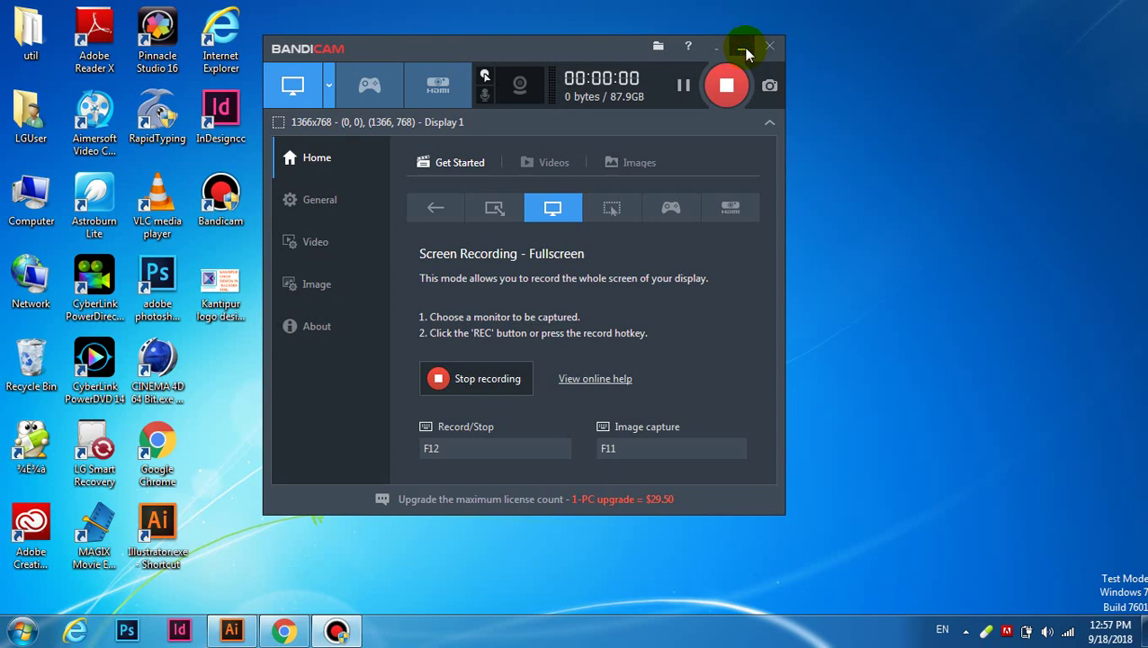
Step: Minimize the Bandicam recorder and restore the empty Illustrator workspace full screen
{"action": "left_click", "coordinate": [743, 48]}
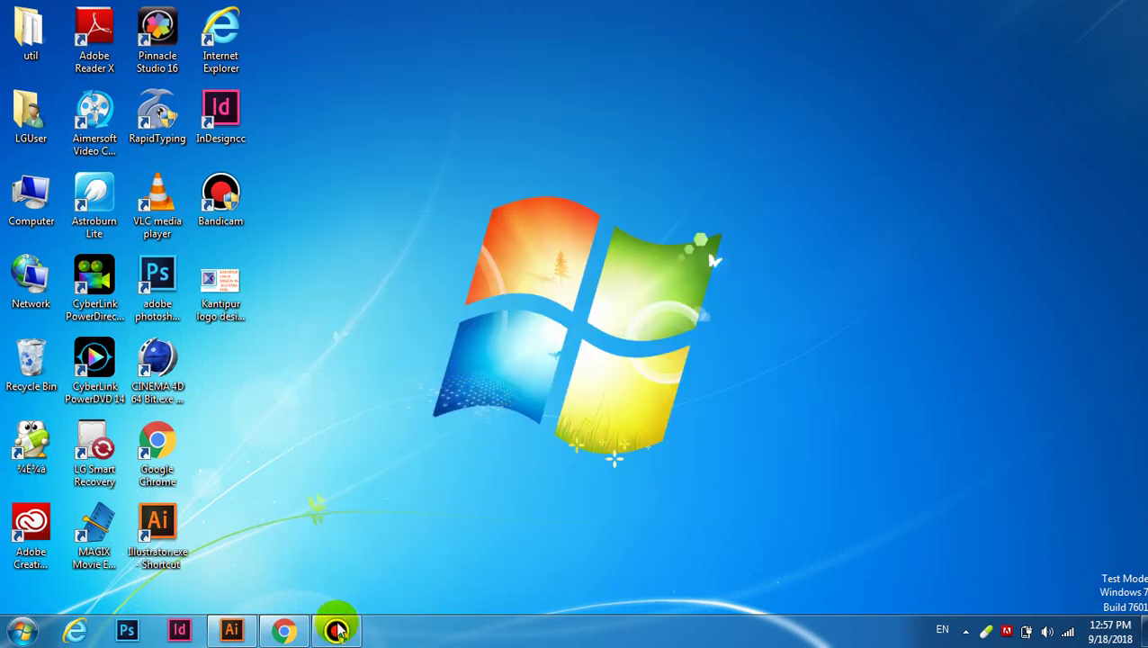
{"action": "left_click", "coordinate": [232, 630]}
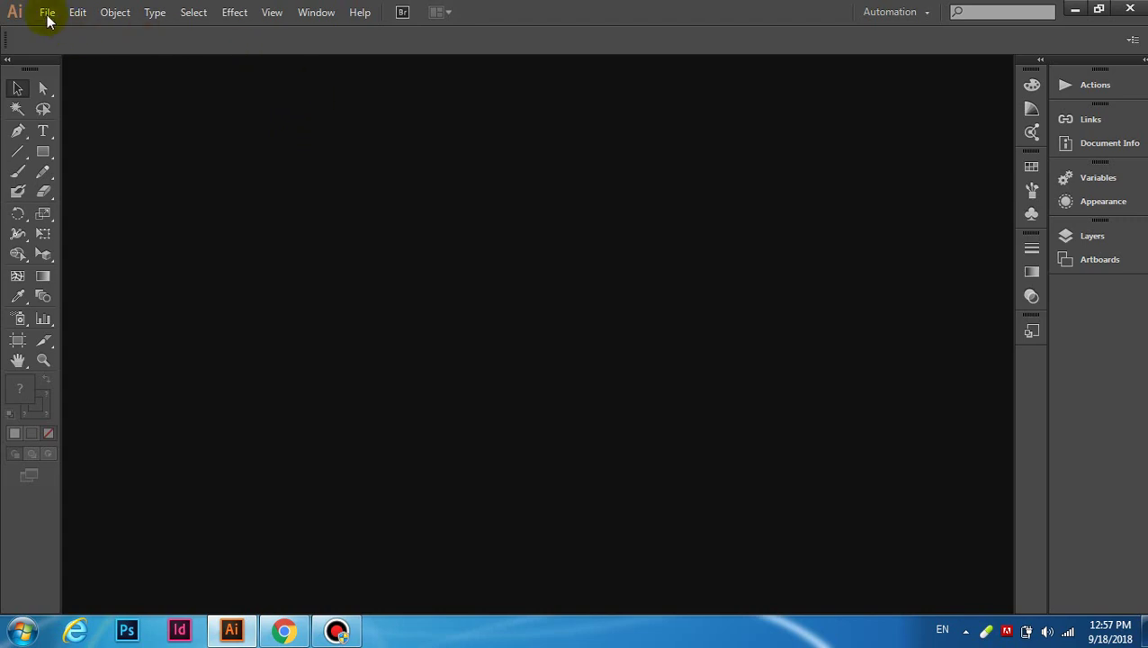
Step: Create a new Web-profile document named 'Kantipur logo design' at 640 x 480 px
{"action": "left_click", "coordinate": [44, 13]}
{"action": "left_click", "coordinate": [77, 32]}
{"action": "left_click", "coordinate": [521, 168]}
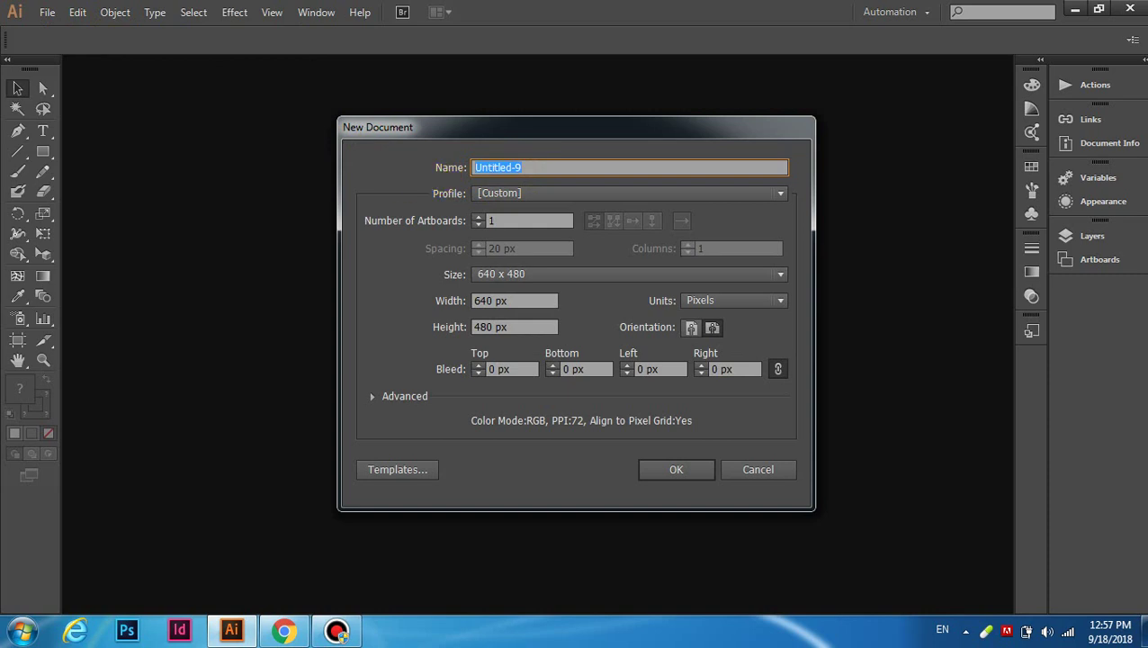
{"action": "type", "text": "Kantipur"}
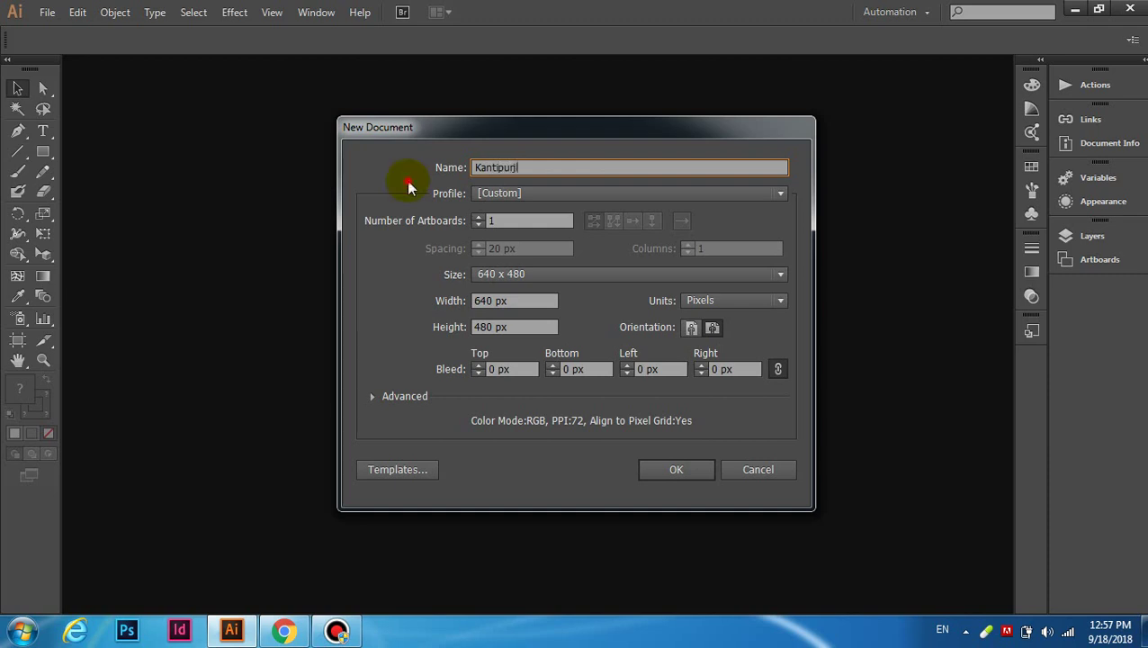
{"action": "key", "text": "BackSpace"}
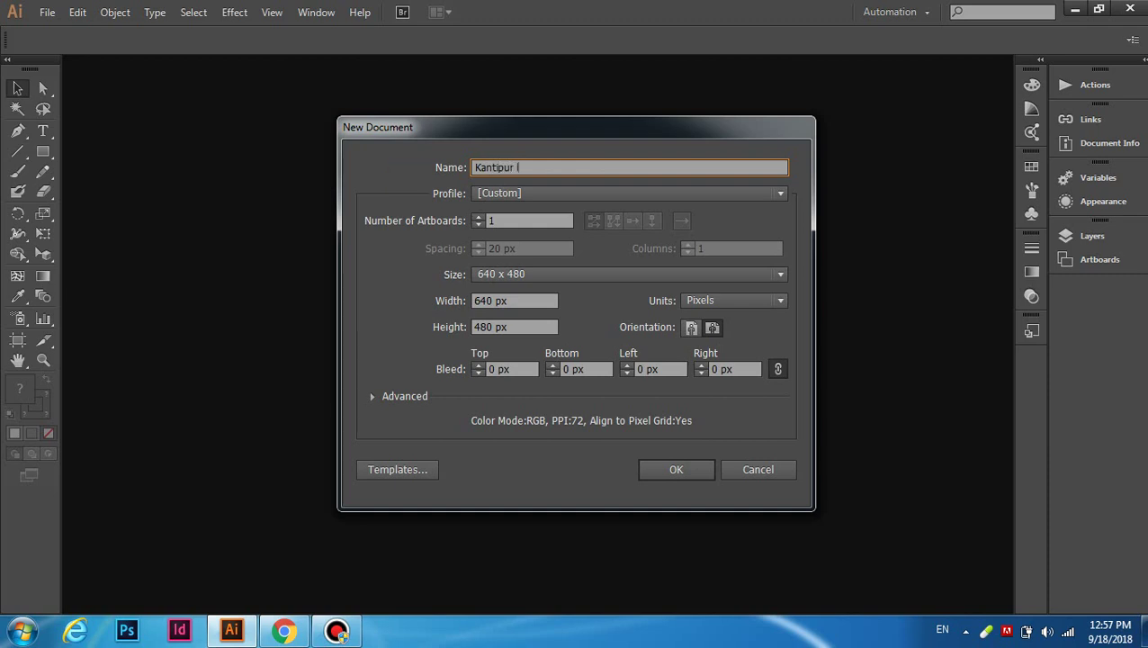
{"action": "type", "text": "ogo design"}
{"action": "left_click", "coordinate": [777, 190]}
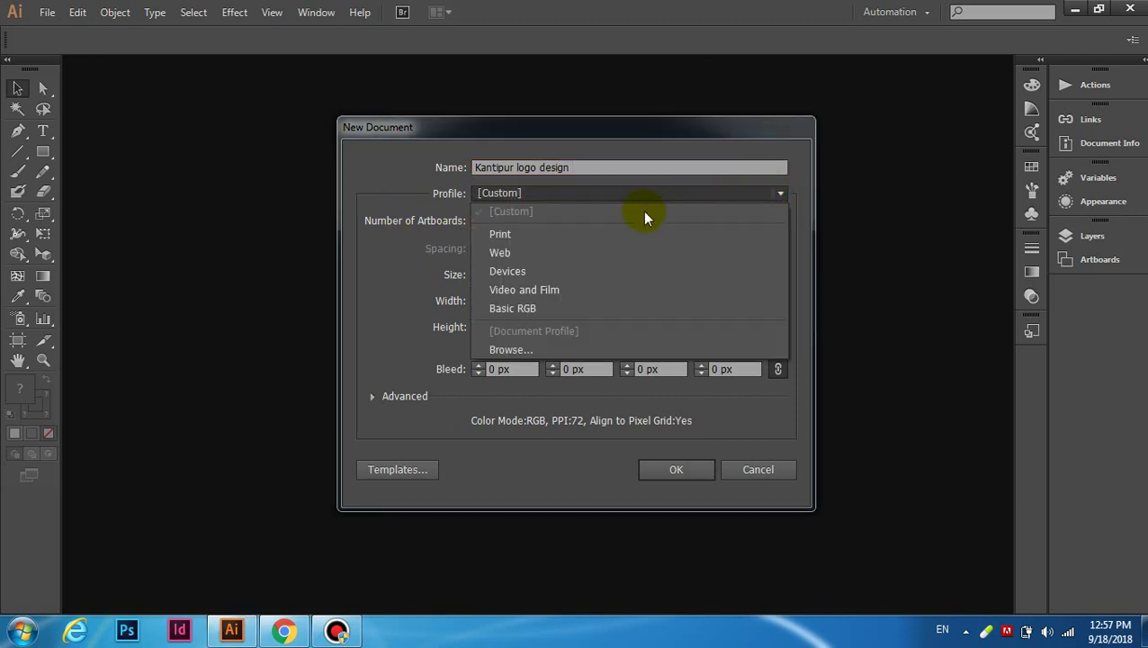
{"action": "left_click", "coordinate": [557, 250]}
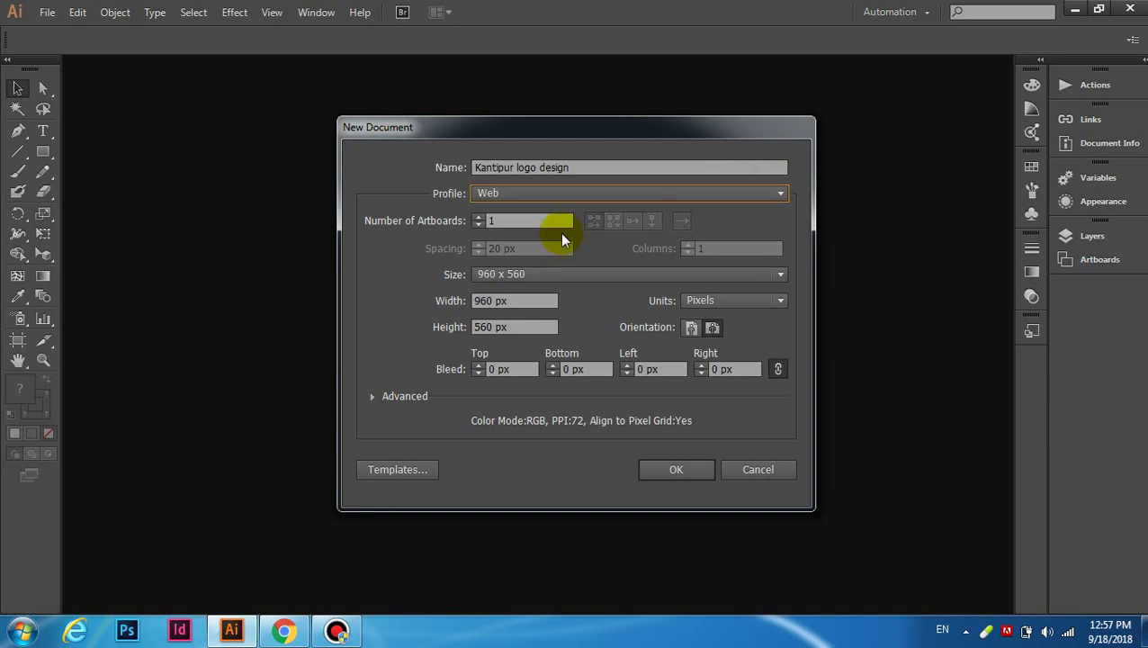
{"action": "left_click", "coordinate": [781, 277]}
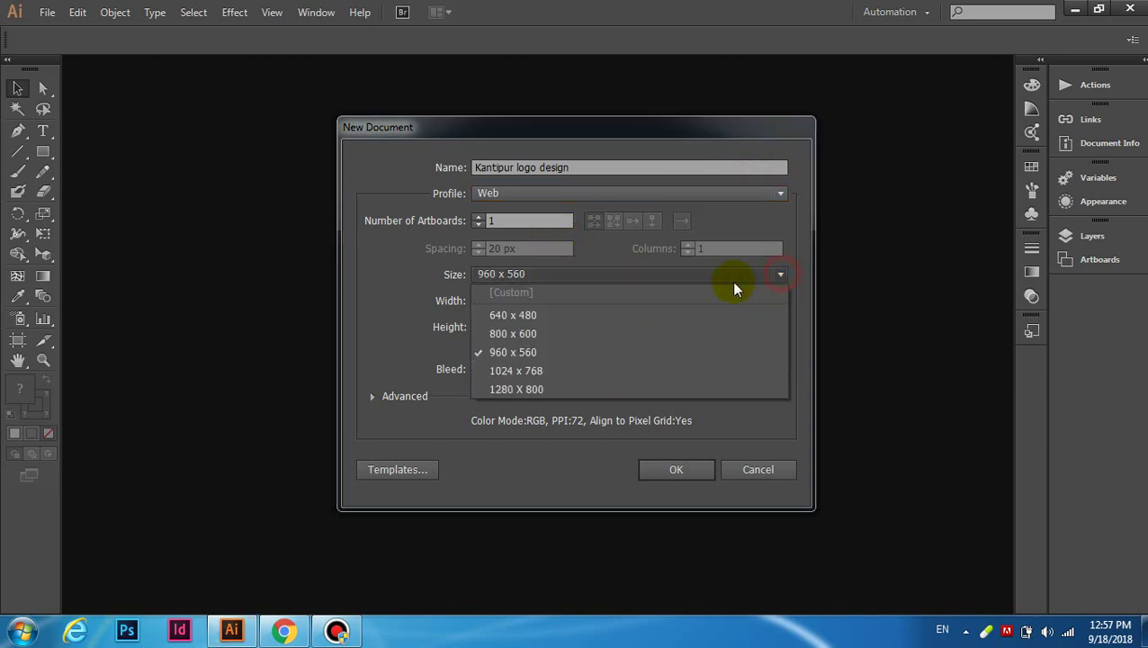
{"action": "left_click", "coordinate": [547, 320]}
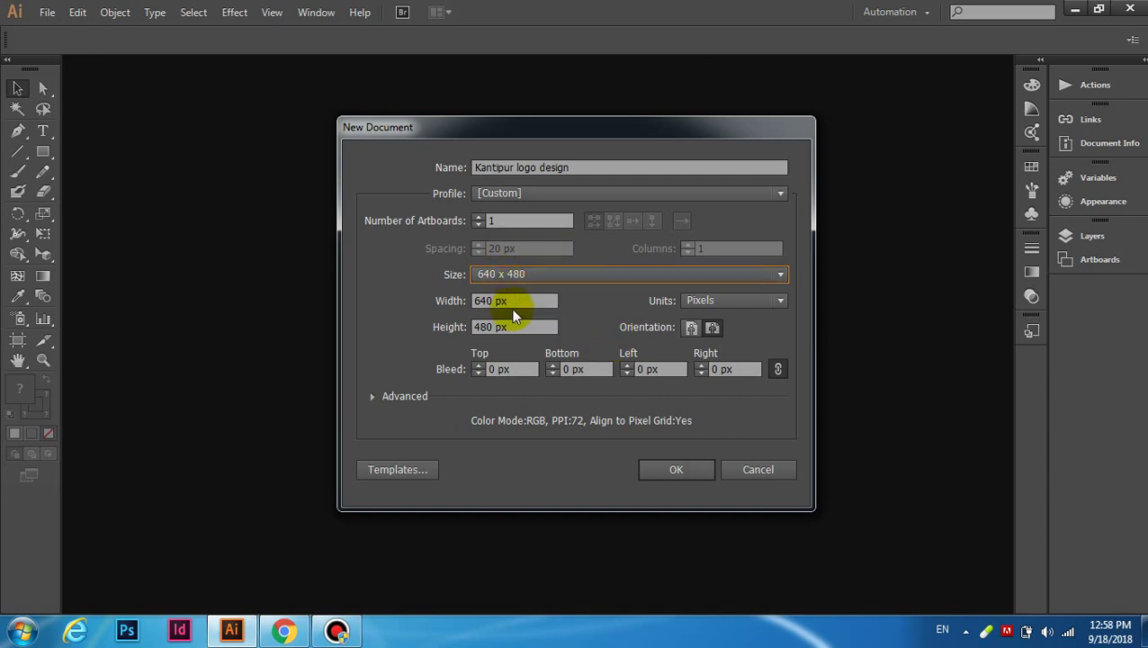
{"action": "left_click", "coordinate": [675, 472]}
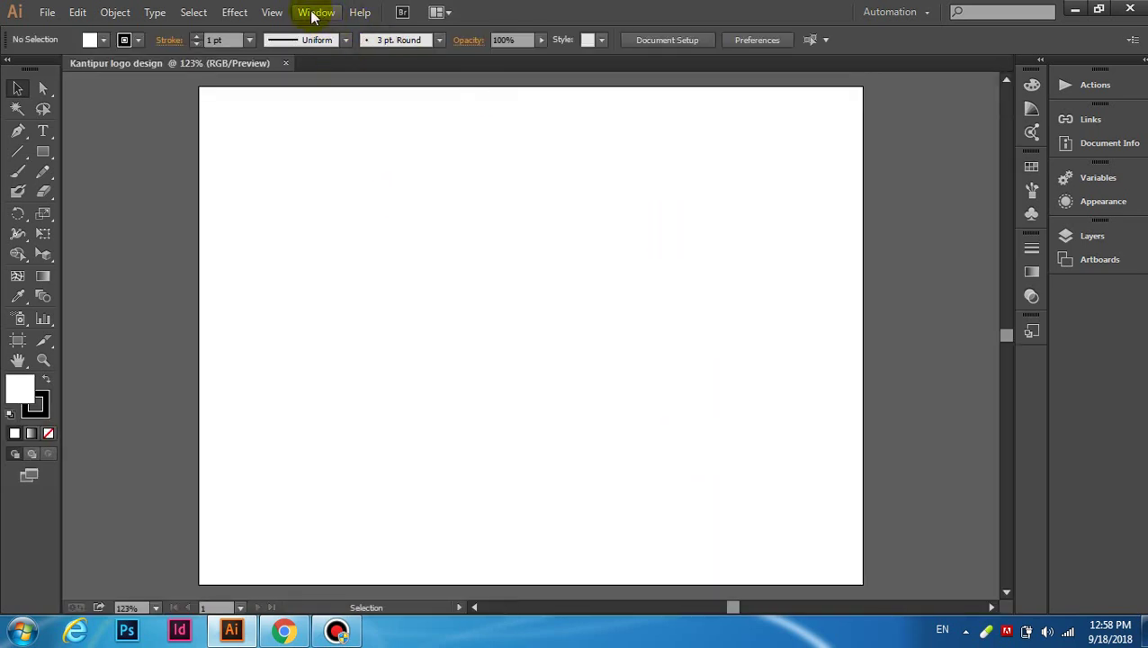
Step: Draw a light-grey filled rectangle covering the whole artboard
{"action": "left_click", "coordinate": [104, 40]}
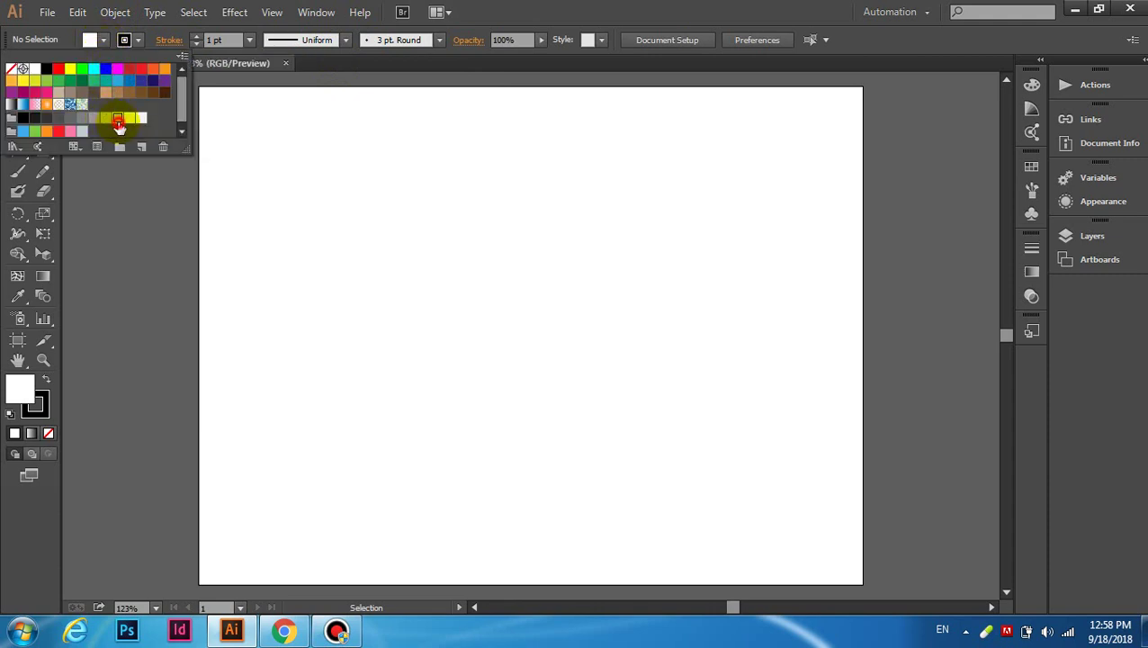
{"action": "left_click", "coordinate": [117, 117]}
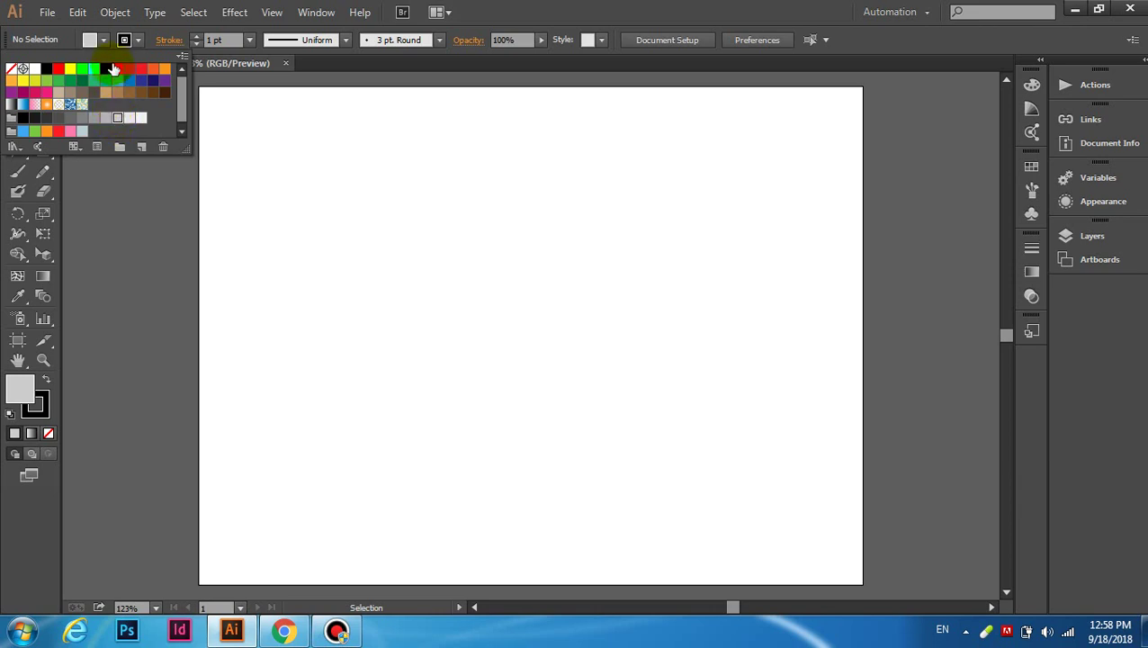
{"action": "left_click", "coordinate": [102, 38]}
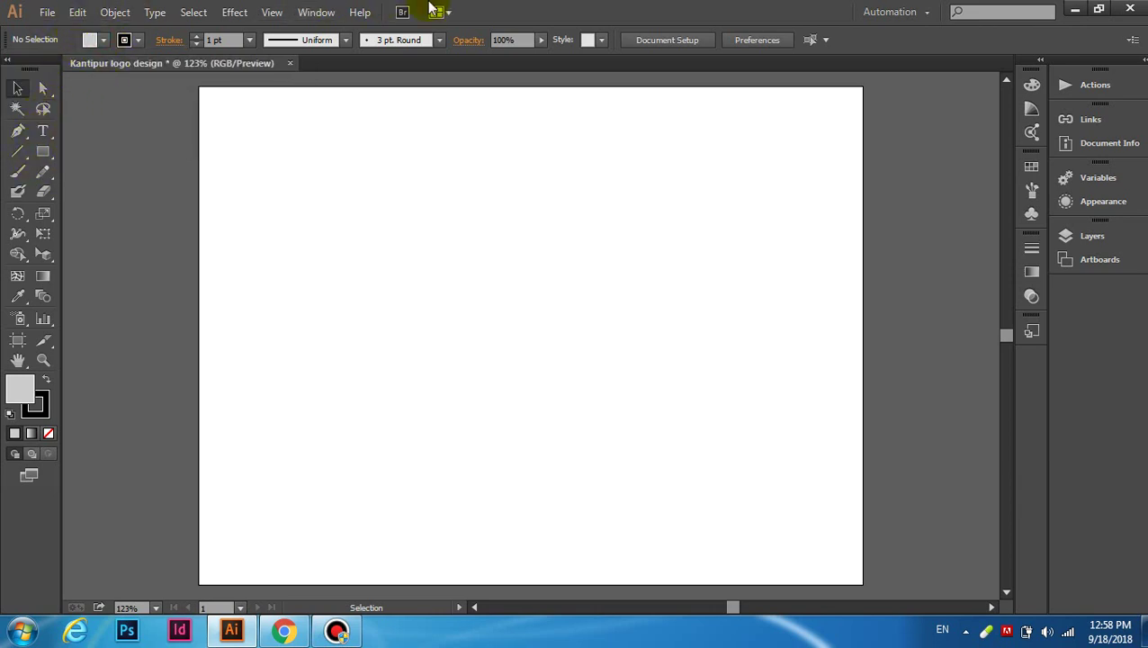
{"action": "left_click", "coordinate": [50, 155]}
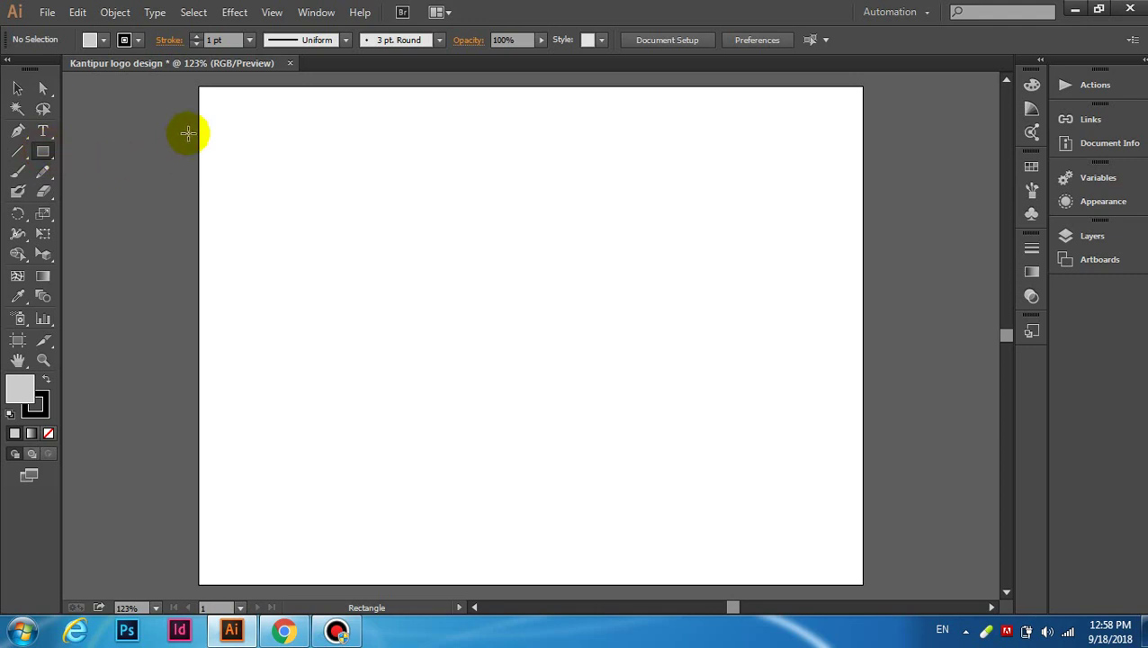
{"action": "left_click_drag", "start_coordinate": [195, 85], "coordinate": [862, 586]}
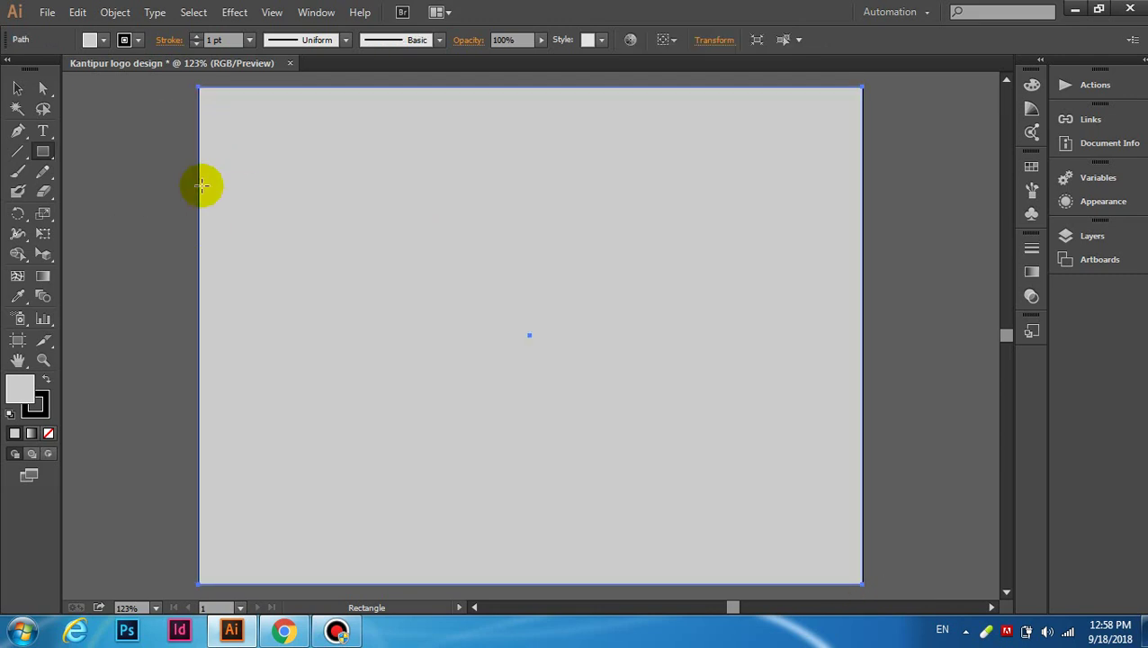
Step: Lock the background rectangle path in the Layers panel and confirm it can't be selected
{"action": "left_click", "coordinate": [1089, 237]}
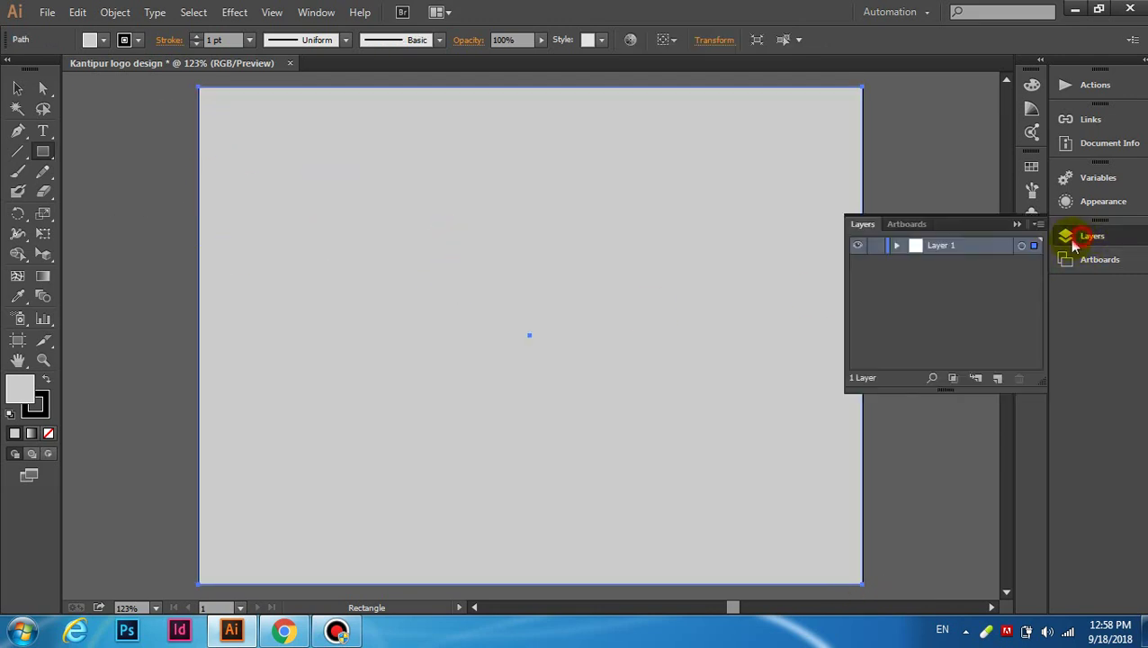
{"action": "left_click", "coordinate": [872, 246]}
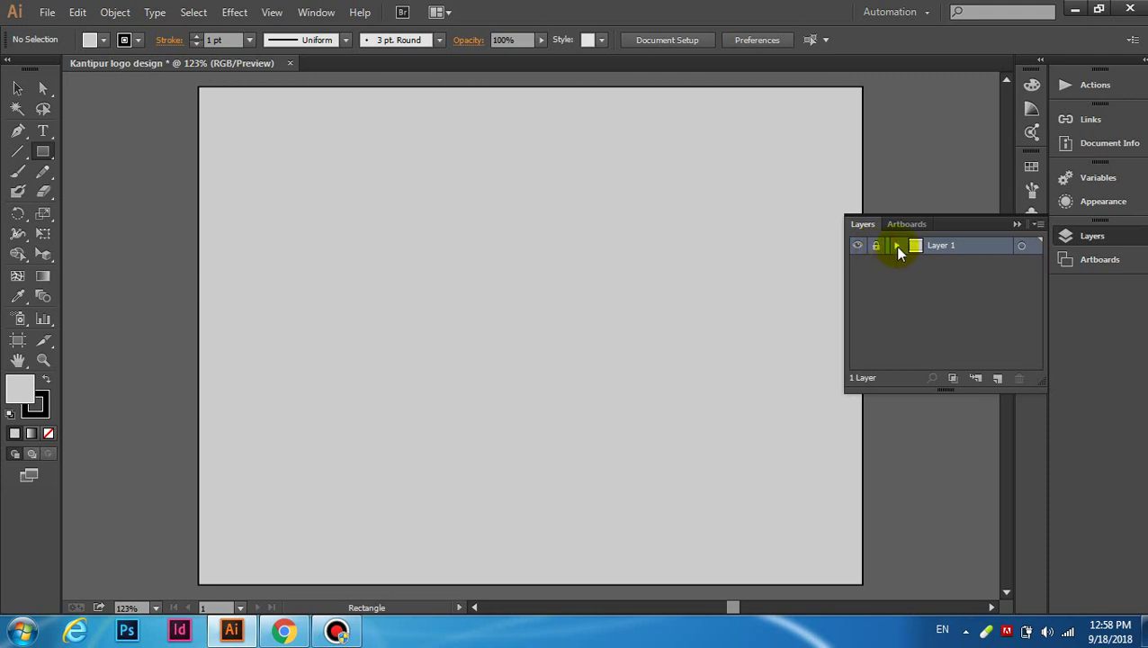
{"action": "left_click", "coordinate": [875, 246]}
{"action": "left_click", "coordinate": [896, 245]}
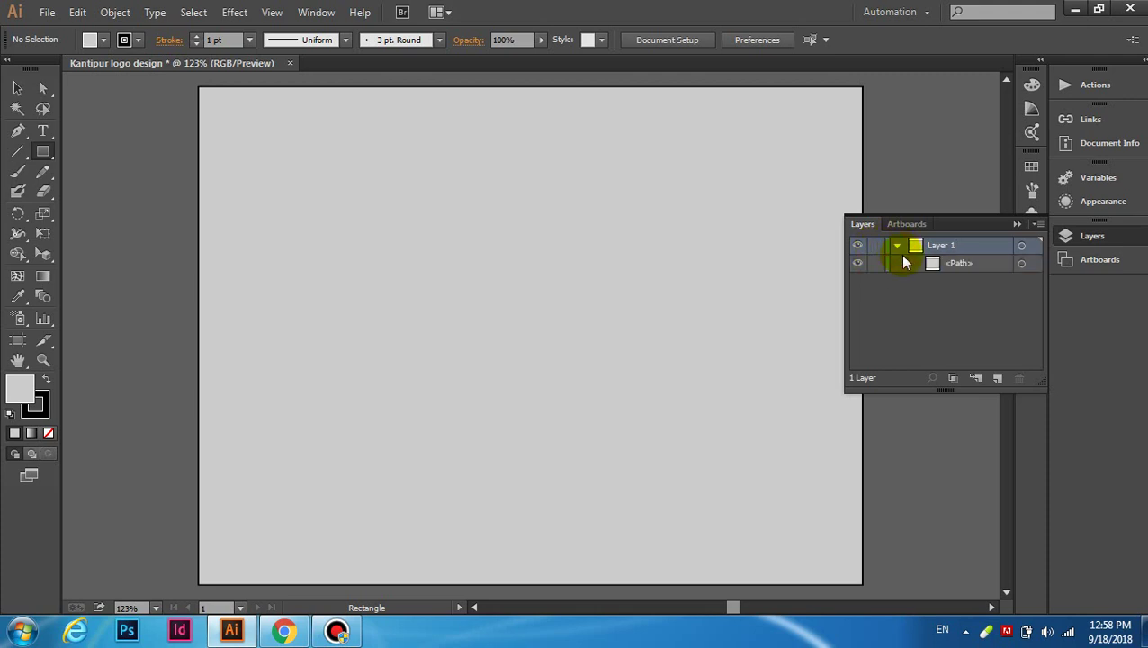
{"action": "left_click", "coordinate": [875, 263]}
{"action": "left_click", "coordinate": [1014, 225]}
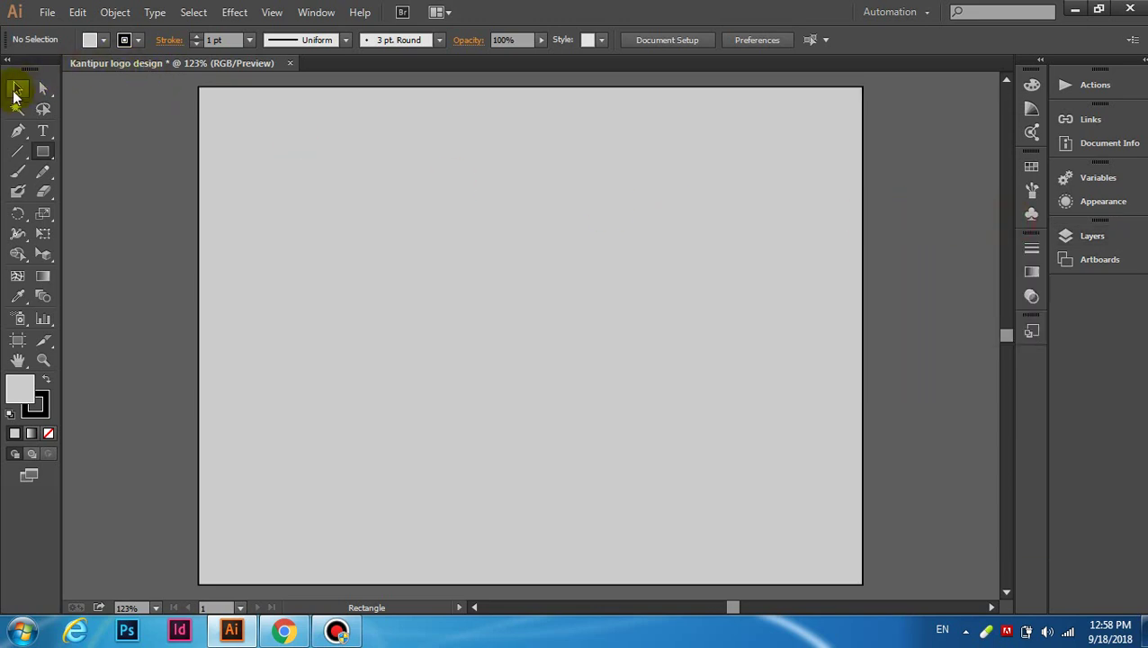
{"action": "left_click", "coordinate": [17, 90]}
{"action": "left_click_drag", "start_coordinate": [315, 200], "coordinate": [495, 315]}
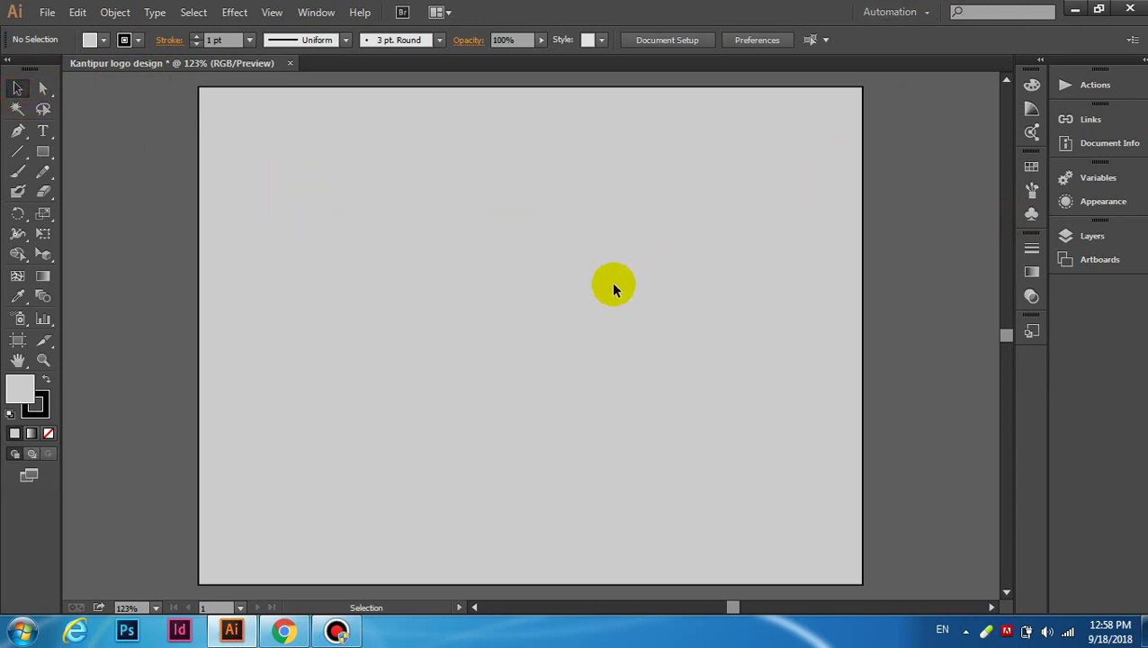
{"action": "scroll", "coordinate": [612, 287], "scroll_direction": "up", "scroll_amount": 7}
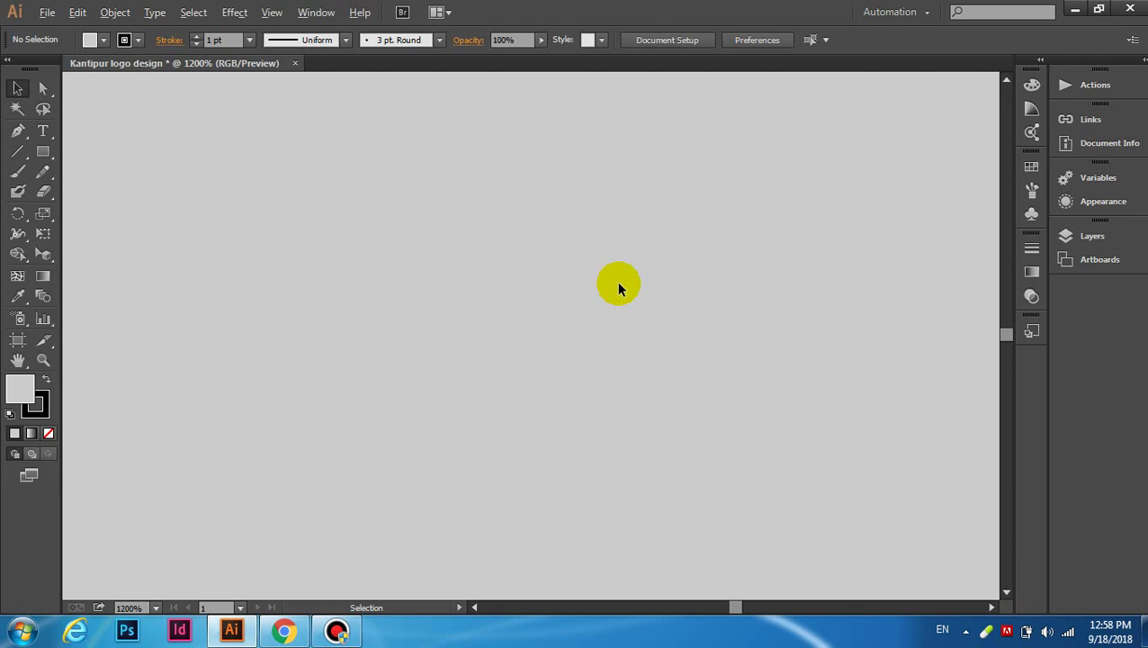
{"action": "scroll", "coordinate": [616, 281], "scroll_direction": "down", "scroll_amount": 9}
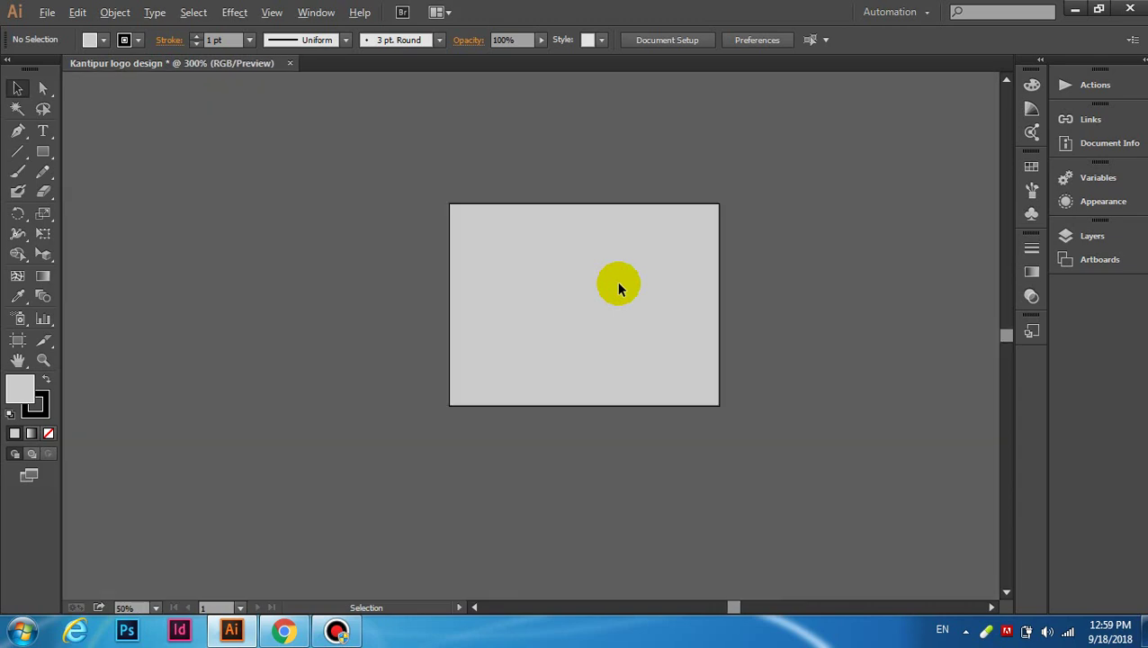
{"action": "scroll", "coordinate": [618, 286], "scroll_direction": "up", "scroll_amount": 5}
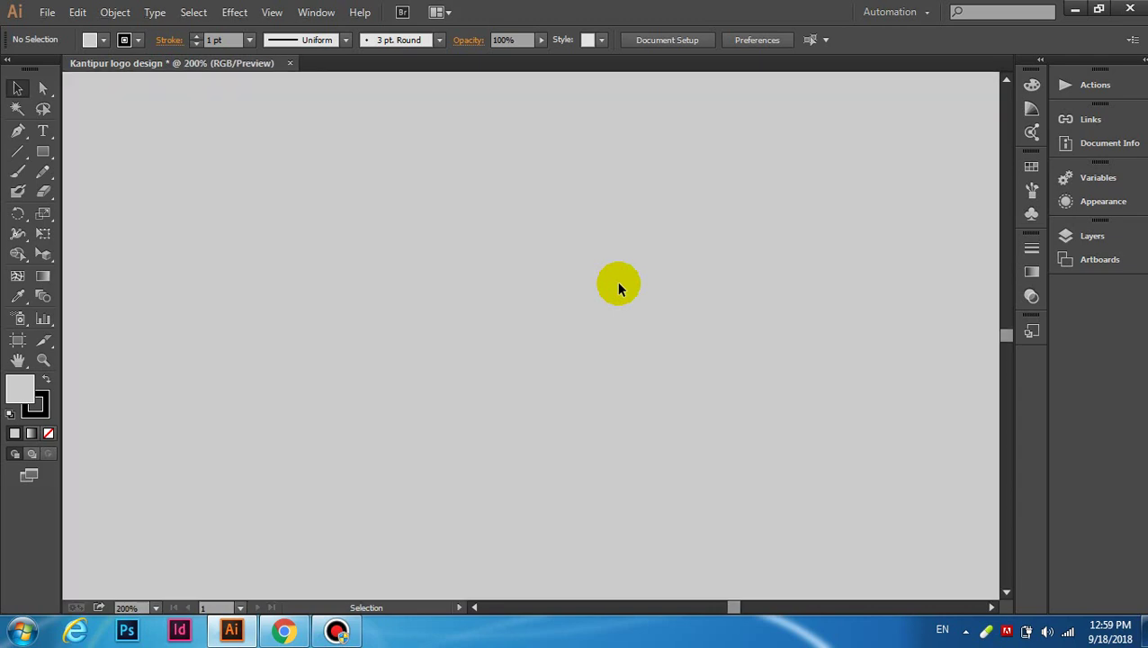
{"action": "scroll", "coordinate": [618, 283], "scroll_direction": "down", "scroll_amount": 2}
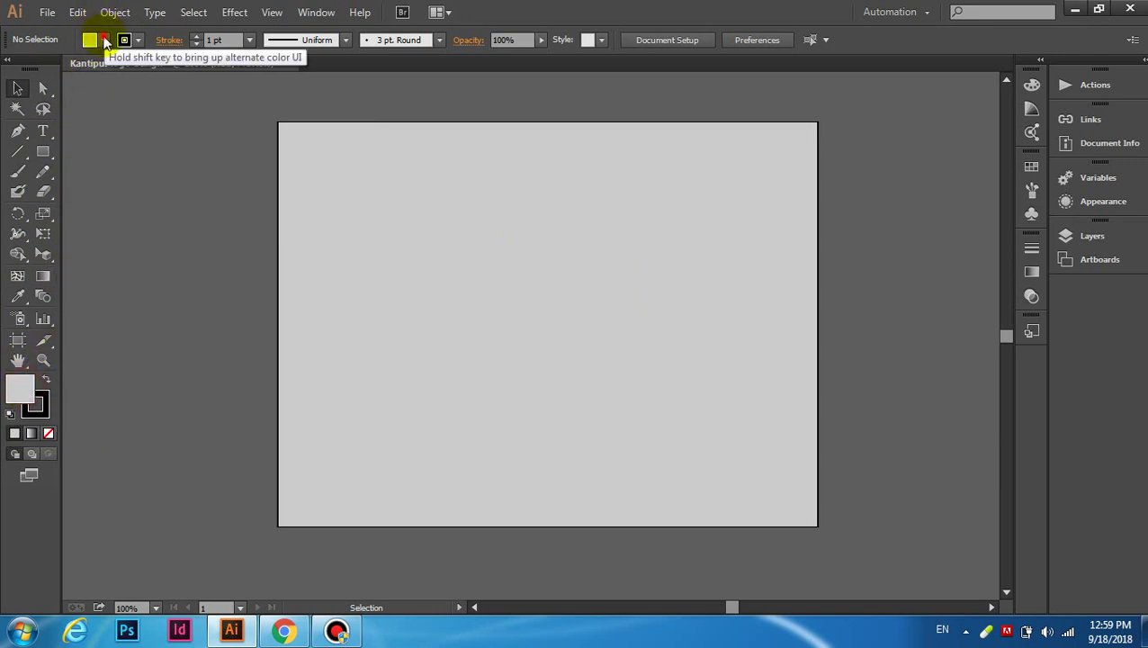
Step: Set the fill to pale blue-grey and create a 200 x 200 px square
{"action": "left_click", "coordinate": [102, 40]}
{"action": "left_click", "coordinate": [82, 118]}
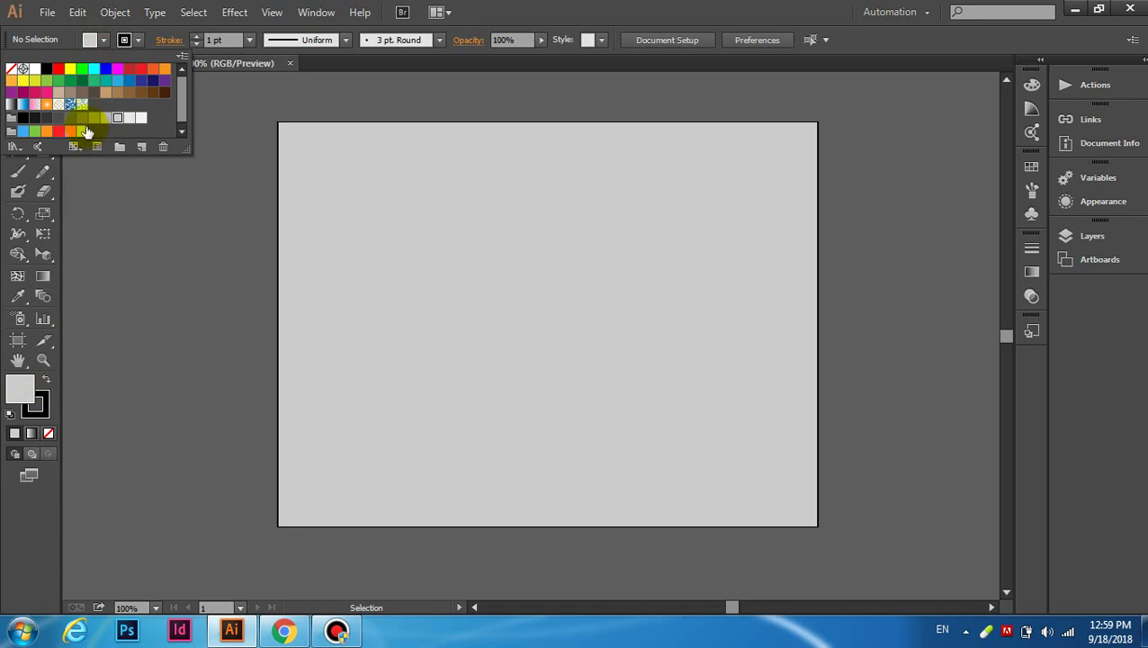
{"action": "left_click", "coordinate": [81, 131]}
{"action": "left_click", "coordinate": [103, 40]}
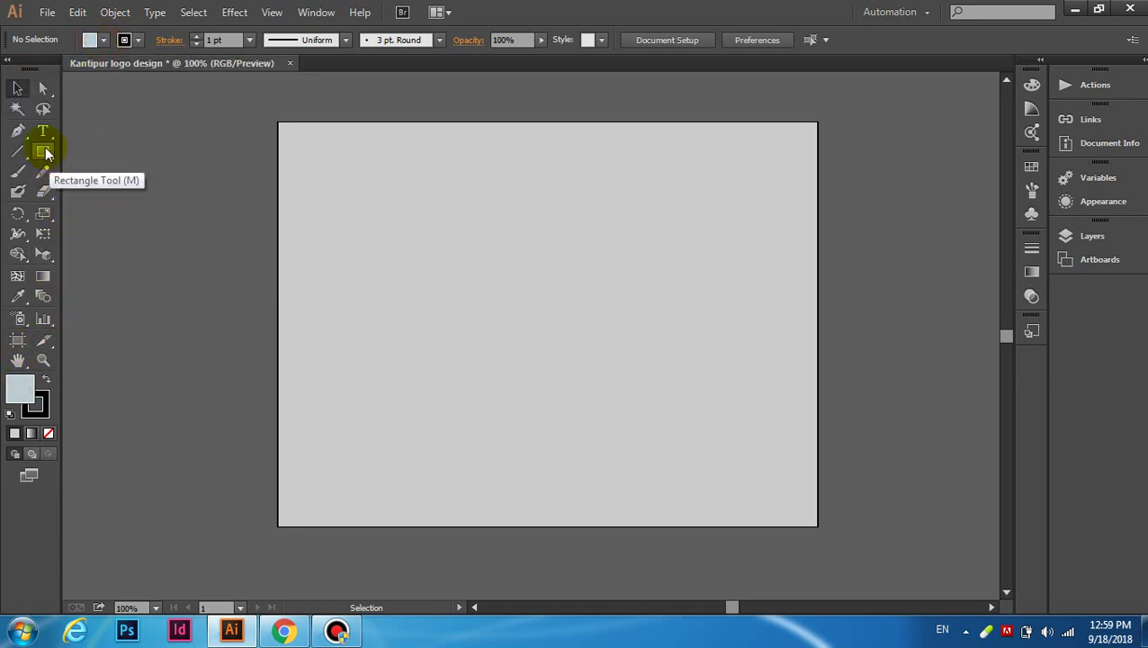
{"action": "left_click", "coordinate": [43, 151]}
{"action": "left_click", "coordinate": [438, 216]}
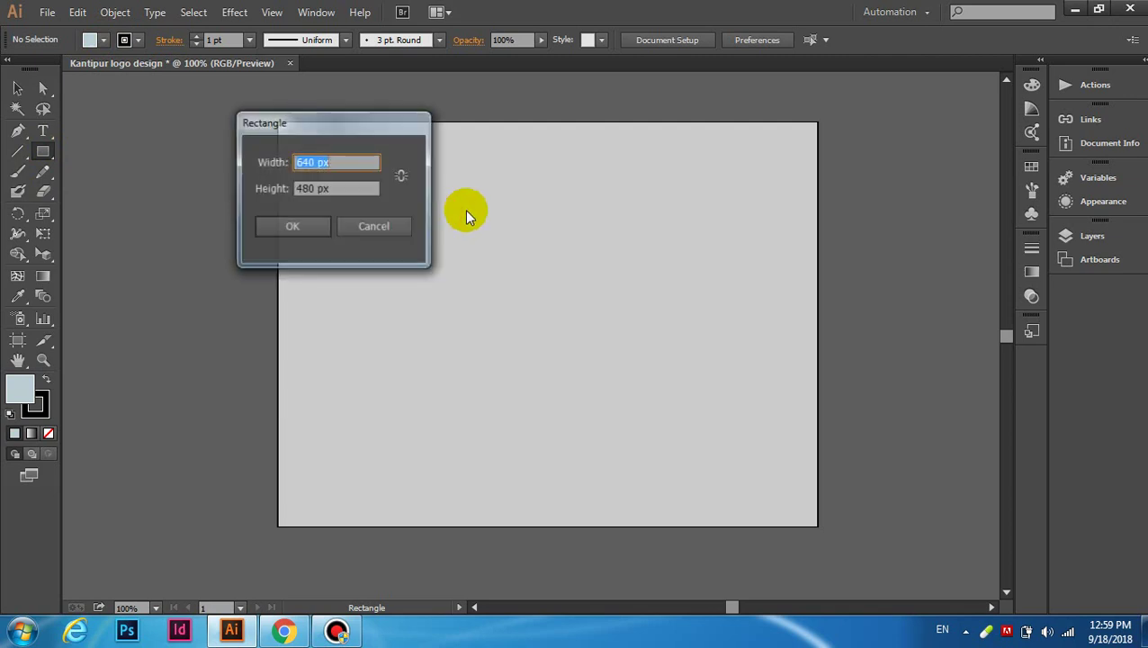
{"action": "left_click_drag", "start_coordinate": [369, 125], "coordinate": [581, 190]}
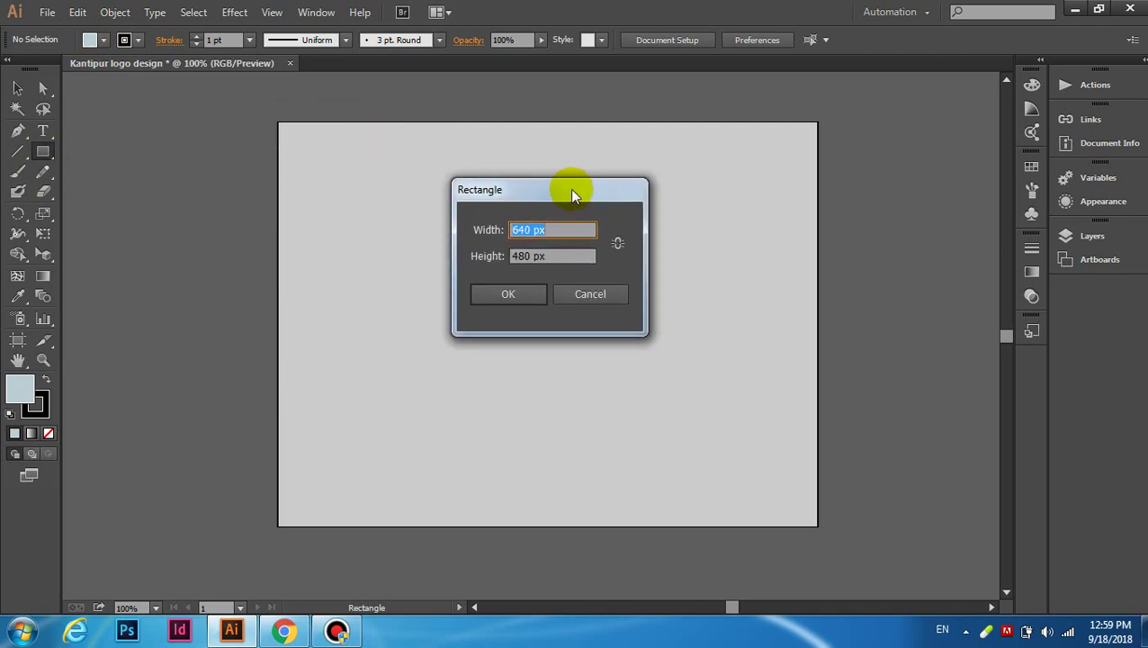
{"action": "type", "text": "200"}
{"action": "key", "text": "Tab"}
{"action": "type", "text": "2"}
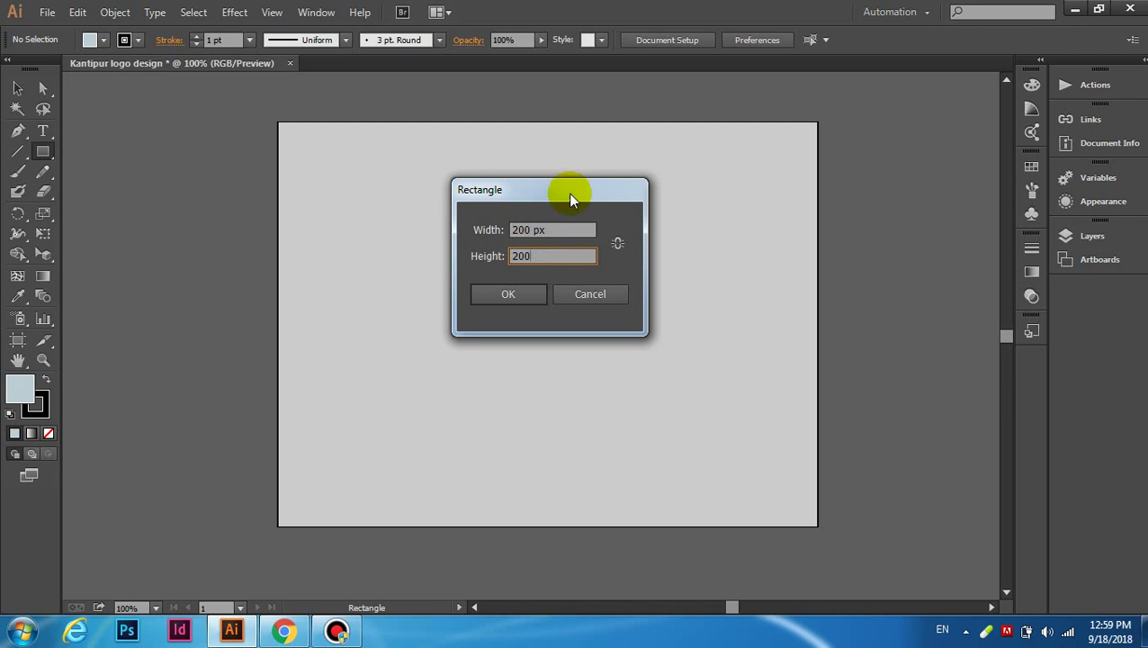
{"action": "key", "text": "Return"}
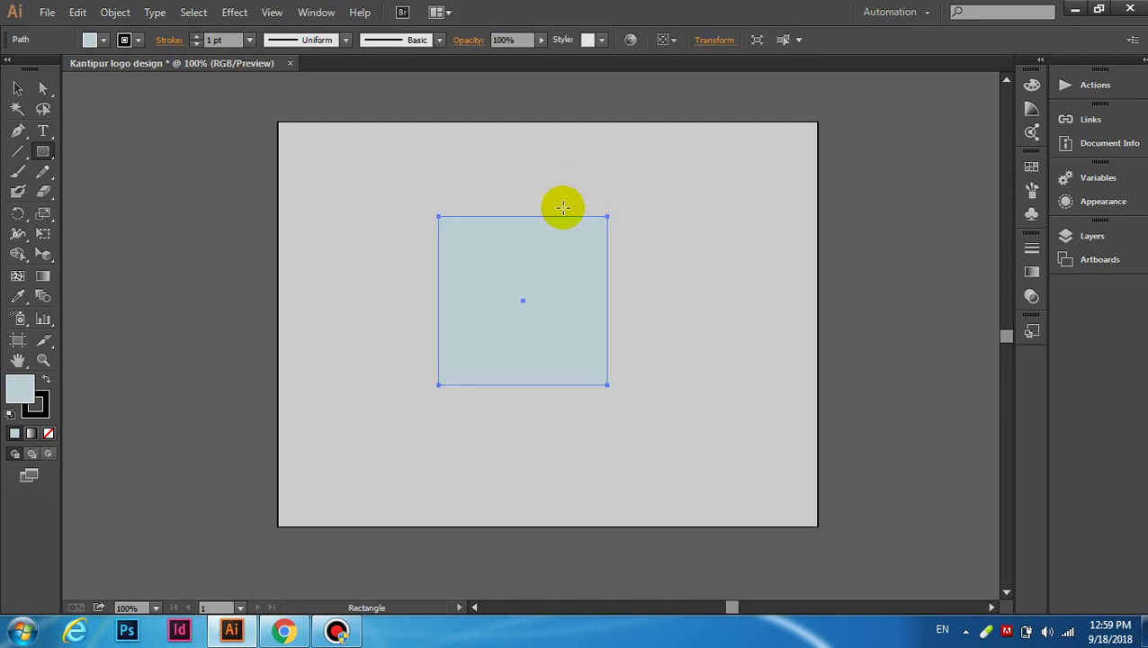
Step: Create a 180 x 180 px square overlapping the first one
{"action": "left_click", "coordinate": [355, 147]}
{"action": "type", "text": "1"}
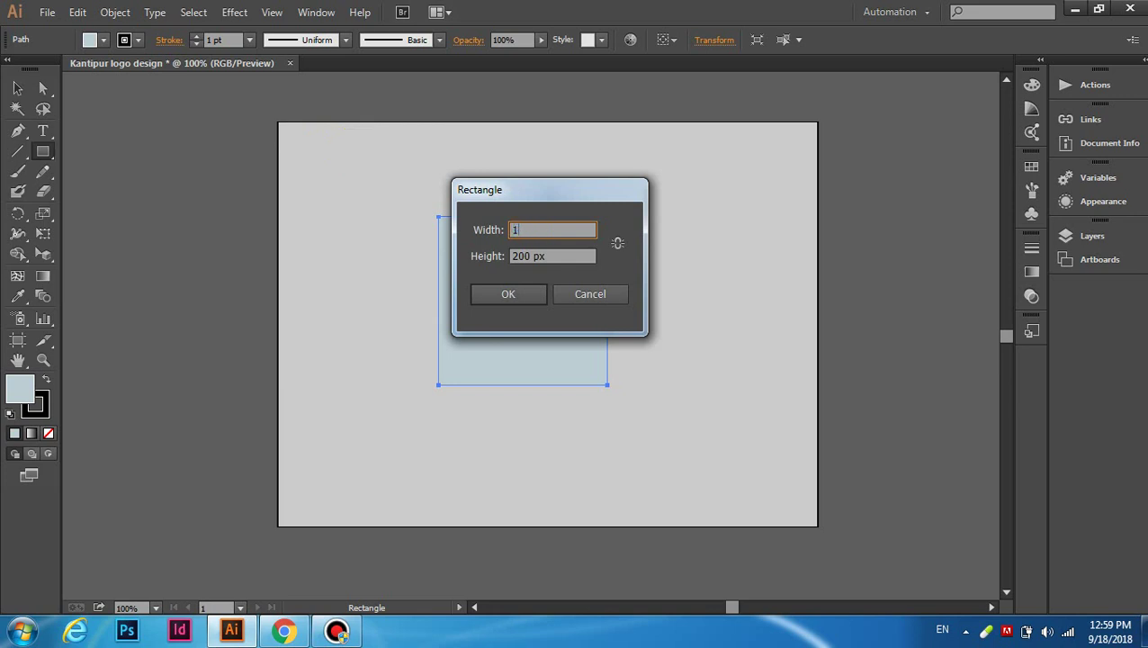
{"action": "type", "text": "80"}
{"action": "key", "text": "Tab"}
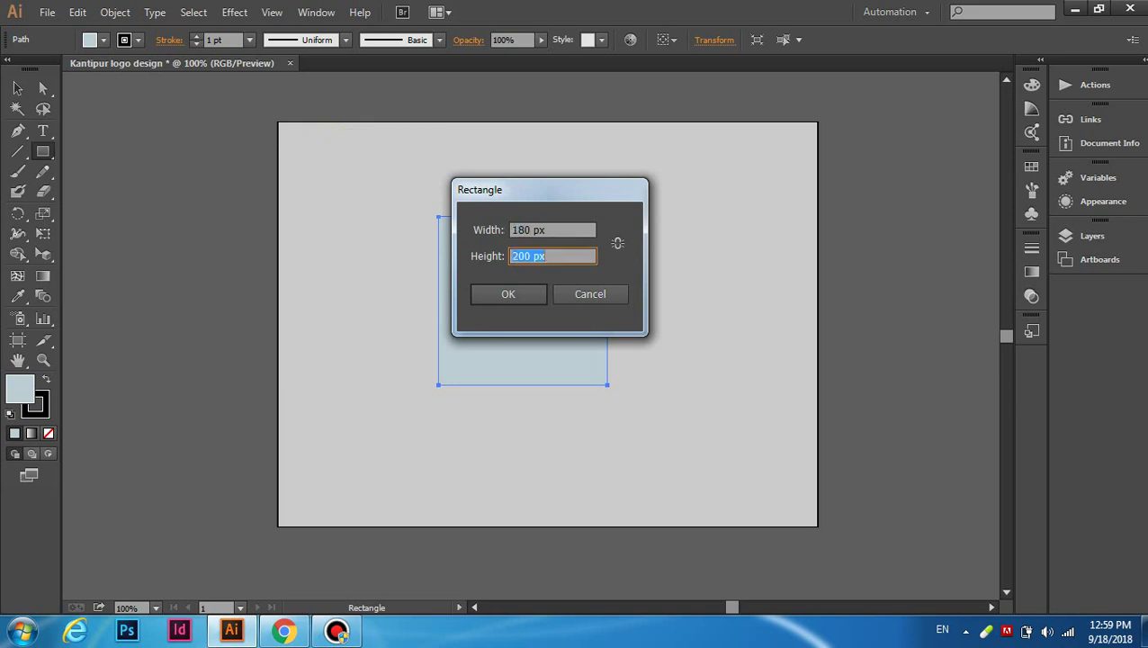
{"action": "type", "text": "180"}
{"action": "key", "text": "Return"}
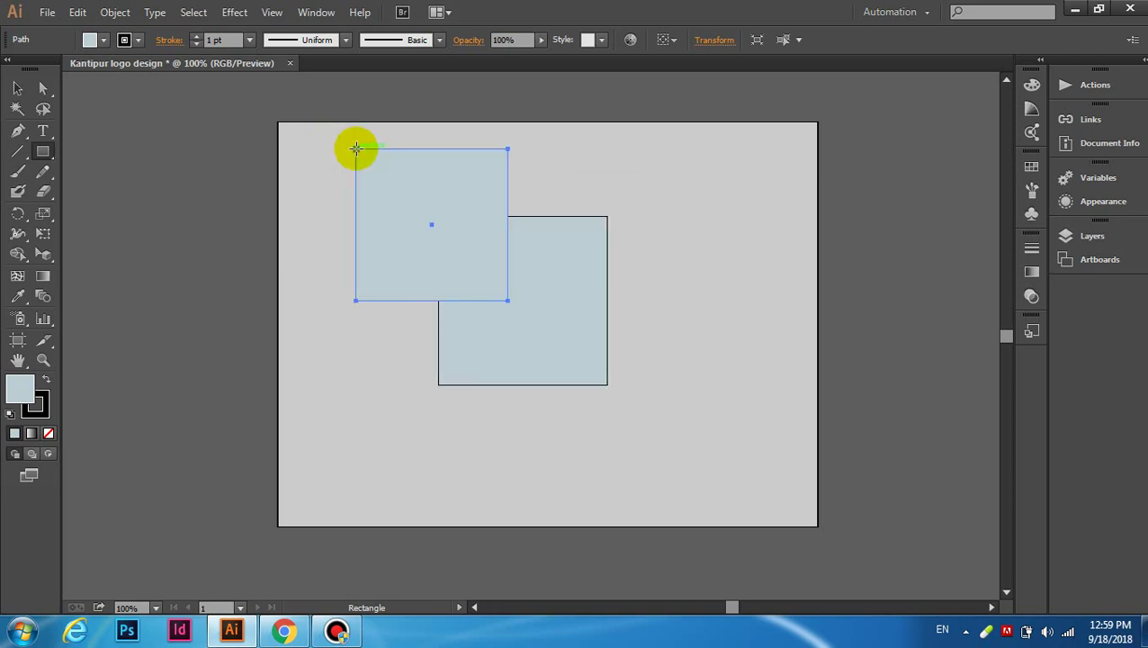
Step: Select both squares and align their centres horizontally and vertically
{"action": "left_click", "coordinate": [18, 87]}
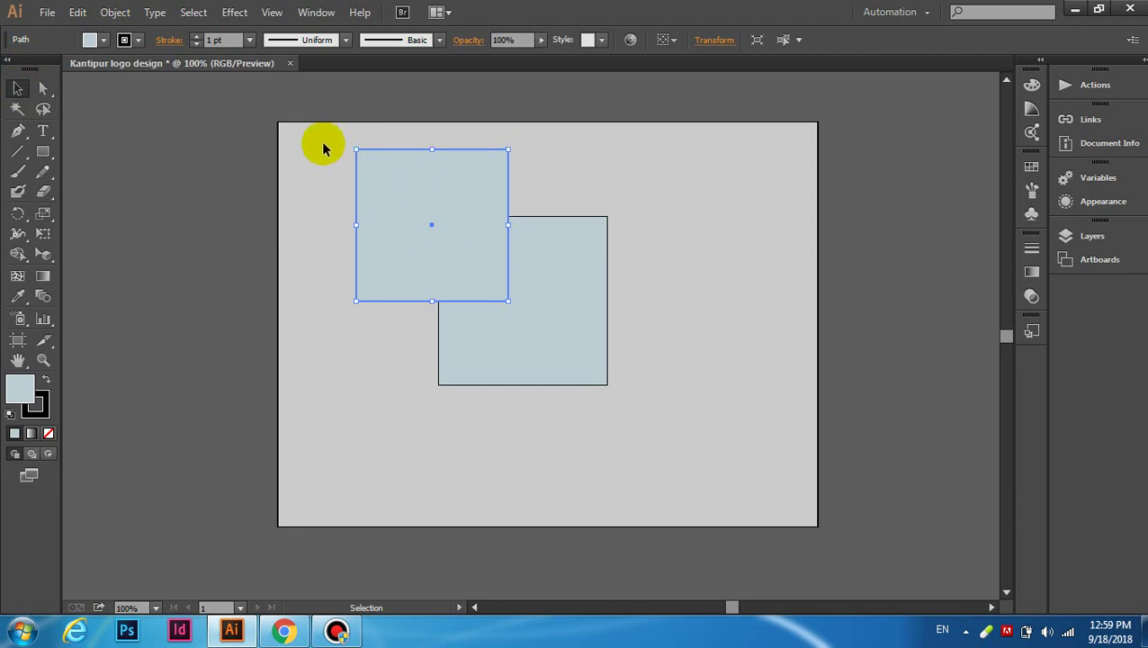
{"action": "mouse_move", "coordinate": [322, 140]}
{"action": "left_mouse_down"}
{"action": "mouse_move", "coordinate": [349, 317]}
{"action": "mouse_move", "coordinate": [656, 428]}
{"action": "left_mouse_up"}
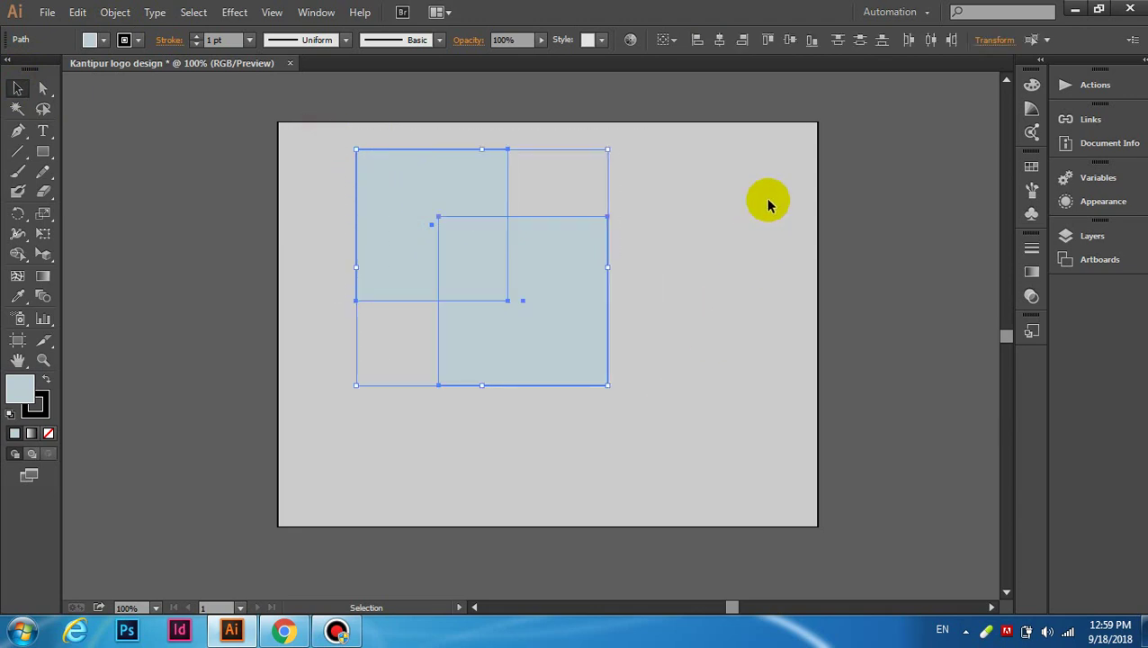
{"action": "left_click", "coordinate": [720, 40]}
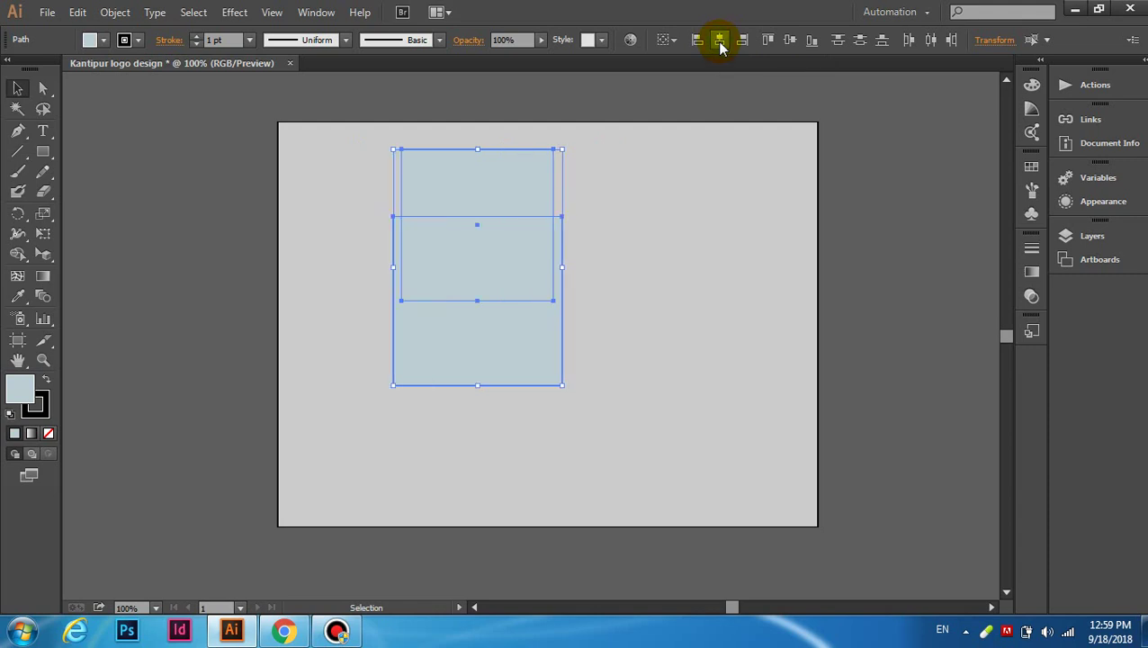
{"action": "left_click", "coordinate": [789, 40]}
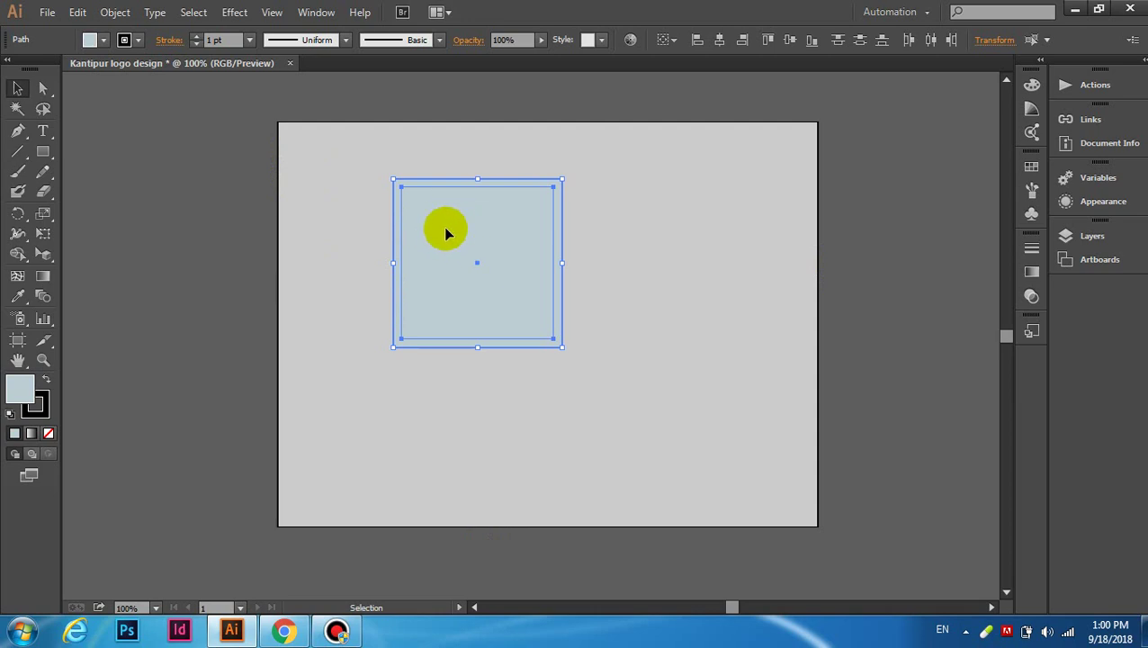
Step: Subtract the inner square from the outer one with Pathfinder Minus Front, leaving a frame
{"action": "left_click", "coordinate": [362, 164]}
{"action": "left_click_drag", "start_coordinate": [366, 157], "coordinate": [621, 372]}
{"action": "left_click", "coordinate": [304, 13]}
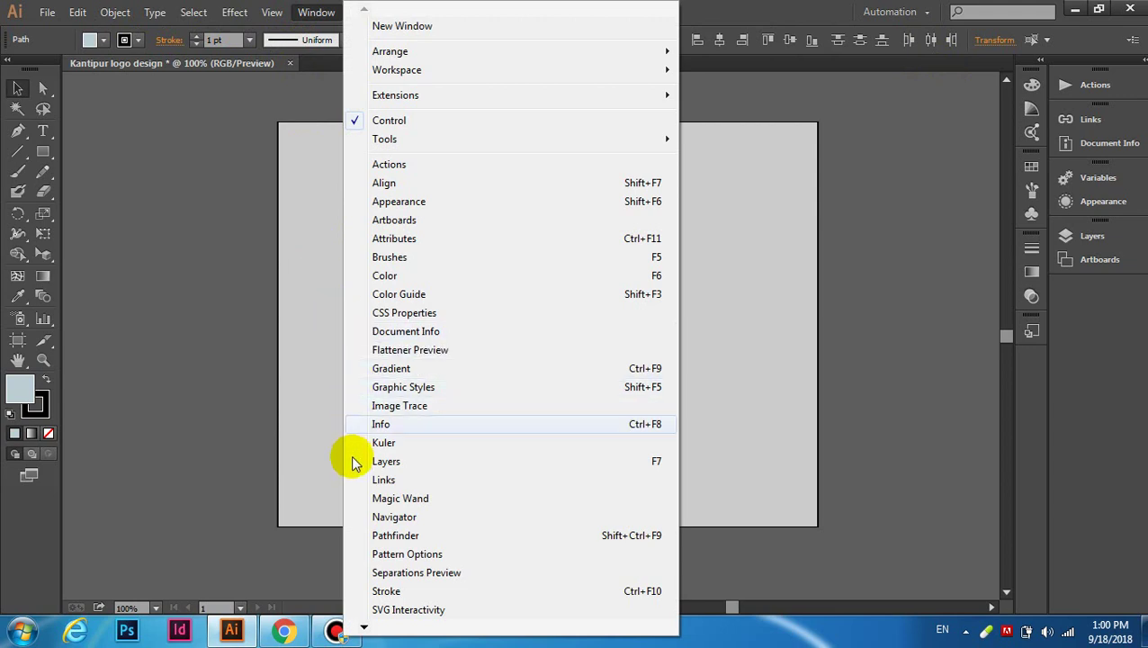
{"action": "left_click", "coordinate": [396, 535]}
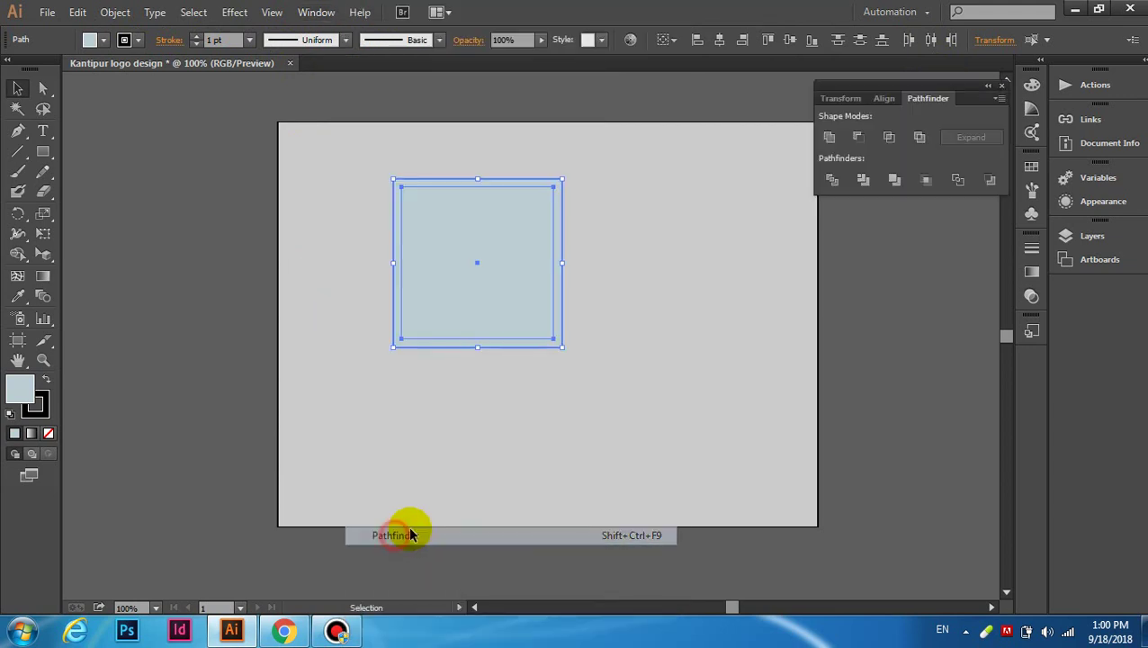
{"action": "left_click", "coordinate": [856, 141]}
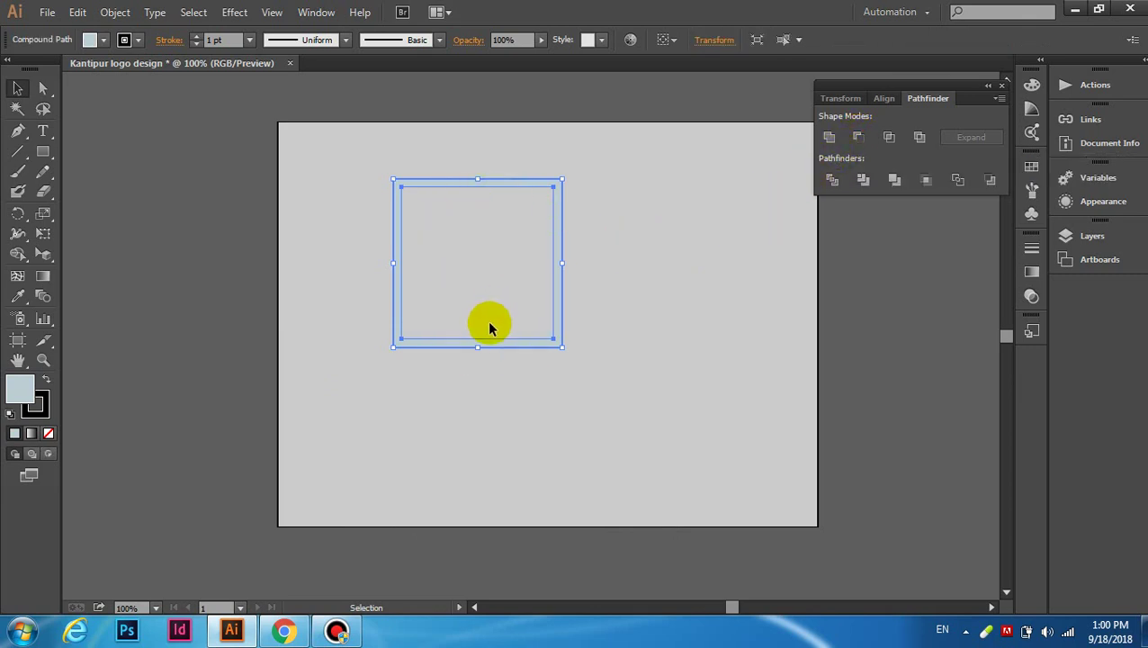
{"action": "left_click", "coordinate": [987, 90]}
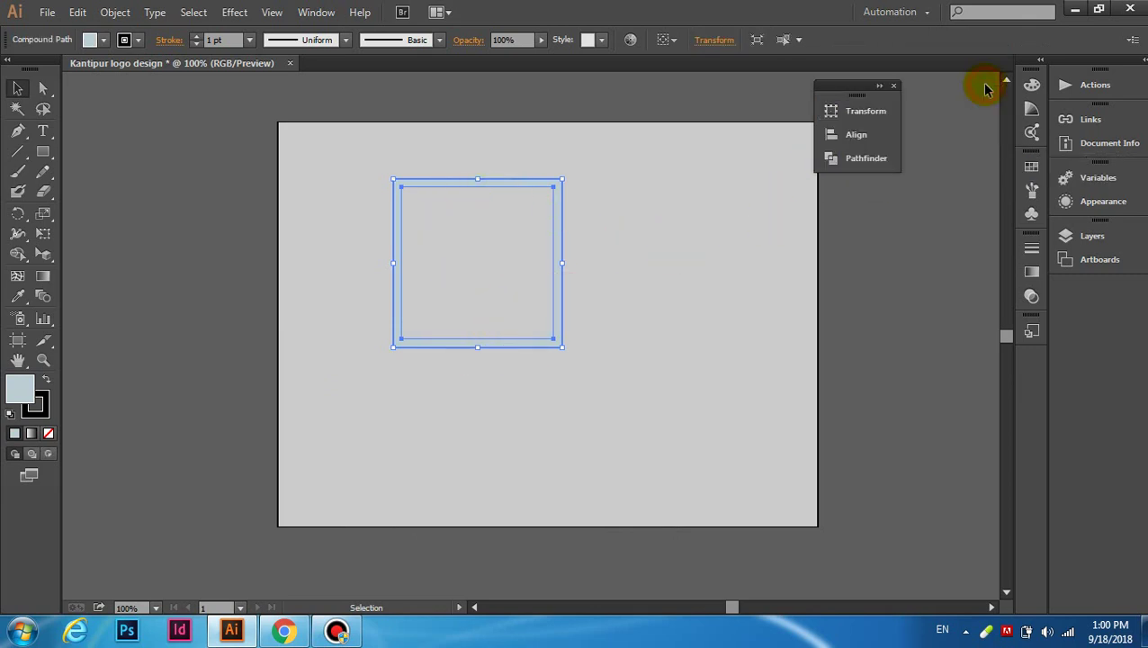
{"action": "left_click_drag", "start_coordinate": [850, 90], "coordinate": [946, 83]}
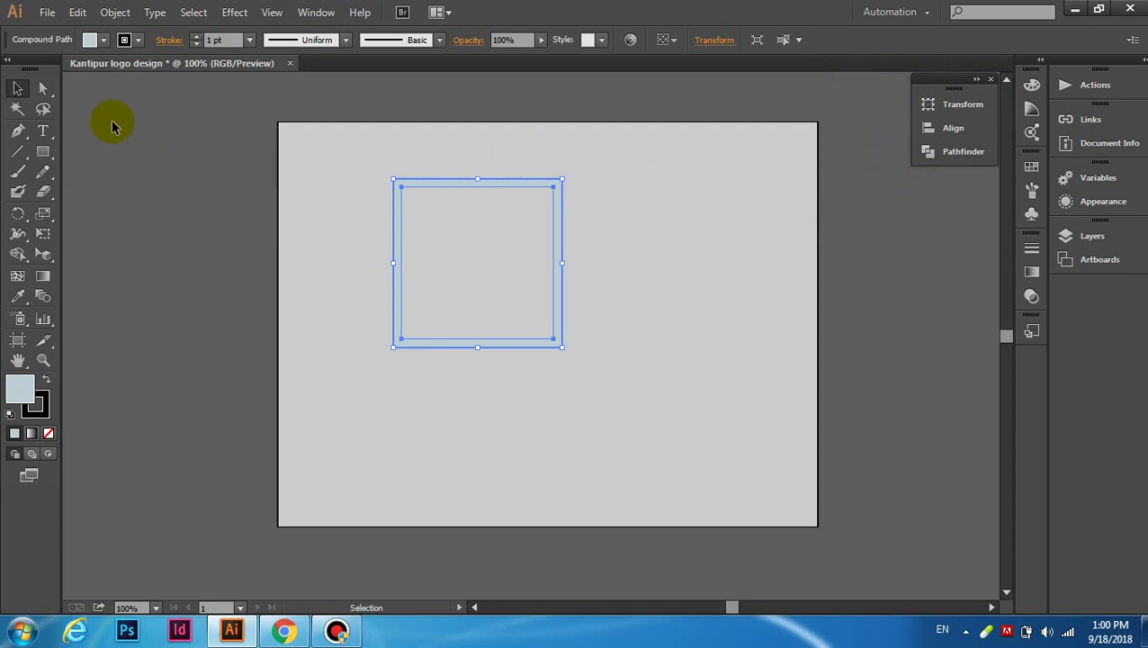
{"action": "left_click", "coordinate": [40, 155]}
{"action": "left_click", "coordinate": [348, 225]}
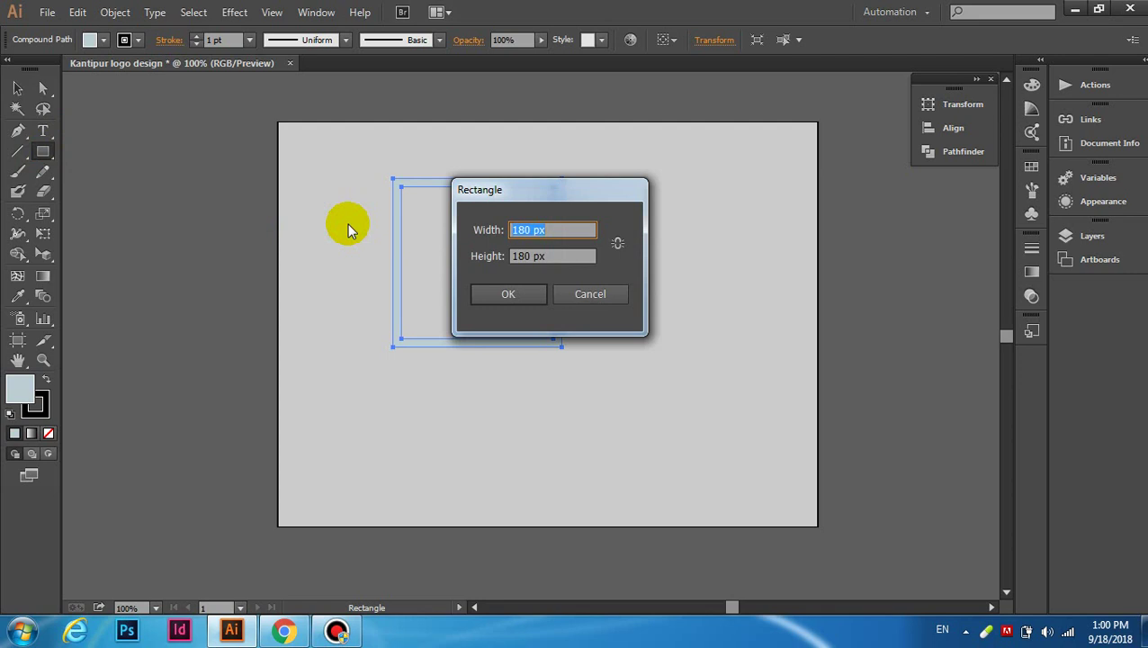
{"action": "type", "text": "100"}
{"action": "key", "text": "Tab"}
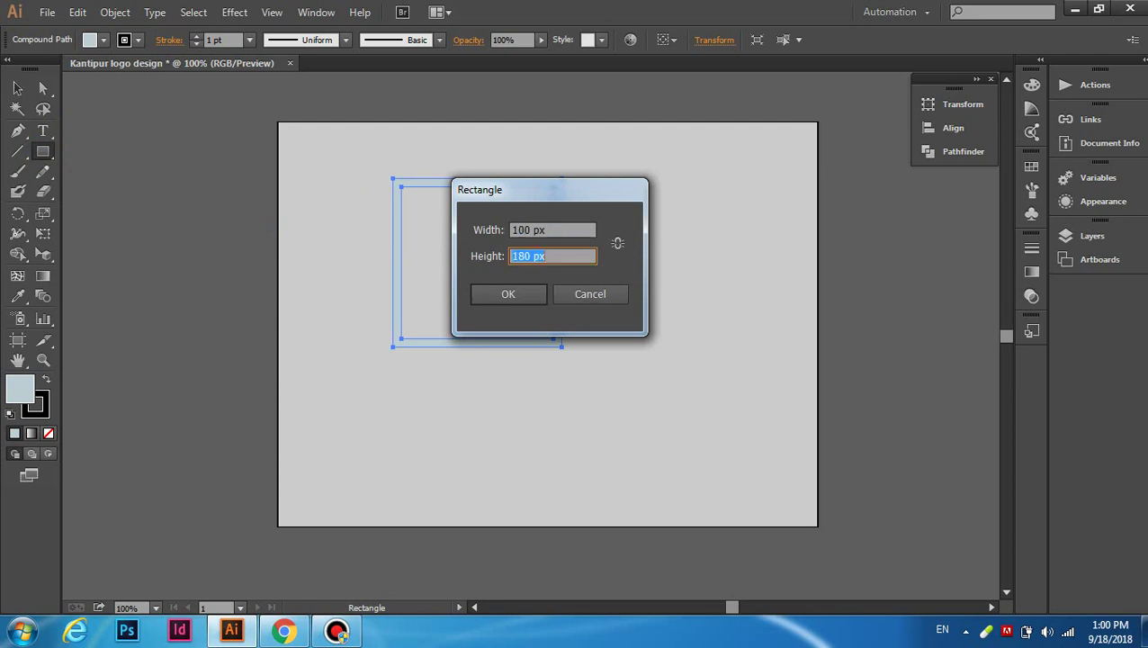
{"action": "key", "text": "Return"}
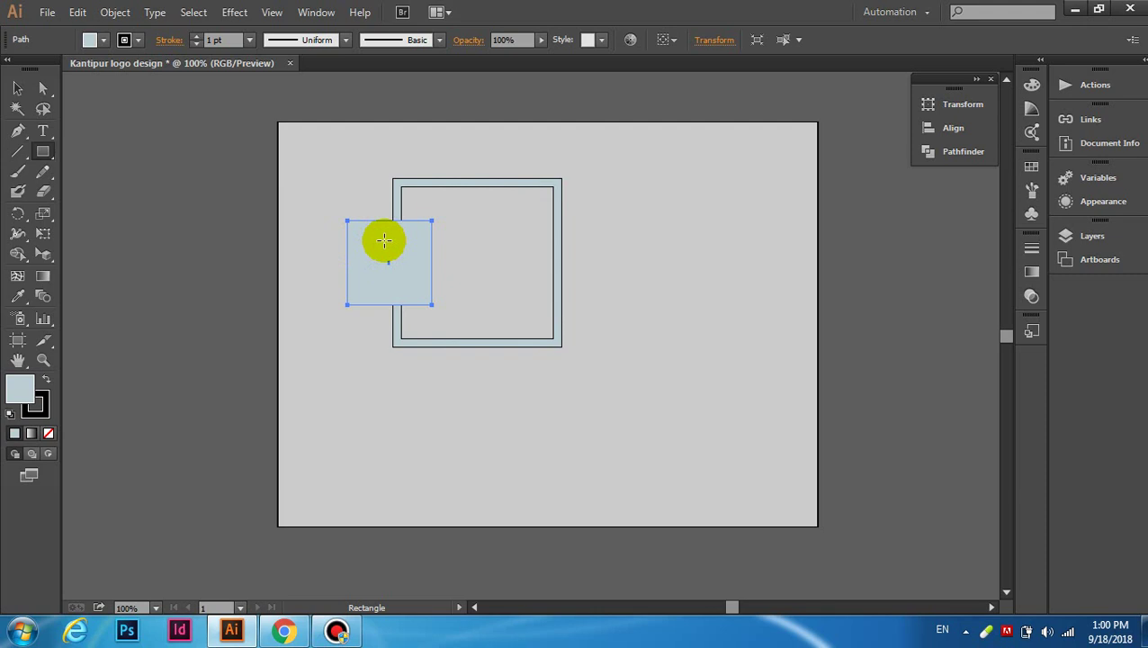
{"action": "left_click", "coordinate": [18, 88]}
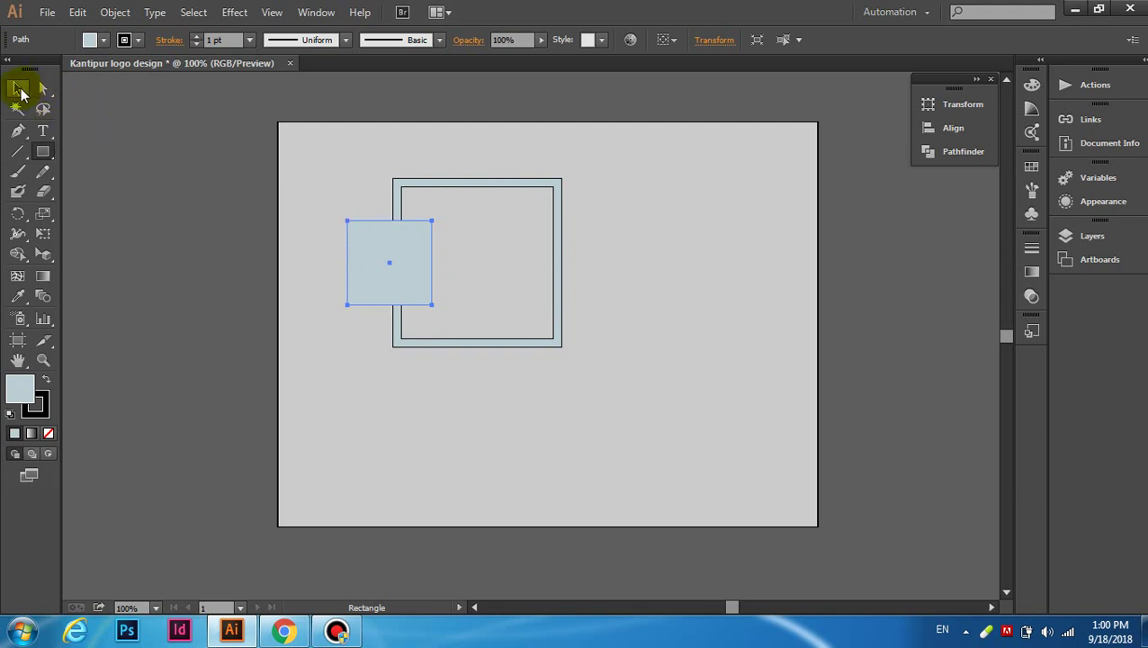
{"action": "left_click", "coordinate": [18, 88]}
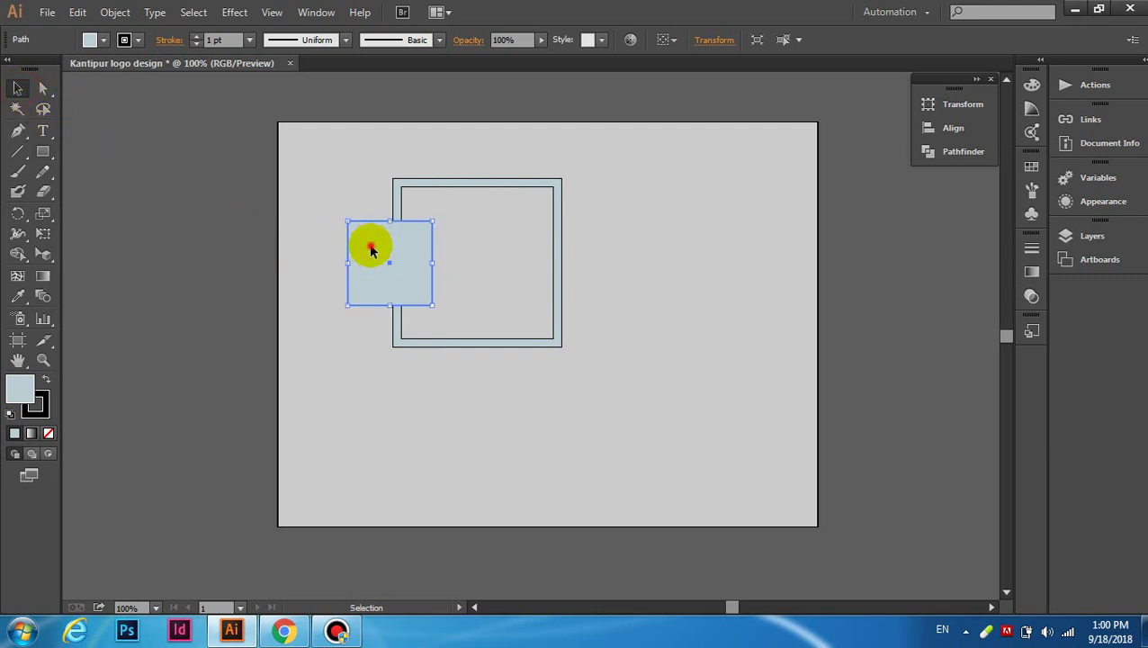
{"action": "mouse_move", "coordinate": [371, 250]}
{"action": "left_mouse_down"}
{"action": "mouse_move", "coordinate": [456, 247]}
{"action": "mouse_move", "coordinate": [331, 249]}
{"action": "left_mouse_up"}
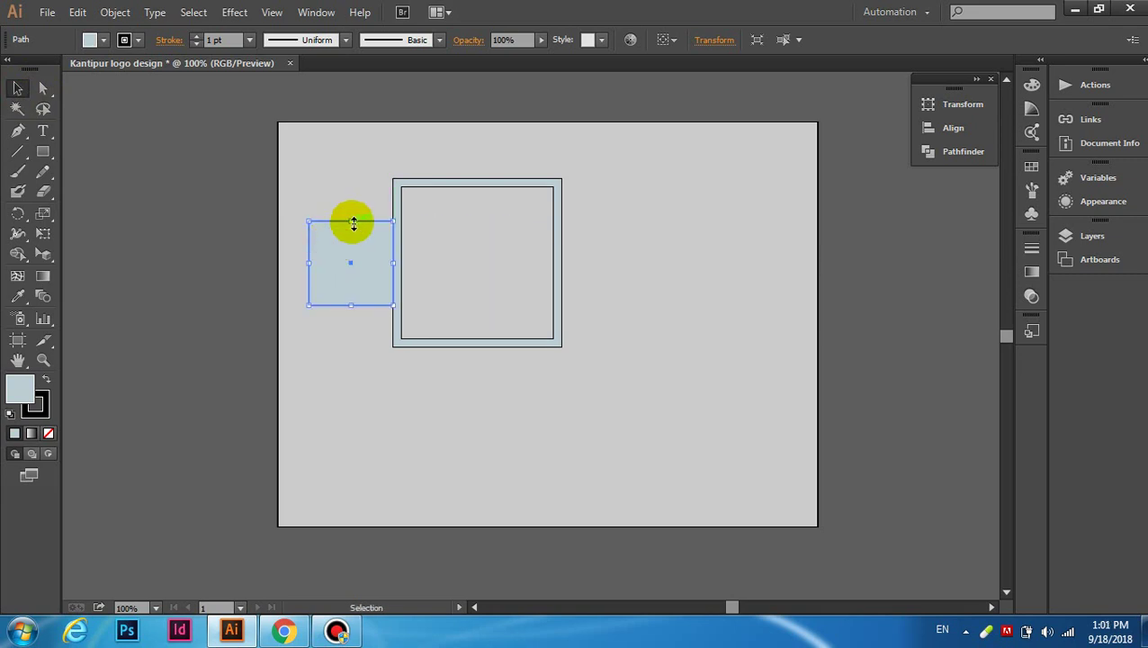
{"action": "key", "text": "Delete"}
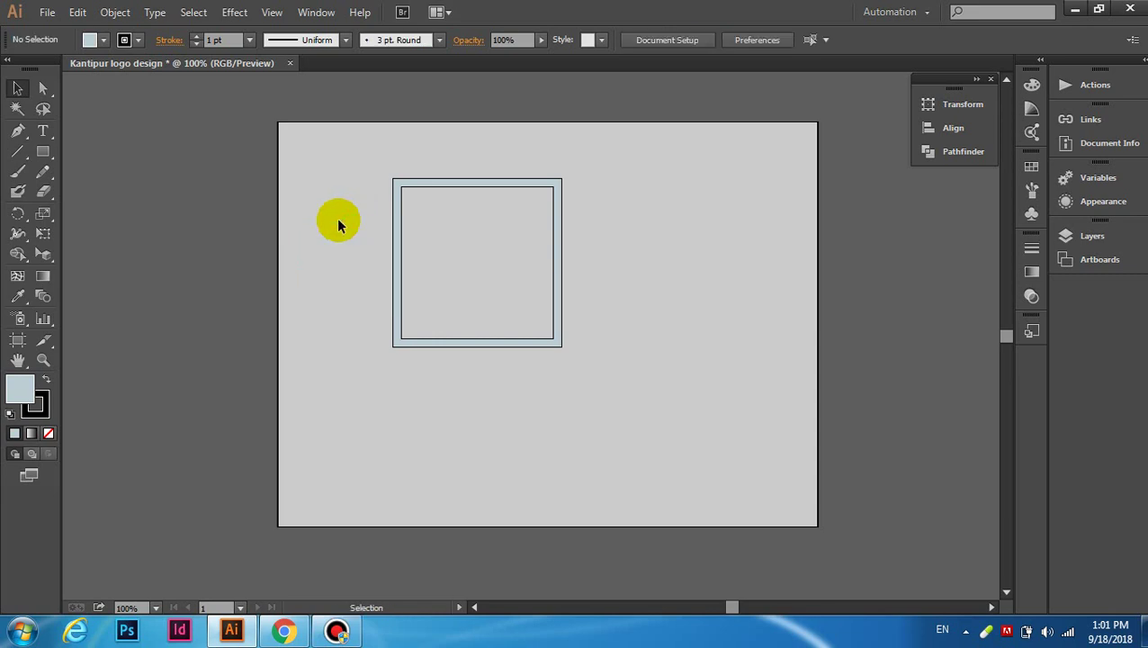
Step: Create a 150 x 150 px square and move it inside the frame
{"action": "left_click", "coordinate": [42, 151]}
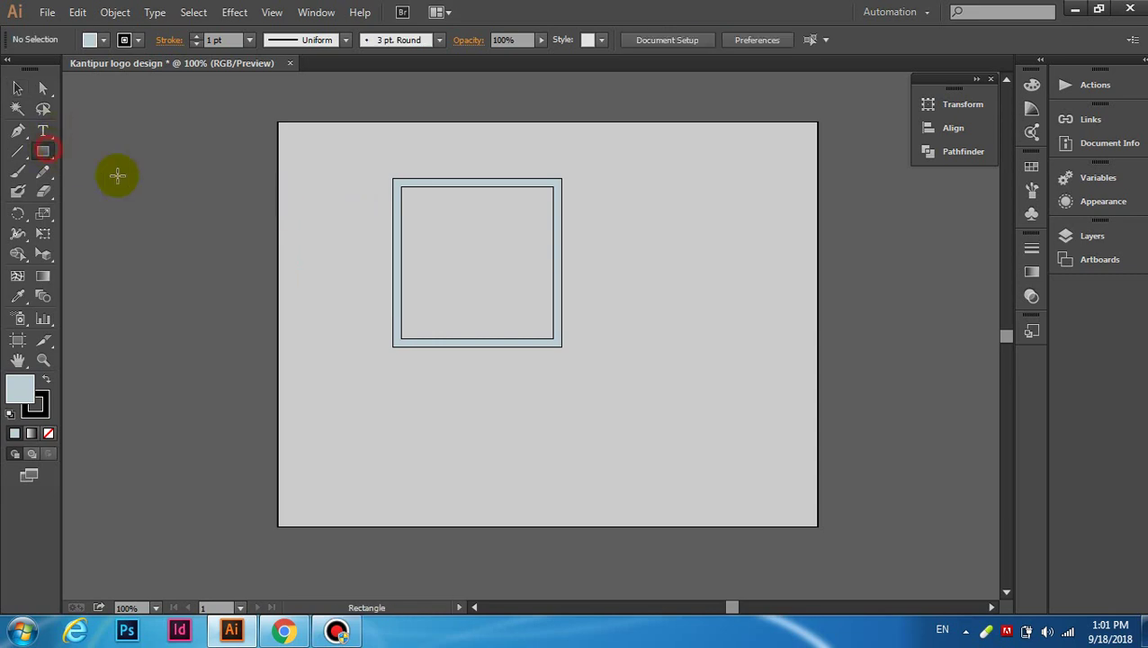
{"action": "left_click", "coordinate": [313, 212]}
{"action": "type", "text": "150"}
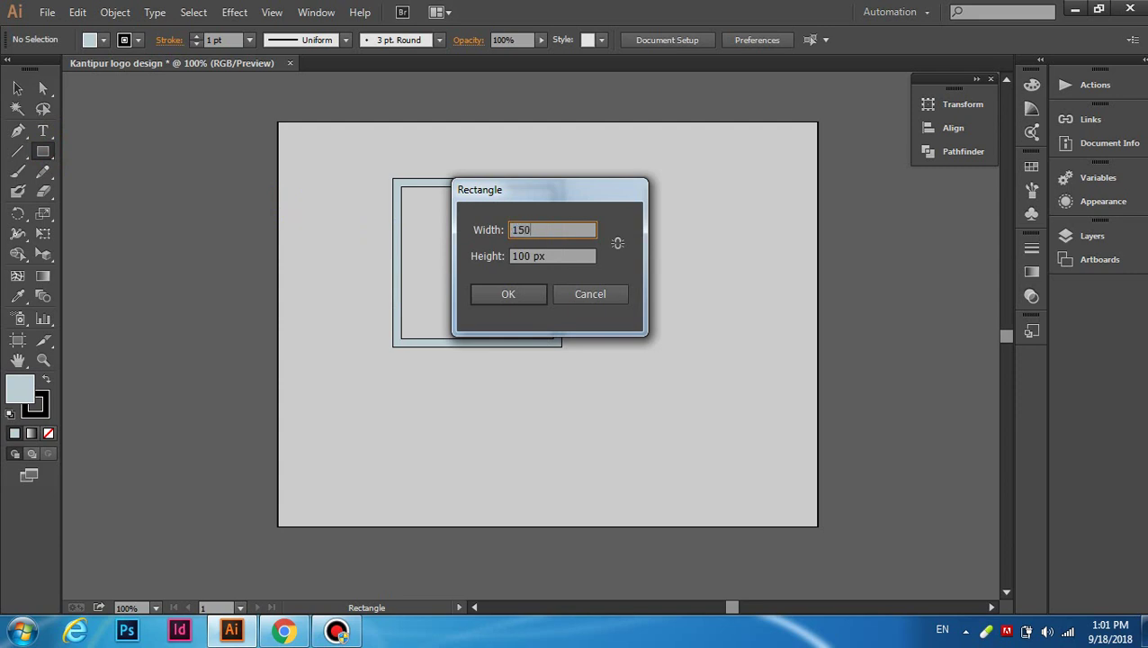
{"action": "key", "text": "Tab"}
{"action": "type", "text": "150"}
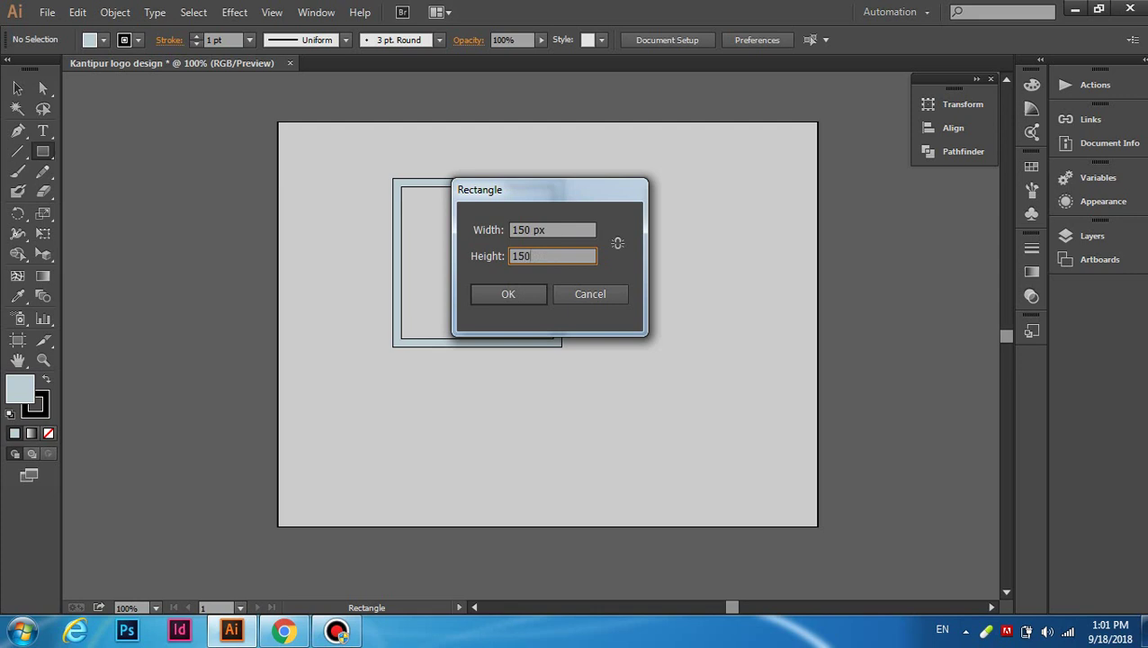
{"action": "key", "text": "Return"}
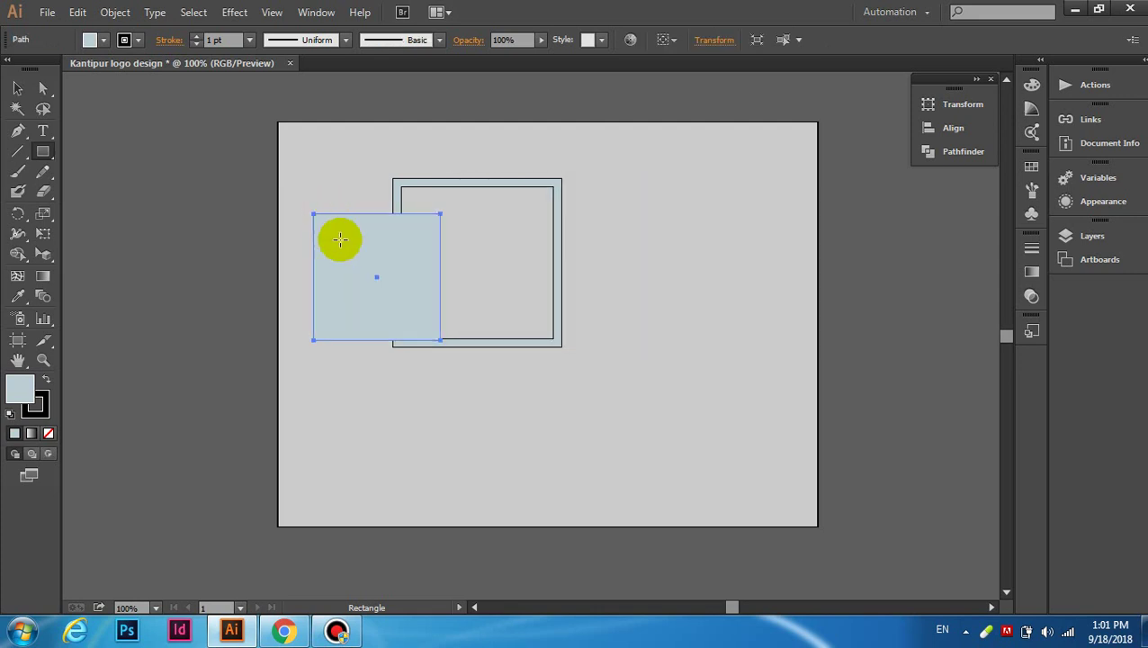
{"action": "left_click", "coordinate": [17, 87]}
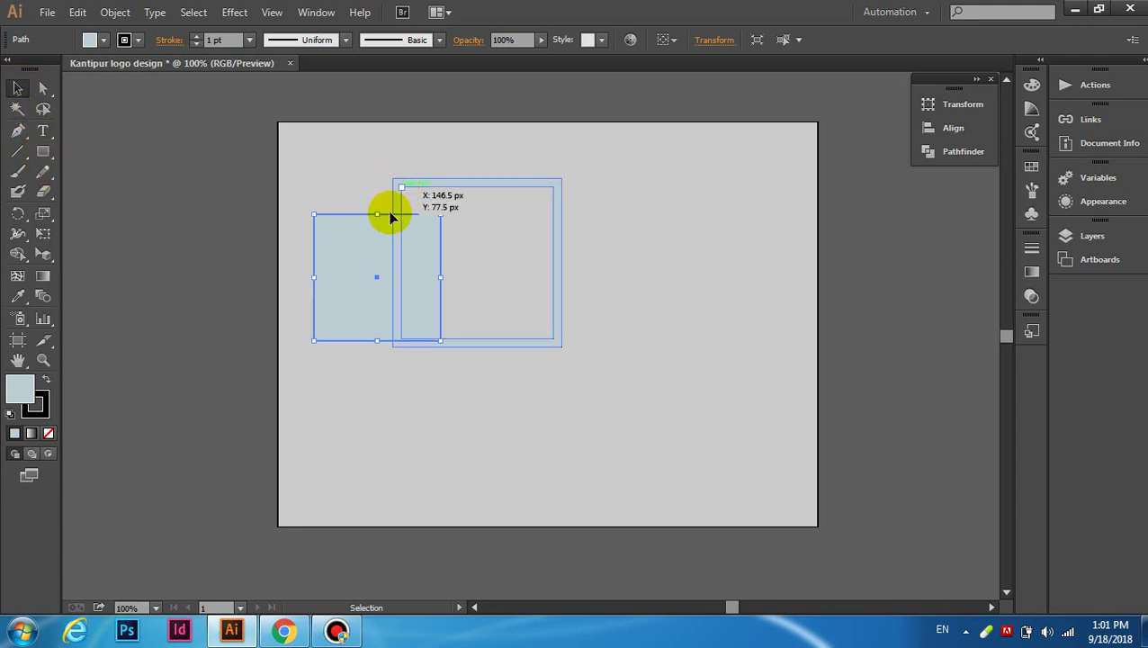
{"action": "left_click_drag", "start_coordinate": [379, 276], "coordinate": [472, 247]}
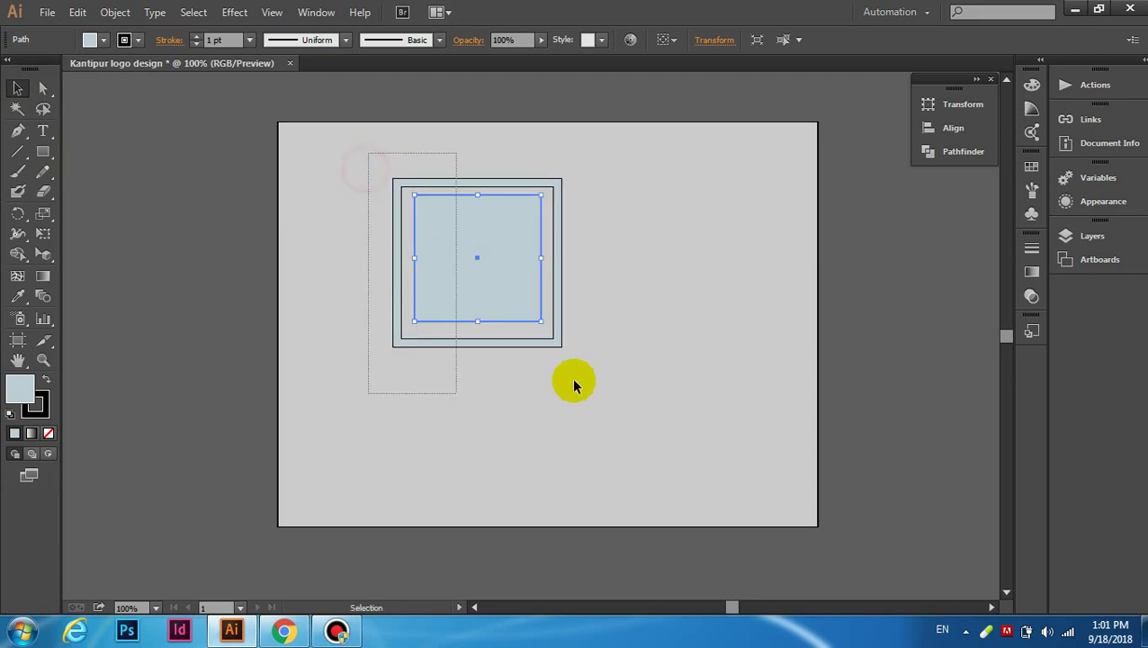
Step: Centre the 150 px square horizontally and vertically within the frame, then deselect
{"action": "left_click_drag", "start_coordinate": [365, 171], "coordinate": [589, 379]}
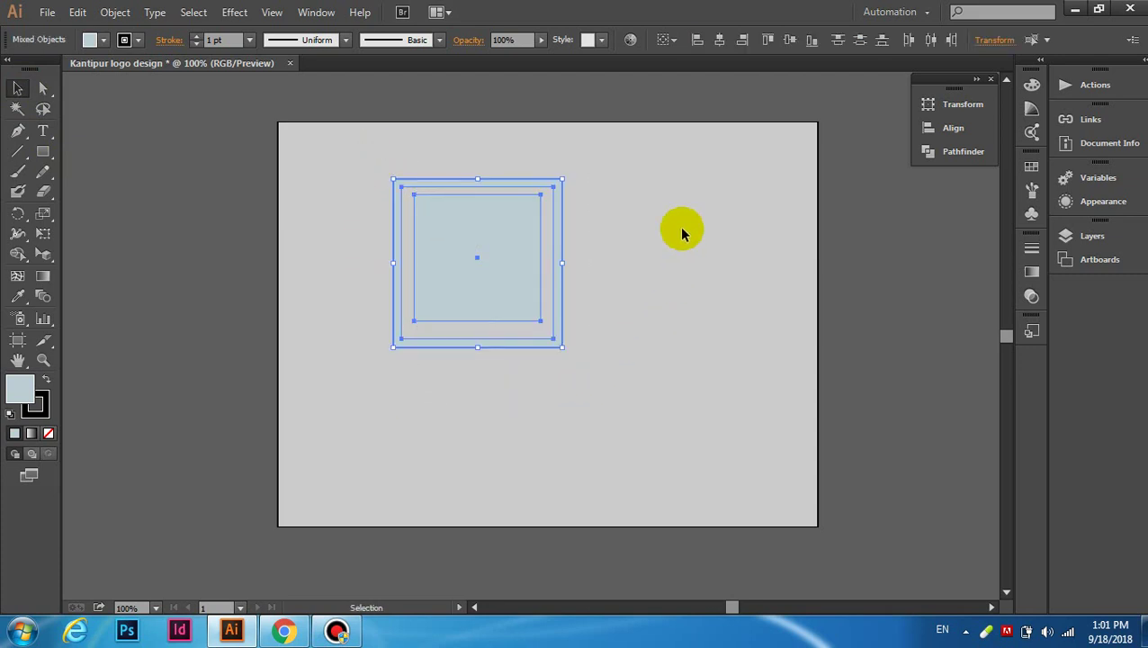
{"action": "left_click", "coordinate": [721, 41]}
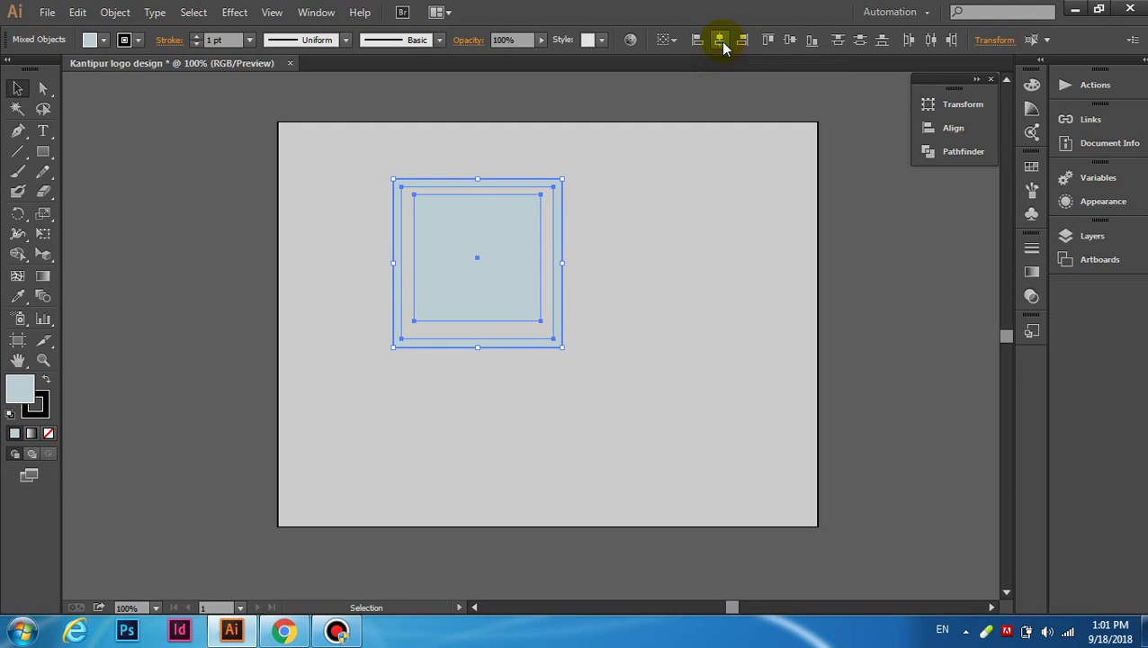
{"action": "left_click", "coordinate": [790, 41]}
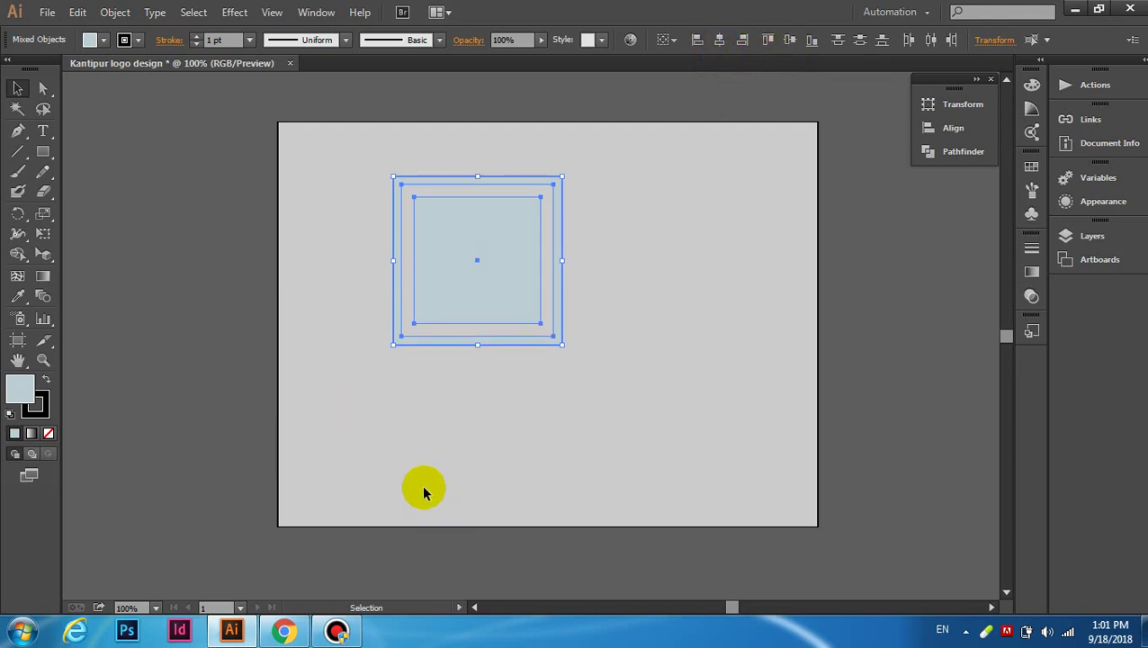
{"action": "left_click", "coordinate": [728, 263]}
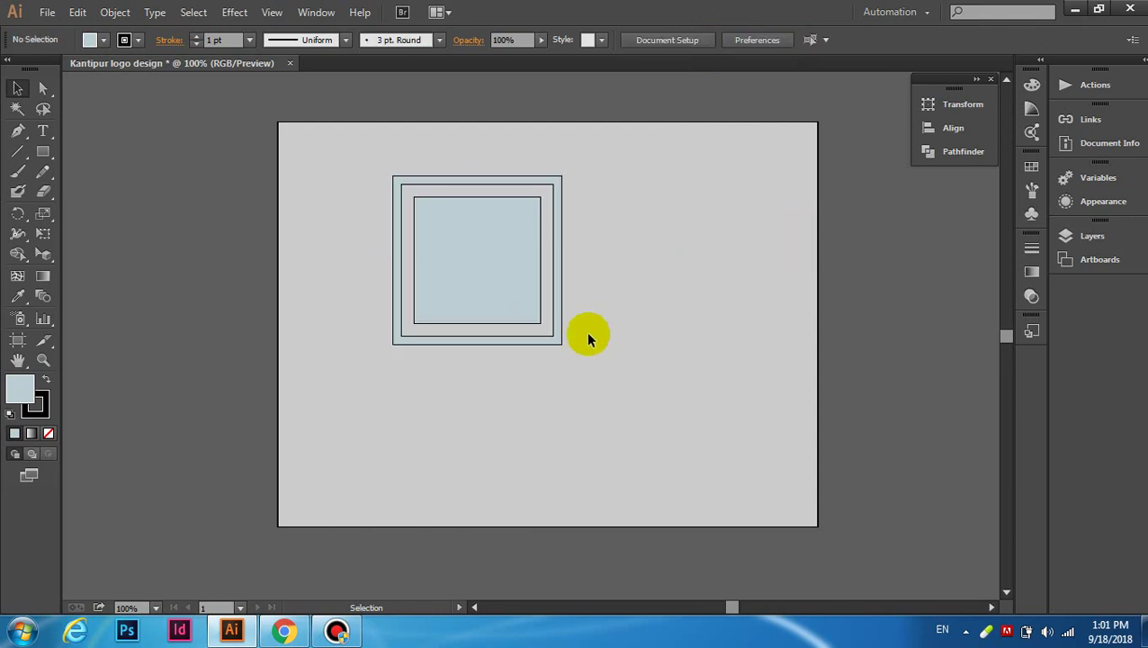
{"action": "left_click", "coordinate": [504, 272]}
{"action": "left_click", "coordinate": [670, 249]}
Step: Create a 5 x 205 px bar to the left of the nested squares
{"action": "left_click", "coordinate": [43, 152]}
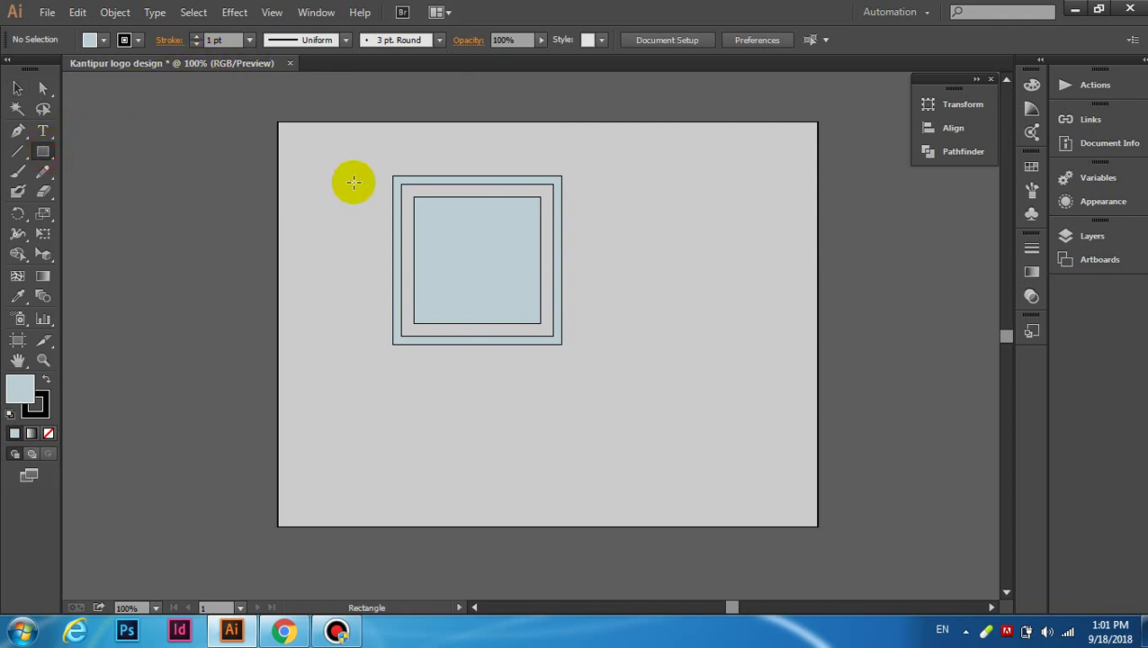
{"action": "left_click", "coordinate": [353, 183]}
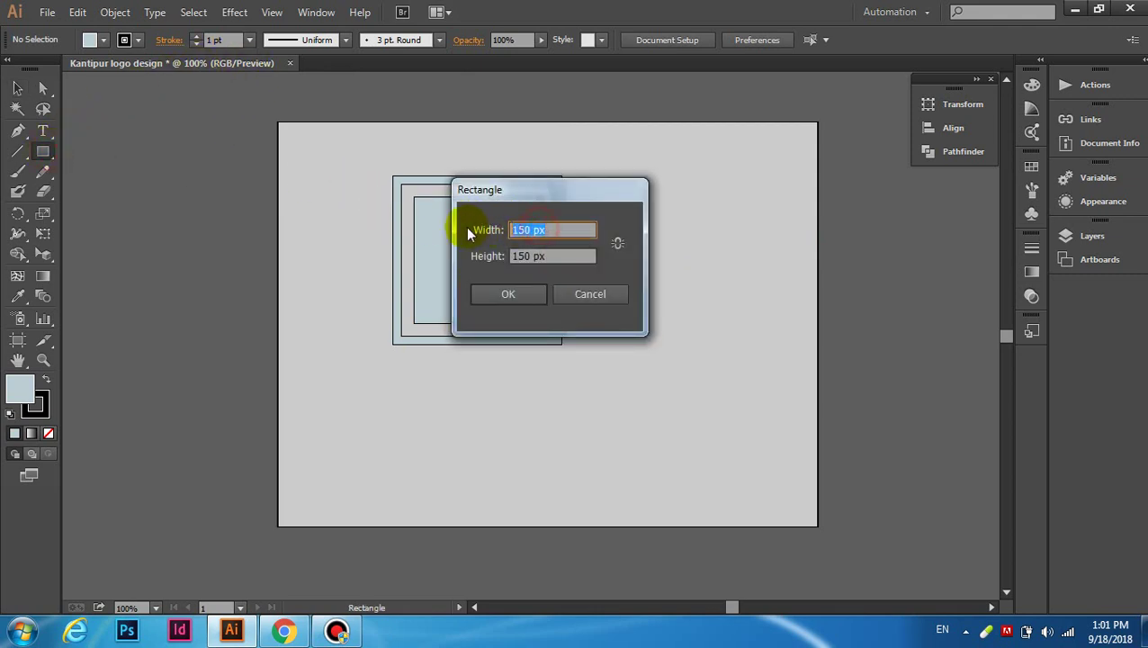
{"action": "type", "text": "5"}
{"action": "key", "text": "Tab"}
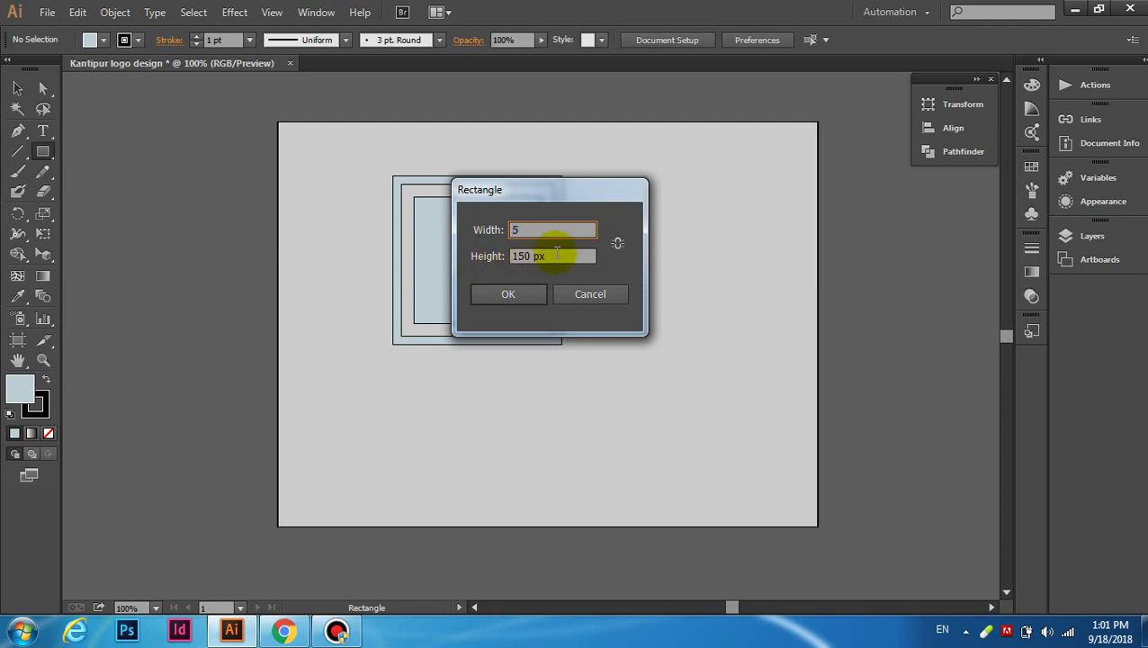
{"action": "type", "text": "205"}
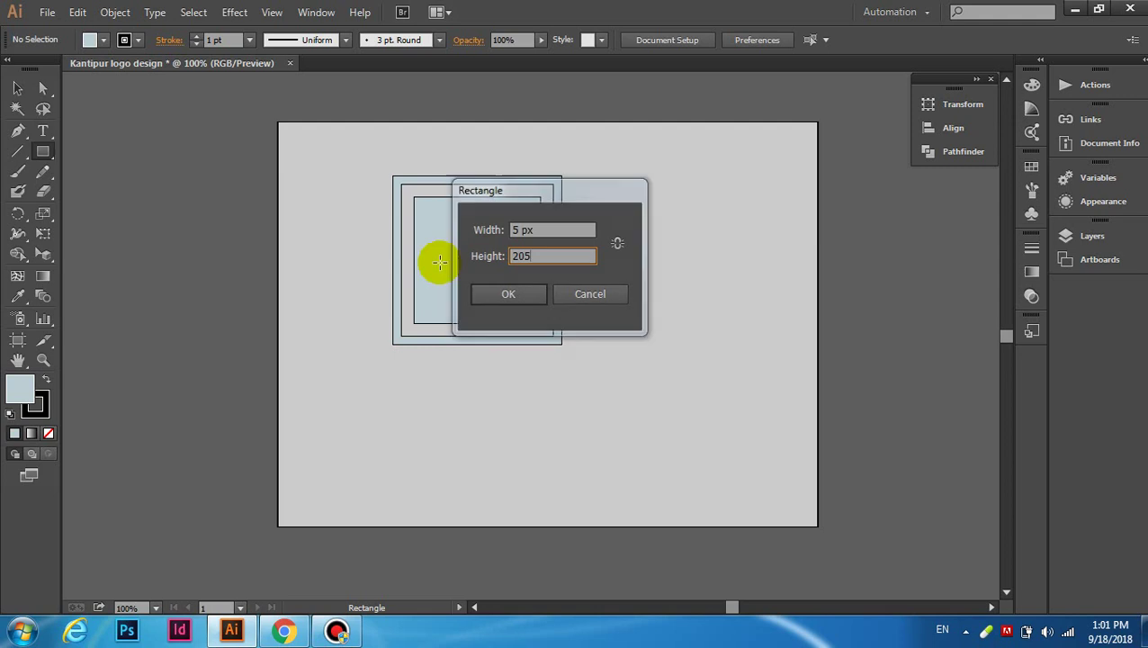
{"action": "key", "text": "Return"}
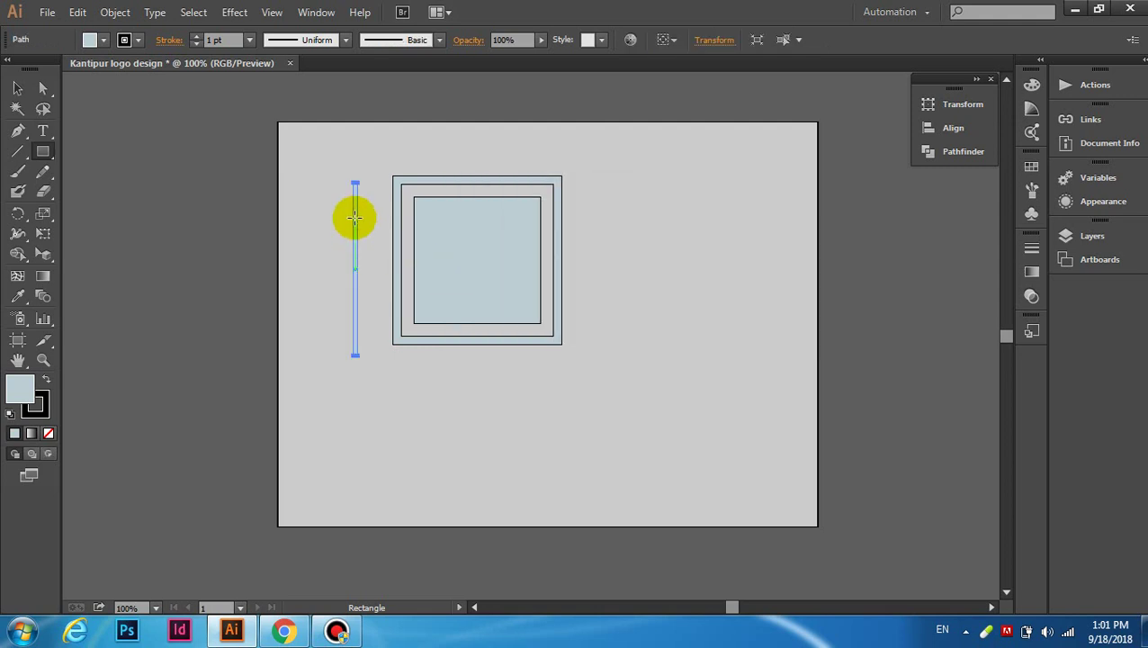
{"action": "left_click", "coordinate": [17, 87]}
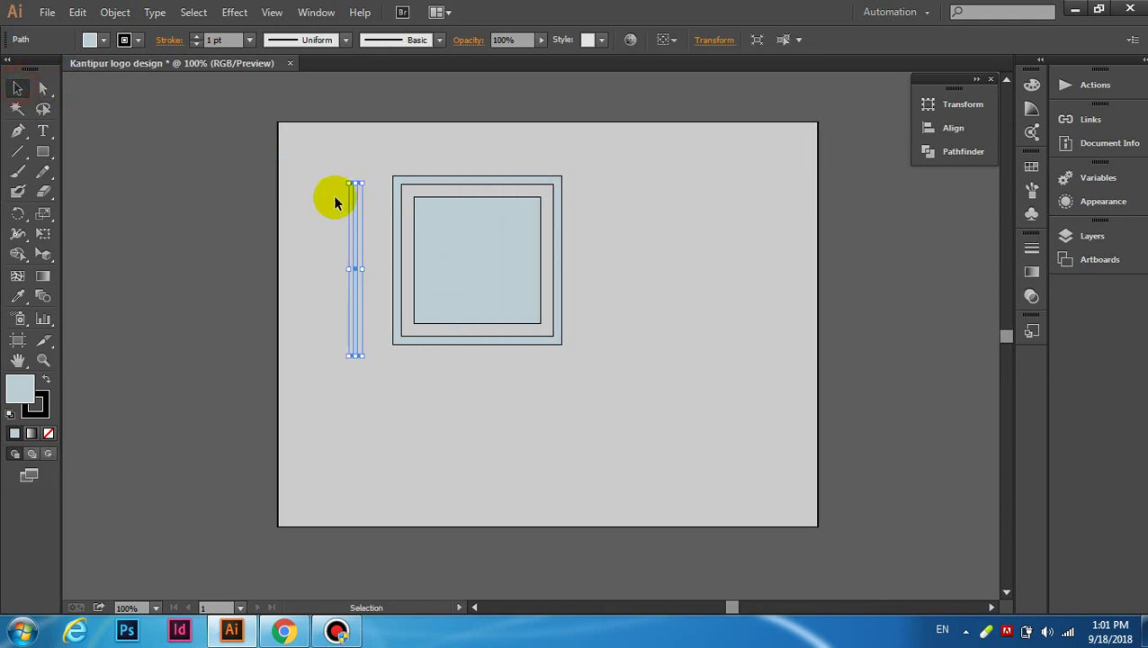
Step: Rotate the thin bar 45° using Transform > Rotate
{"action": "right_click", "coordinate": [354, 209]}
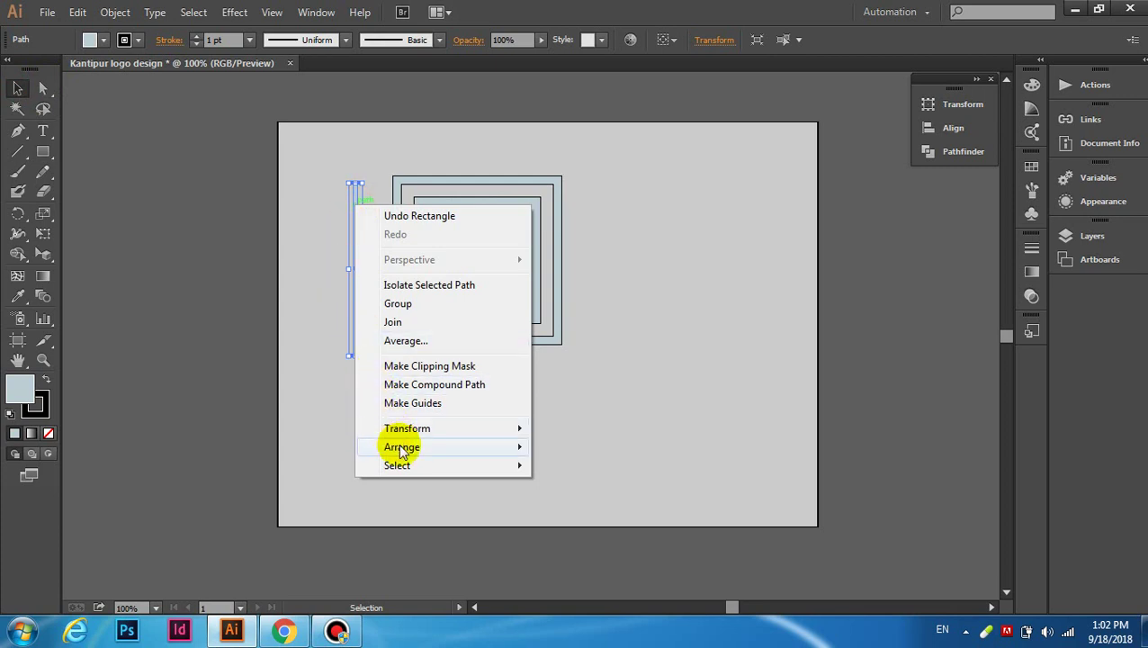
{"action": "mouse_move", "coordinate": [407, 428]}
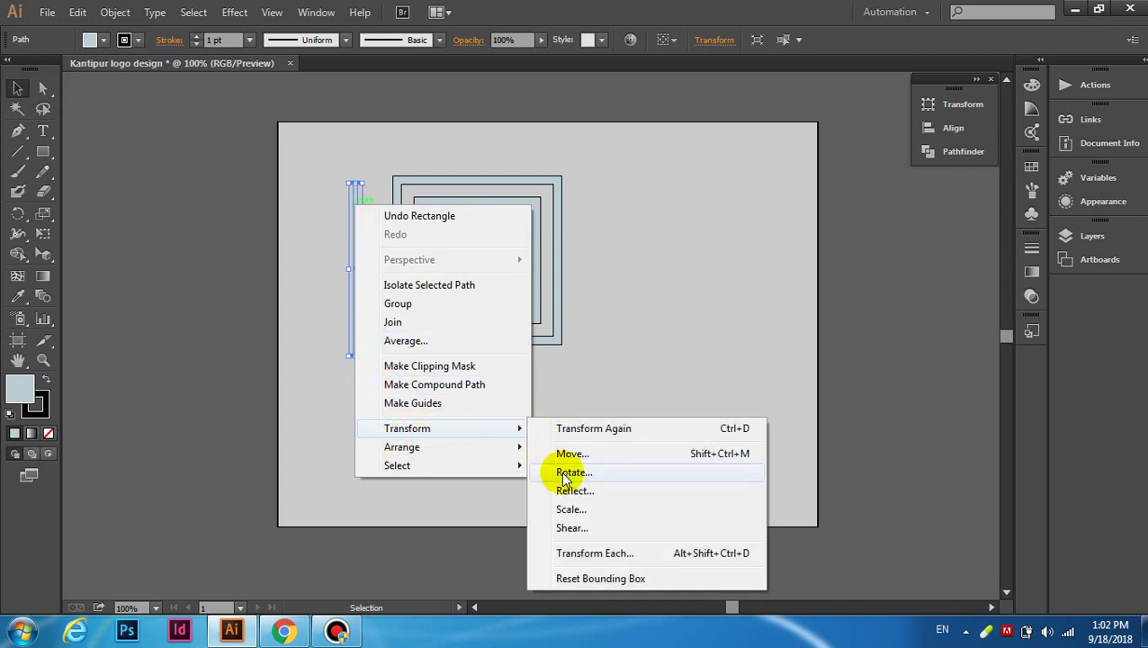
{"action": "left_click", "coordinate": [570, 472]}
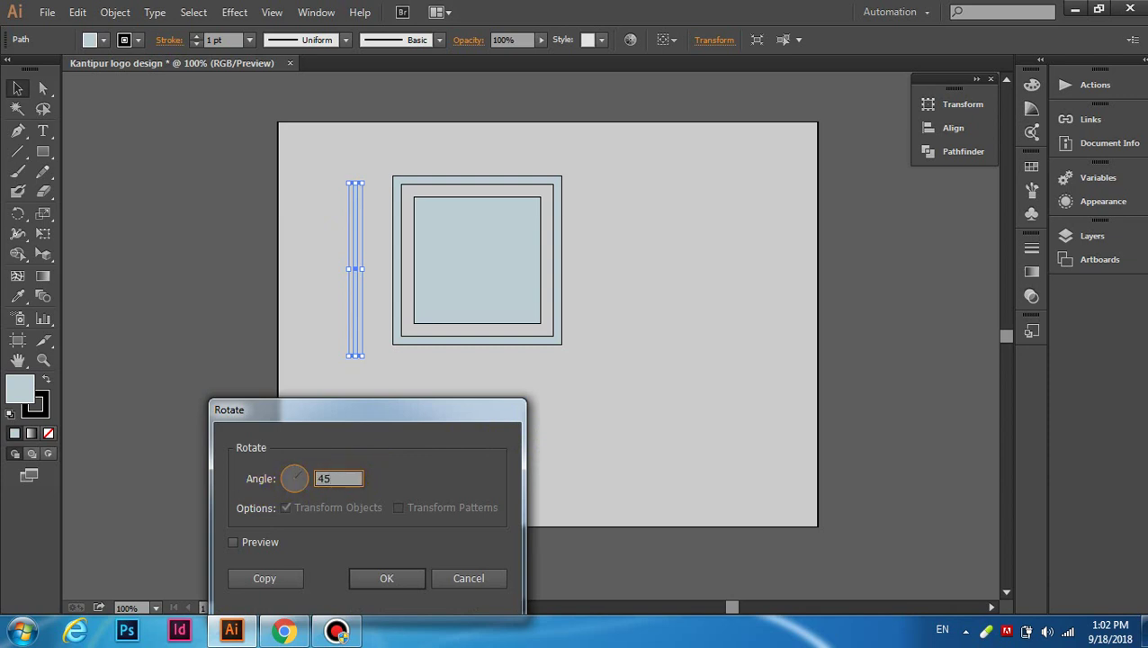
{"action": "left_click", "coordinate": [376, 577]}
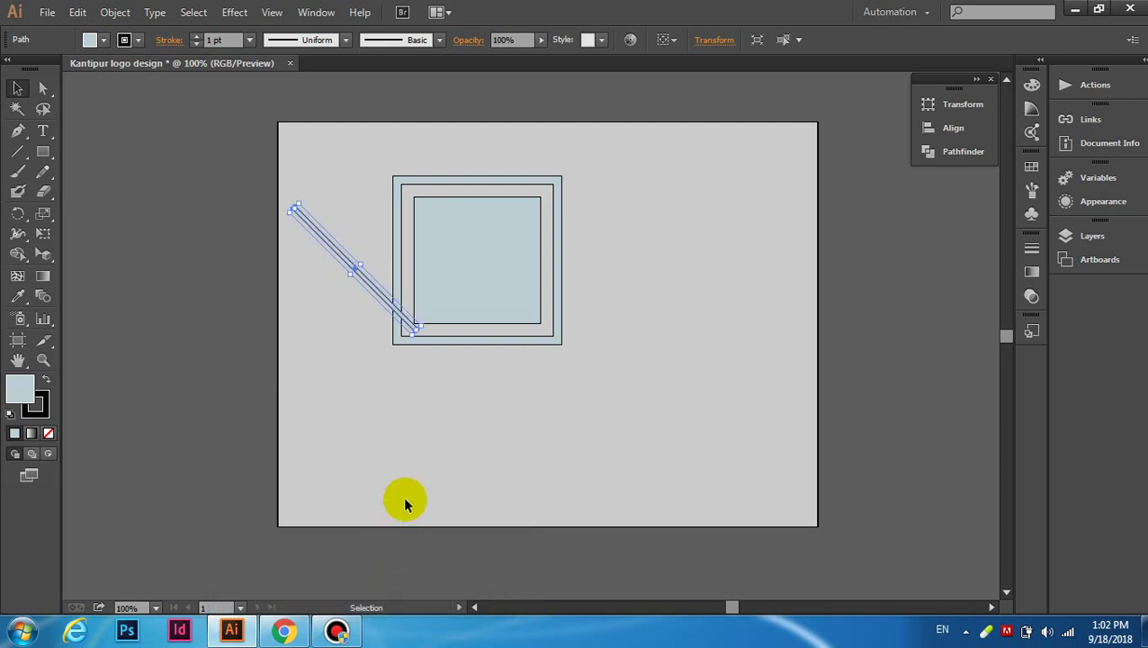
Step: Stretch the tilted bar across the frame from top-left to bottom-right corner
{"action": "left_click_drag", "start_coordinate": [360, 261], "coordinate": [460, 246]}
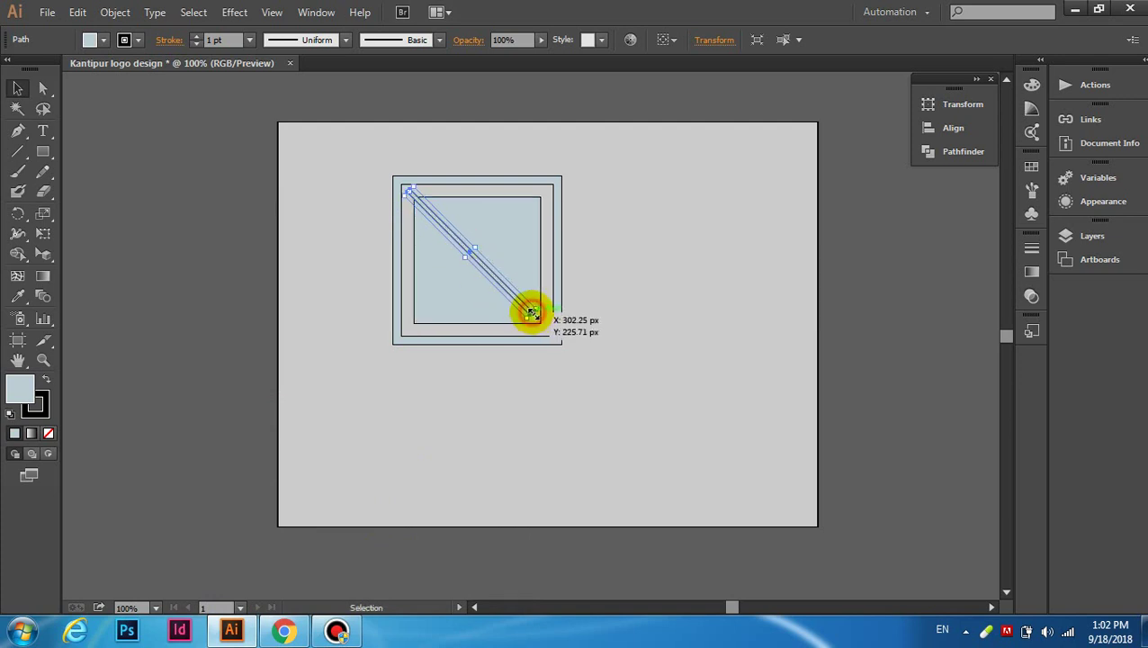
{"action": "mouse_move", "coordinate": [532, 312]}
{"action": "left_mouse_down"}
{"action": "mouse_move", "coordinate": [565, 348]}
{"action": "mouse_move", "coordinate": [559, 328]}
{"action": "left_mouse_up"}
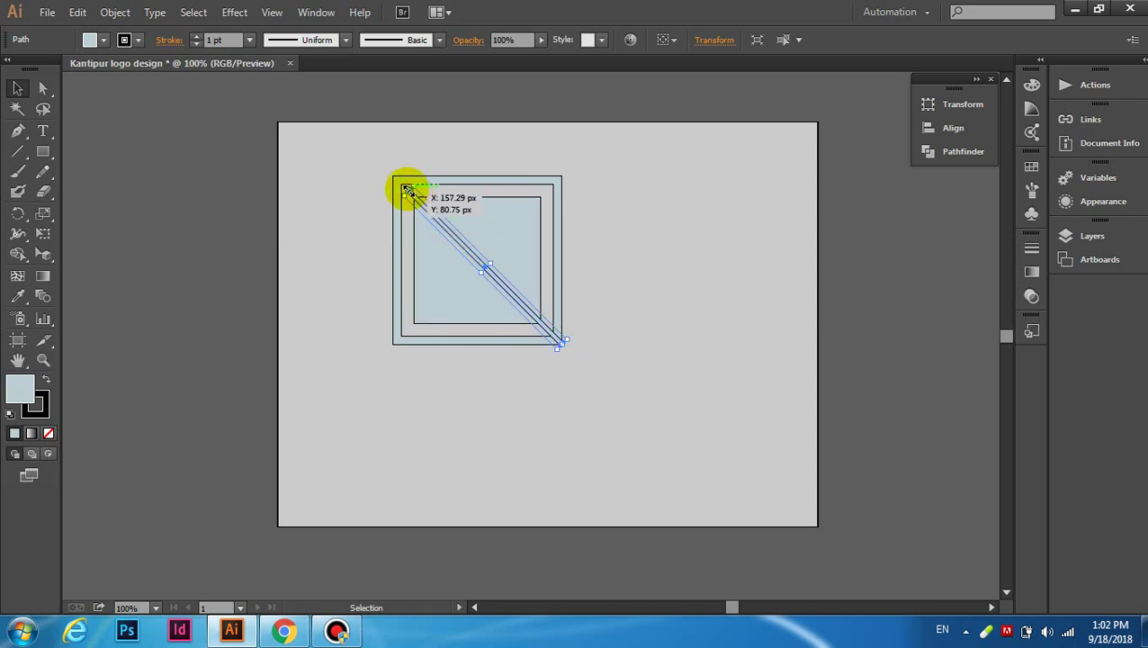
{"action": "left_click_drag", "start_coordinate": [406, 191], "coordinate": [385, 166]}
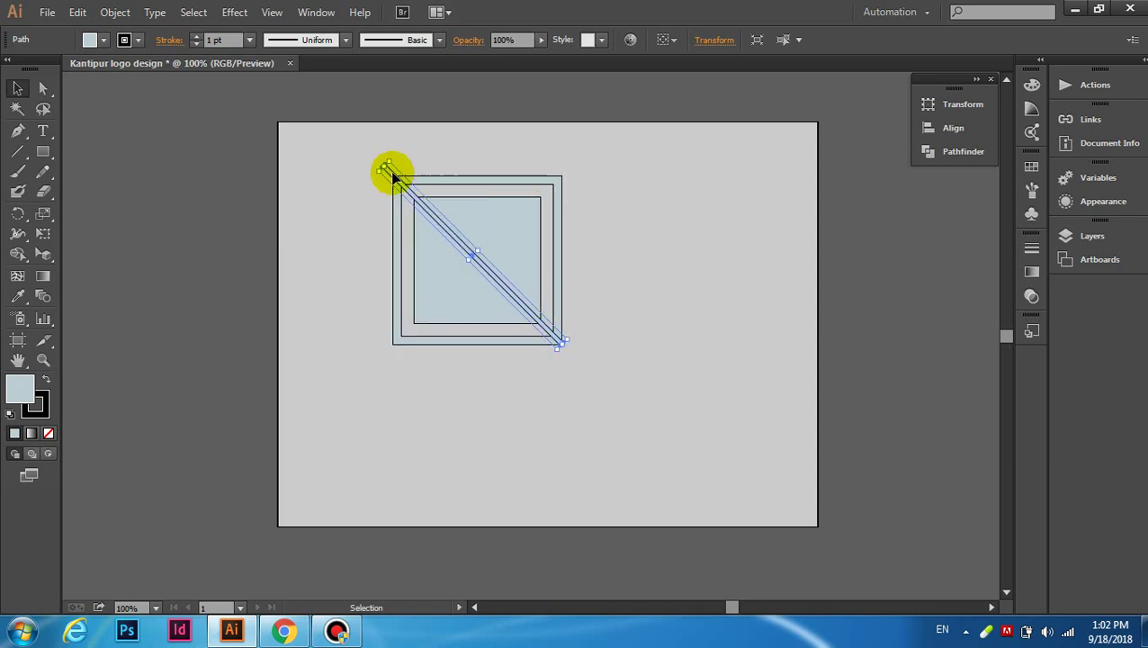
{"action": "right_click", "coordinate": [526, 309]}
{"action": "left_click", "coordinate": [640, 299]}
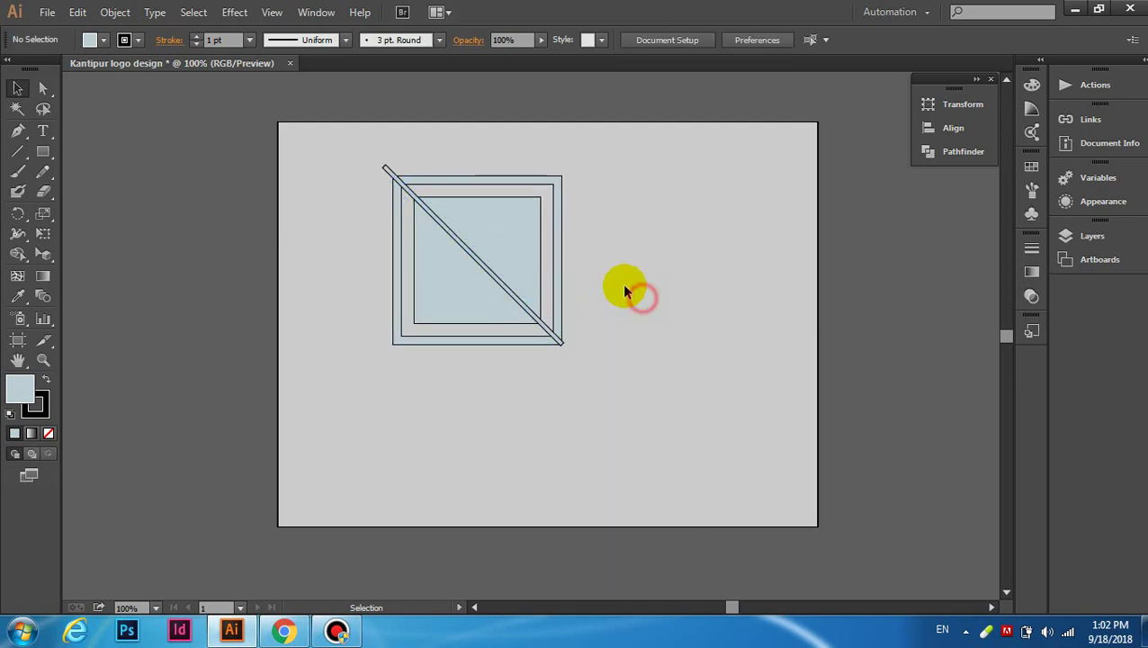
{"action": "left_click", "coordinate": [543, 327]}
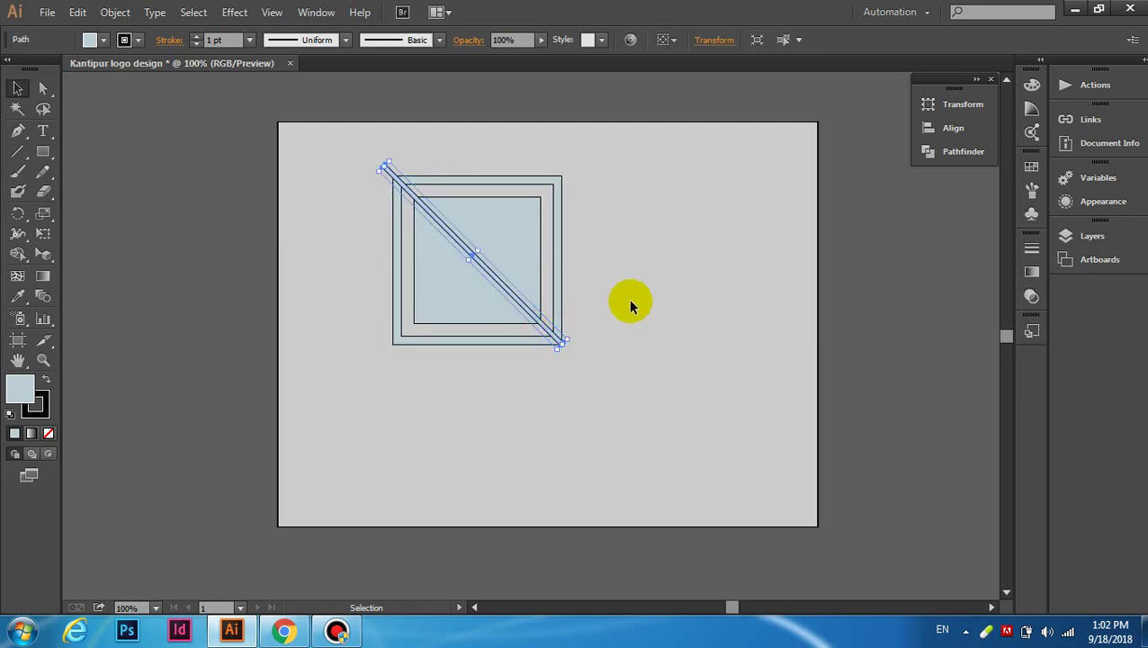
Step: Duplicate the diagonal bar and rotate the copy 90°
{"action": "key", "text": "a"}
{"action": "key", "text": "ctrl+d"}
{"action": "right_click", "coordinate": [559, 359]}
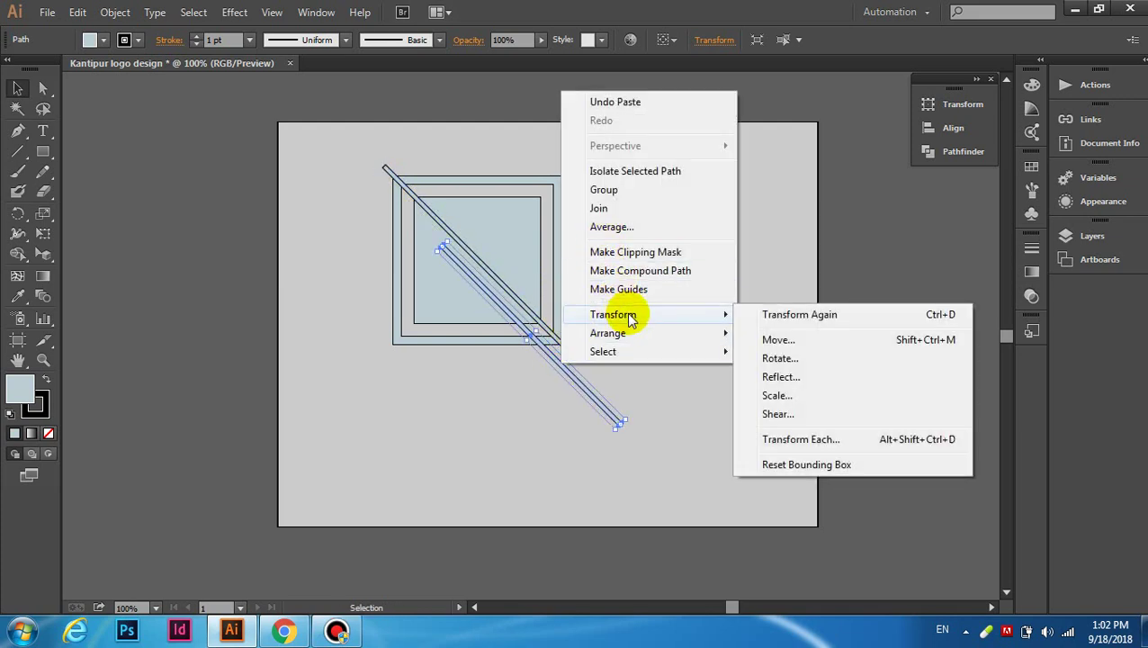
{"action": "mouse_move", "coordinate": [613, 313]}
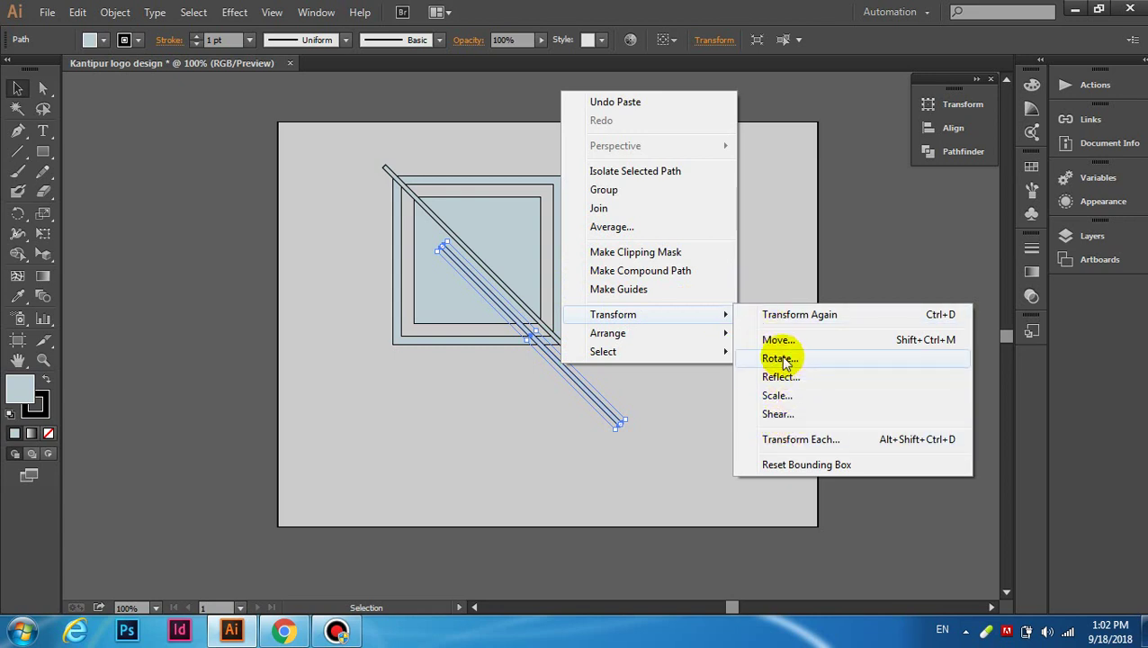
{"action": "left_click", "coordinate": [779, 359]}
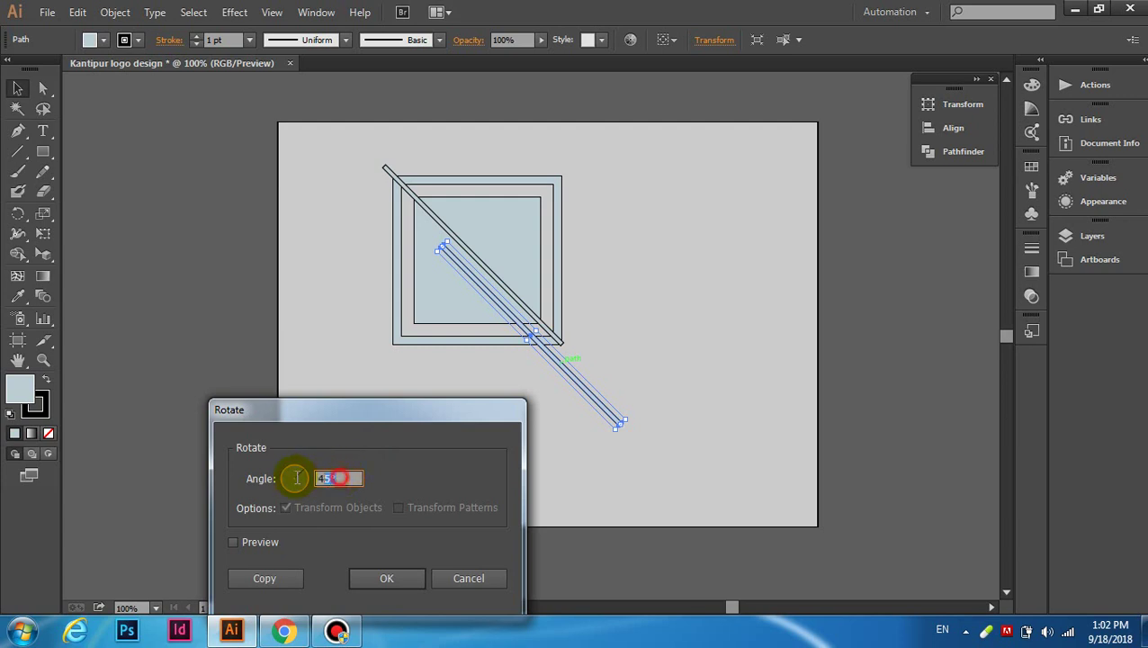
{"action": "type", "text": "90"}
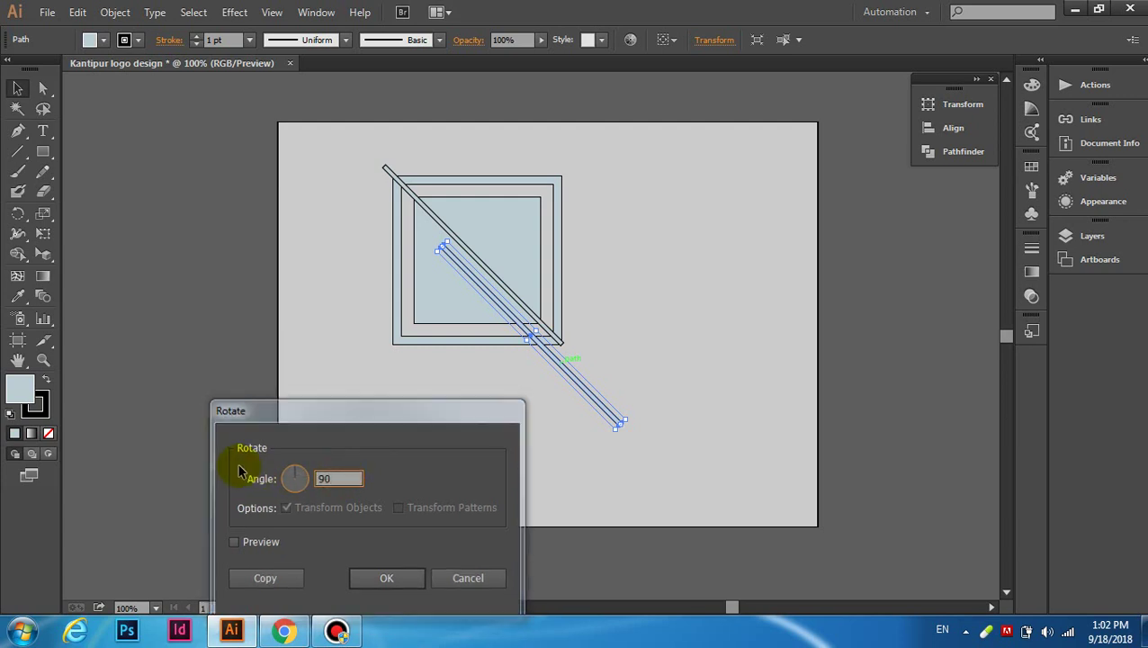
{"action": "key", "text": "Return"}
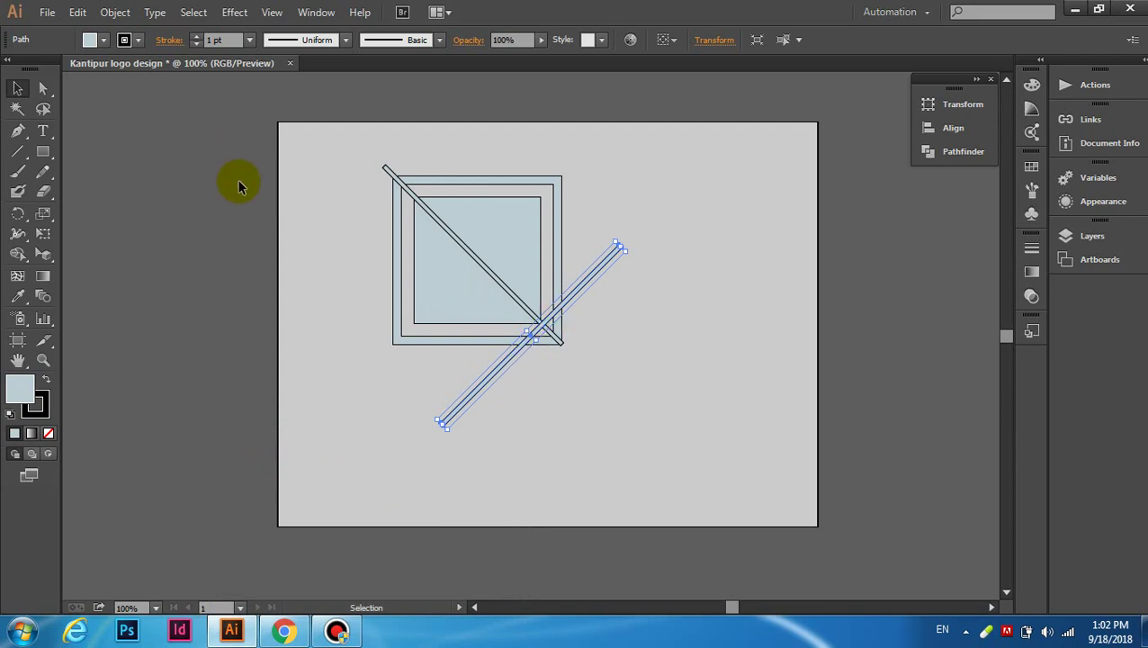
Step: Place the rotated copy on the bottom-left to top-right diagonal, forming an X
{"action": "left_click", "coordinate": [549, 316]}
{"action": "mouse_move", "coordinate": [550, 317]}
{"action": "left_mouse_down"}
{"action": "mouse_move", "coordinate": [508, 240]}
{"action": "mouse_move", "coordinate": [499, 247]}
{"action": "left_mouse_up"}
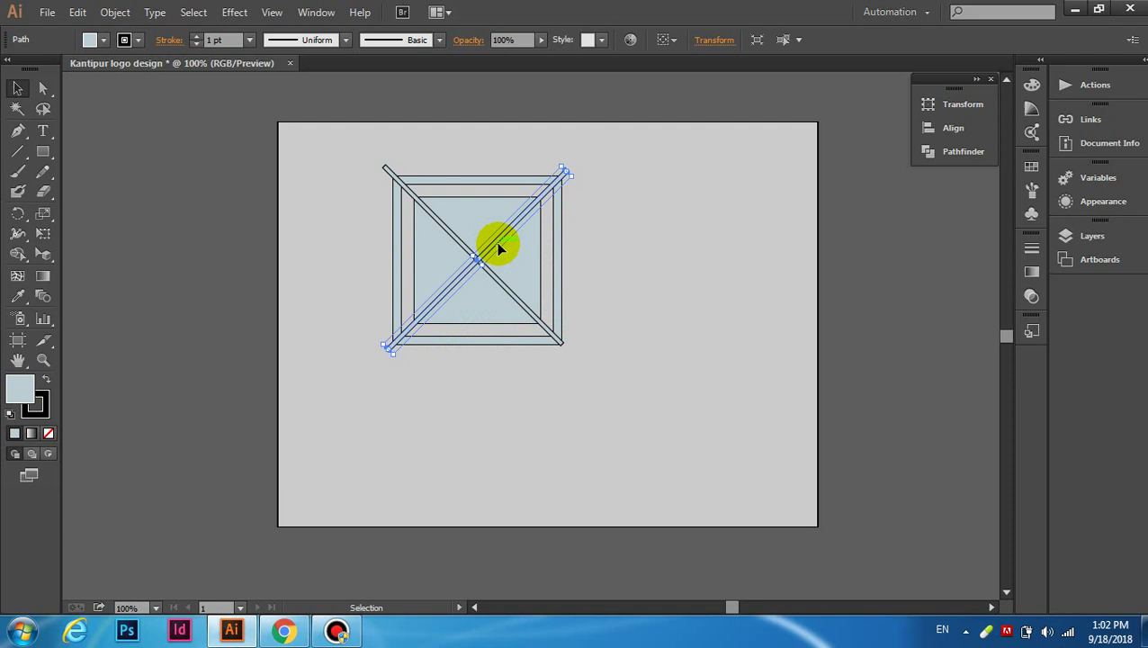
{"action": "left_click", "coordinate": [641, 267]}
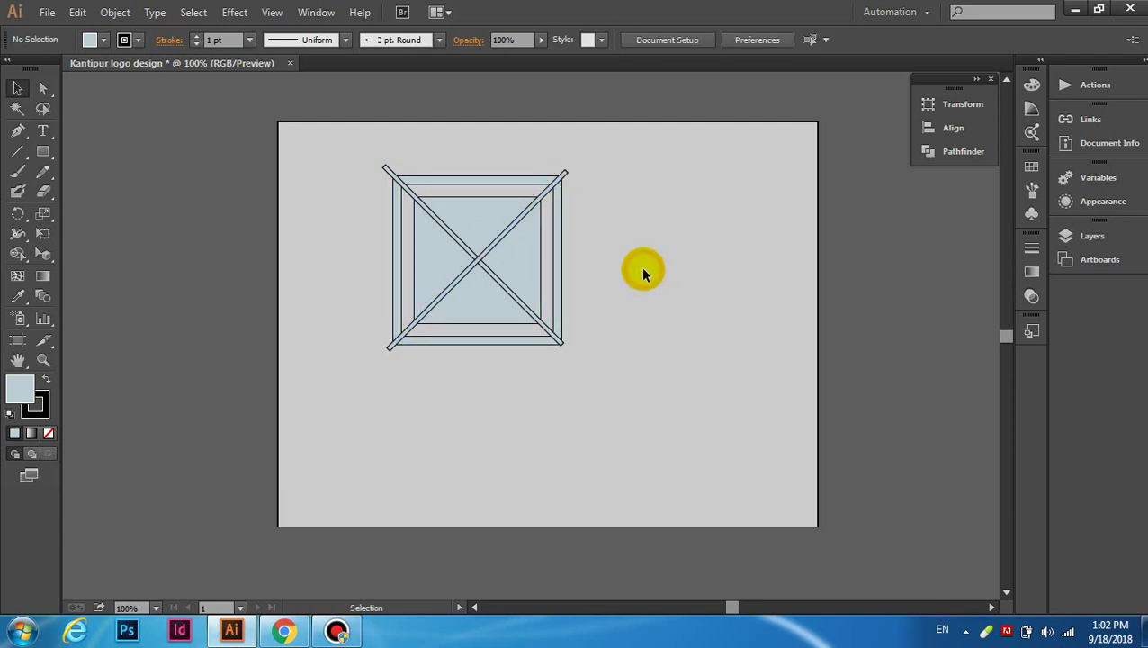
{"action": "left_click", "coordinate": [562, 170]}
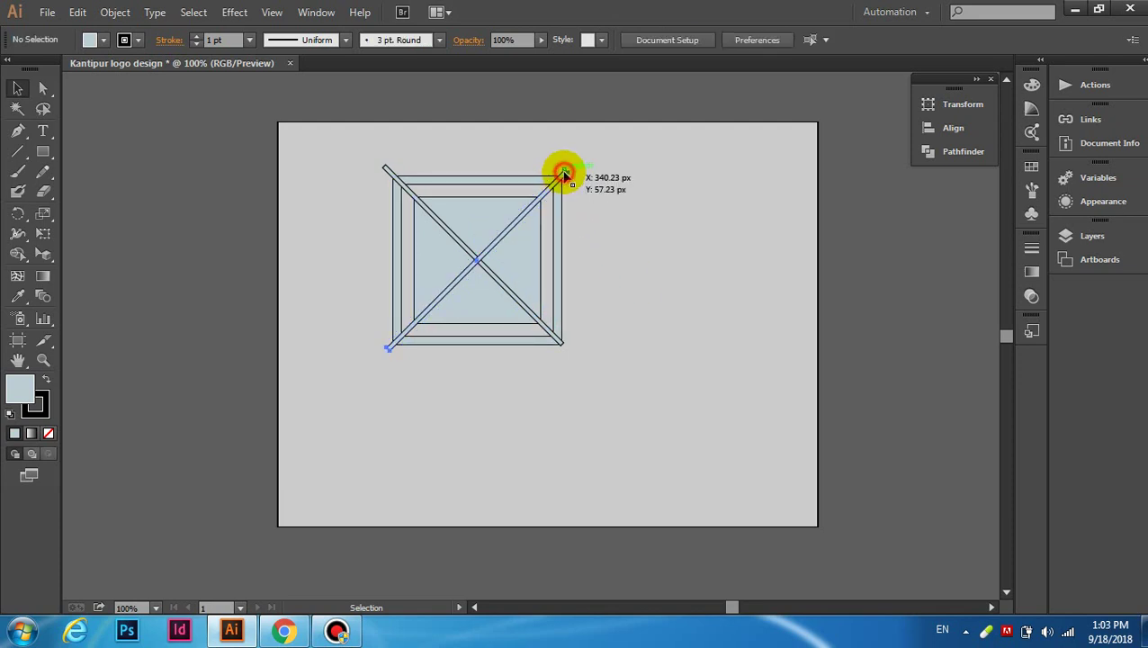
Step: Apply Divide Objects Below with the bottom-left to top-right diagonal bar to cut the squares beneath
{"action": "left_click", "coordinate": [114, 12]}
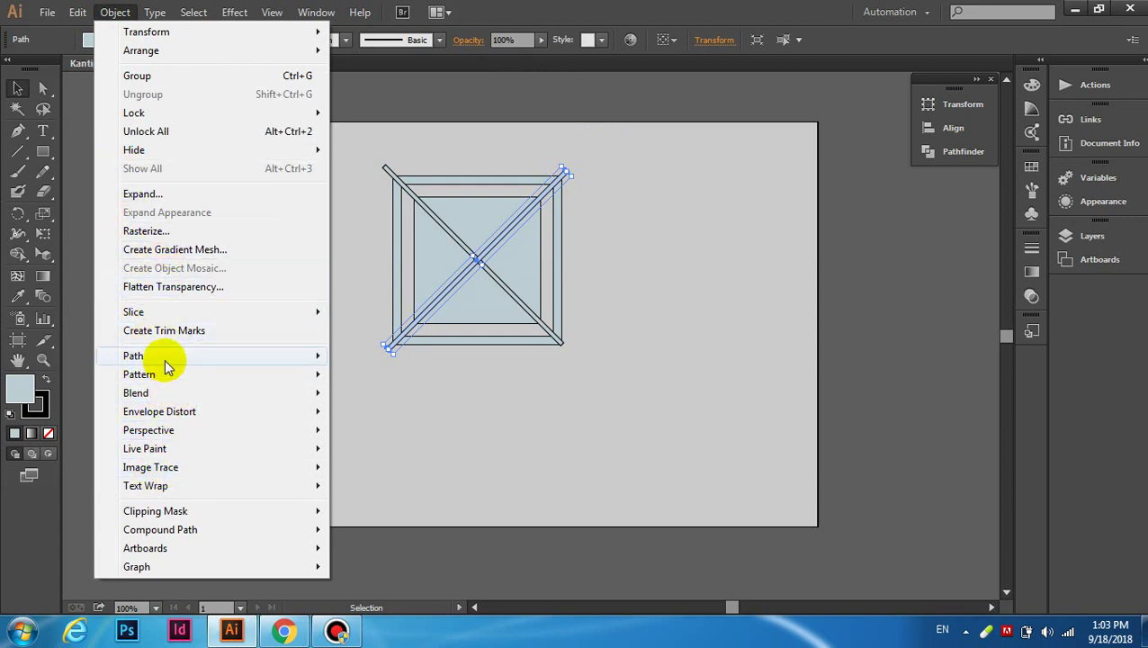
{"action": "mouse_move", "coordinate": [133, 355]}
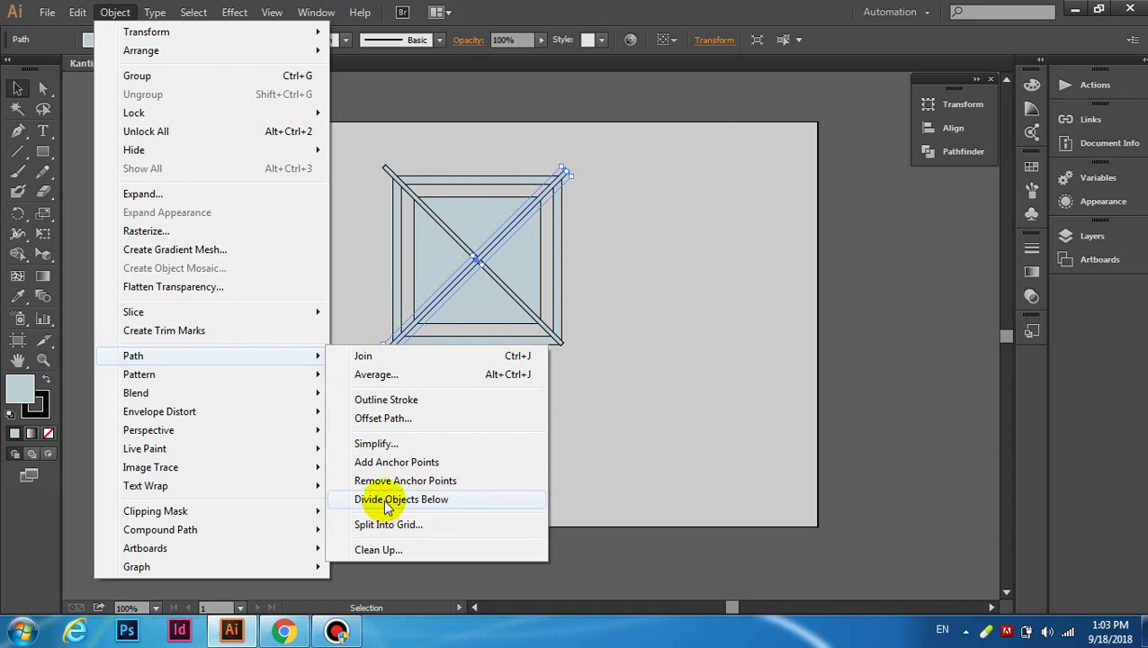
{"action": "left_click", "coordinate": [385, 500]}
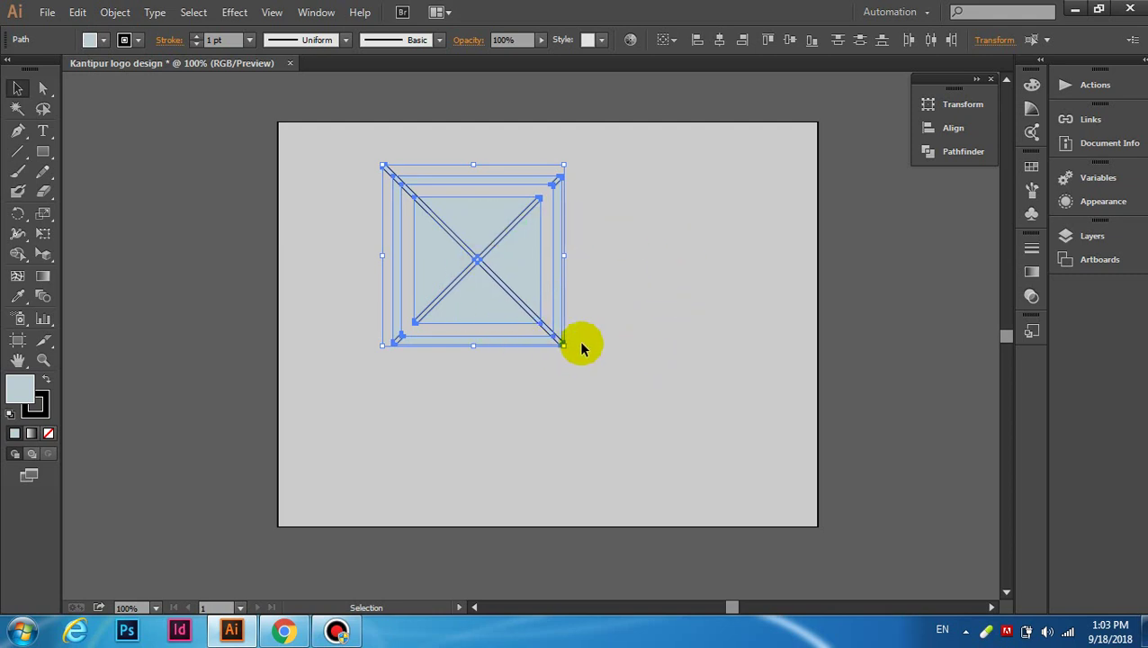
{"action": "left_click", "coordinate": [611, 333]}
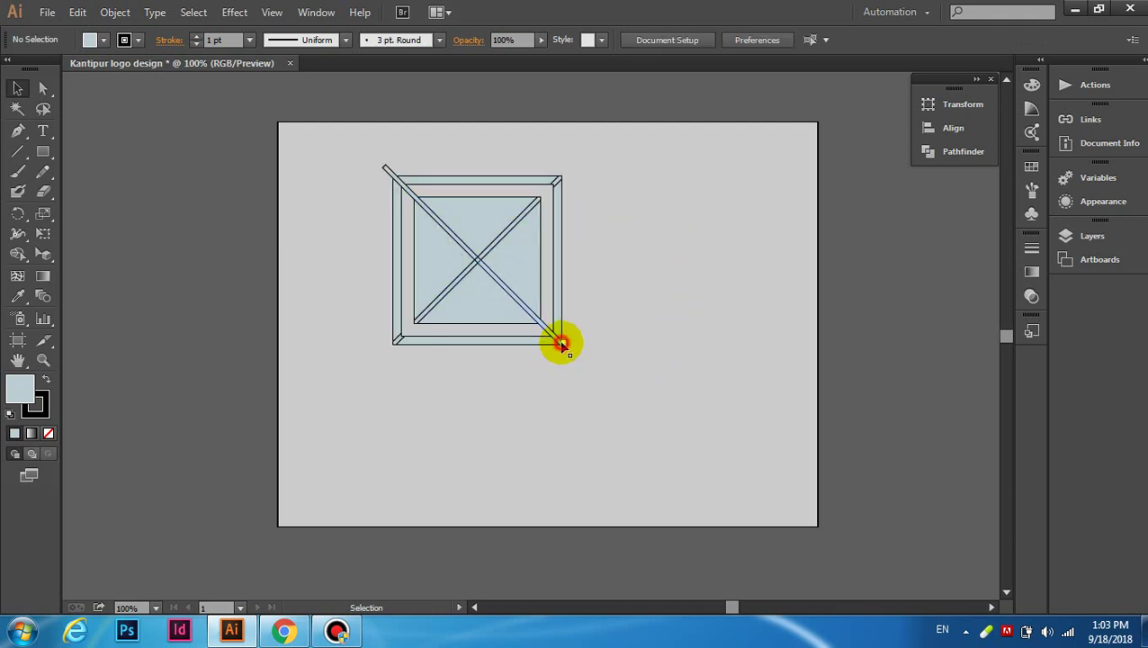
{"action": "left_click", "coordinate": [559, 346]}
Step: Inspect the divided corner pieces and the remaining top-left diagonal bar
{"action": "left_click", "coordinate": [601, 347]}
{"action": "left_click", "coordinate": [559, 341]}
{"action": "left_click", "coordinate": [600, 336]}
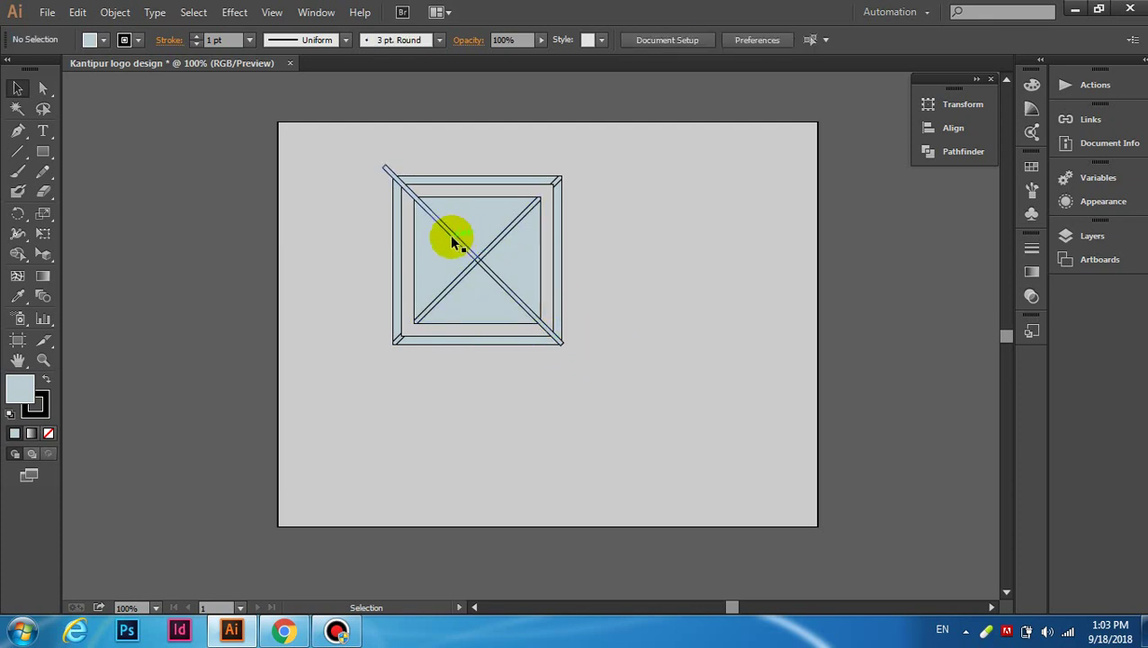
{"action": "left_click", "coordinate": [452, 241]}
{"action": "left_click", "coordinate": [745, 223]}
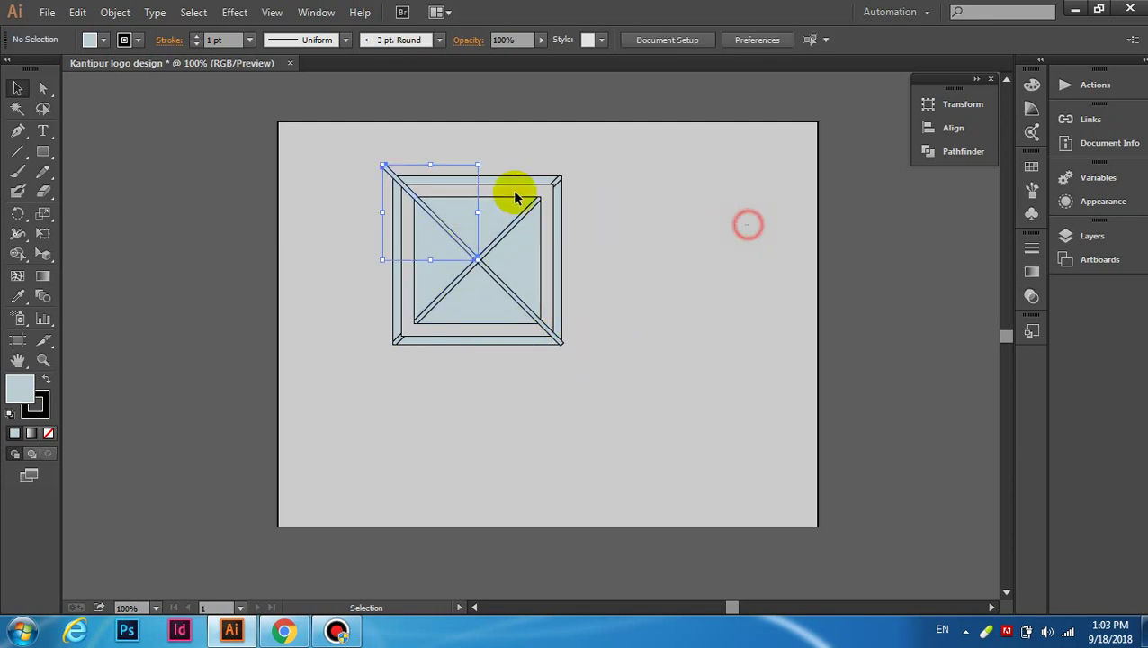
Step: Divide the shapes beneath along the diagonal running to the bottom-right corner
{"action": "left_click", "coordinate": [384, 166]}
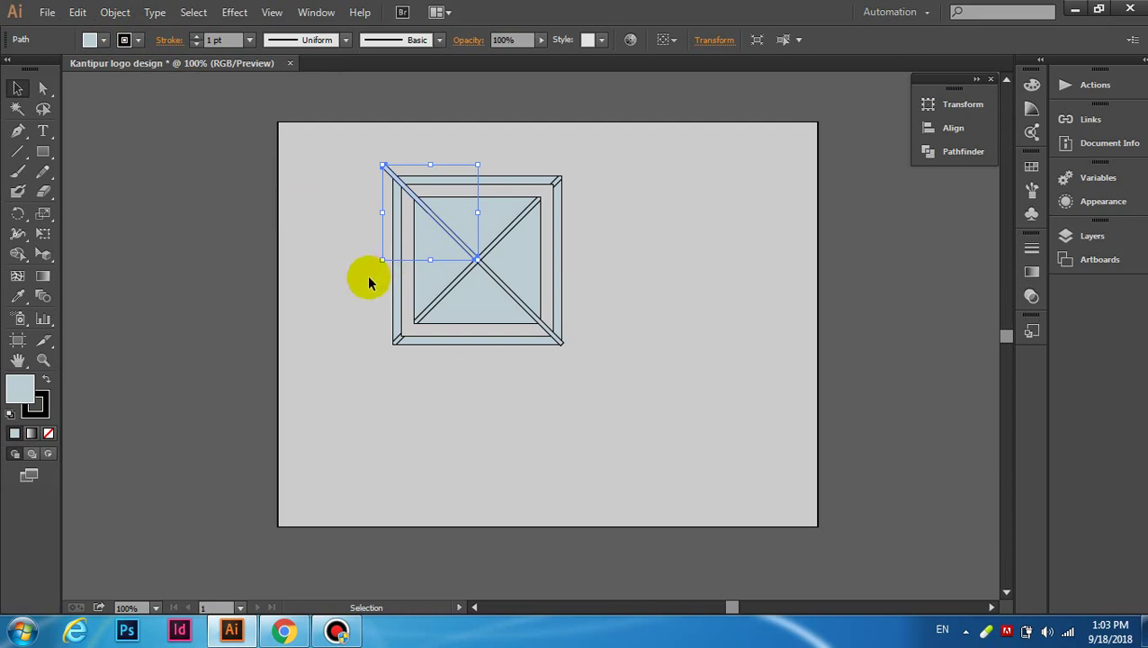
{"action": "left_click", "coordinate": [558, 342]}
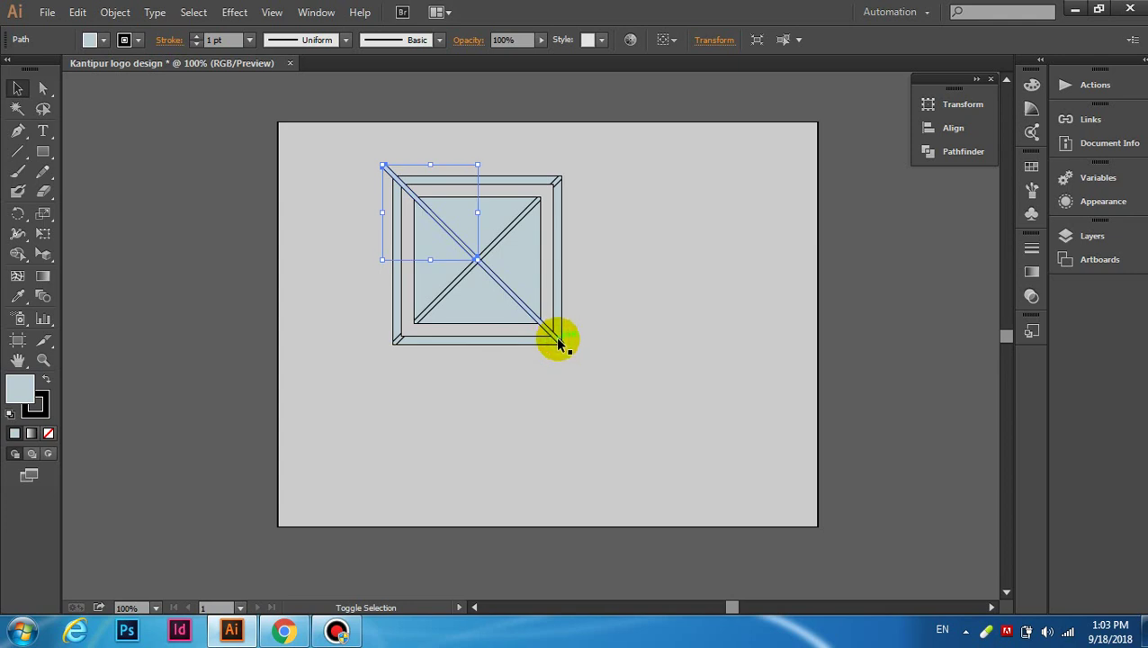
{"action": "left_click", "coordinate": [558, 342]}
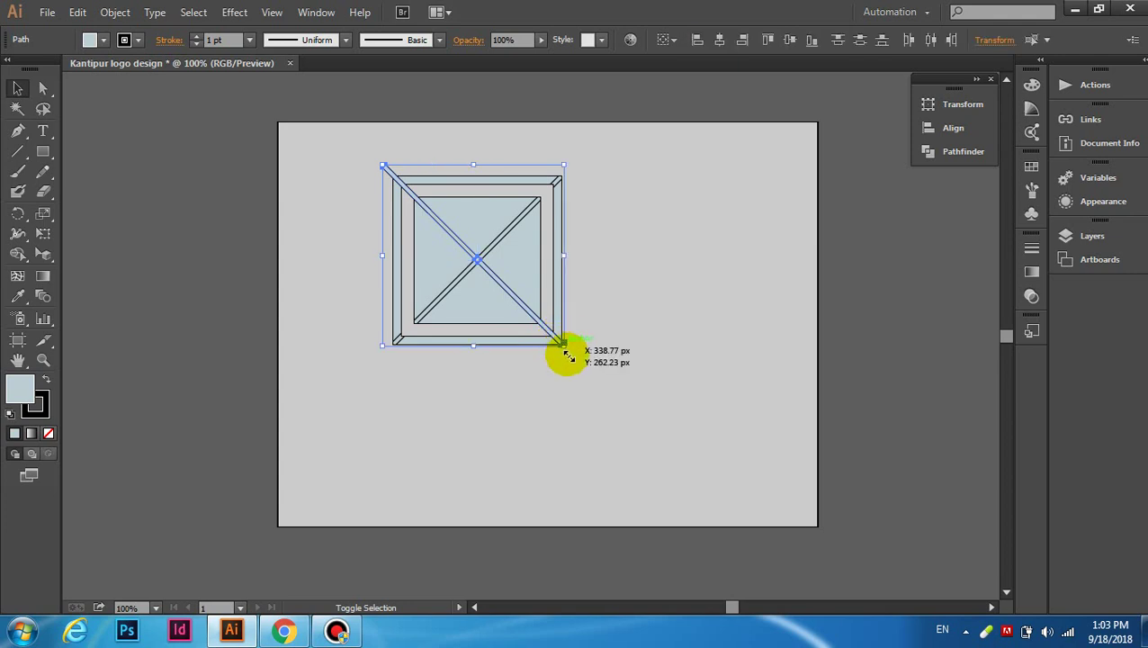
{"action": "left_click", "coordinate": [576, 348]}
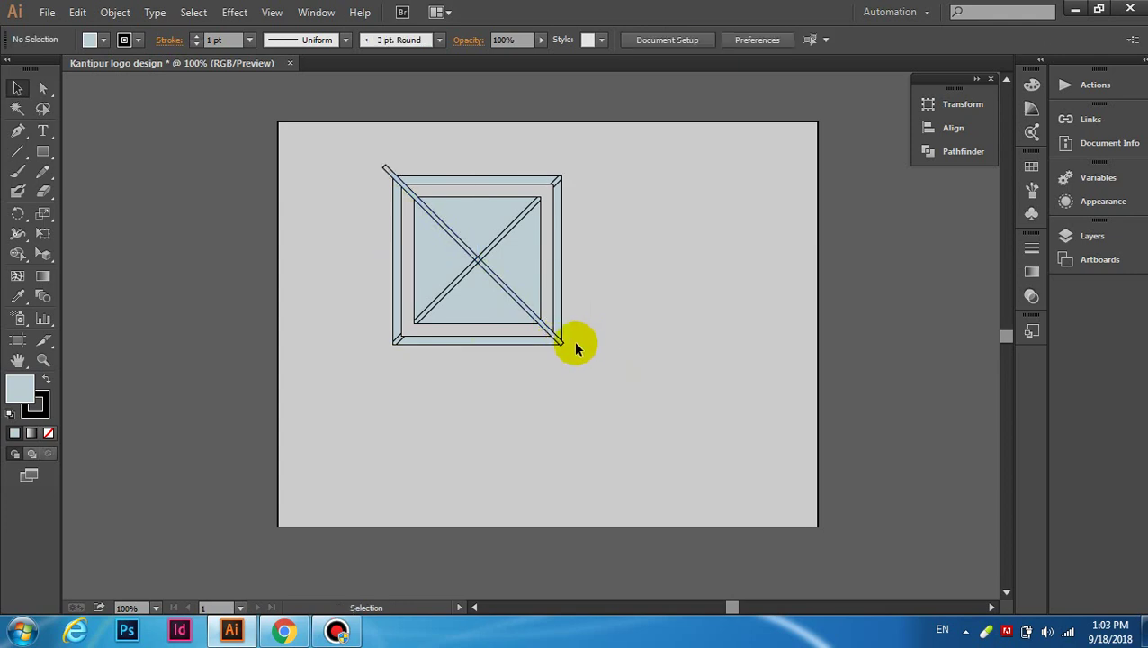
{"action": "left_click", "coordinate": [559, 342]}
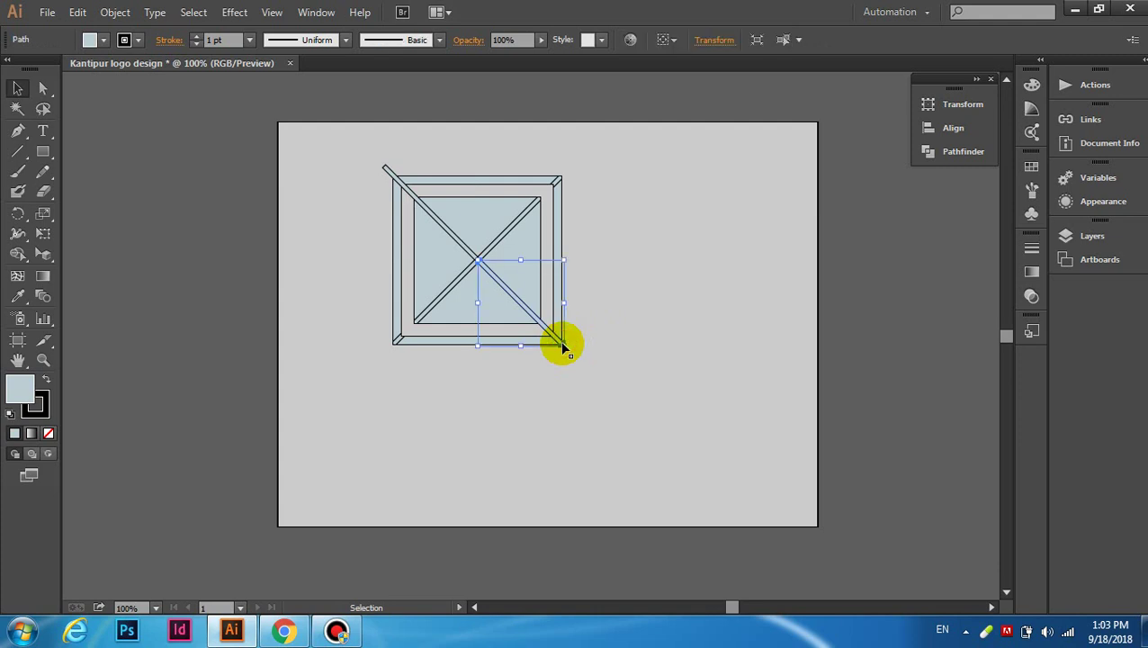
{"action": "left_click", "coordinate": [115, 13]}
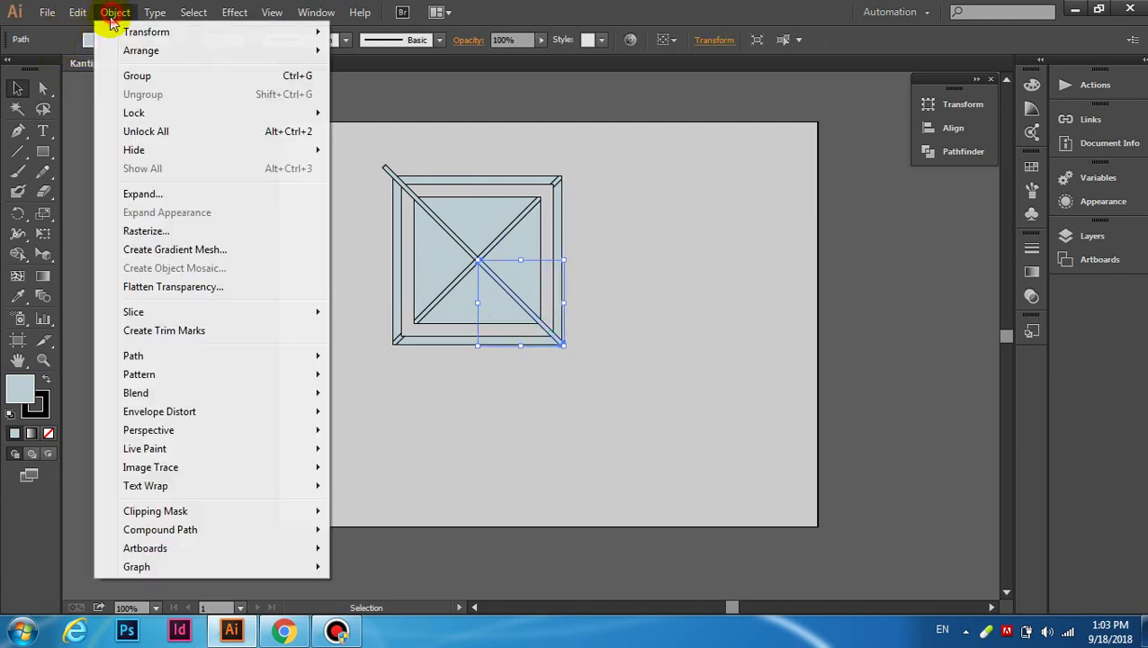
{"action": "mouse_move", "coordinate": [134, 355]}
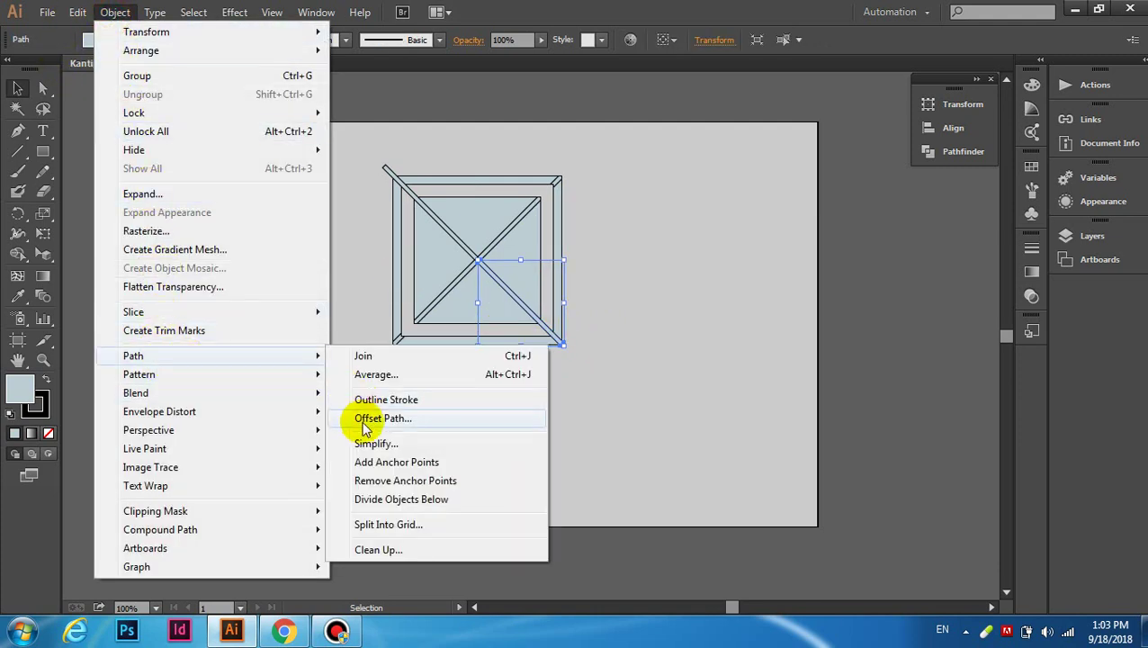
{"action": "left_click", "coordinate": [374, 502]}
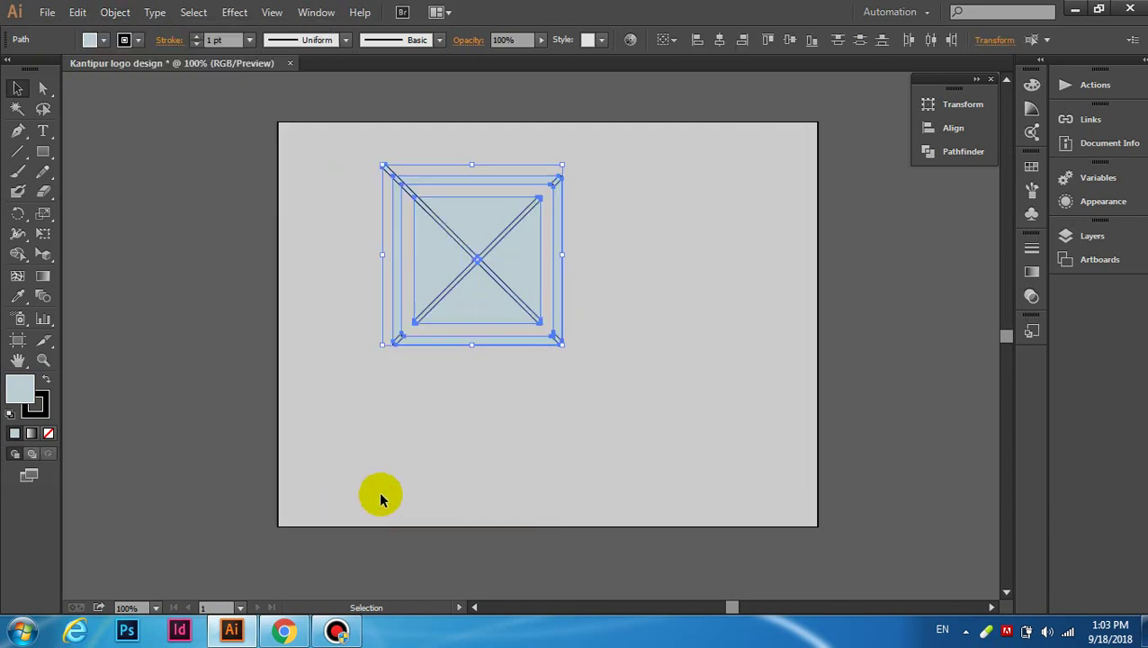
{"action": "left_click", "coordinate": [631, 292]}
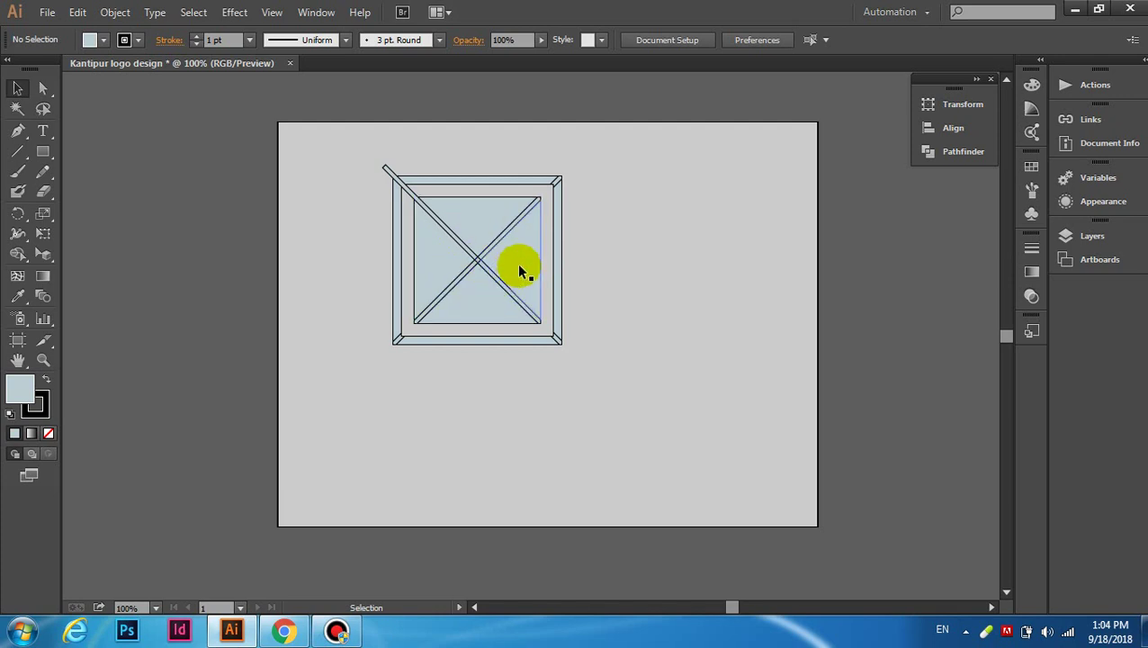
Step: Divide the shapes beneath along the diagonal from the top-left corner
{"action": "left_click", "coordinate": [384, 168]}
{"action": "left_click", "coordinate": [115, 11]}
{"action": "mouse_move", "coordinate": [133, 355]}
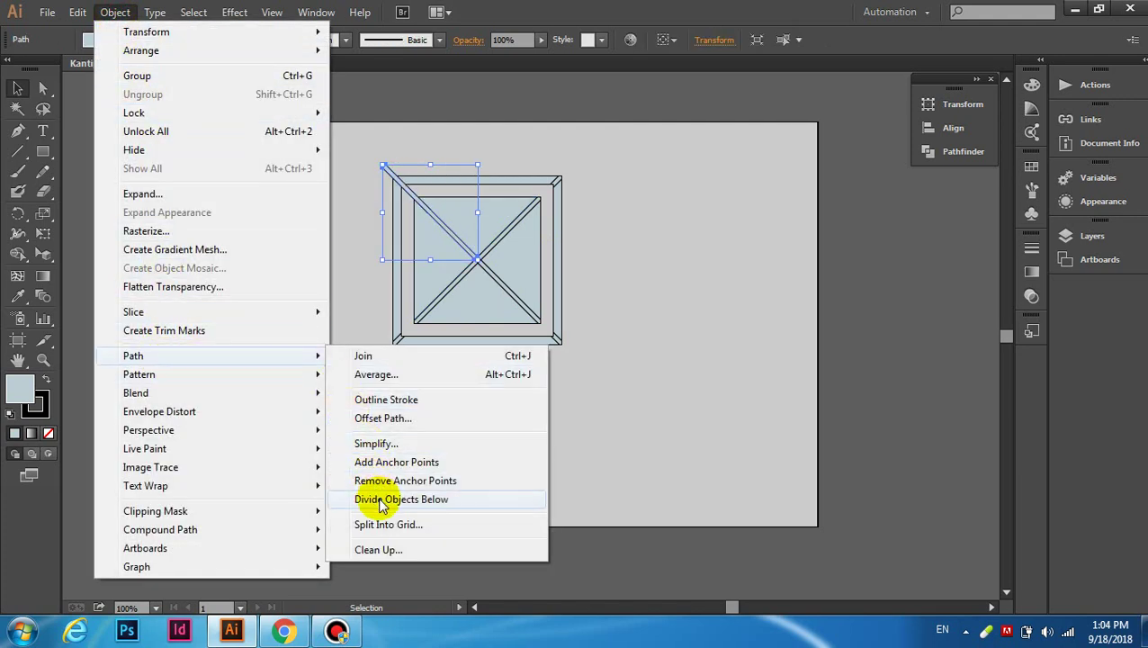
{"action": "left_click", "coordinate": [378, 500]}
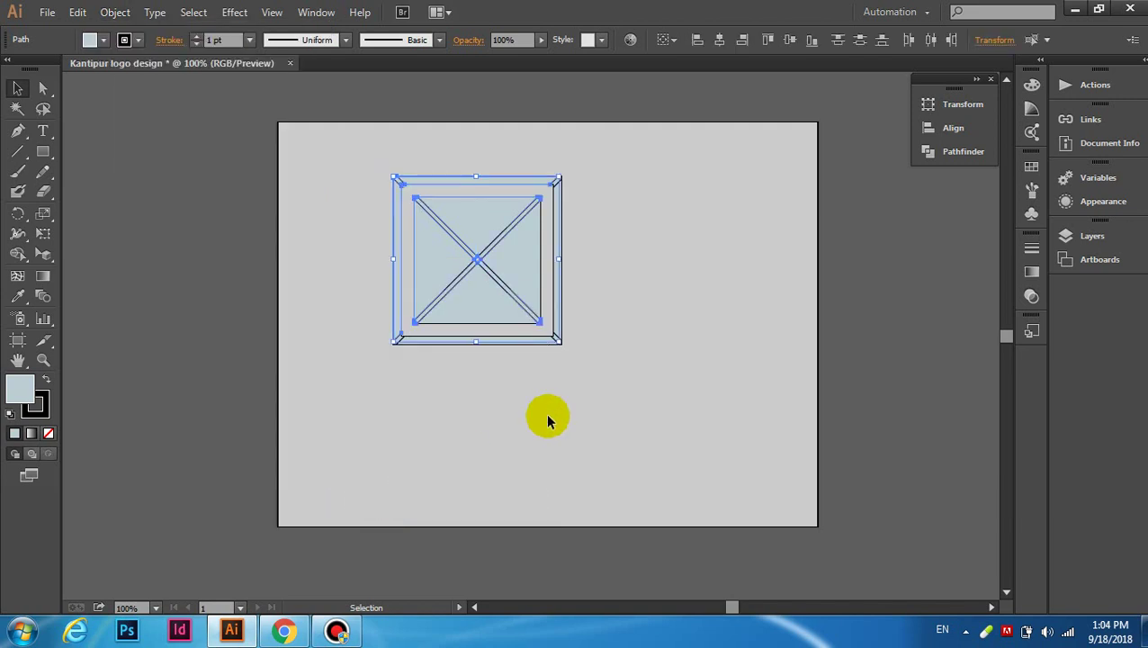
{"action": "left_click", "coordinate": [690, 263]}
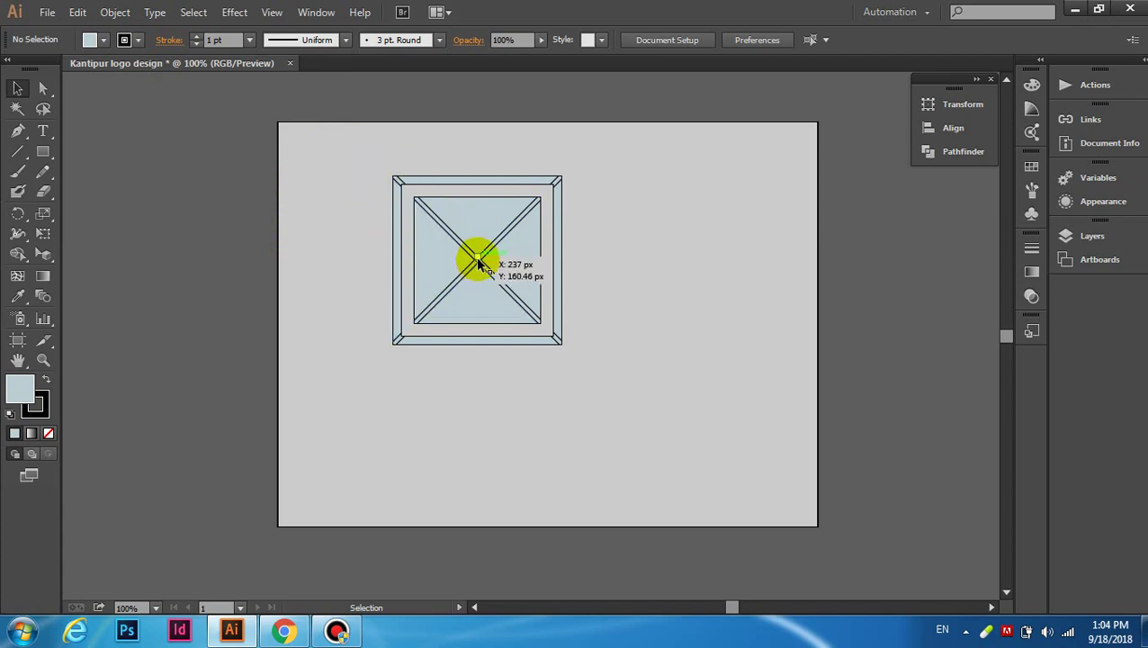
Step: Pull the small centre scrap and the diagonal strips out of the square
{"action": "left_click_drag", "start_coordinate": [556, 340], "coordinate": [582, 365]}
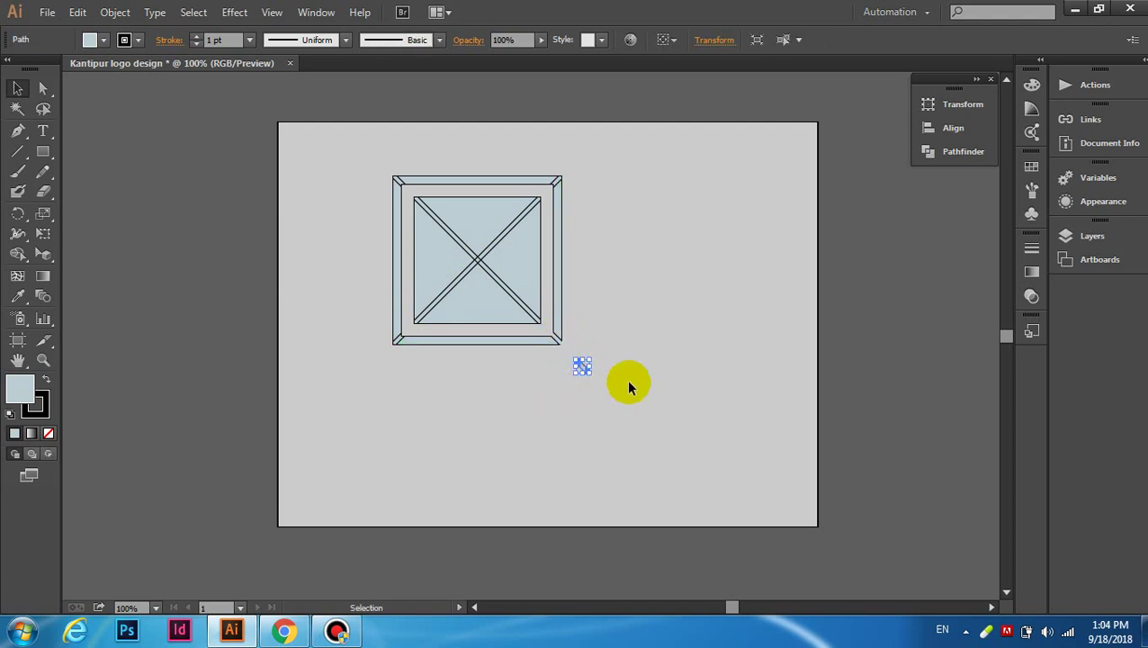
{"action": "left_click_drag", "start_coordinate": [578, 368], "coordinate": [635, 364]}
{"action": "left_click", "coordinate": [553, 412]}
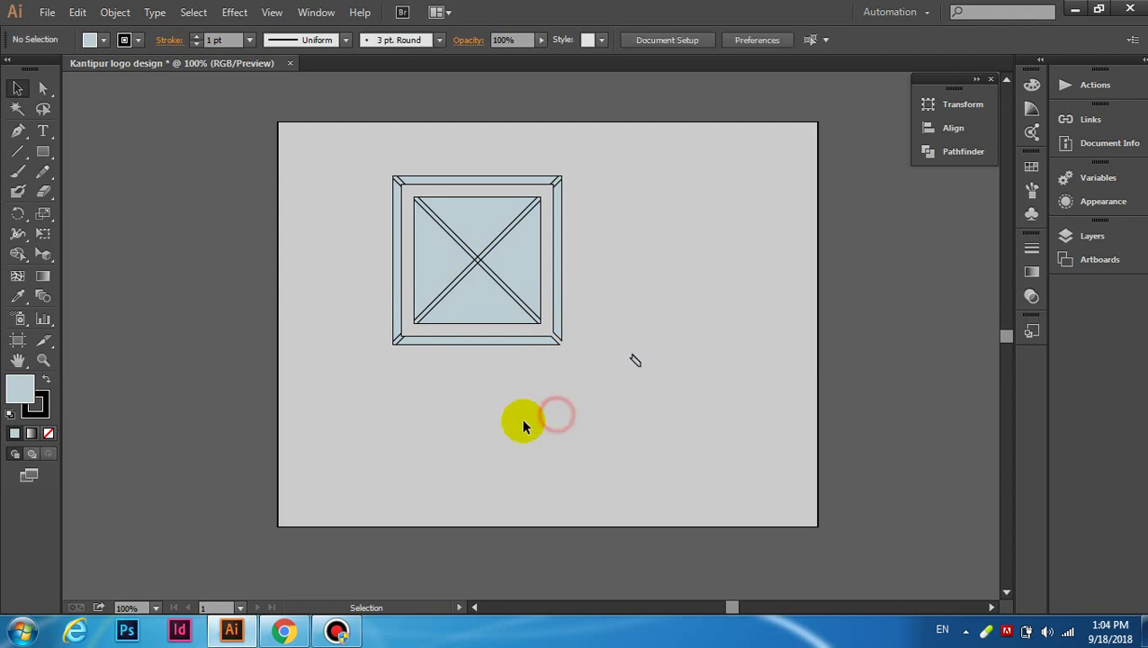
{"action": "left_click", "coordinate": [521, 303]}
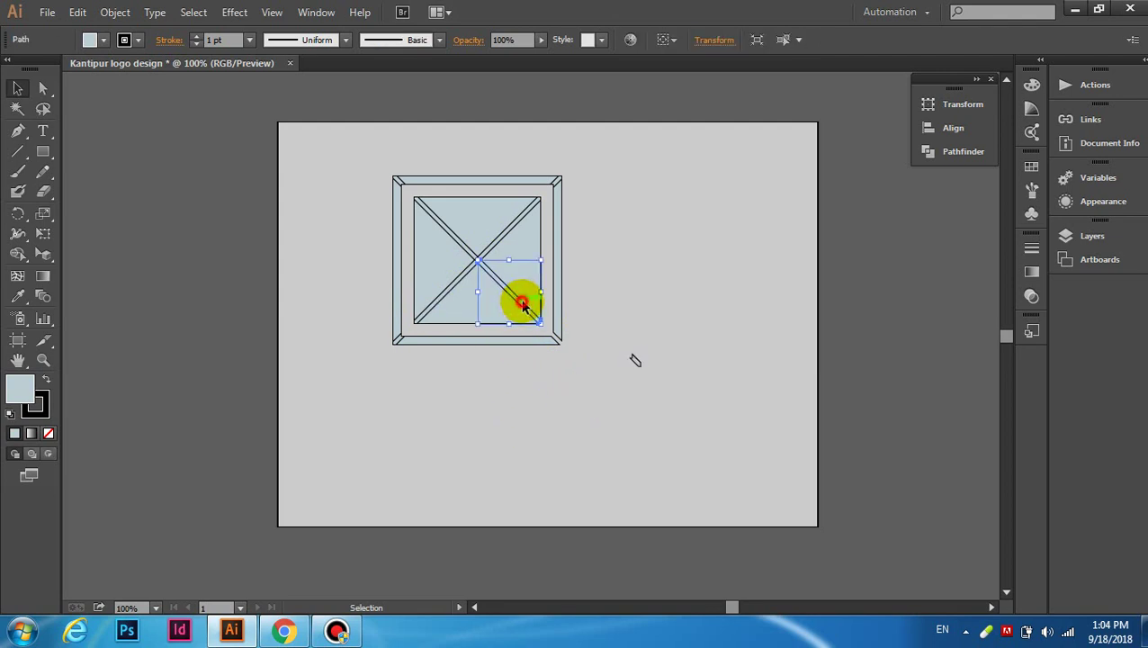
{"action": "left_click_drag", "start_coordinate": [522, 304], "coordinate": [666, 385]}
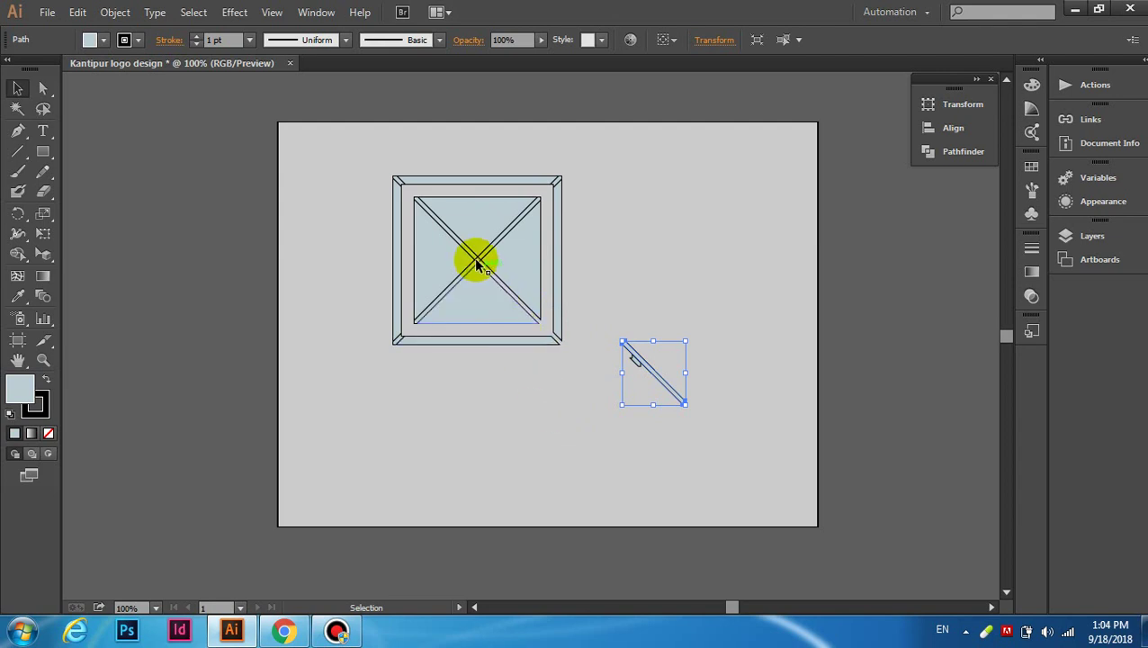
{"action": "left_click_drag", "start_coordinate": [457, 243], "coordinate": [663, 416]}
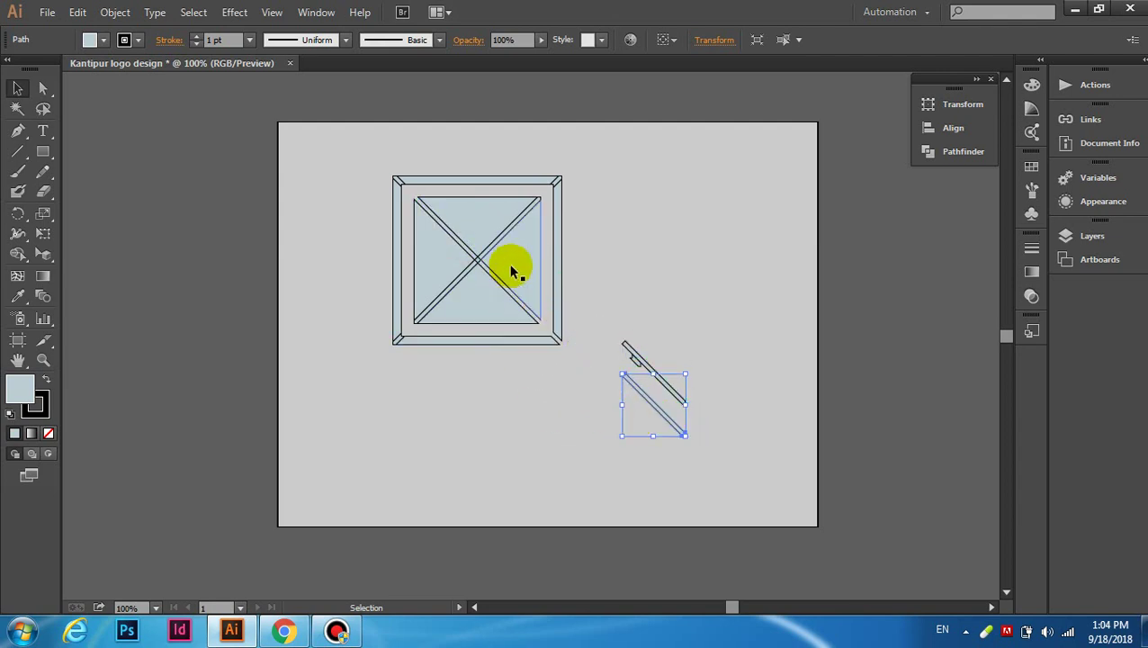
{"action": "left_click_drag", "start_coordinate": [479, 252], "coordinate": [385, 407]}
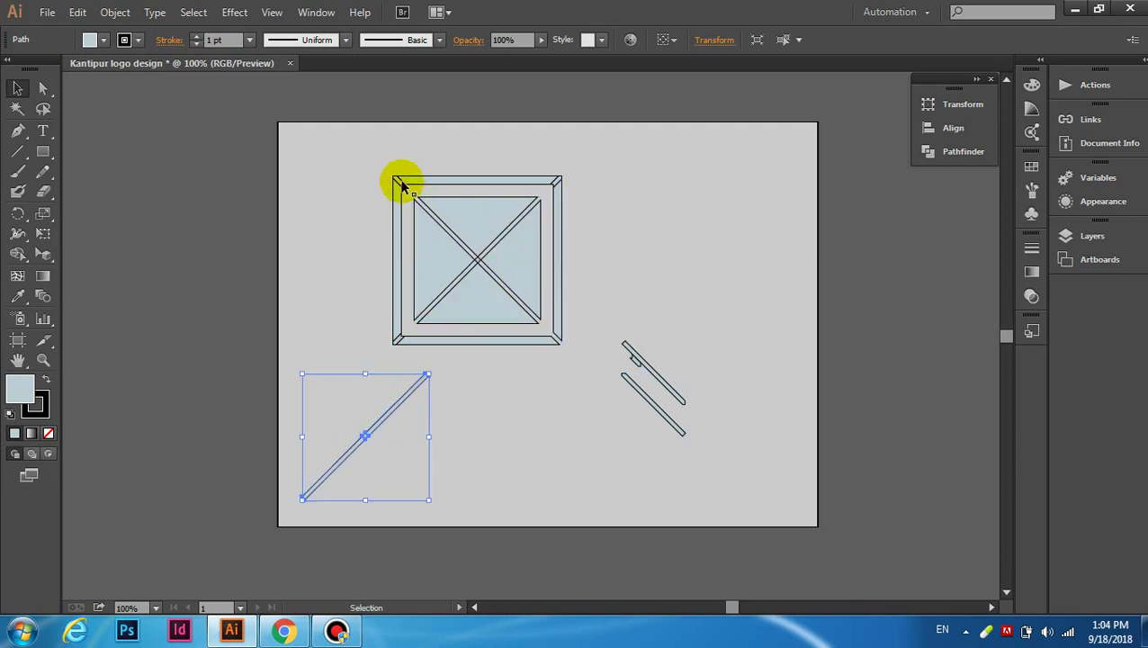
{"action": "left_click_drag", "start_coordinate": [532, 265], "coordinate": [675, 396]}
{"action": "left_click", "coordinate": [576, 436]}
Step: Pull the corner and centre scraps out of the frame and gather all leftovers together
{"action": "left_click_drag", "start_coordinate": [401, 340], "coordinate": [377, 360]}
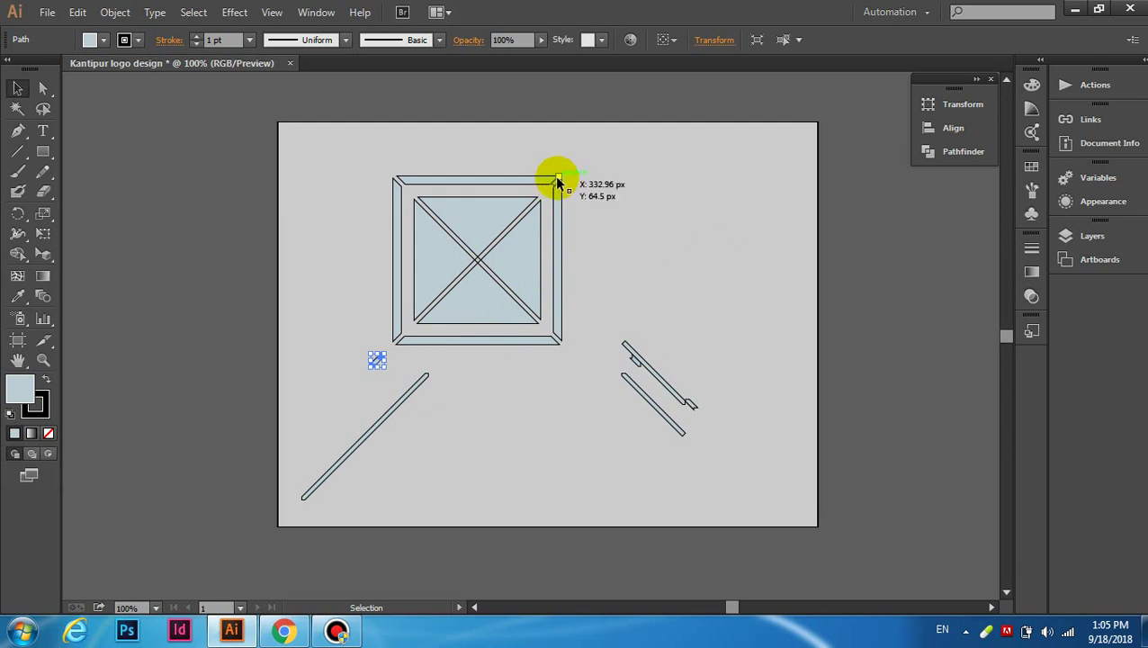
{"action": "left_click_drag", "start_coordinate": [559, 176], "coordinate": [608, 169]}
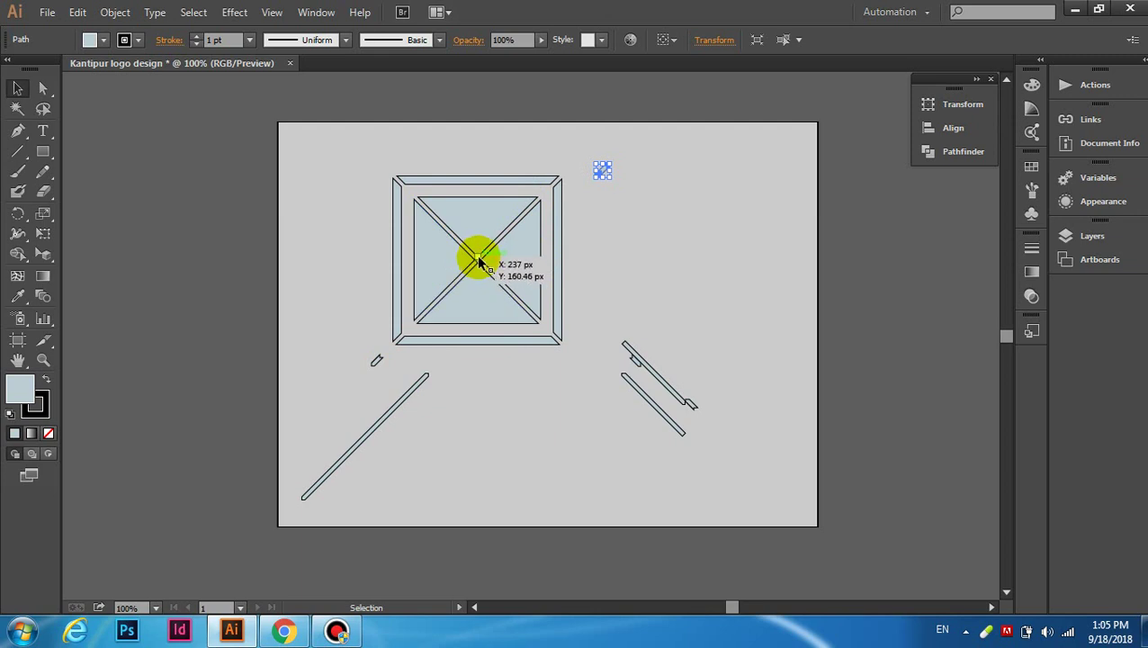
{"action": "left_click_drag", "start_coordinate": [479, 261], "coordinate": [655, 342]}
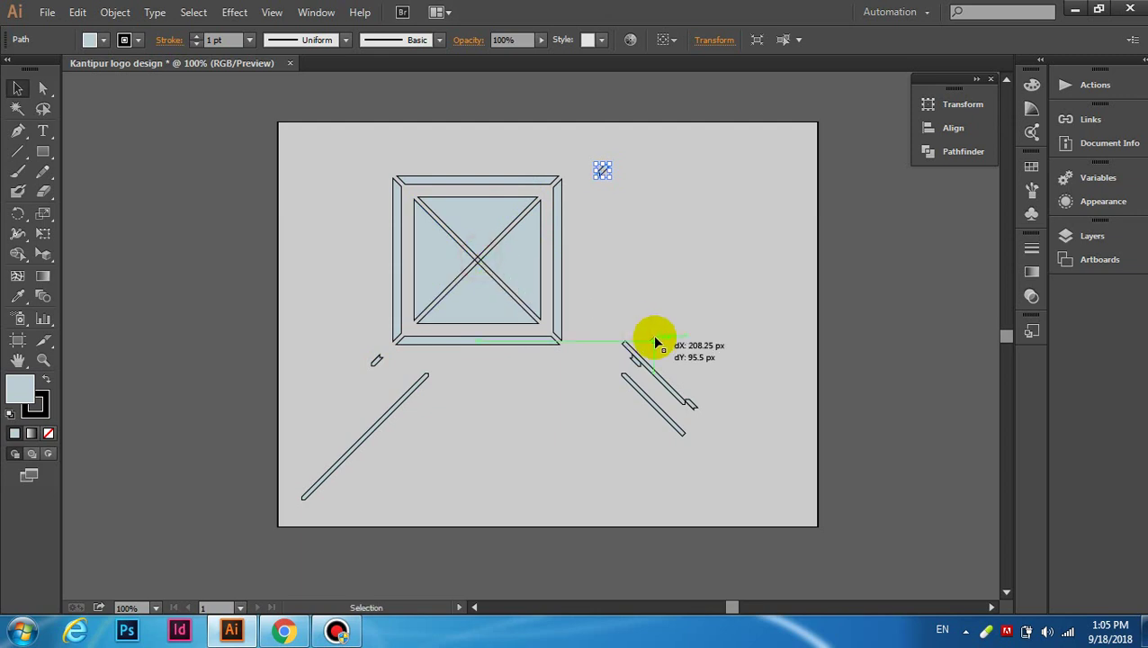
{"action": "left_click", "coordinate": [691, 385]}
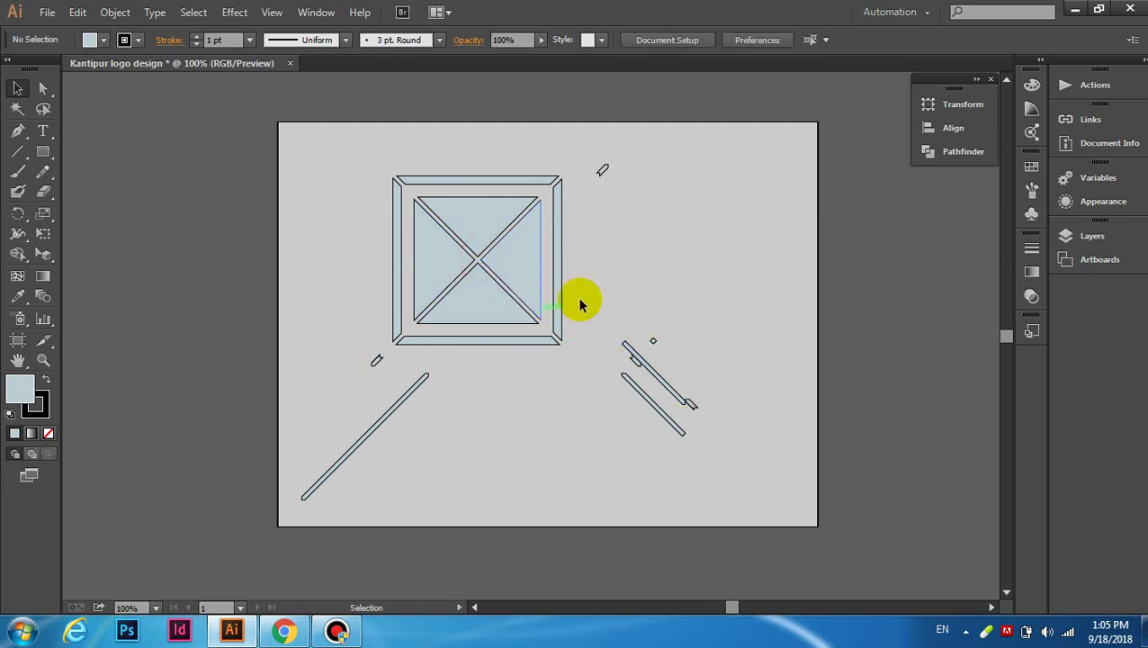
{"action": "left_click_drag", "start_coordinate": [396, 410], "coordinate": [704, 346]}
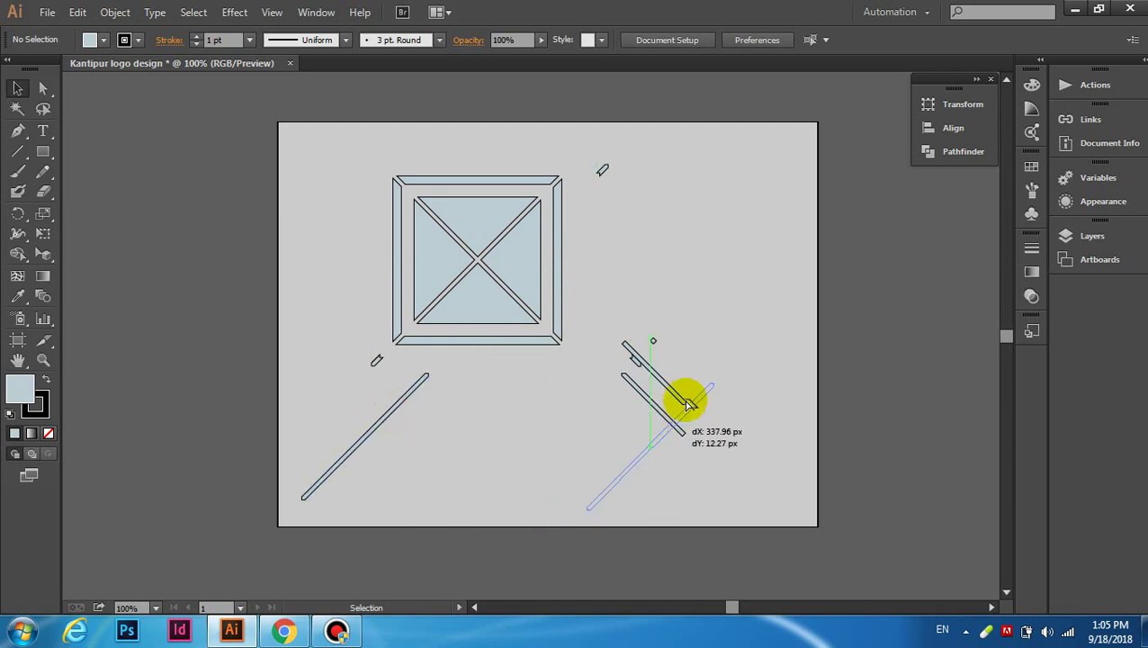
{"action": "left_click_drag", "start_coordinate": [377, 361], "coordinate": [707, 400]}
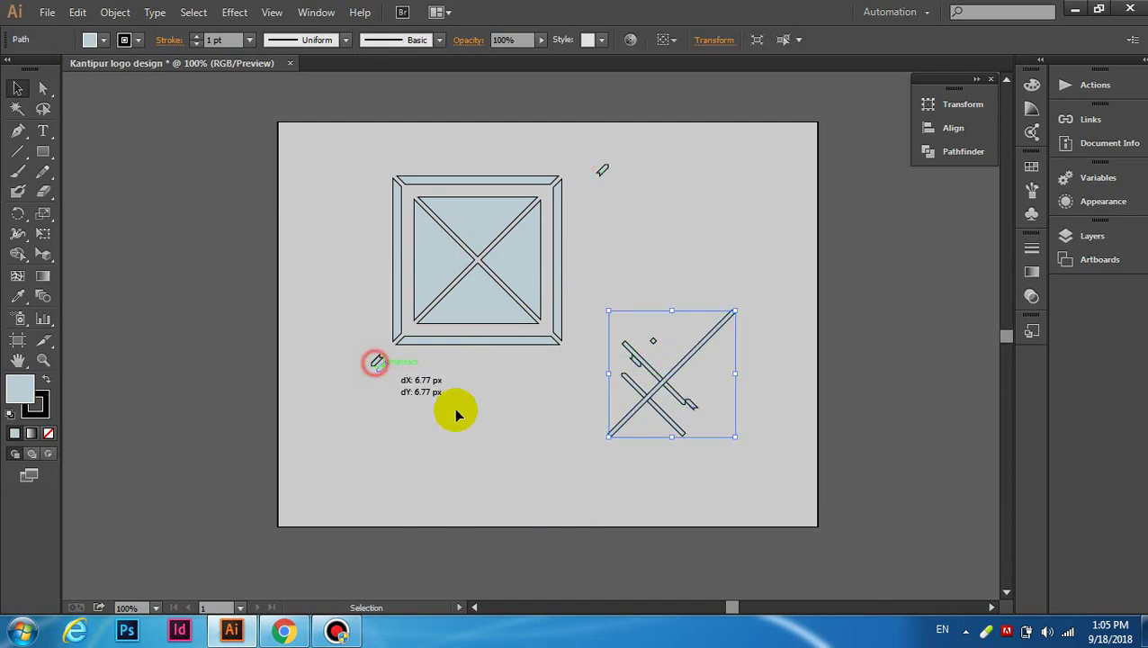
{"action": "left_click_drag", "start_coordinate": [602, 170], "coordinate": [677, 371]}
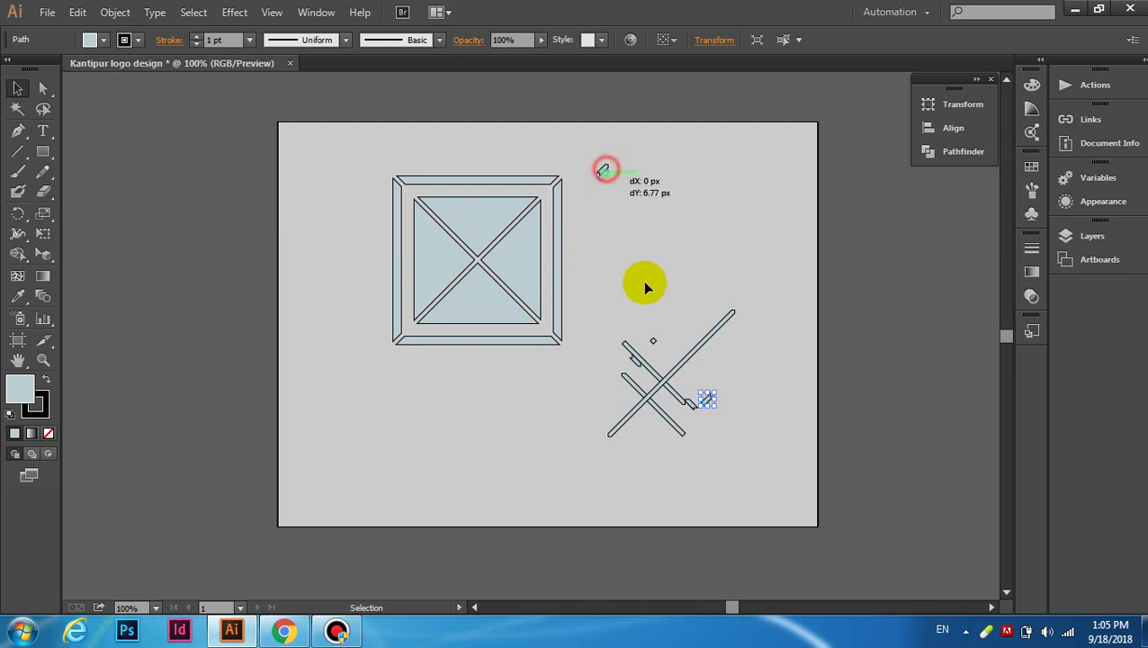
Step: Delete the gathered leftover strips and the last remaining scrap
{"action": "left_click_drag", "start_coordinate": [640, 266], "coordinate": [728, 469]}
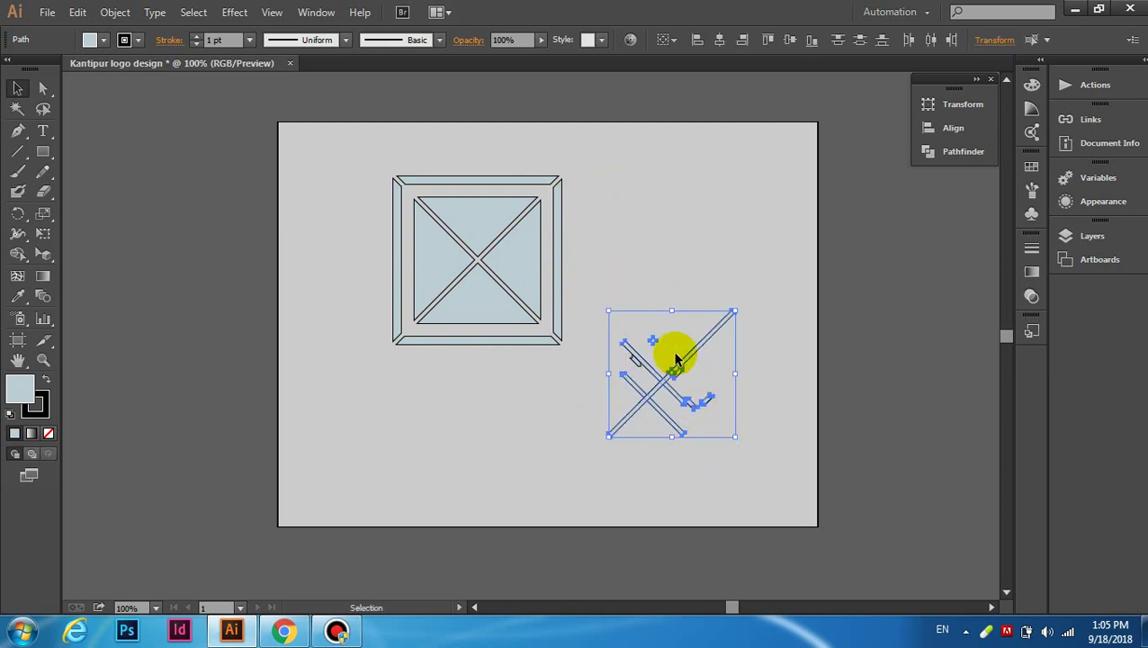
{"action": "key", "text": "Delete"}
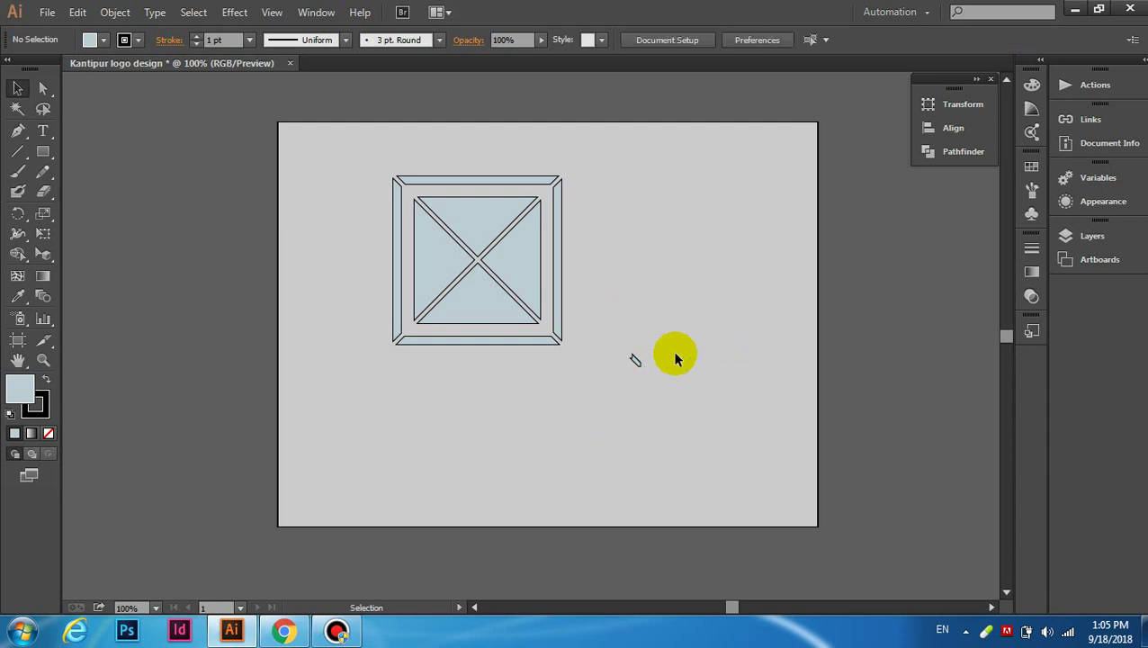
{"action": "left_click_drag", "start_coordinate": [603, 329], "coordinate": [675, 409]}
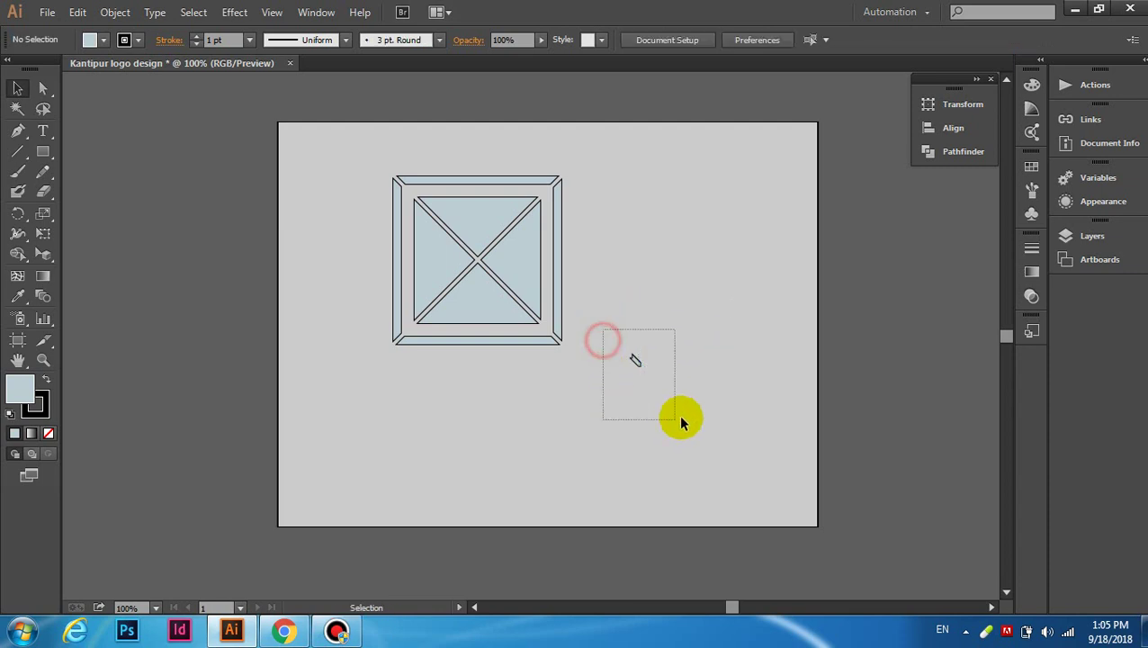
{"action": "key", "text": "a"}
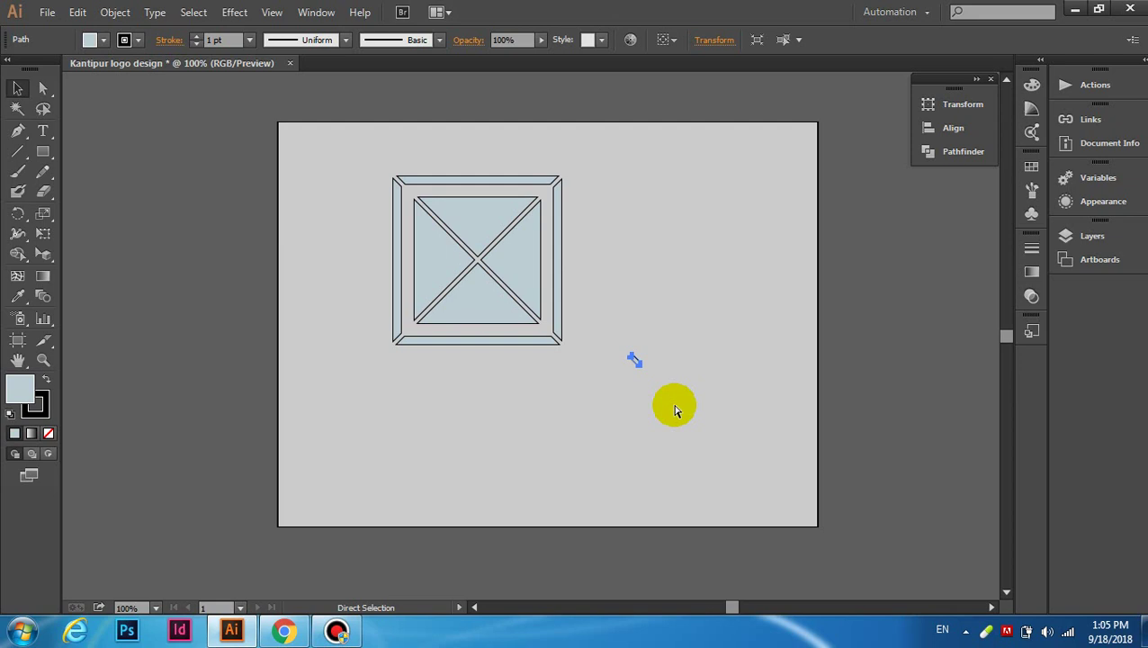
{"action": "key", "text": "Delete"}
{"action": "key", "text": "v"}
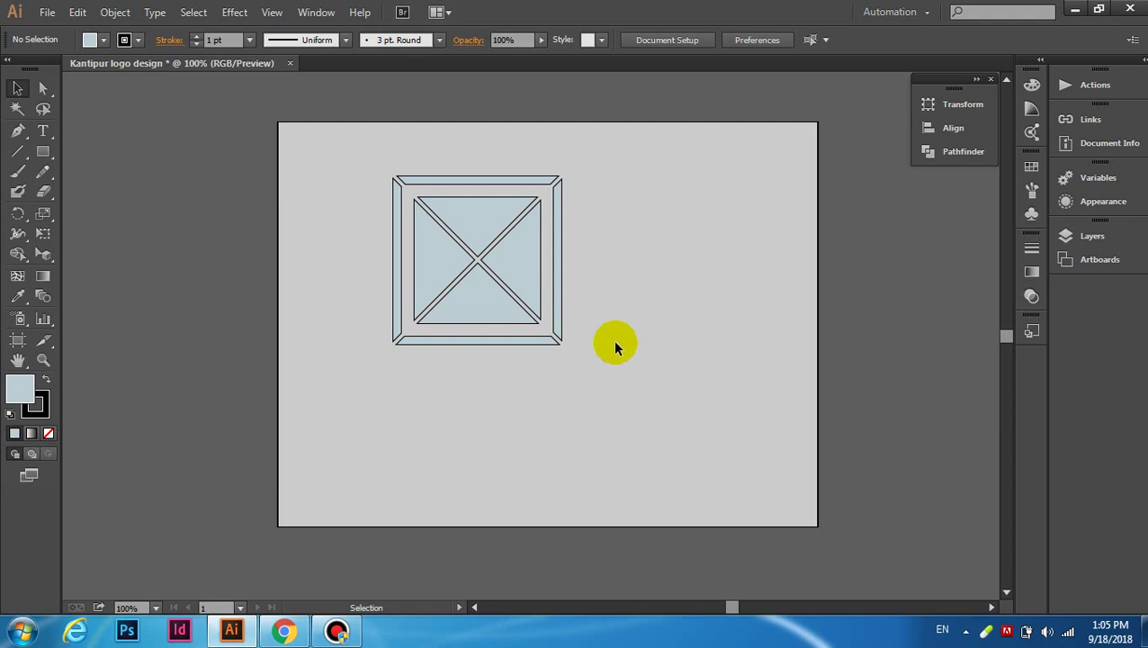
{"action": "left_click", "coordinate": [531, 261]}
{"action": "key", "text": "a"}
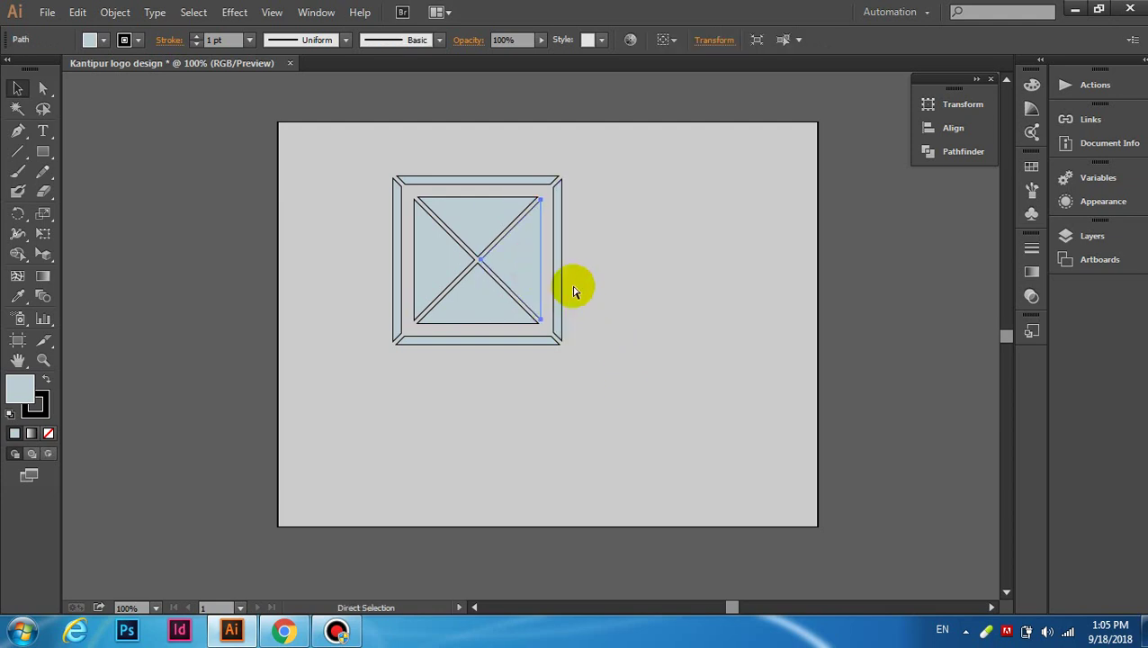
{"action": "key", "text": "Delete"}
{"action": "key", "text": "v"}
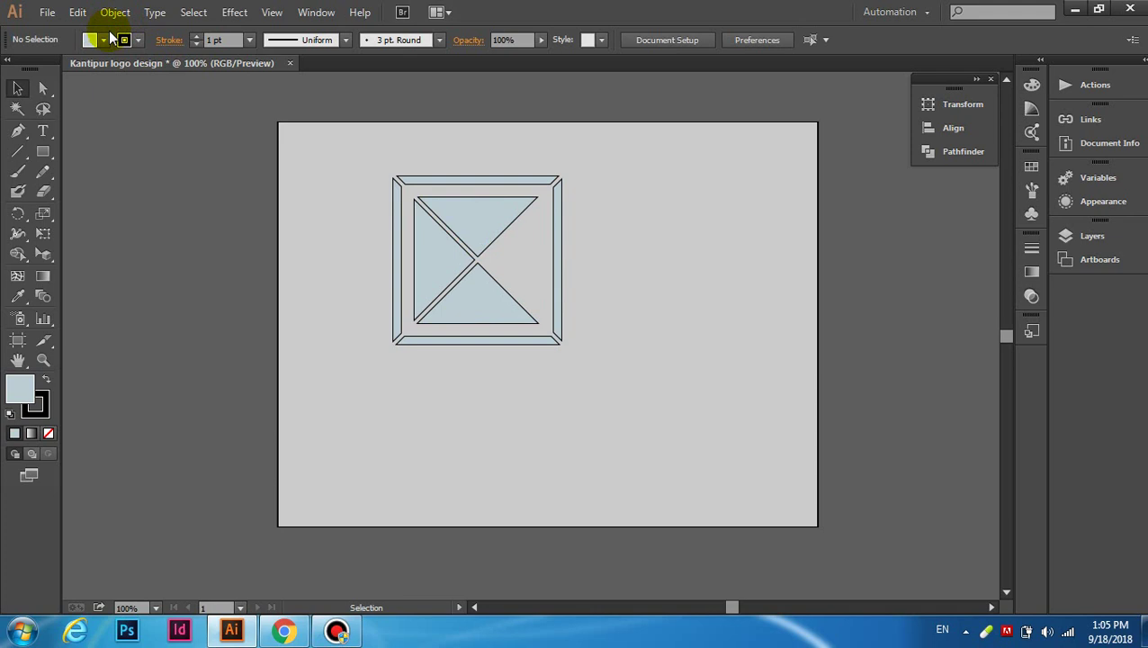
{"action": "key", "text": "ctrl+v"}
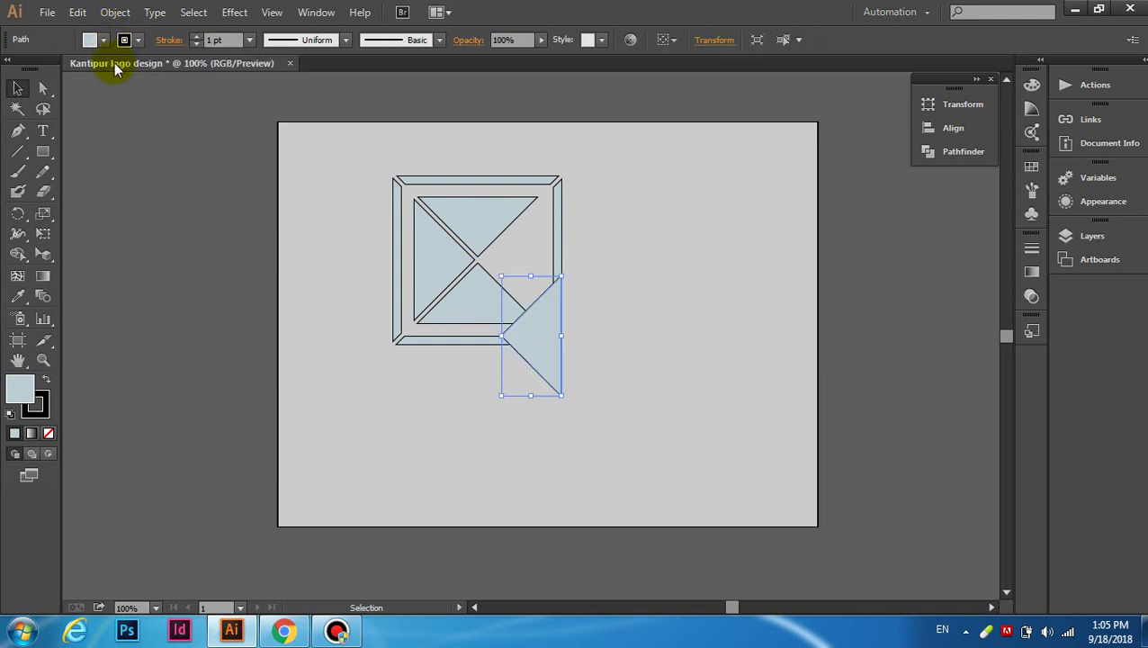
{"action": "left_click", "coordinate": [77, 12]}
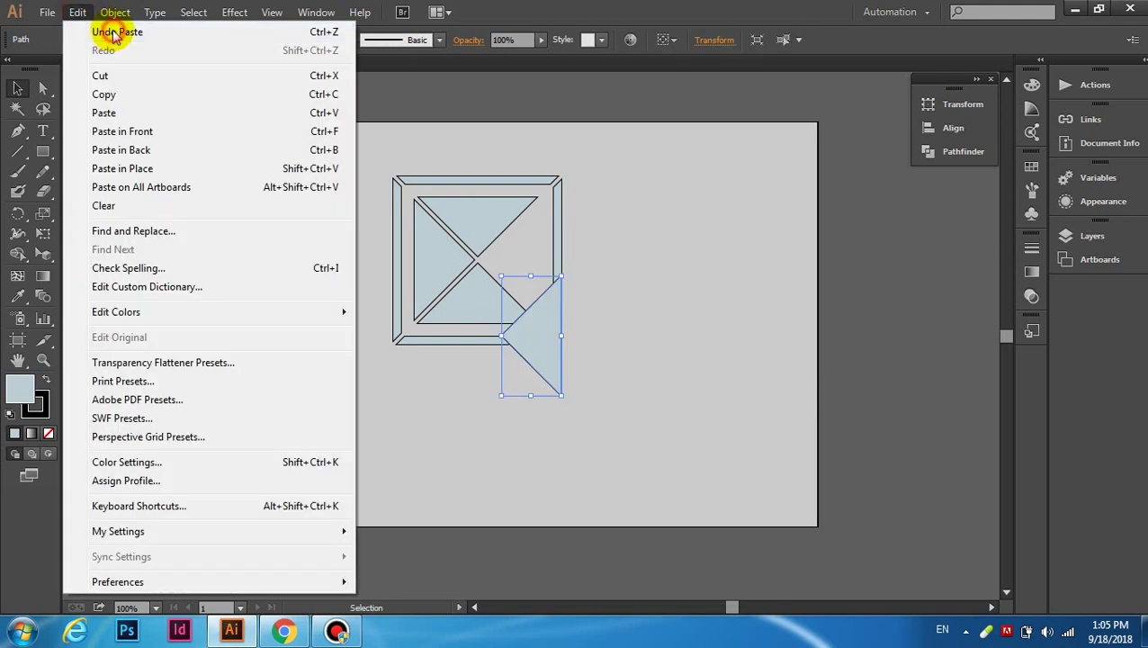
{"action": "left_click", "coordinate": [103, 32]}
{"action": "left_click", "coordinate": [77, 12]}
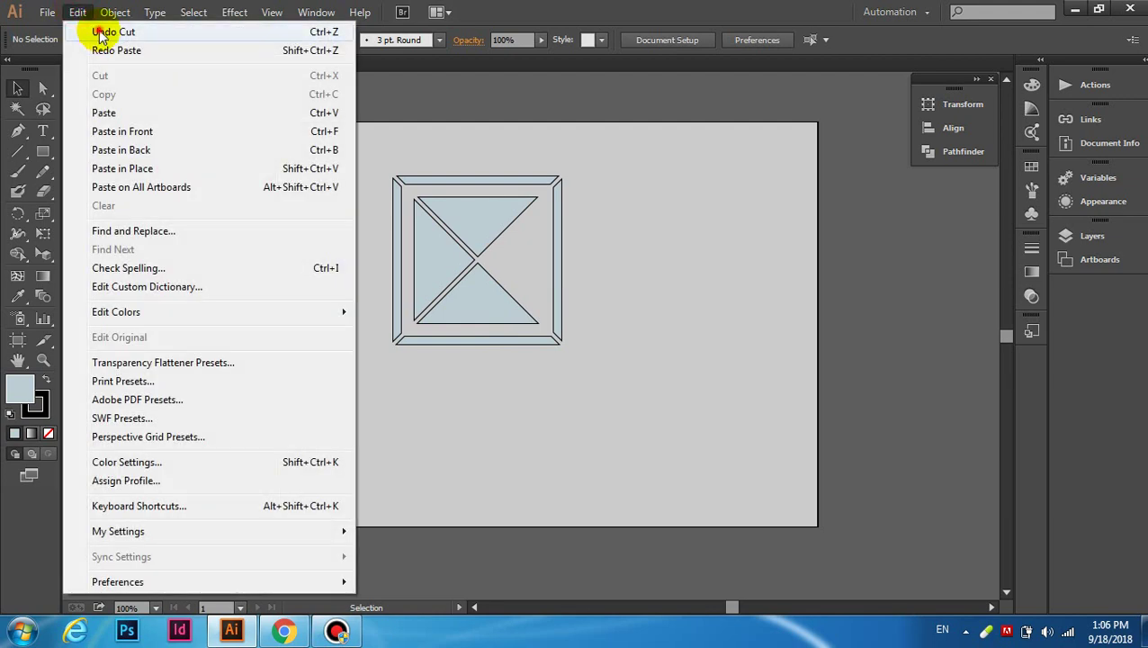
{"action": "left_click", "coordinate": [103, 31]}
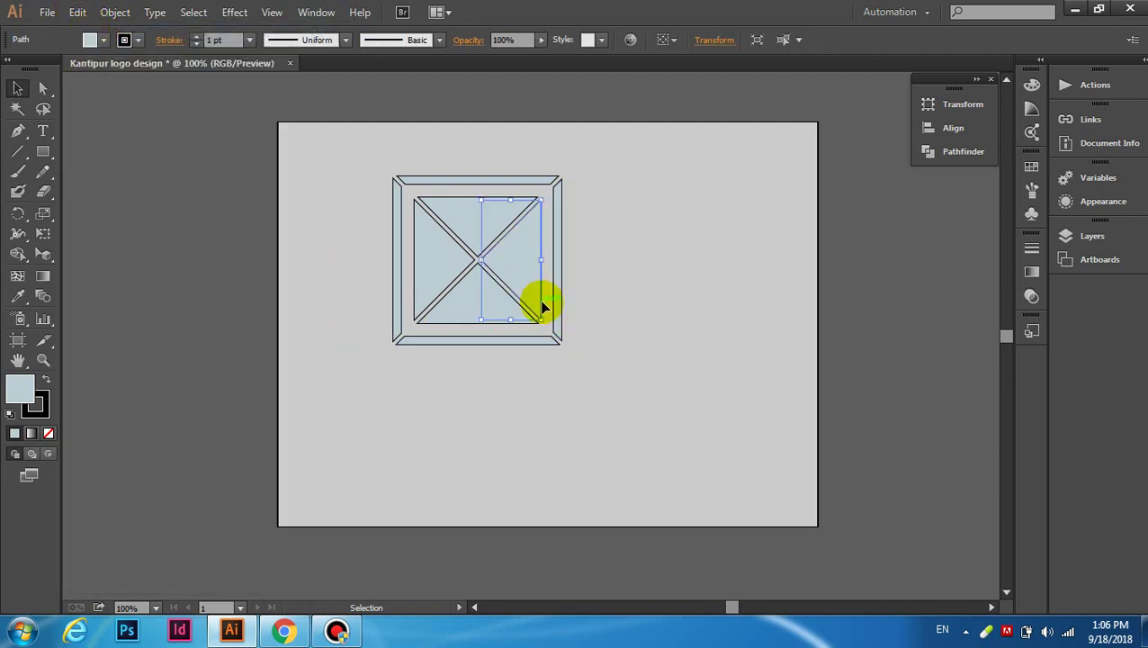
{"action": "key", "text": "ctrl"}
{"action": "key", "text": "ctrl"}
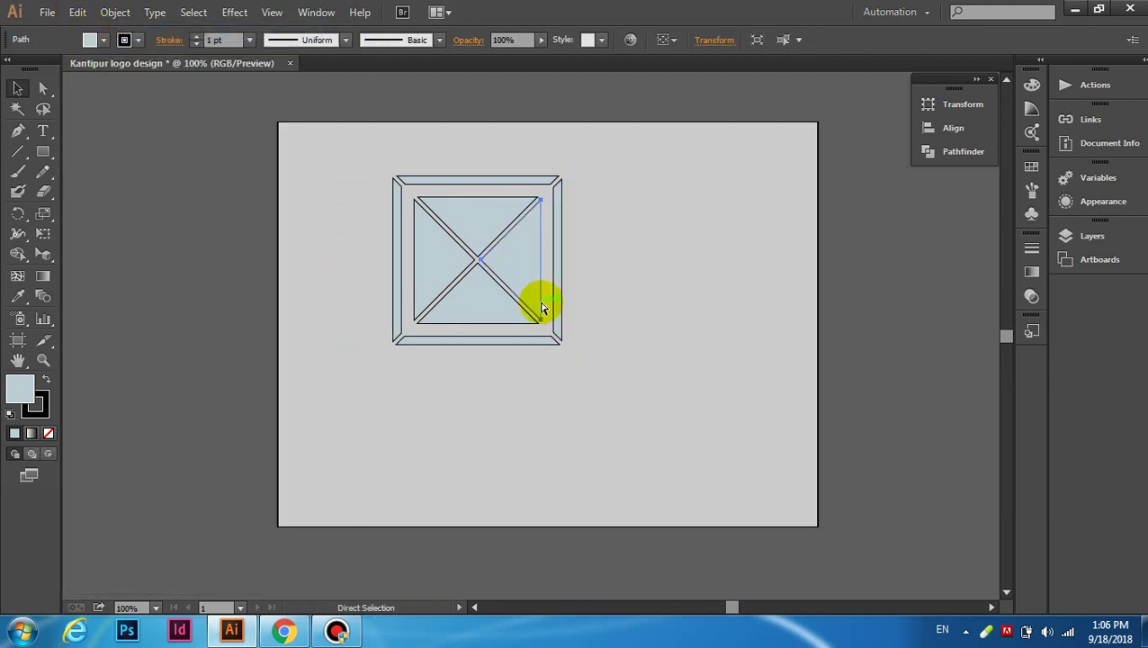
{"action": "key", "text": "ctrl"}
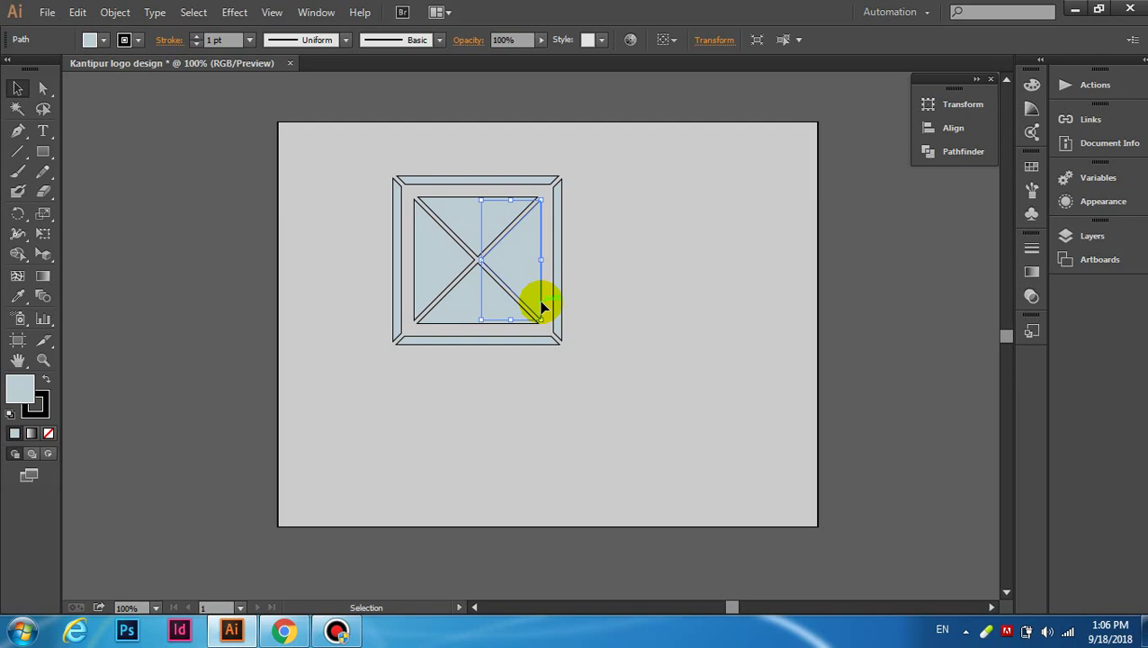
{"action": "key", "text": "ctrl"}
{"action": "key", "text": "ctrl"}
{"action": "left_click", "coordinate": [692, 214]}
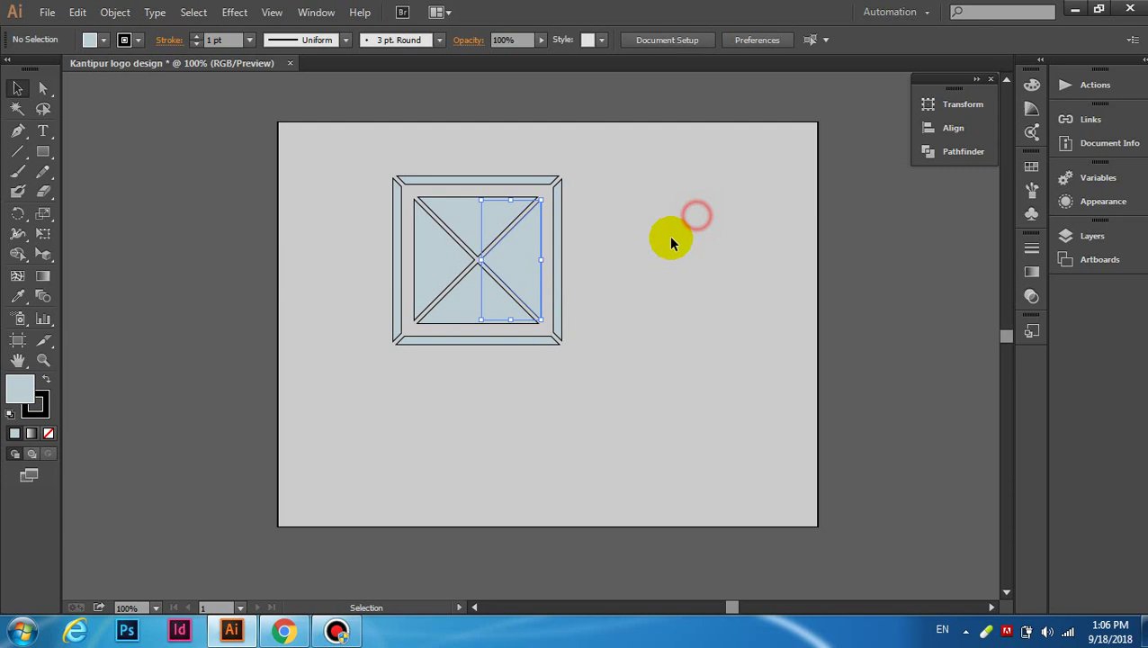
Step: Move the square's right triangle out beside the frame, keeping its size unchanged
{"action": "left_click", "coordinate": [519, 261]}
{"action": "right_click", "coordinate": [522, 257]}
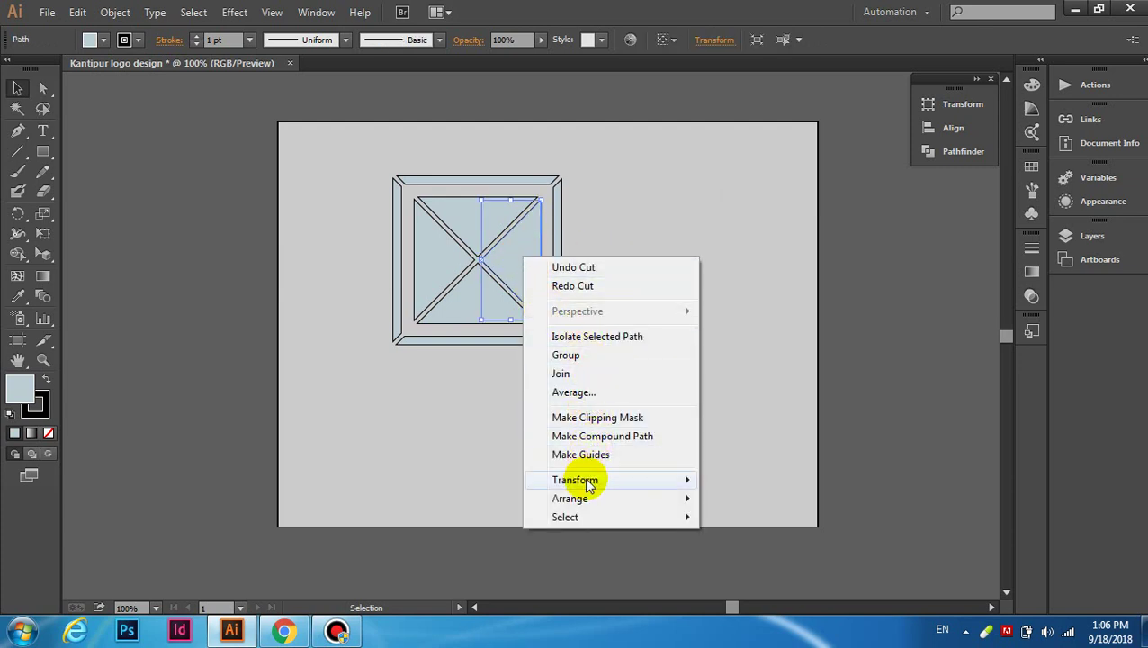
{"action": "mouse_move", "coordinate": [575, 480]}
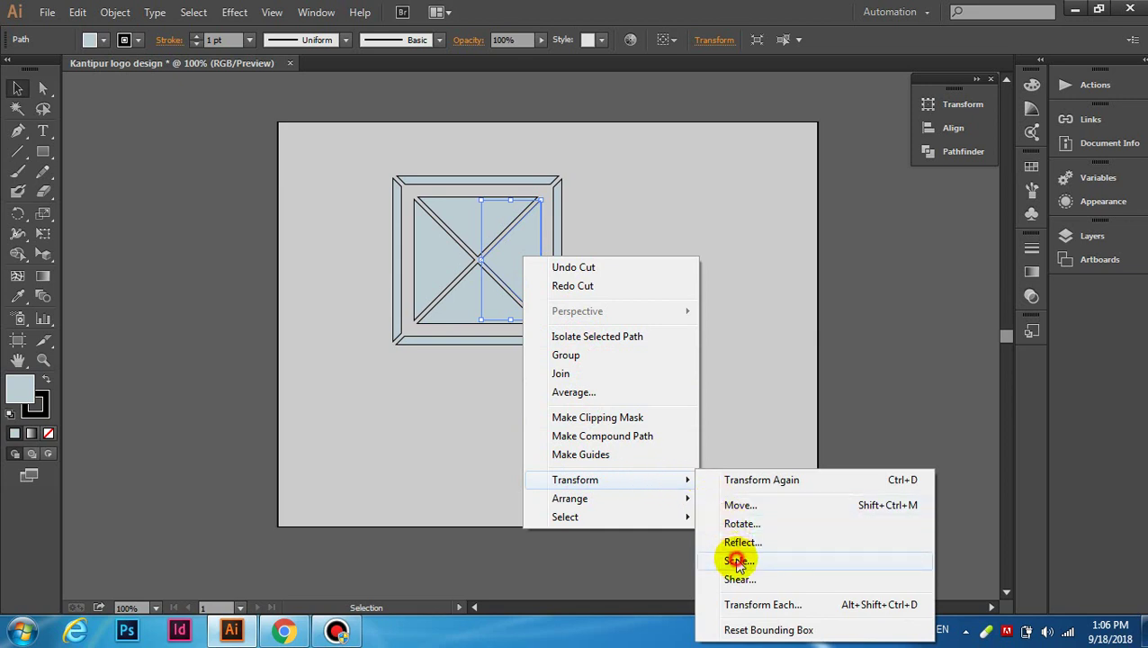
{"action": "left_click", "coordinate": [738, 560]}
{"action": "left_click", "coordinate": [594, 437]}
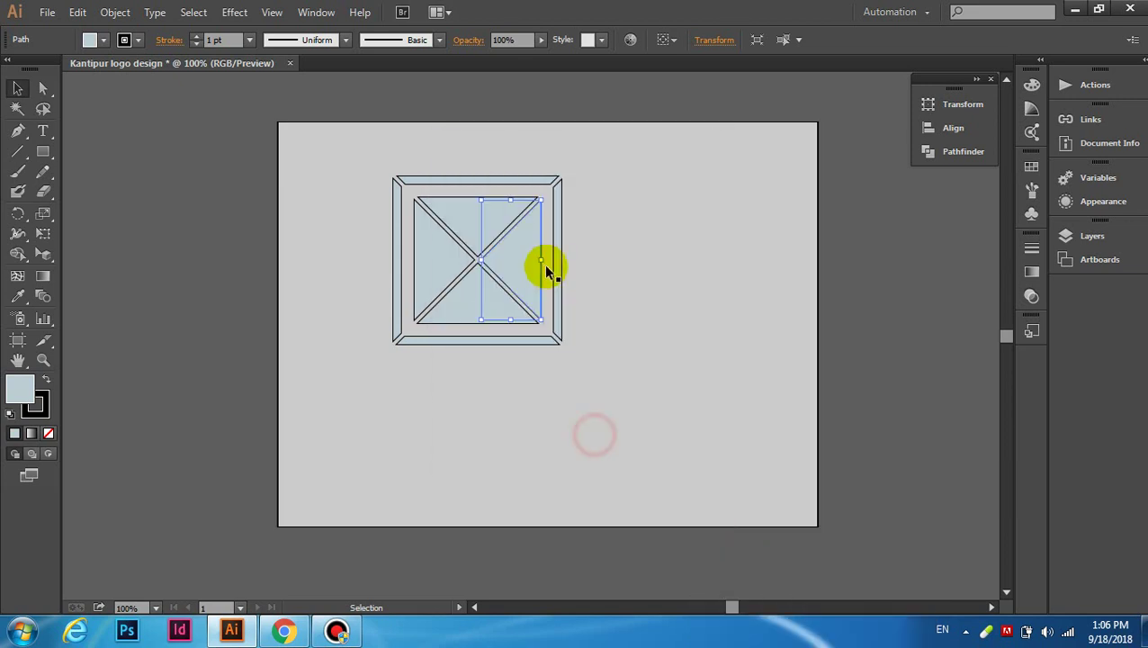
{"action": "left_click_drag", "start_coordinate": [531, 260], "coordinate": [686, 263]}
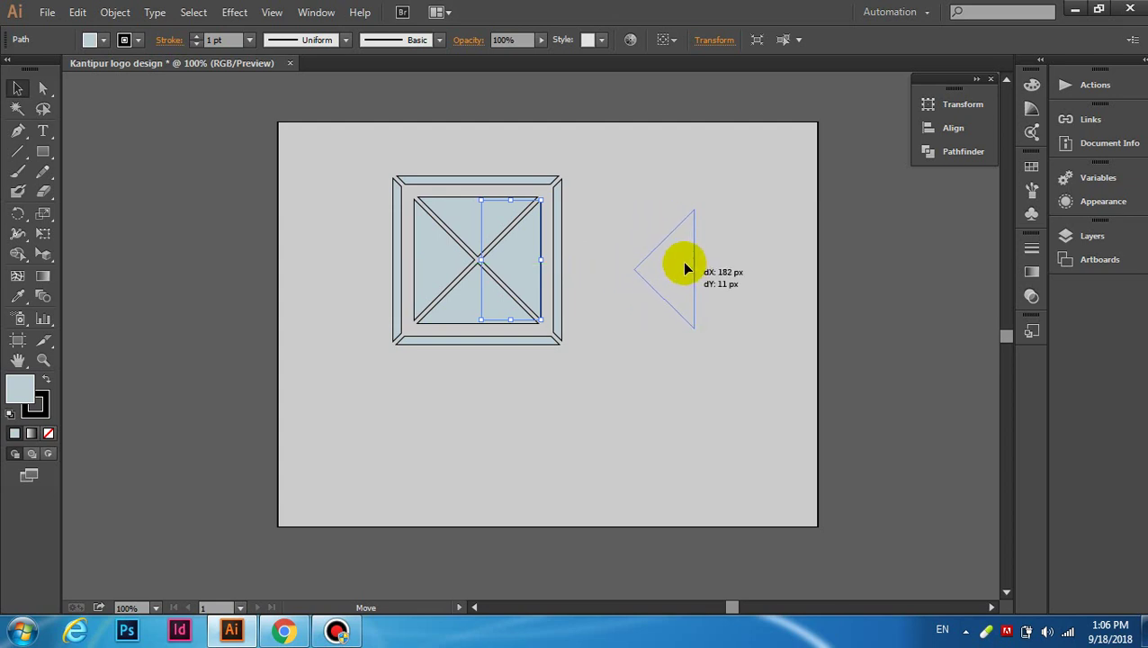
{"action": "left_click_drag", "start_coordinate": [684, 263], "coordinate": [684, 263]}
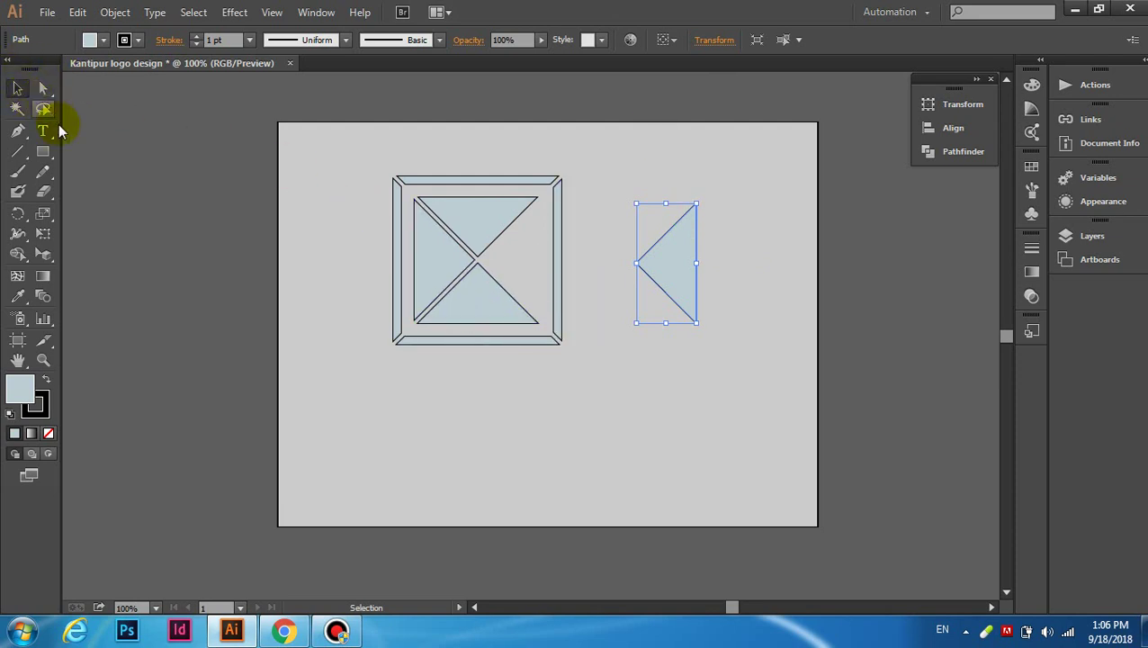
Step: Paste a triangle copy overlapping the original slightly to its right, then select both
{"action": "left_click", "coordinate": [449, 289], "text": "shift"}
{"action": "key", "text": "ctrl+v"}
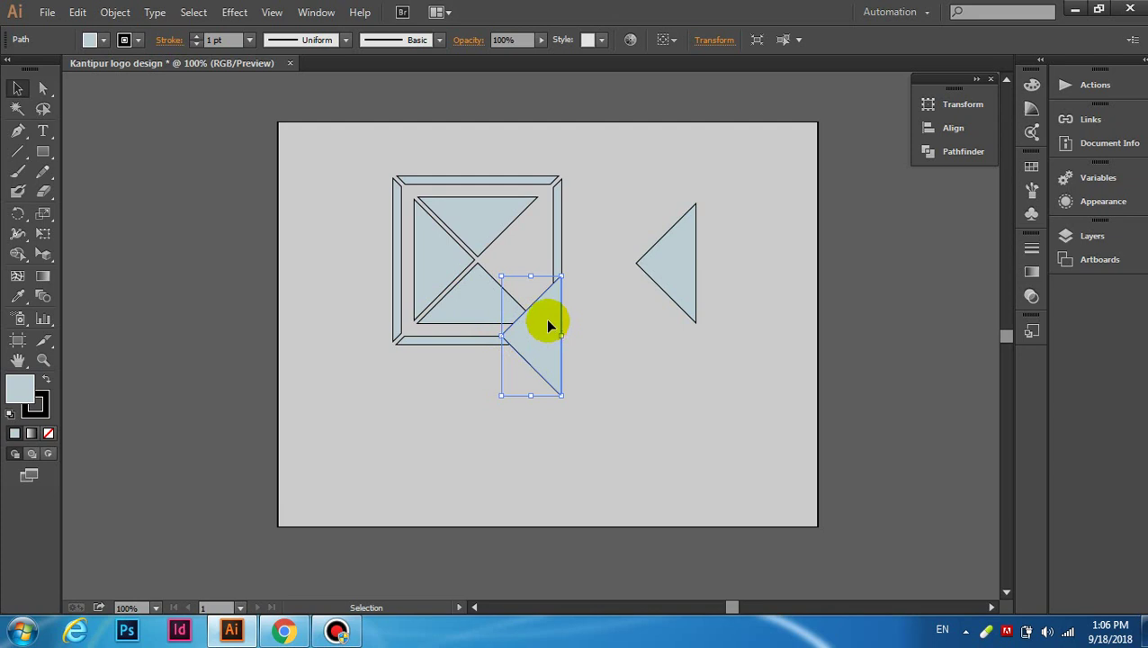
{"action": "mouse_move", "coordinate": [549, 324]}
{"action": "left_mouse_down"}
{"action": "mouse_move", "coordinate": [589, 248]}
{"action": "mouse_move", "coordinate": [717, 264]}
{"action": "mouse_move", "coordinate": [733, 250]}
{"action": "mouse_move", "coordinate": [723, 261]}
{"action": "left_mouse_up"}
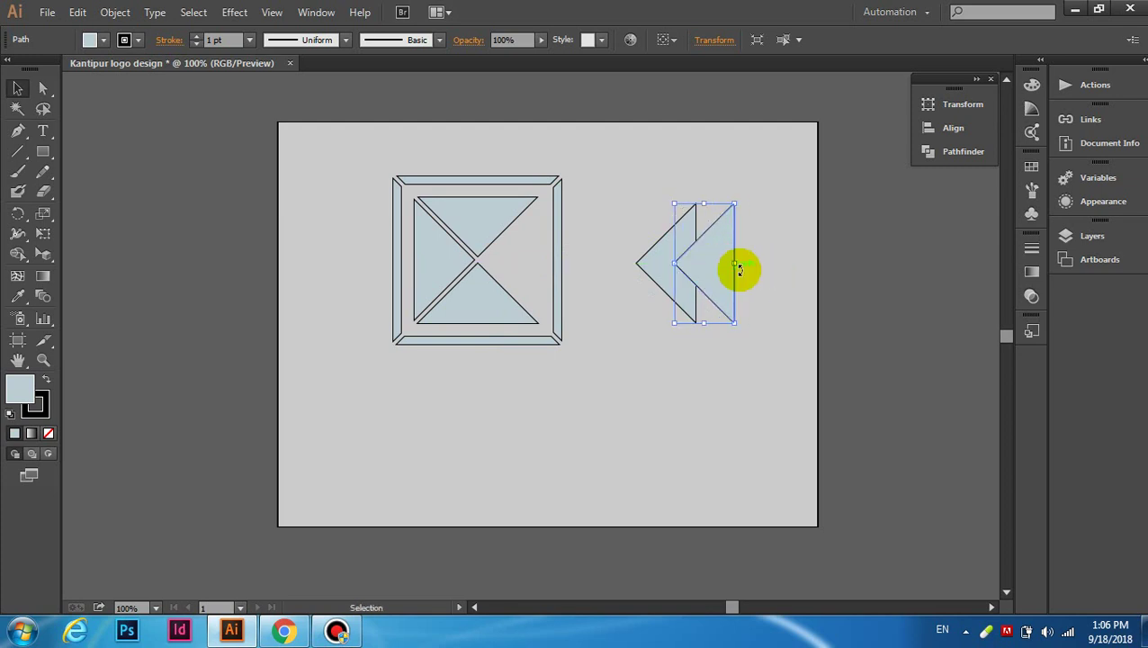
{"action": "left_click", "coordinate": [760, 273]}
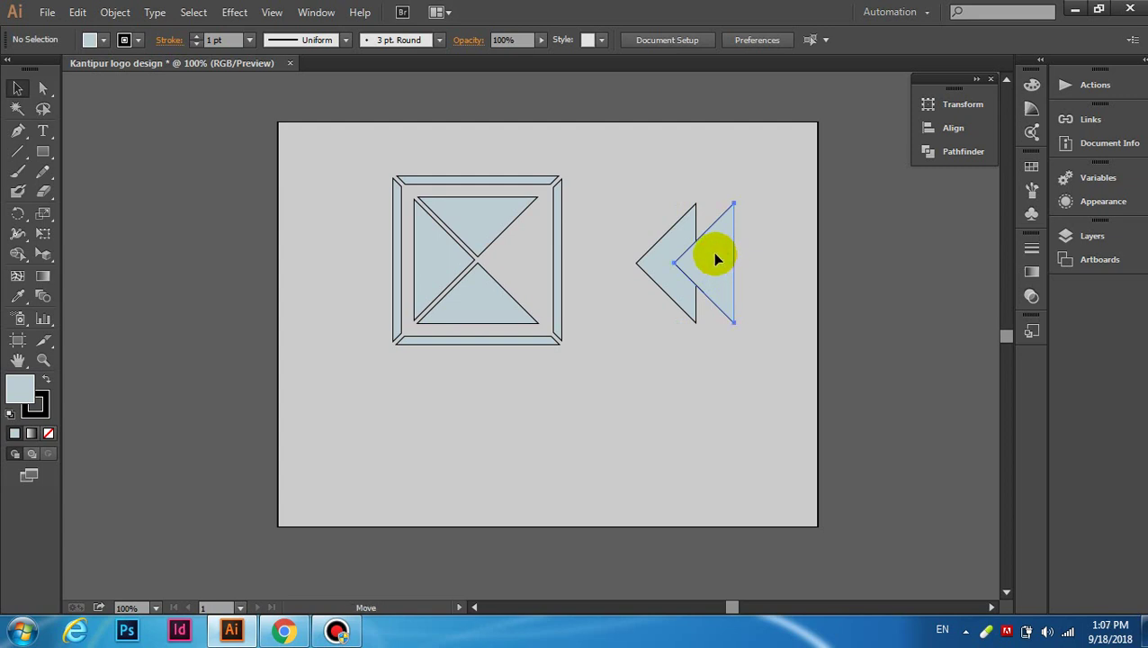
{"action": "left_click_drag", "start_coordinate": [724, 260], "coordinate": [715, 260]}
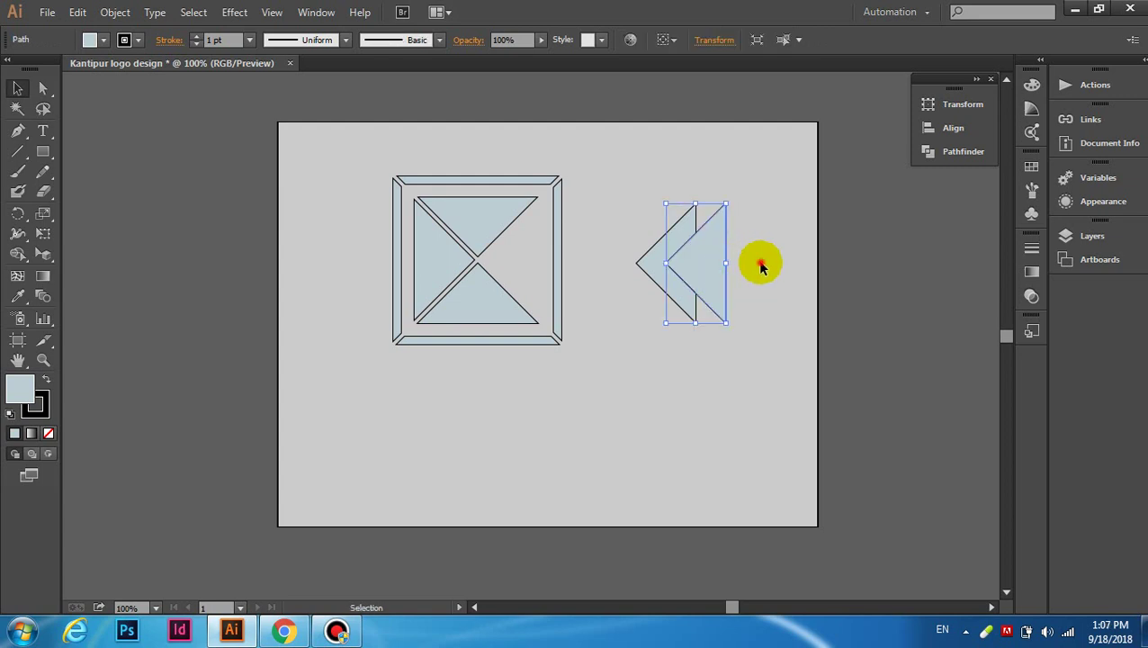
{"action": "left_click", "coordinate": [735, 370]}
{"action": "left_click_drag", "start_coordinate": [628, 187], "coordinate": [755, 360]}
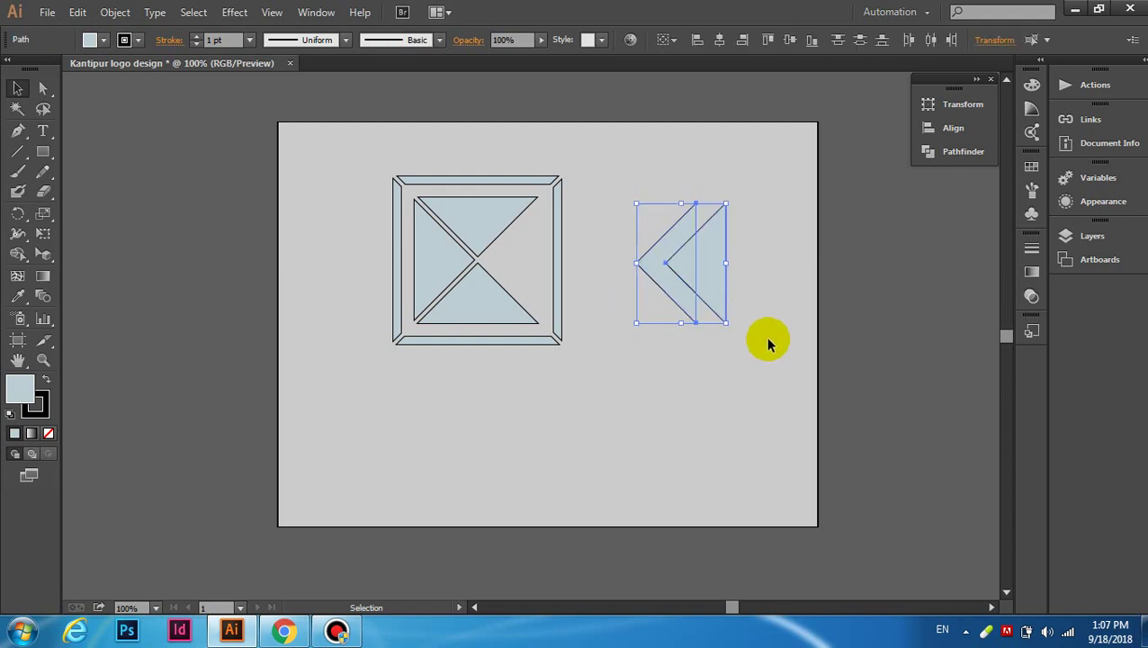
Step: Subtract the front triangle with Pathfinder Minus Front to leave a chevron
{"action": "left_click", "coordinate": [978, 81]}
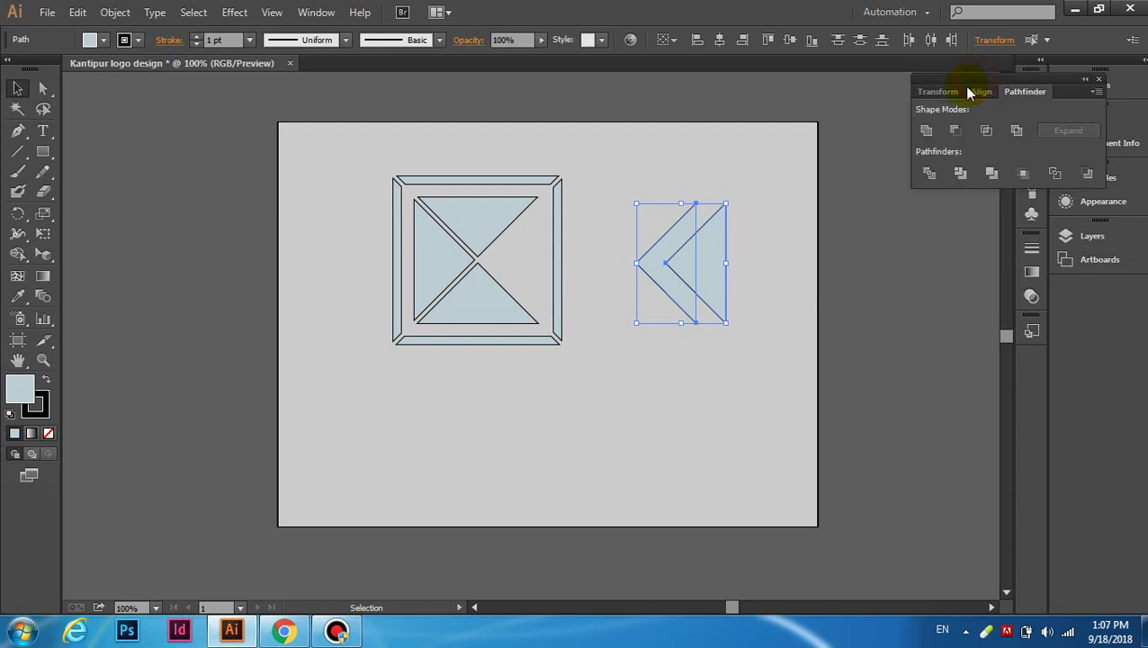
{"action": "left_click", "coordinate": [955, 132]}
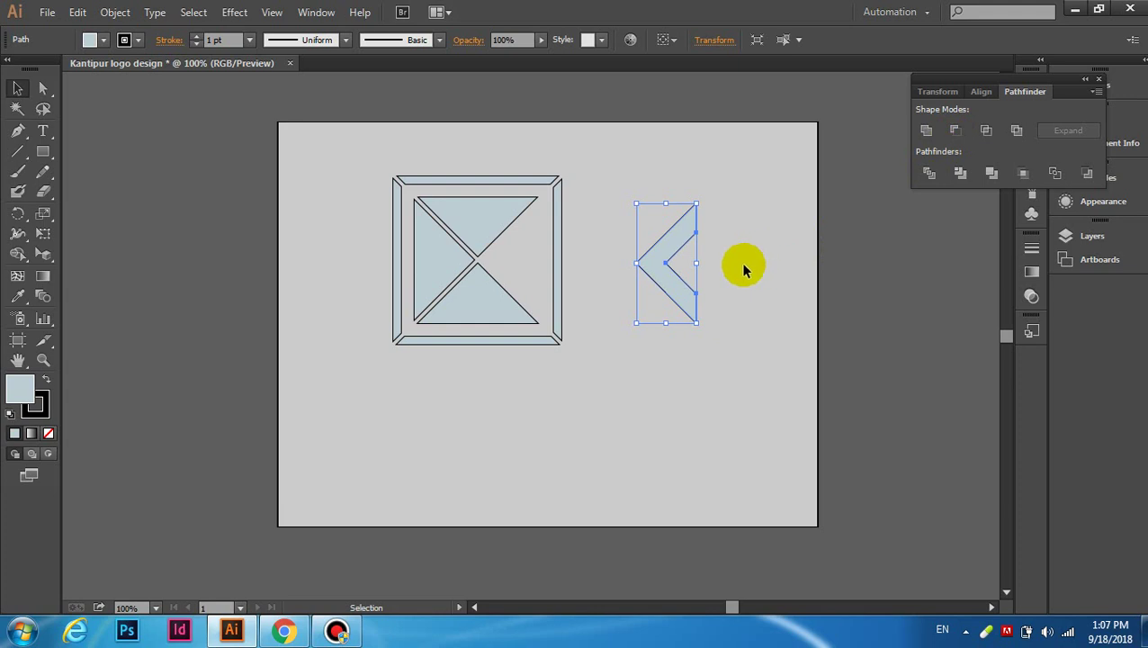
{"action": "left_click", "coordinate": [624, 402]}
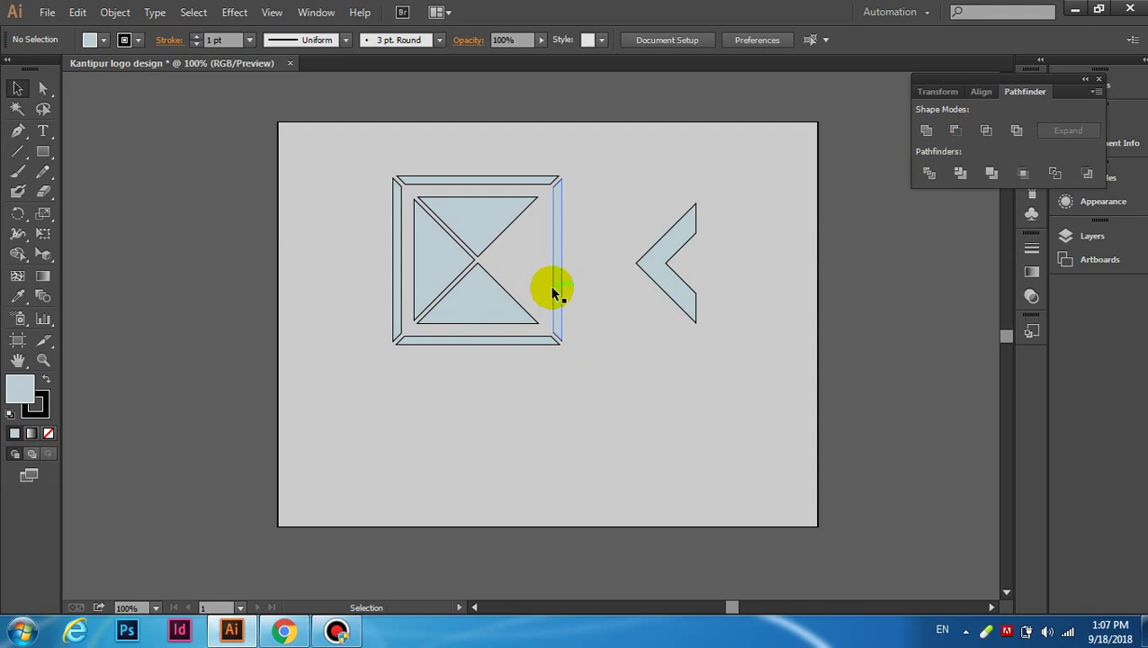
Step: Paste another triangle copy over the chevron's right side and bring it to front
{"action": "key", "text": "ctrl"}
{"action": "key", "text": "ctrl+v"}
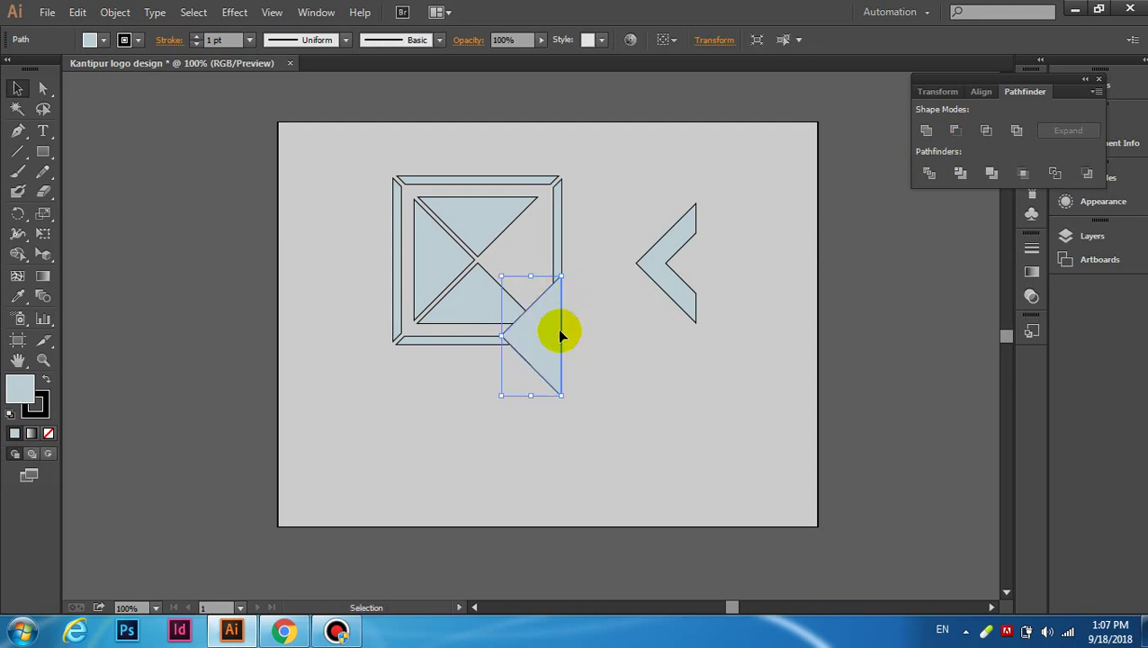
{"action": "left_click_drag", "start_coordinate": [527, 341], "coordinate": [709, 262]}
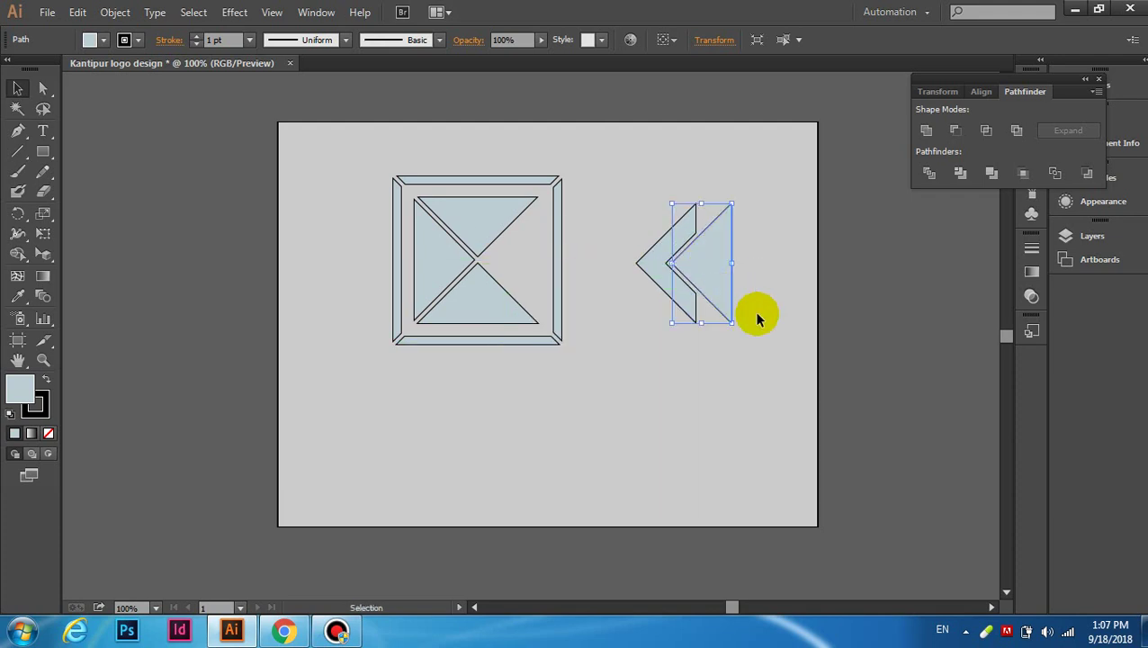
{"action": "left_click", "coordinate": [759, 331]}
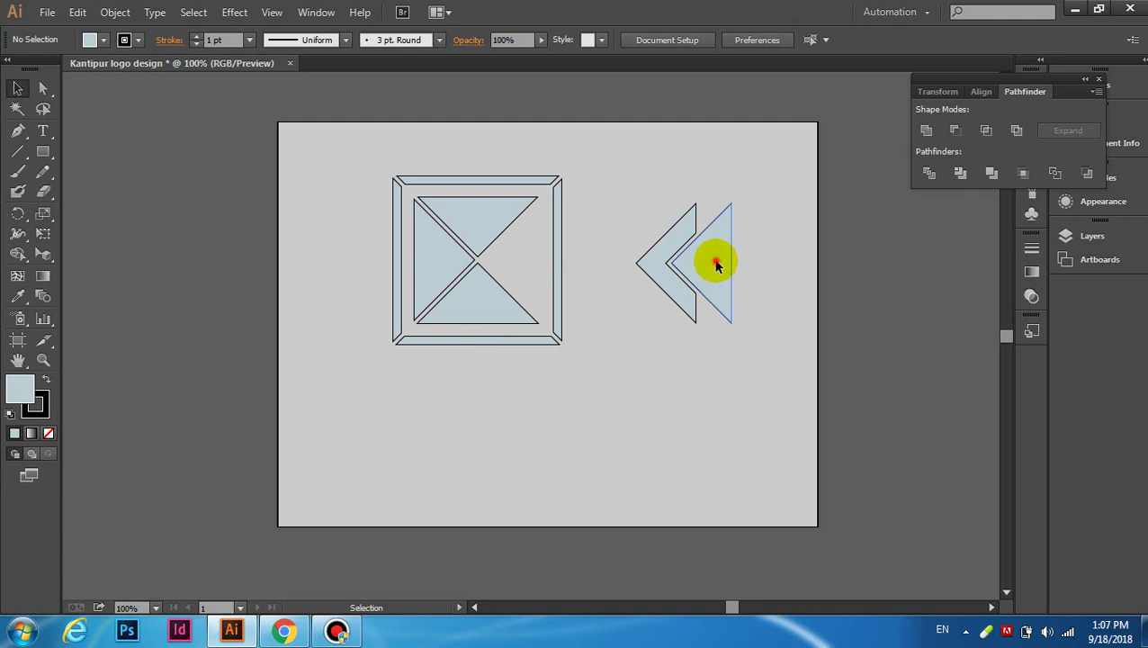
{"action": "left_click", "coordinate": [714, 275]}
{"action": "key", "text": "ctrl+shift+bracketright"}
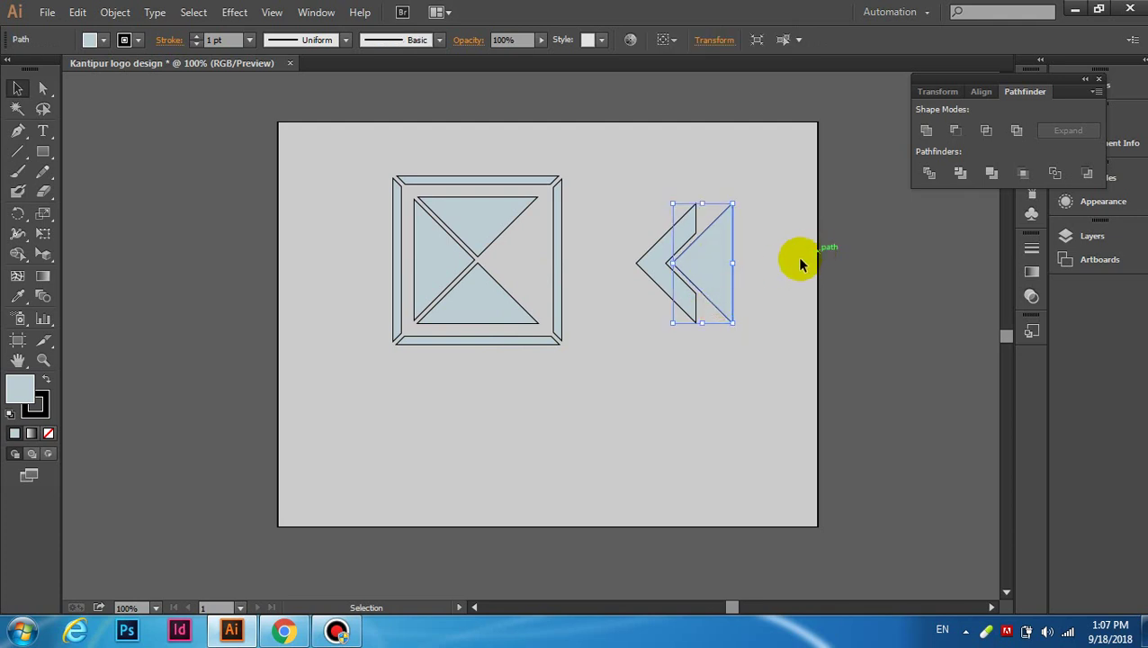
{"action": "left_click", "coordinate": [792, 262]}
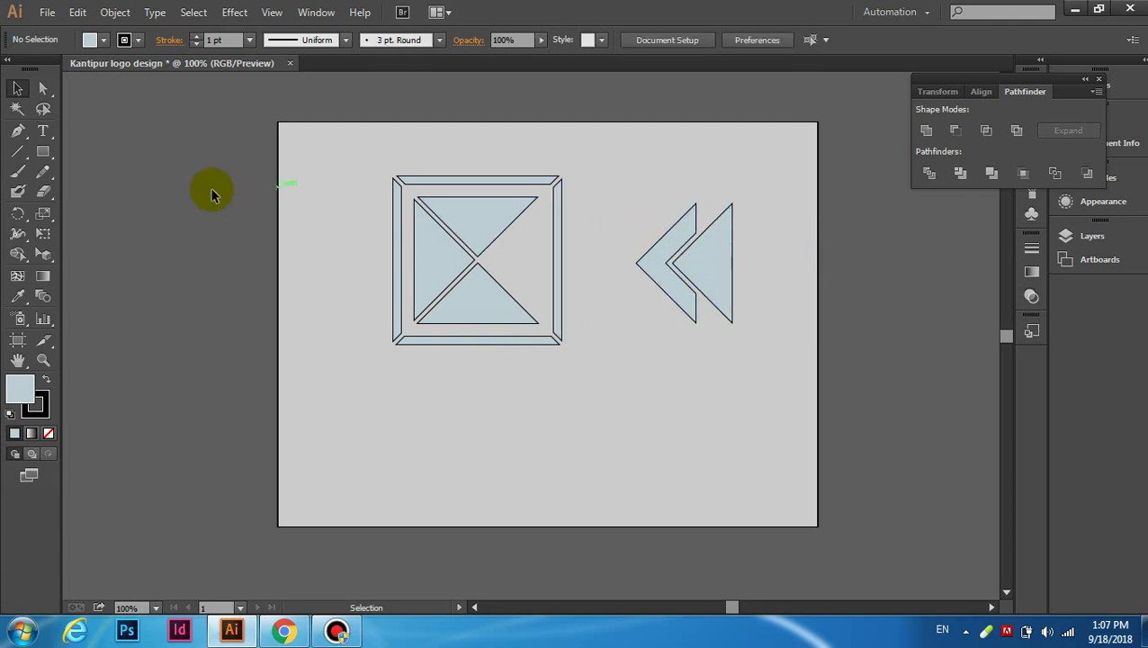
{"action": "left_click", "coordinate": [18, 153]}
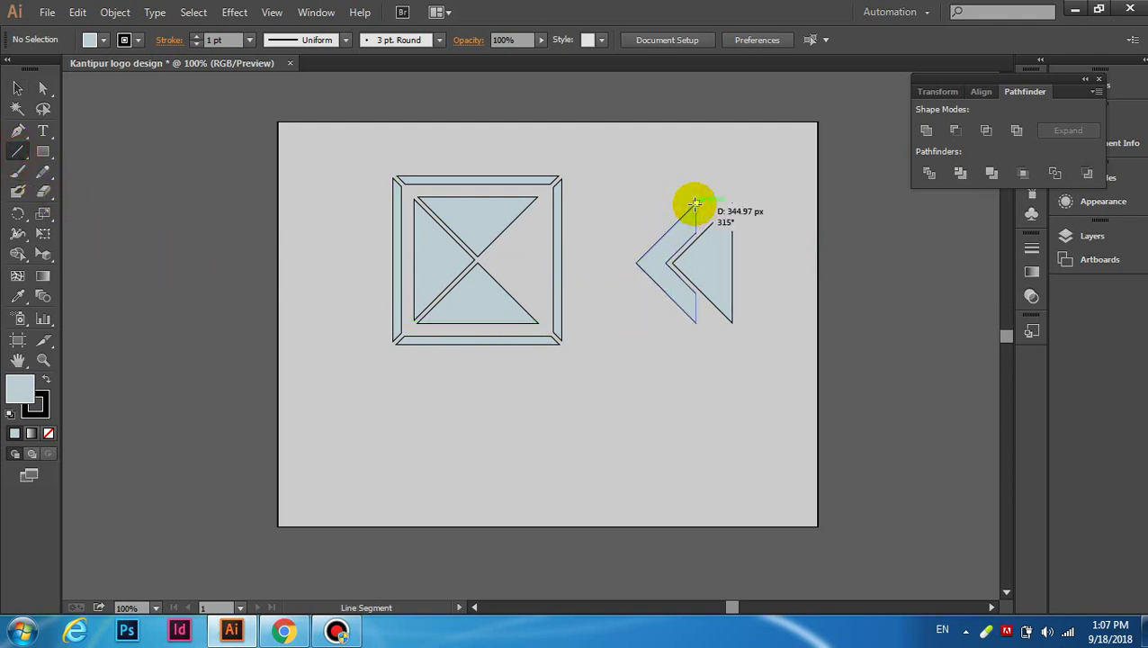
Step: Cut the front triangle with a vertical line at the chevron's tip and move its right slice away
{"action": "left_click_drag", "start_coordinate": [695, 204], "coordinate": [695, 340]}
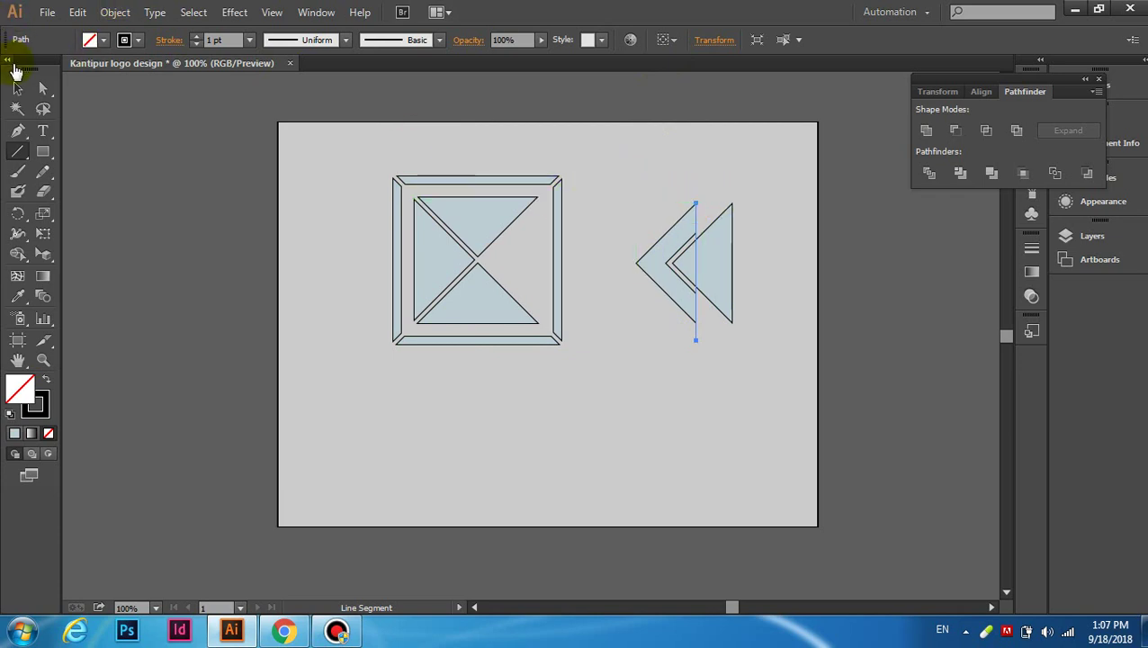
{"action": "left_click", "coordinate": [17, 89]}
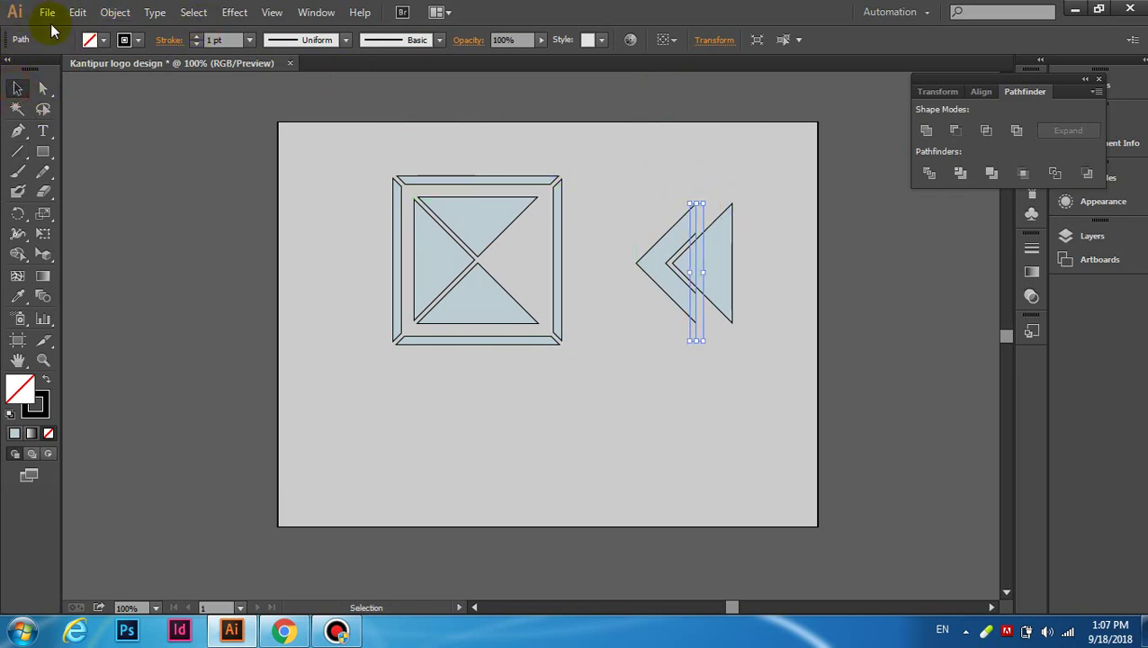
{"action": "left_click", "coordinate": [116, 12]}
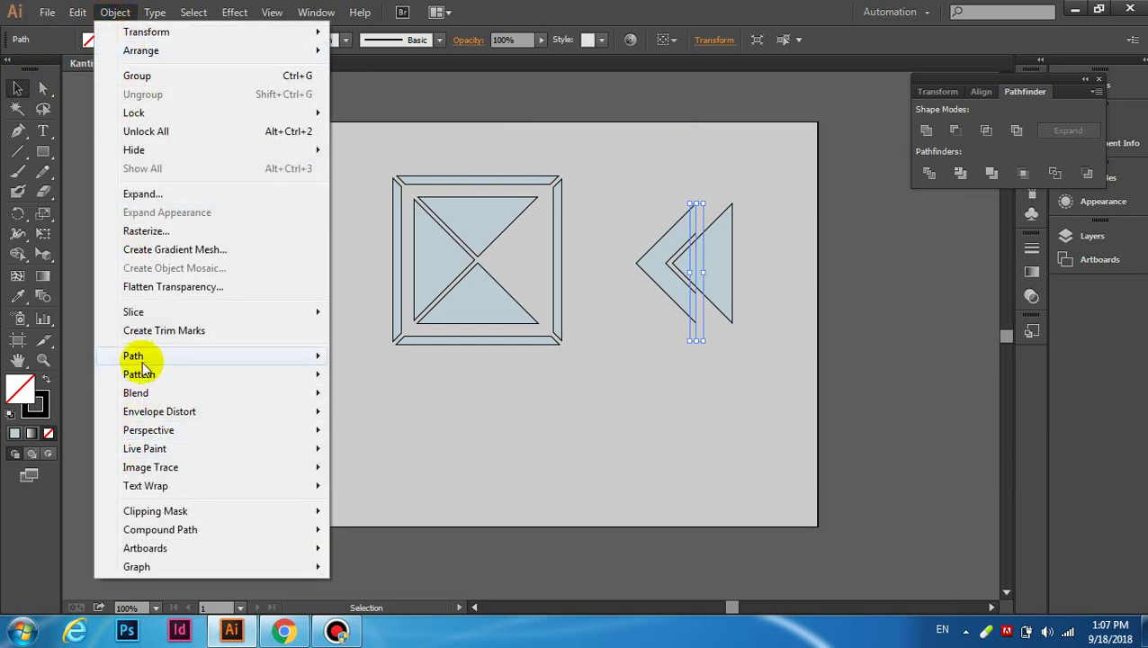
{"action": "mouse_move", "coordinate": [133, 355]}
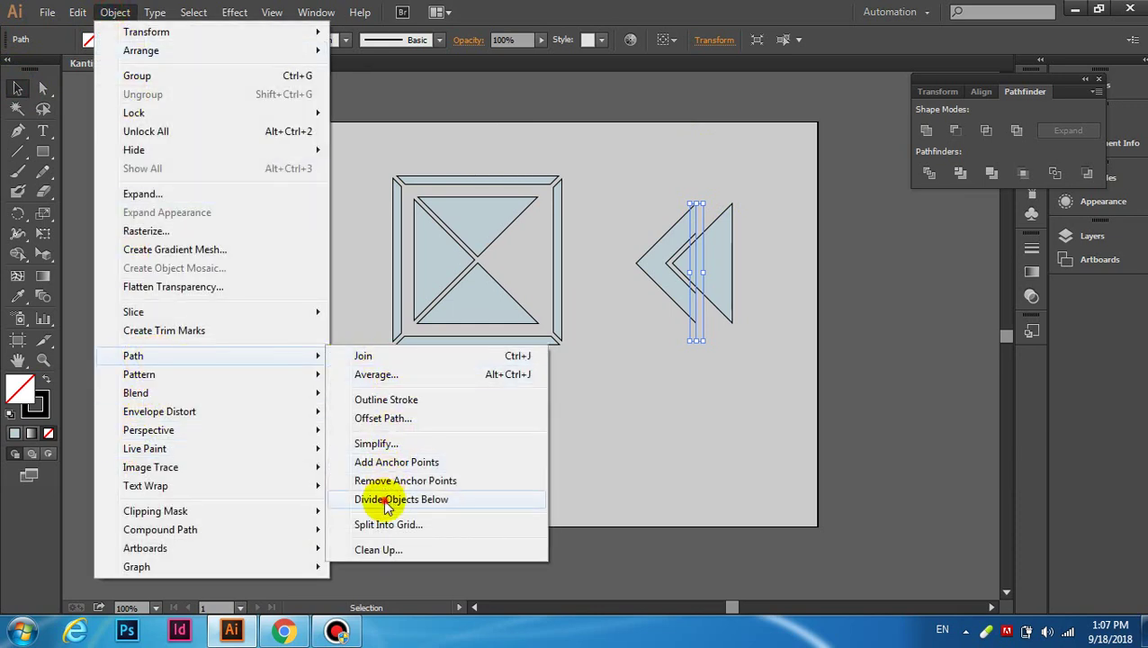
{"action": "left_click", "coordinate": [387, 498]}
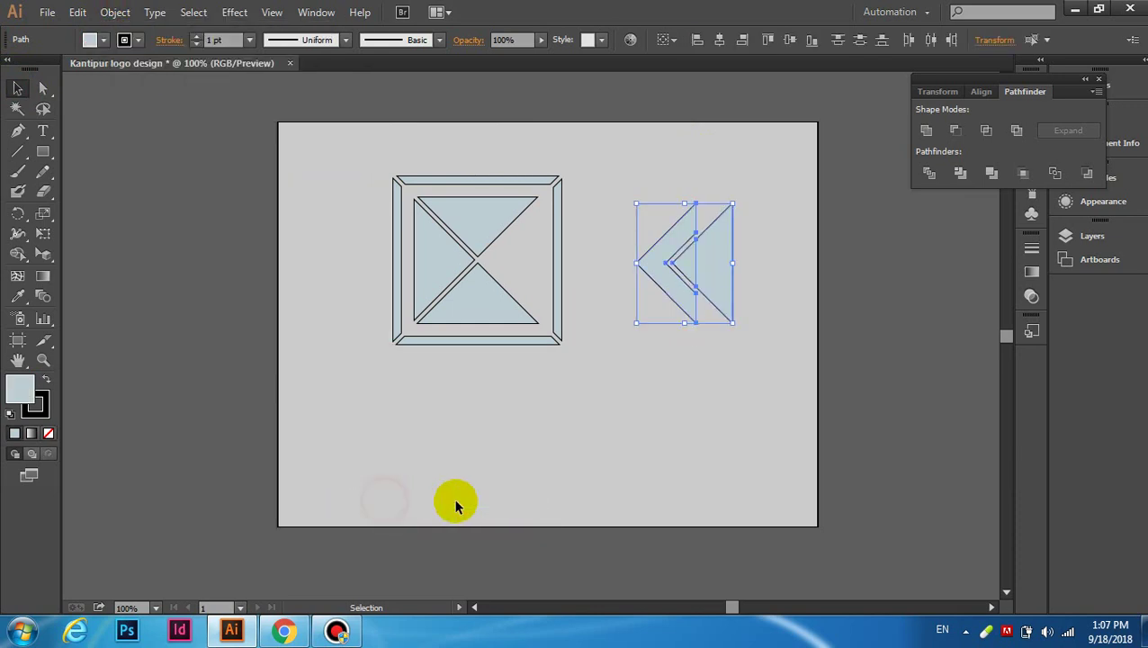
{"action": "left_click", "coordinate": [750, 302]}
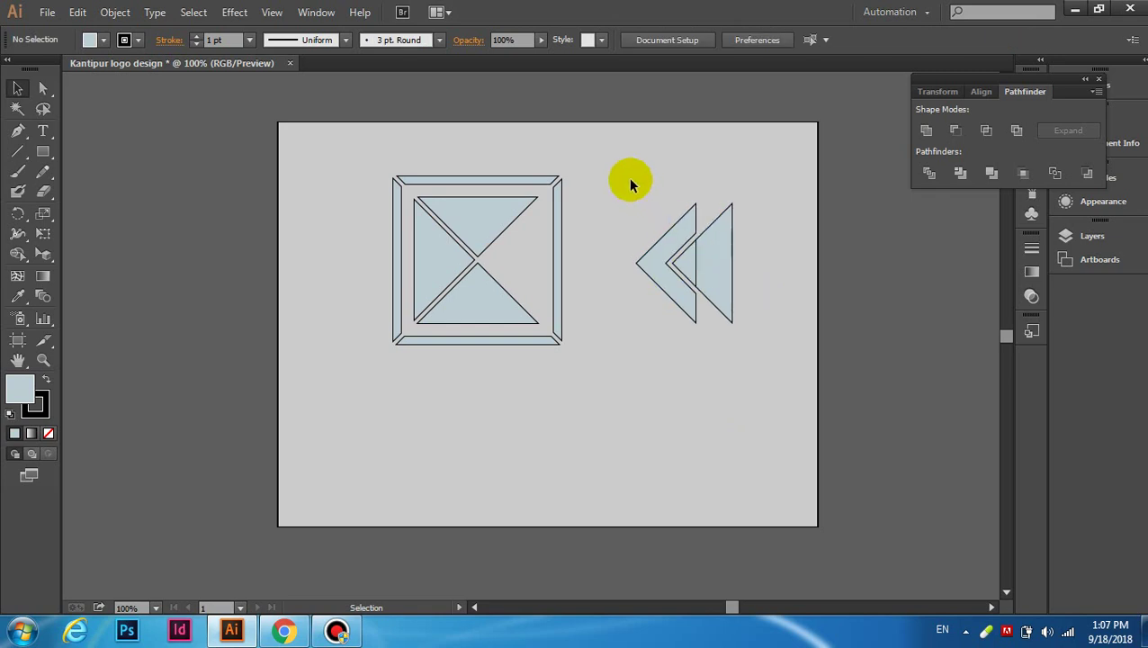
{"action": "left_click_drag", "start_coordinate": [720, 259], "coordinate": [754, 259]}
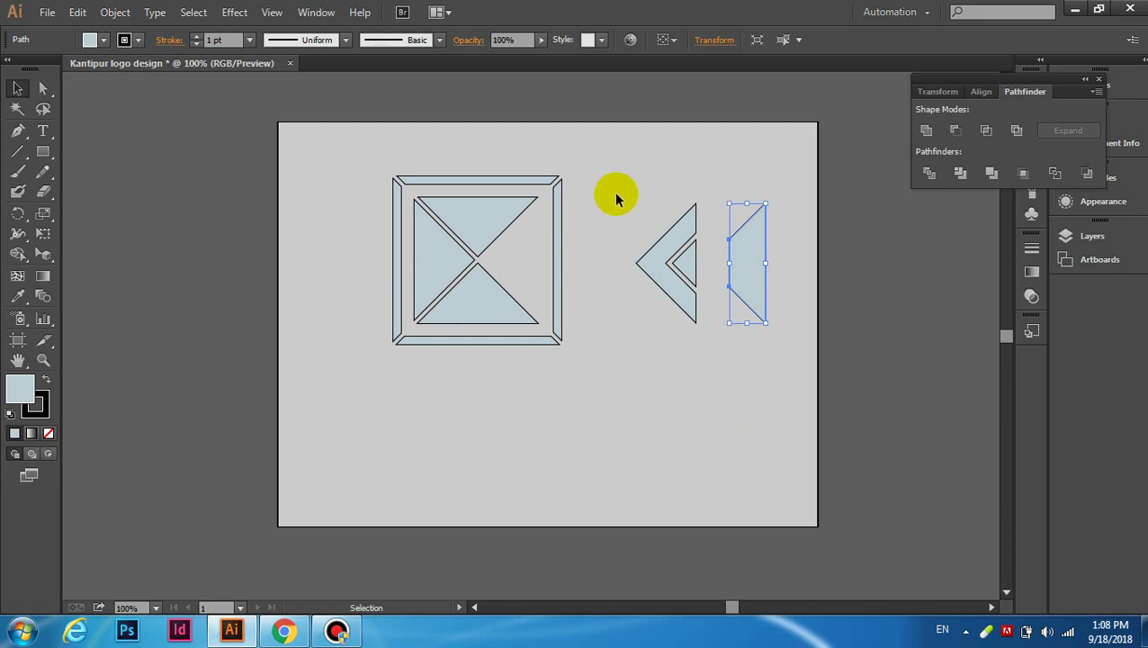
{"action": "left_click_drag", "start_coordinate": [616, 196], "coordinate": [695, 340]}
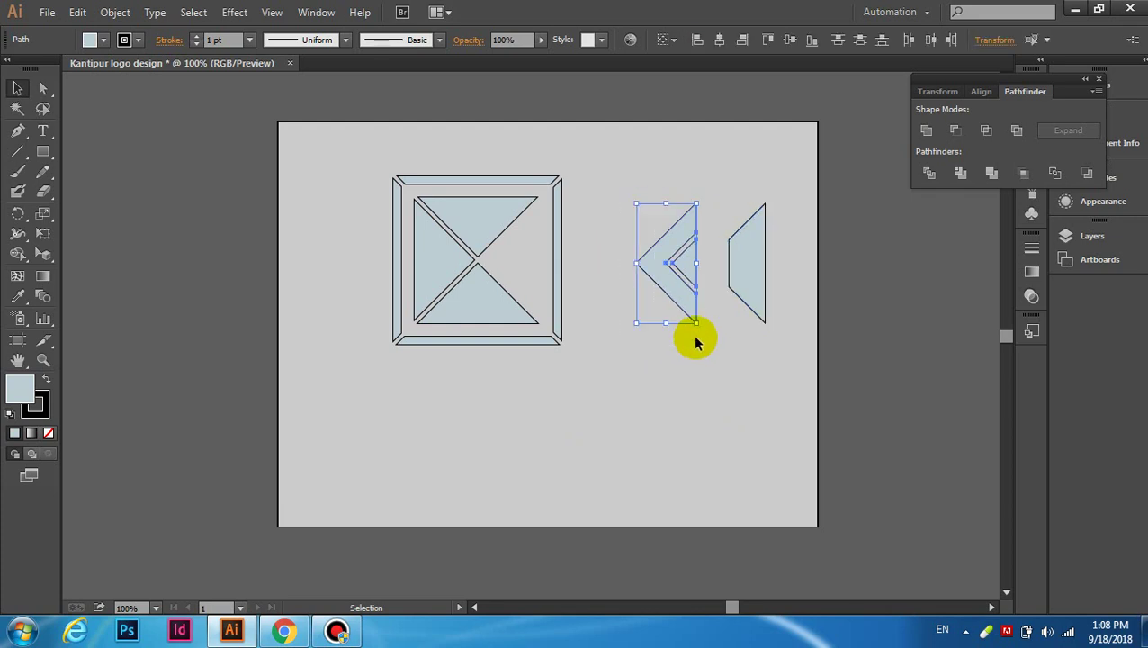
Step: Group the chevron pieces and fit them into the square's right-hand triangle, nudged slightly left
{"action": "right_click", "coordinate": [668, 261]}
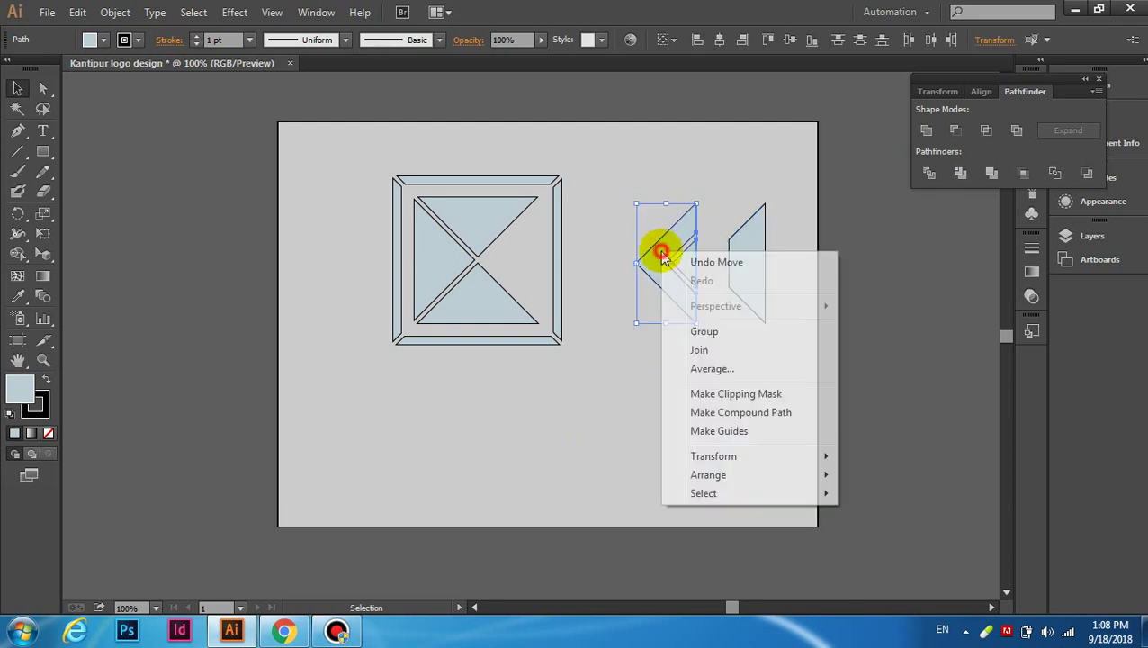
{"action": "left_click", "coordinate": [703, 331]}
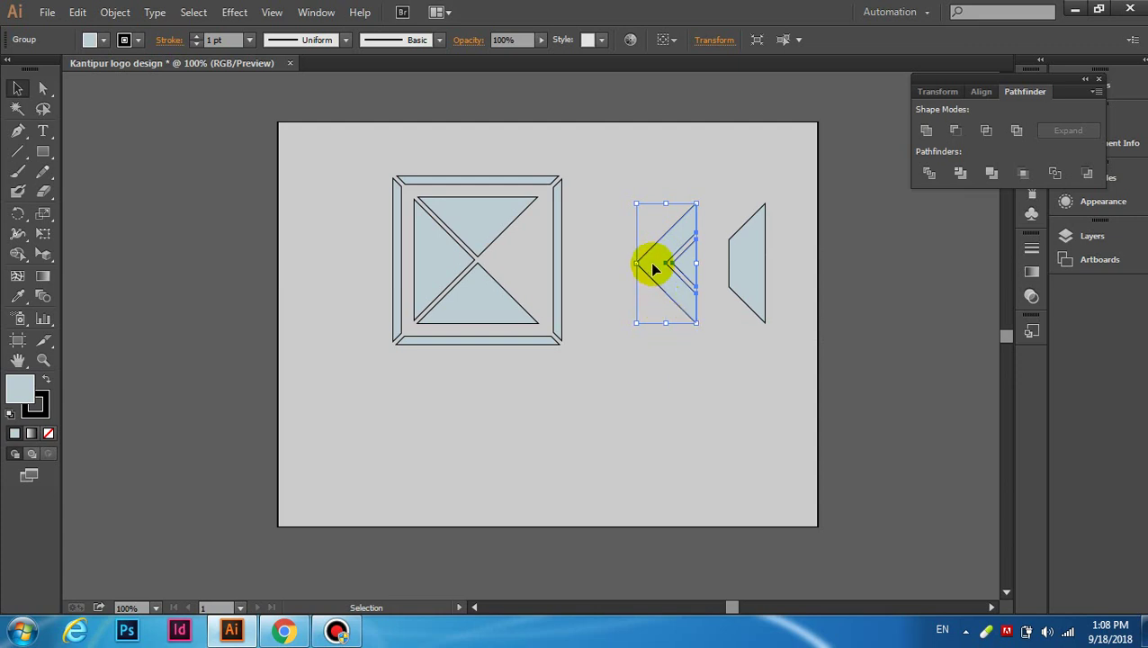
{"action": "left_click_drag", "start_coordinate": [658, 268], "coordinate": [502, 266]}
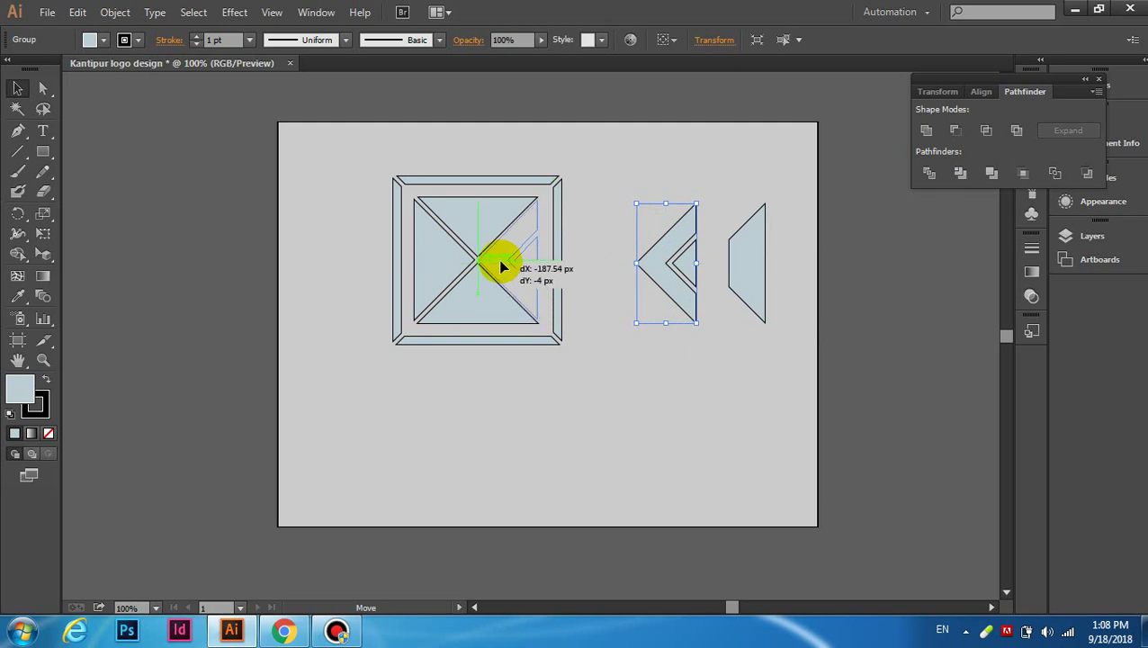
{"action": "left_click_drag", "start_coordinate": [502, 267], "coordinate": [505, 263]}
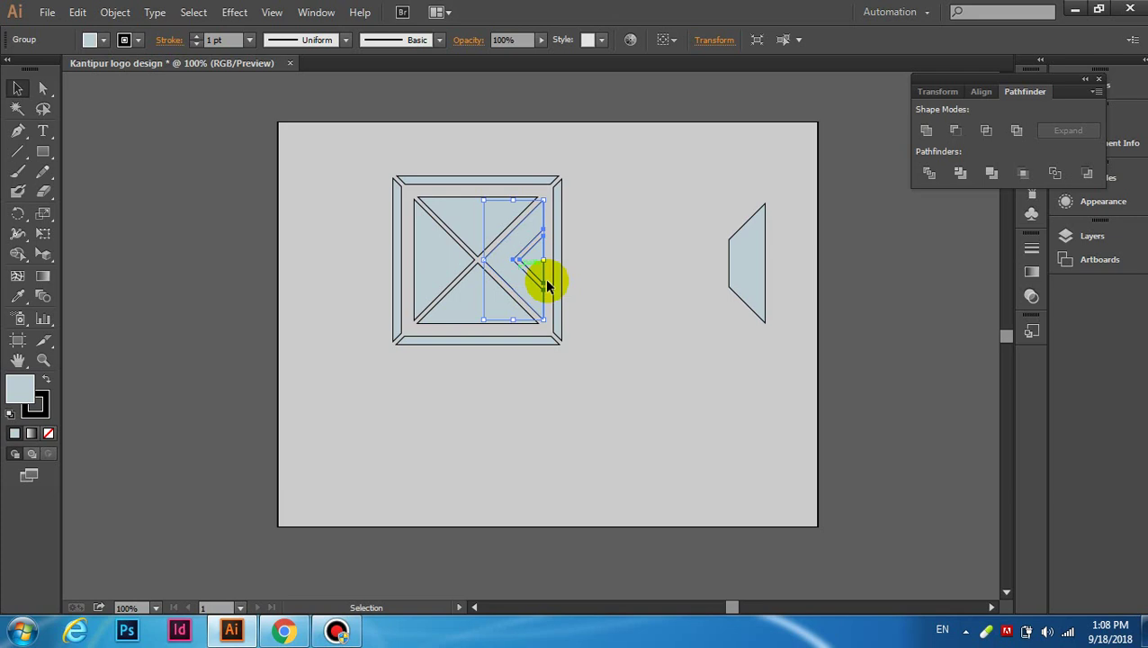
{"action": "left_click", "coordinate": [606, 280]}
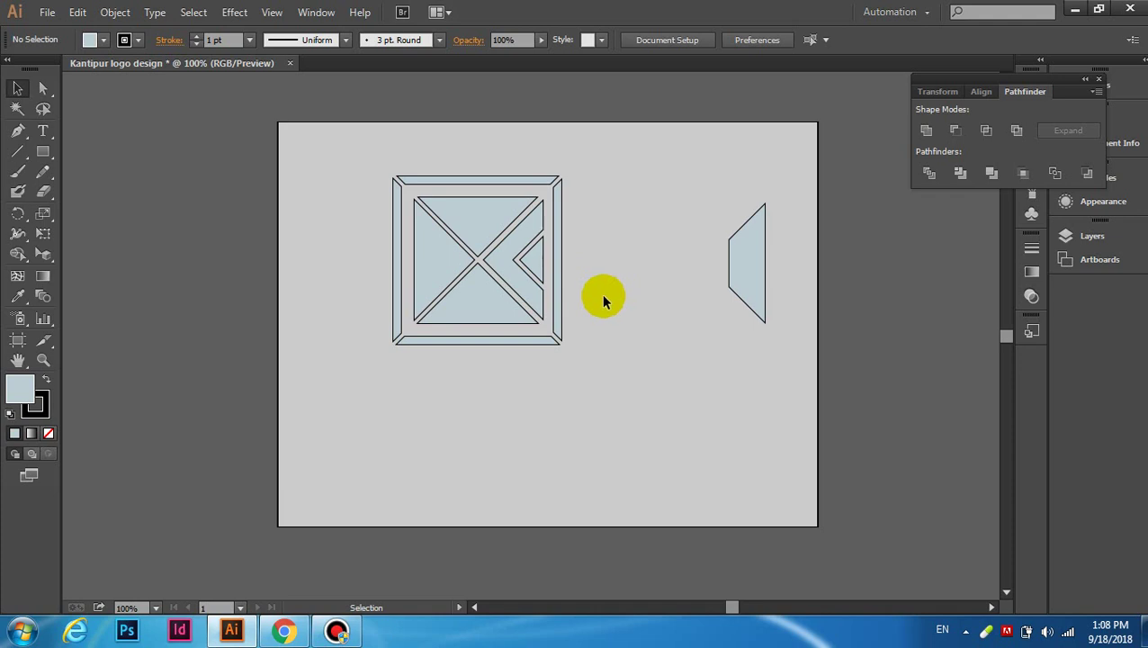
{"action": "left_click", "coordinate": [516, 255]}
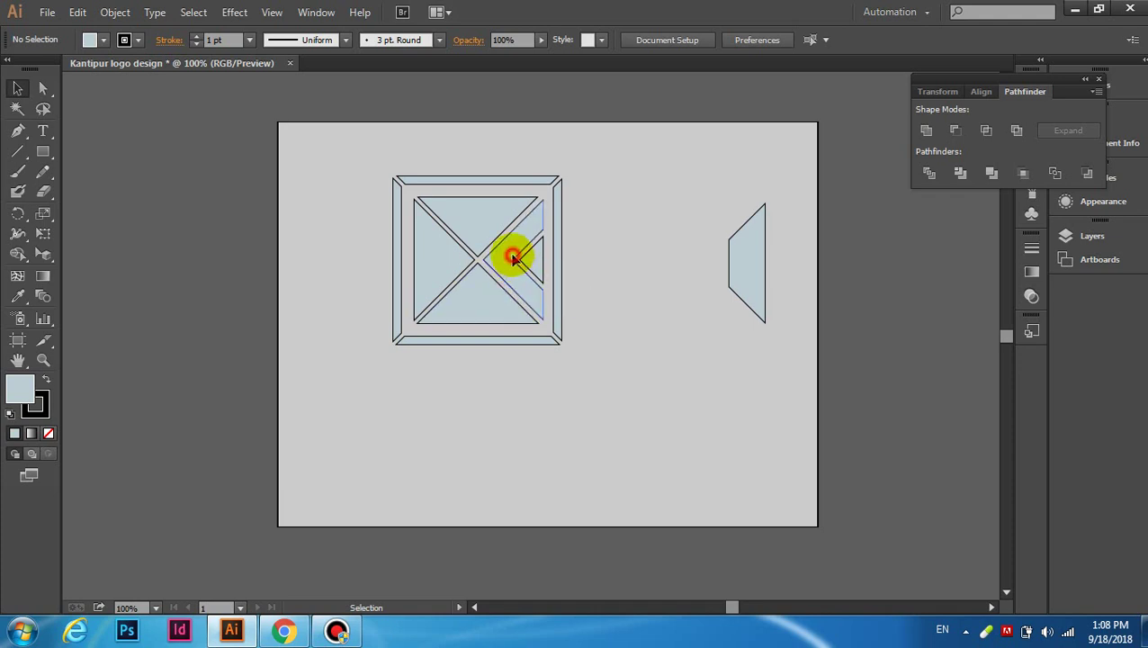
{"action": "key", "text": "Left"}
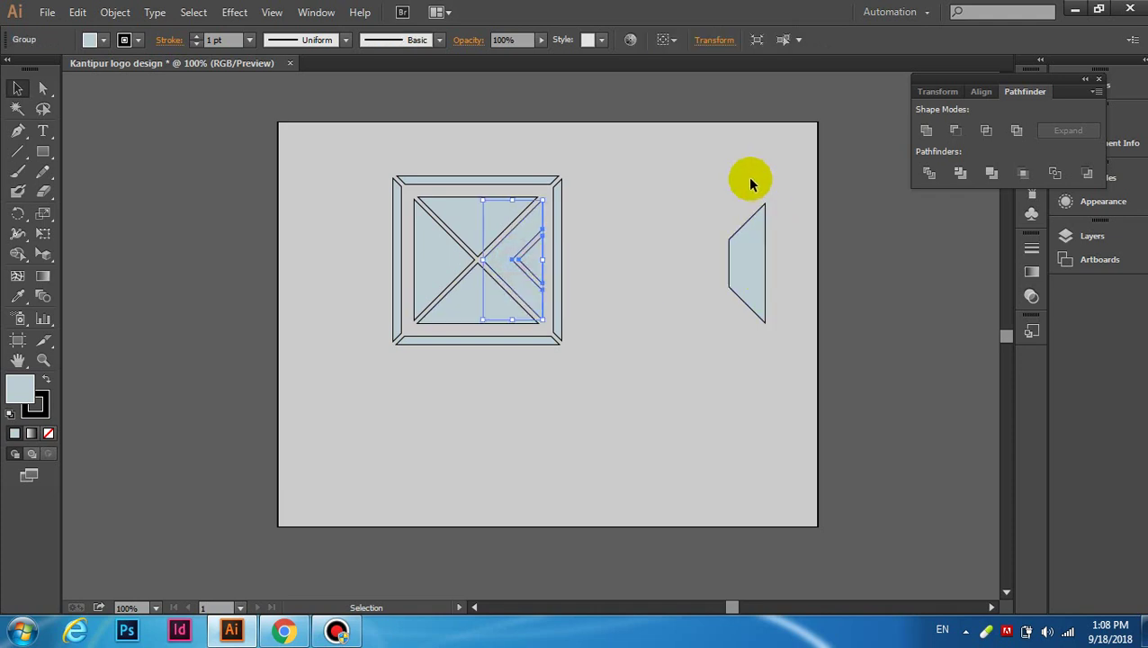
{"action": "left_click", "coordinate": [640, 213]}
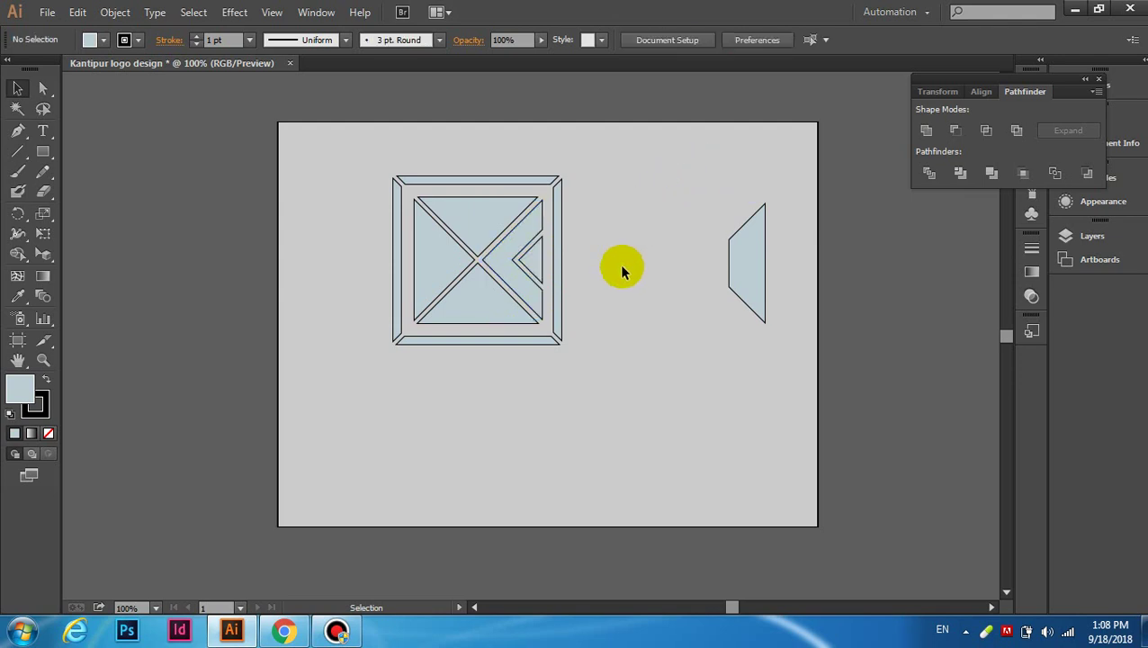
{"action": "left_click", "coordinate": [511, 245]}
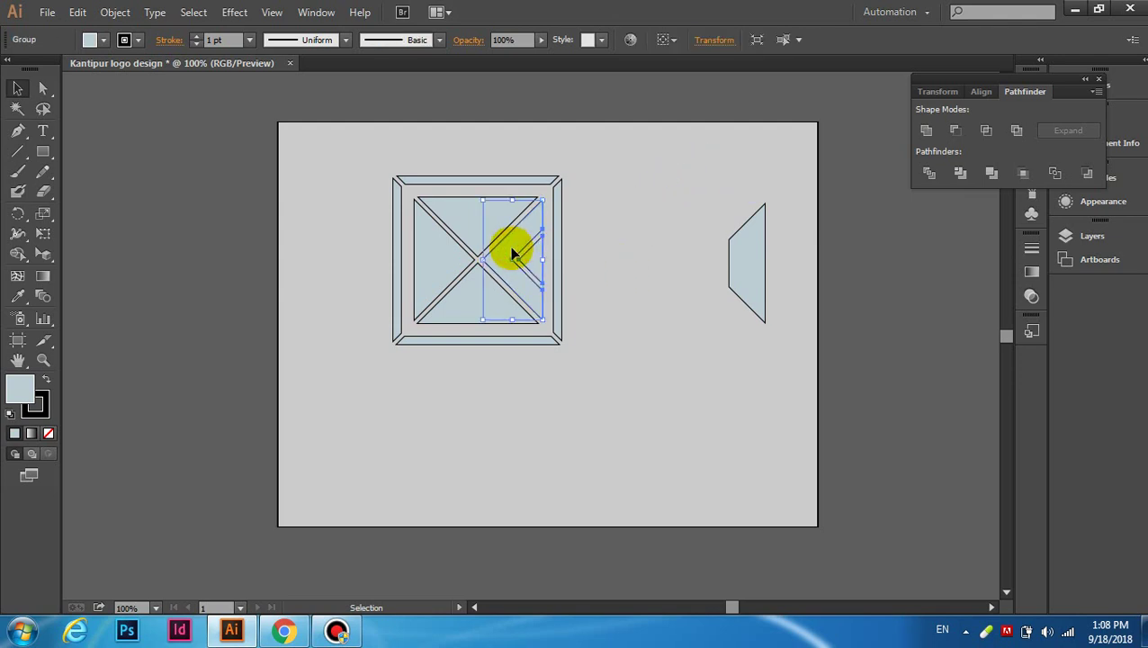
{"action": "left_click", "coordinate": [619, 236]}
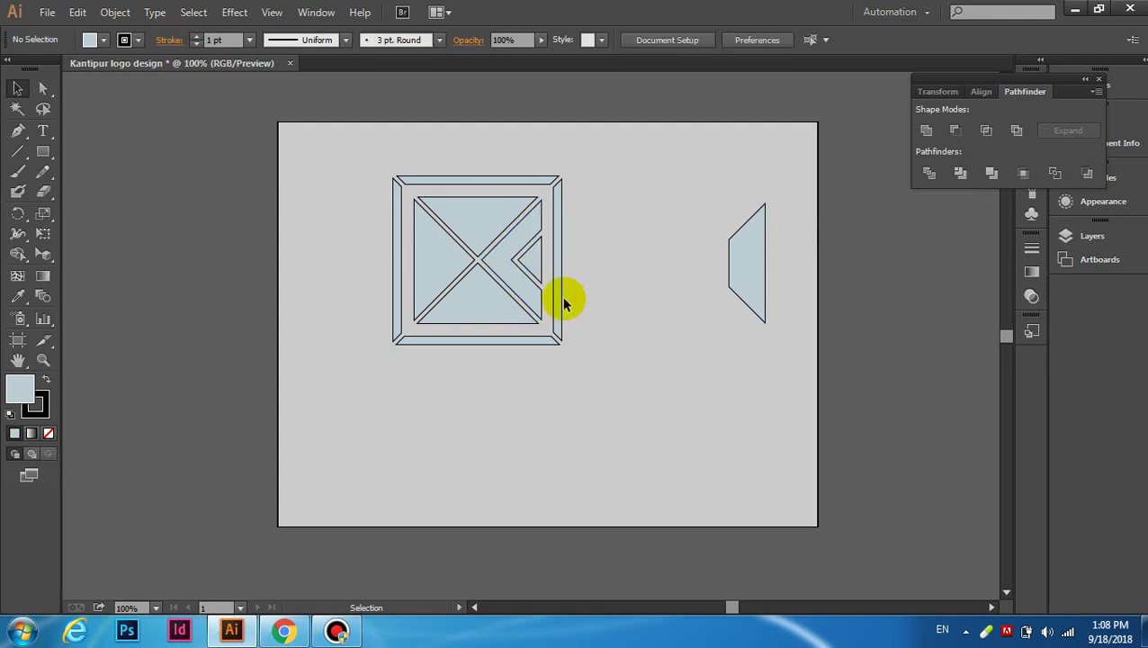
{"action": "left_click_drag", "start_coordinate": [513, 263], "coordinate": [506, 268]}
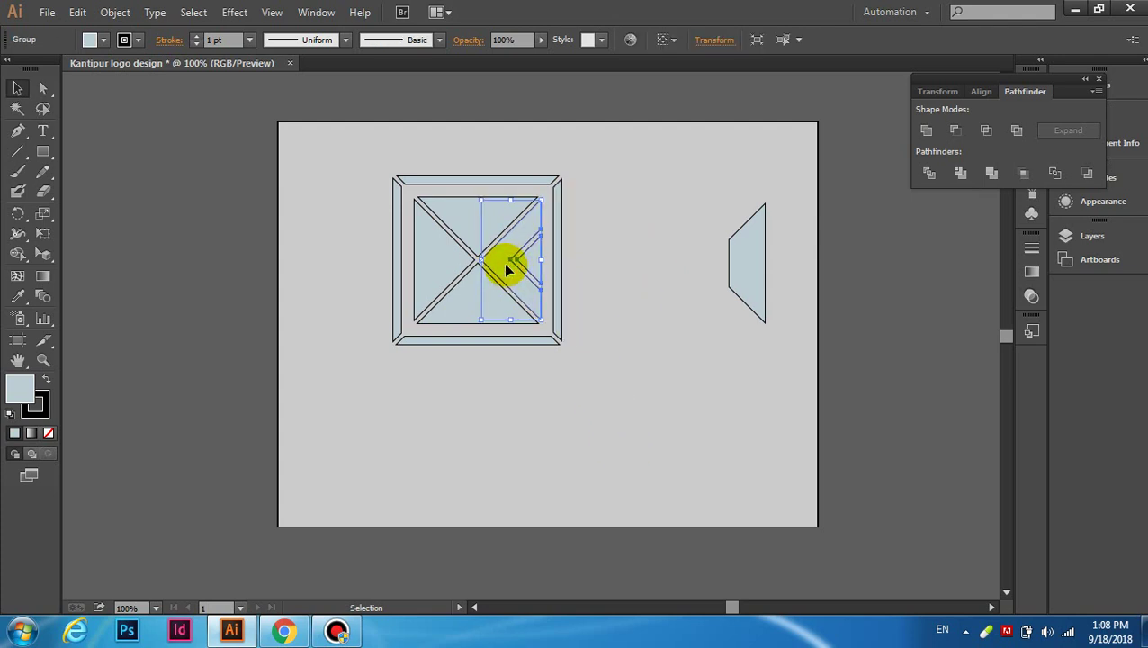
{"action": "left_click", "coordinate": [587, 290]}
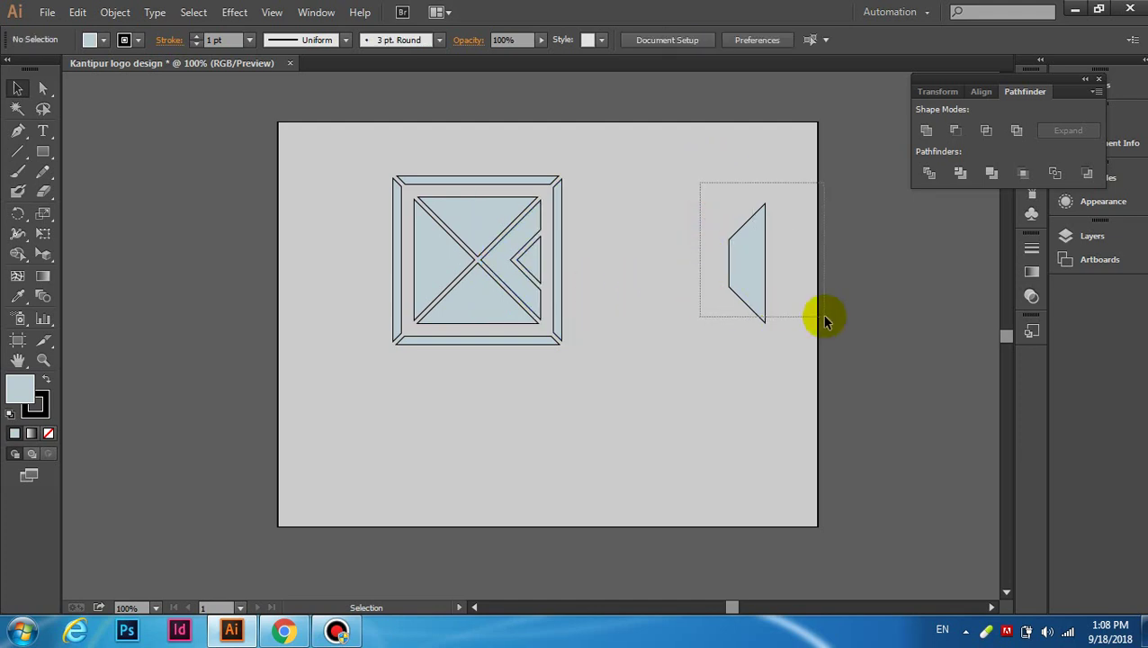
Step: Delete the leftover trapezoid, ungroup the chevron group, and select the whole logo
{"action": "left_click_drag", "start_coordinate": [701, 295], "coordinate": [816, 317]}
{"action": "key", "text": "Delete"}
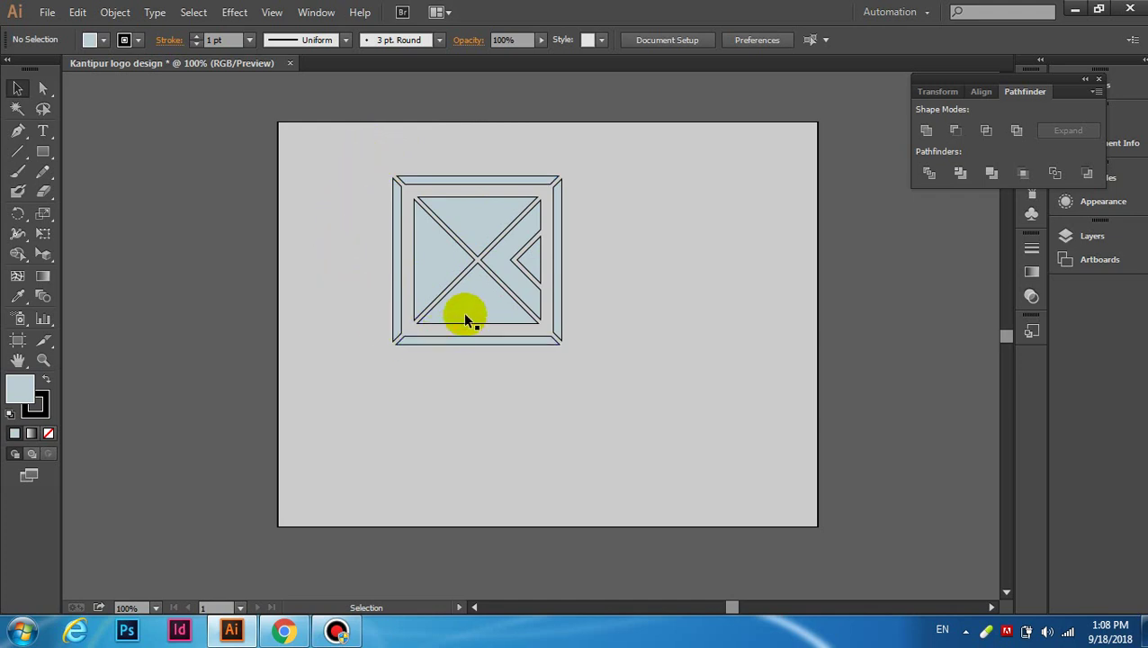
{"action": "left_click", "coordinate": [512, 245]}
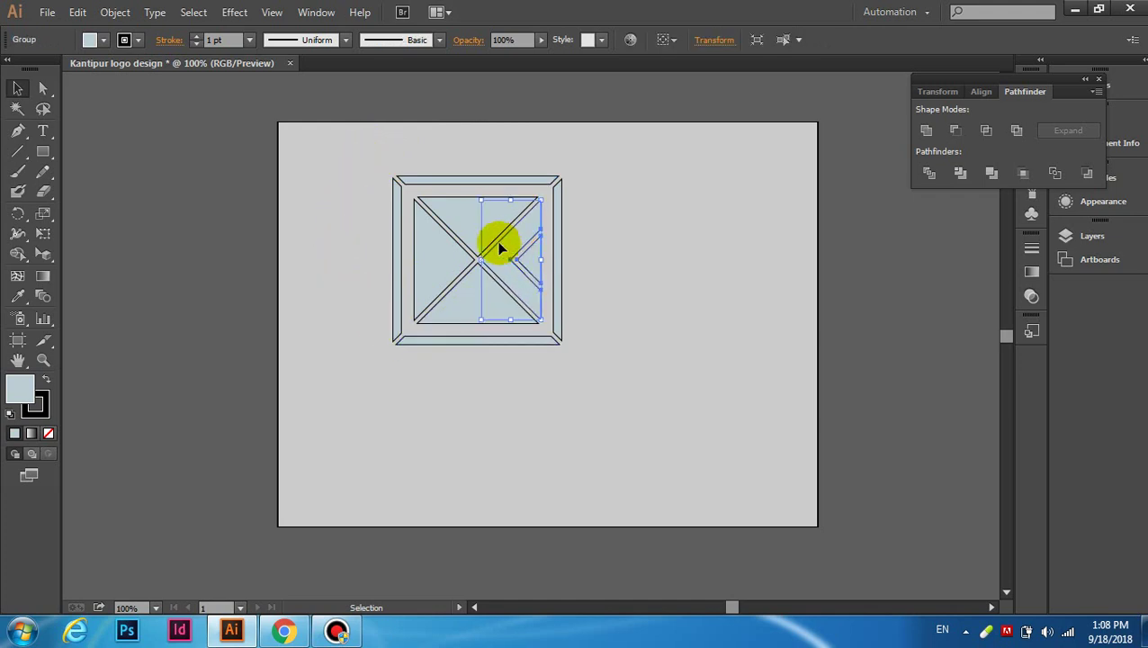
{"action": "right_click", "coordinate": [508, 246]}
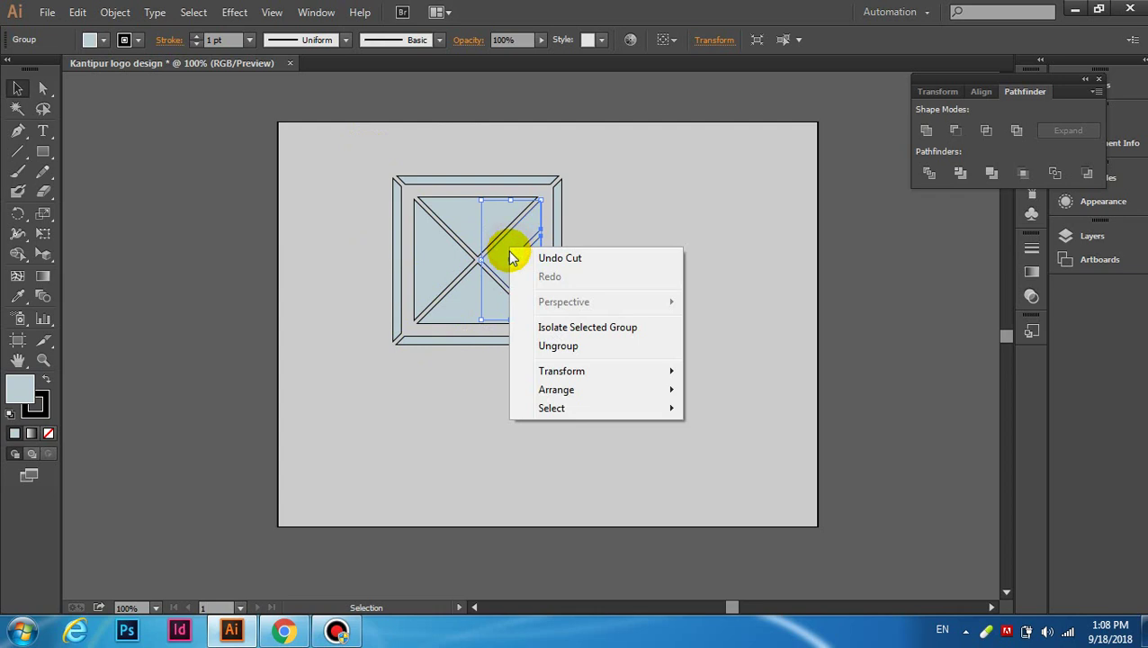
{"action": "left_click", "coordinate": [561, 345]}
{"action": "left_click", "coordinate": [632, 284]}
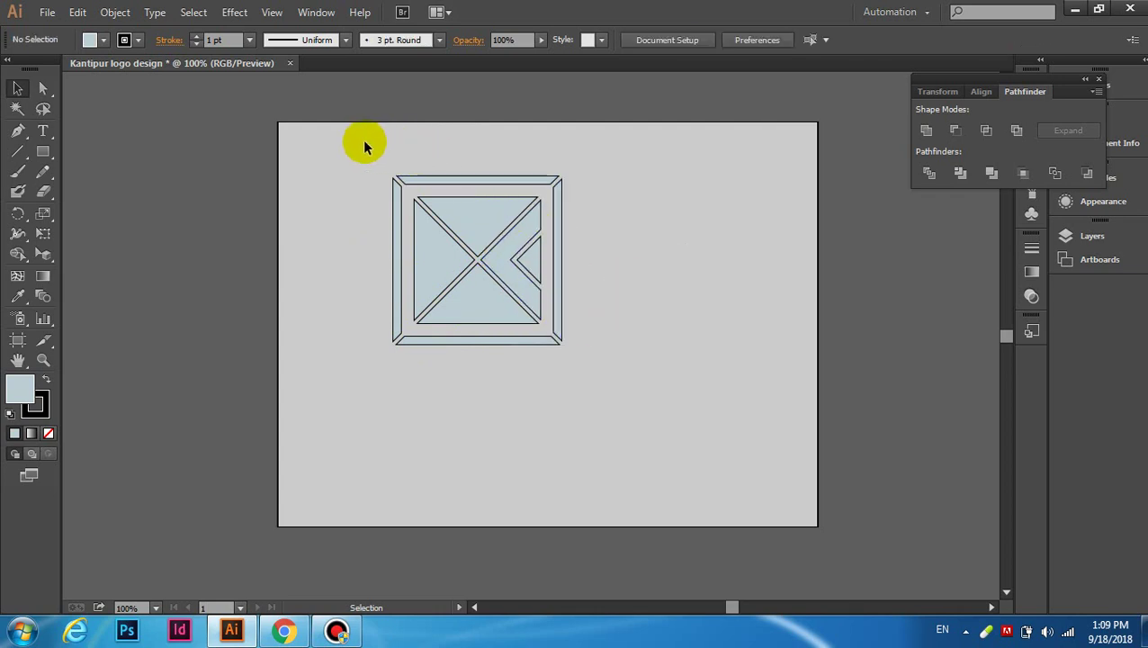
{"action": "left_click_drag", "start_coordinate": [364, 144], "coordinate": [364, 284]}
{"action": "left_click_drag", "start_coordinate": [372, 402], "coordinate": [621, 444]}
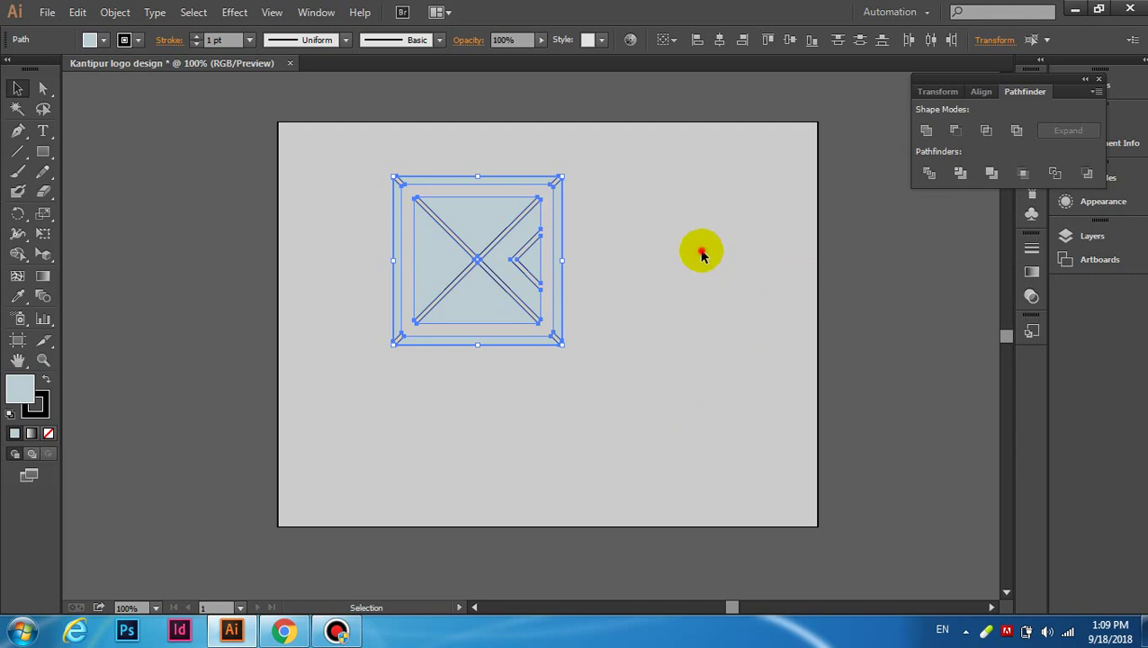
Step: Select the frame's left, top and bottom bars
{"action": "left_click", "coordinate": [702, 254]}
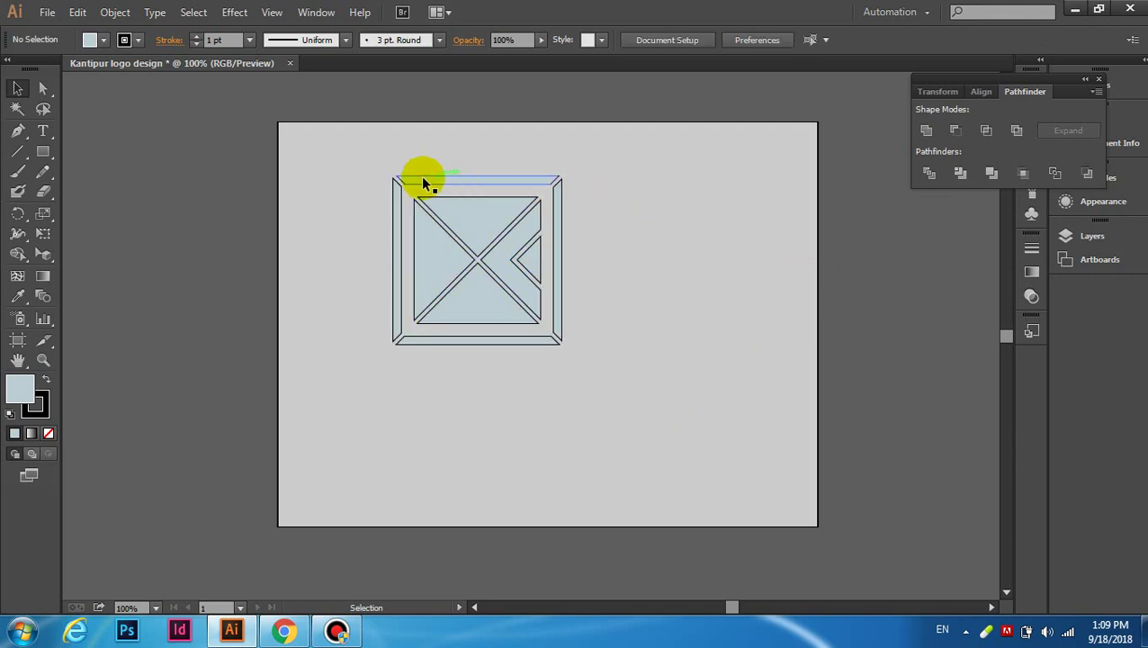
{"action": "left_click", "coordinate": [396, 220]}
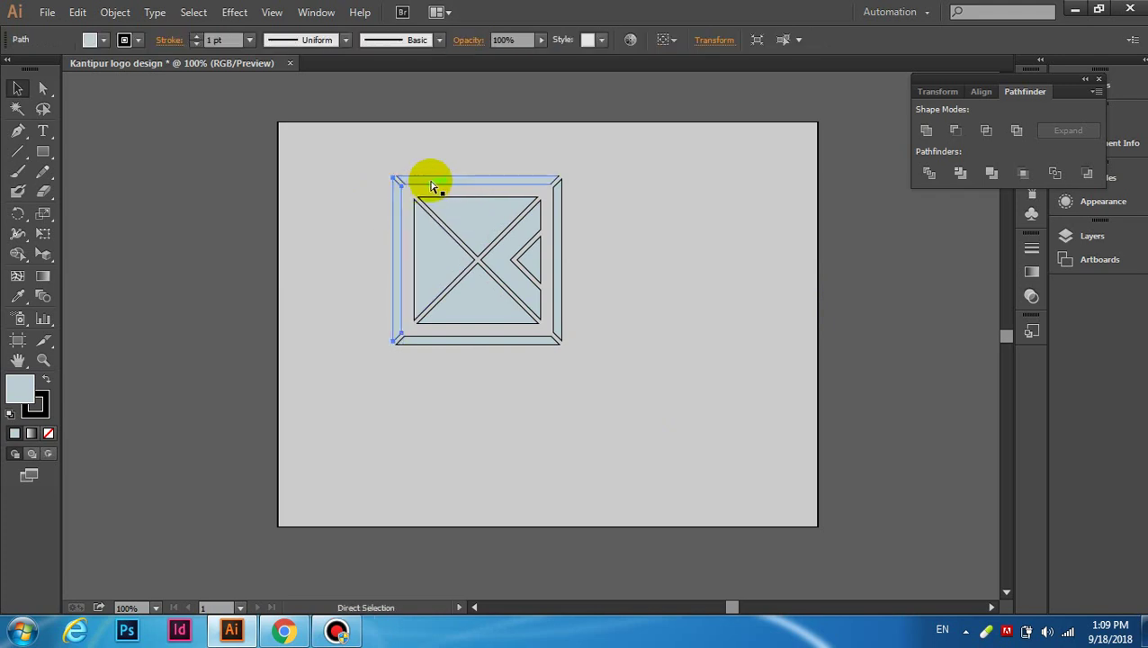
{"action": "left_click", "coordinate": [439, 183]}
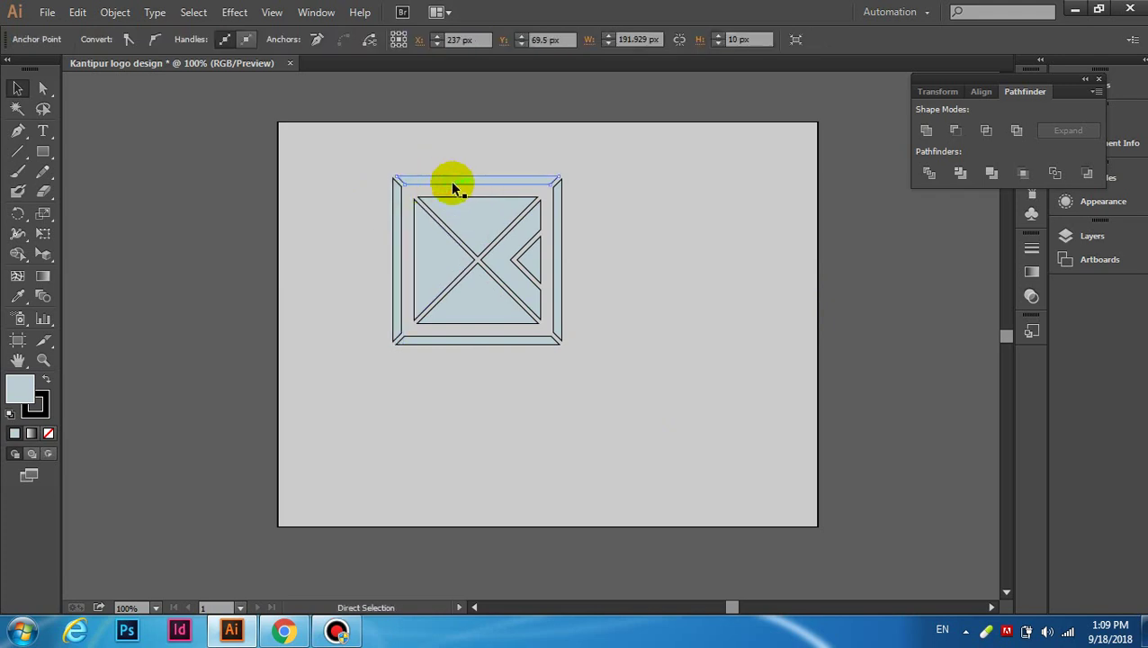
{"action": "left_click", "coordinate": [397, 212], "text": "shift"}
{"action": "left_click", "coordinate": [432, 340], "text": "shift"}
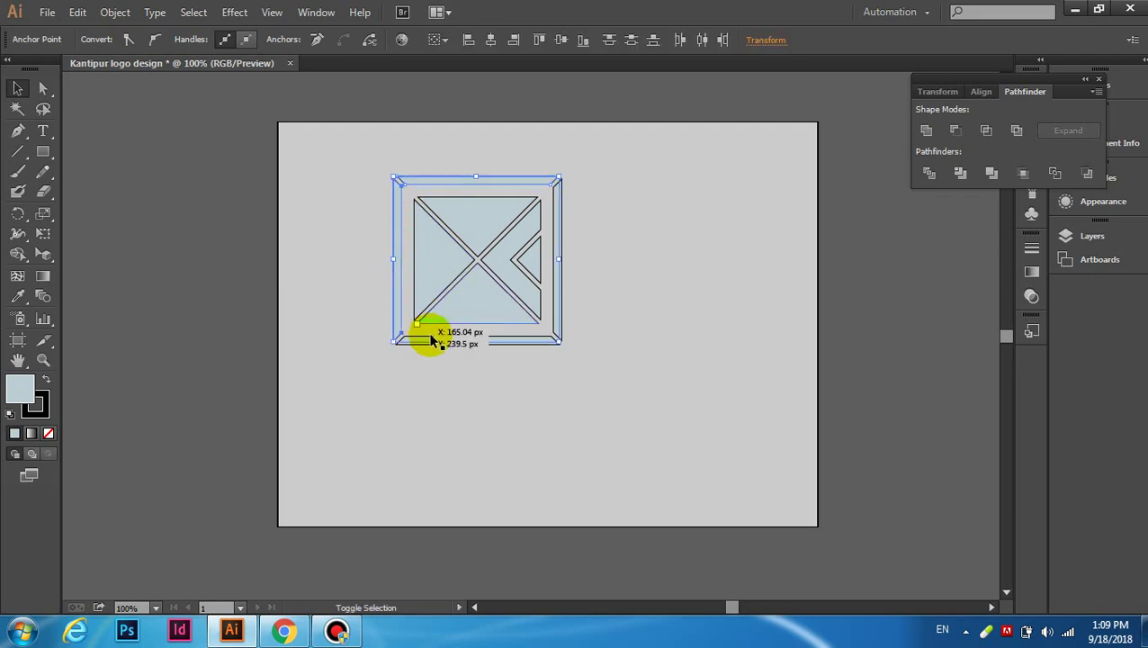
{"action": "left_click", "coordinate": [547, 269], "text": "shift"}
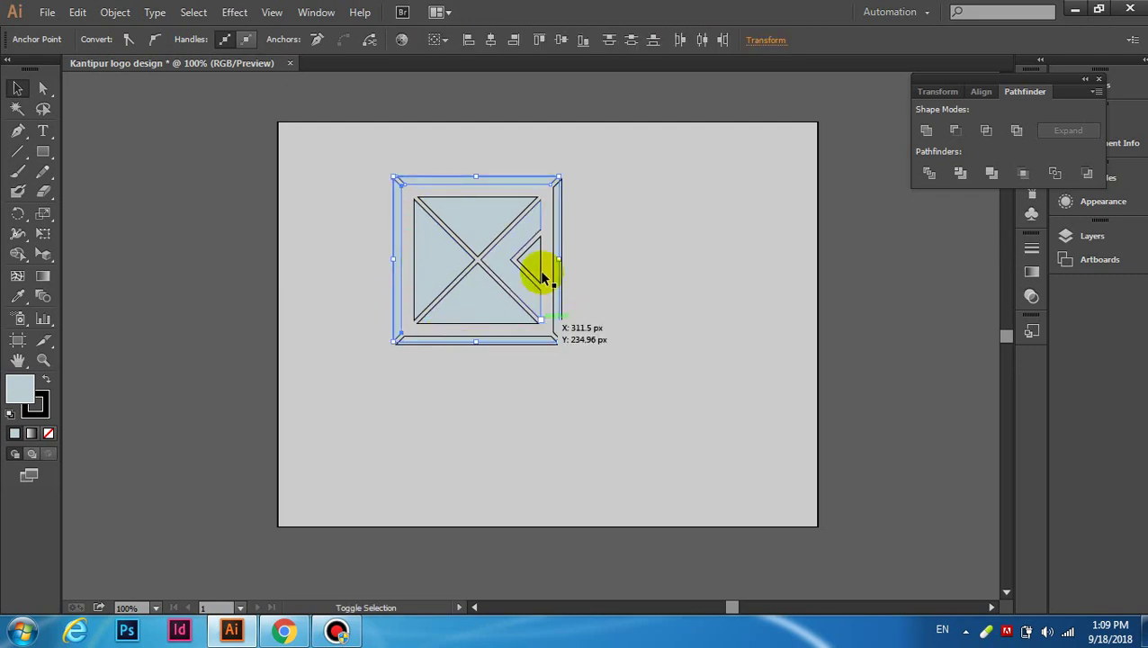
Step: Fill the selected frame bars with a light sky blue (#7DD3F9)
{"action": "double_click", "coordinate": [20, 389]}
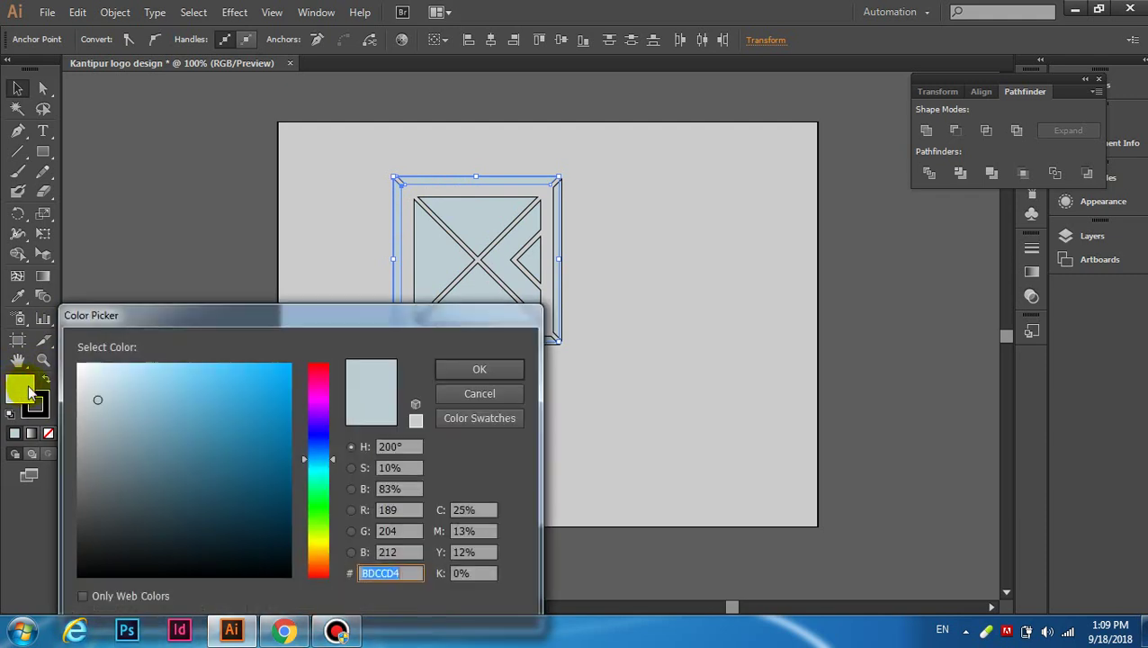
{"action": "left_click", "coordinate": [112, 392]}
{"action": "left_click", "coordinate": [121, 416]}
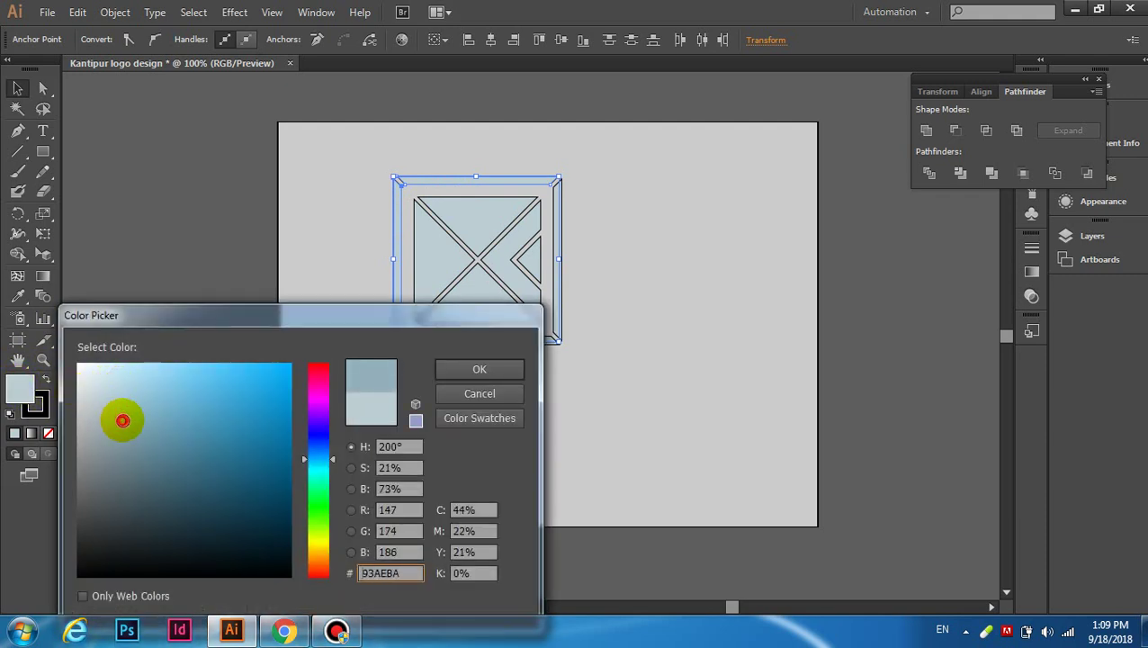
{"action": "left_click", "coordinate": [122, 406]}
{"action": "mouse_move", "coordinate": [121, 428]}
{"action": "left_mouse_down"}
{"action": "mouse_move", "coordinate": [140, 406]}
{"action": "mouse_move", "coordinate": [133, 430]}
{"action": "mouse_move", "coordinate": [128, 391]}
{"action": "mouse_move", "coordinate": [184, 368]}
{"action": "left_mouse_up"}
{"action": "left_click", "coordinate": [461, 371]}
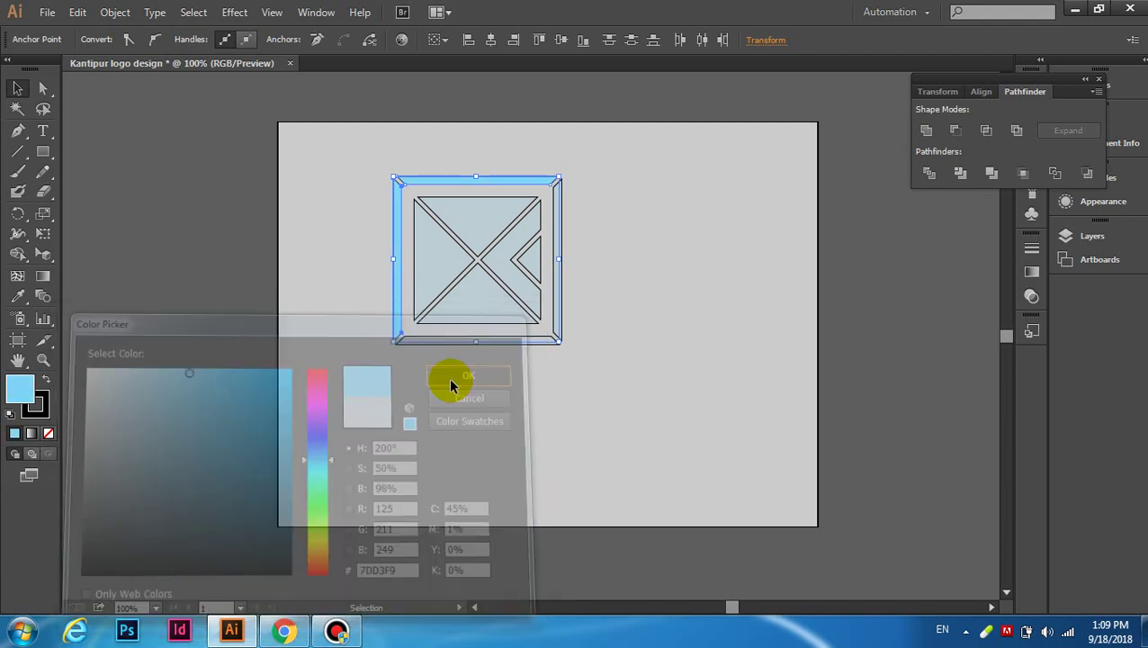
{"action": "left_click", "coordinate": [648, 345]}
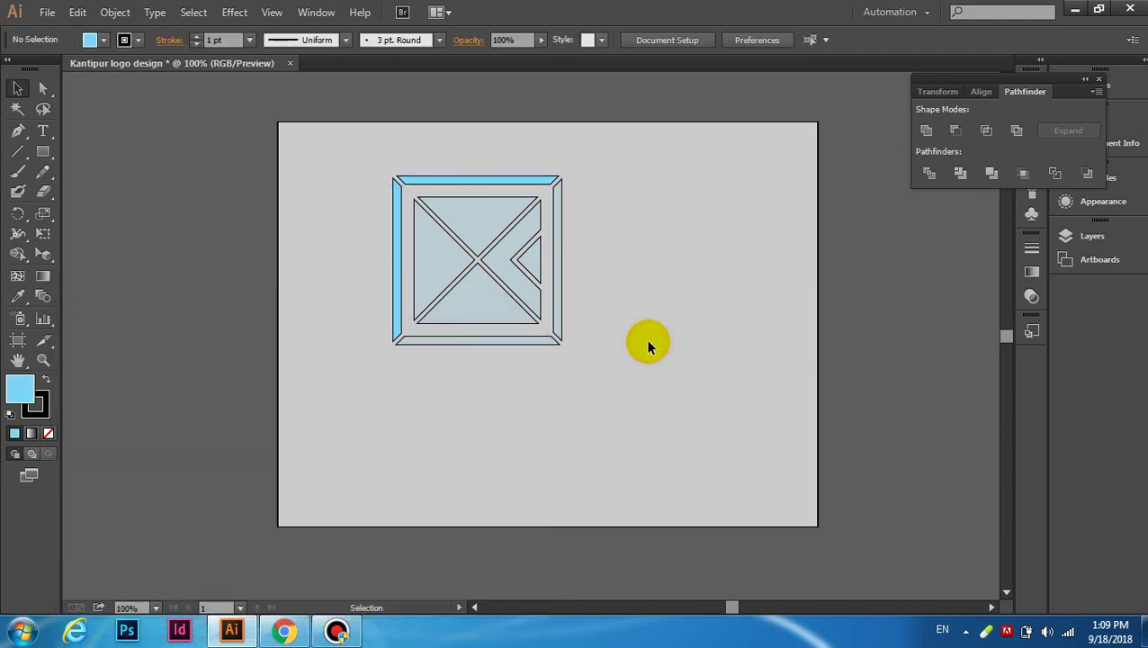
{"action": "left_click", "coordinate": [554, 277]}
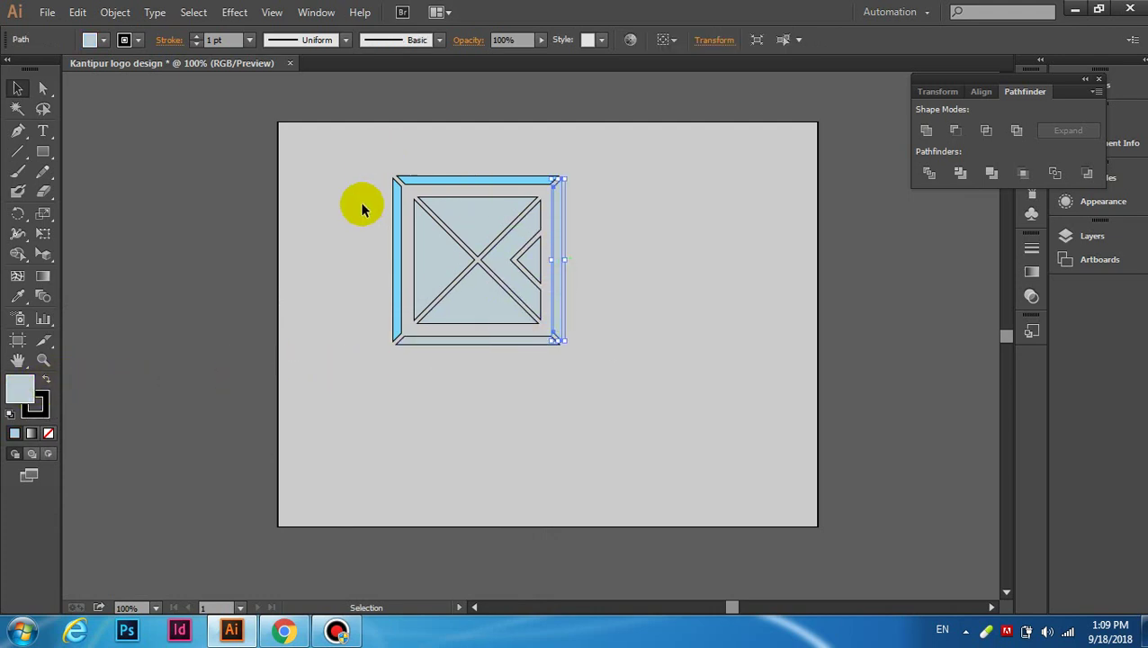
Step: Colour the remaining right and bottom frame bars the same sky blue
{"action": "left_click", "coordinate": [460, 340], "text": "shift"}
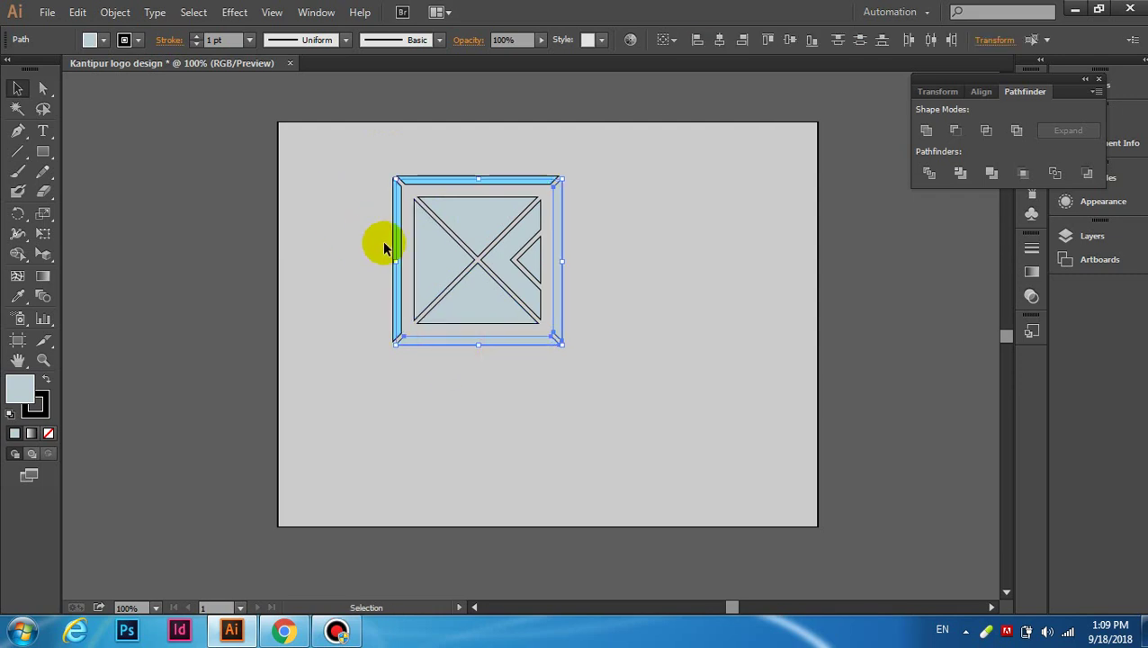
{"action": "left_click", "coordinate": [397, 241], "text": "shift"}
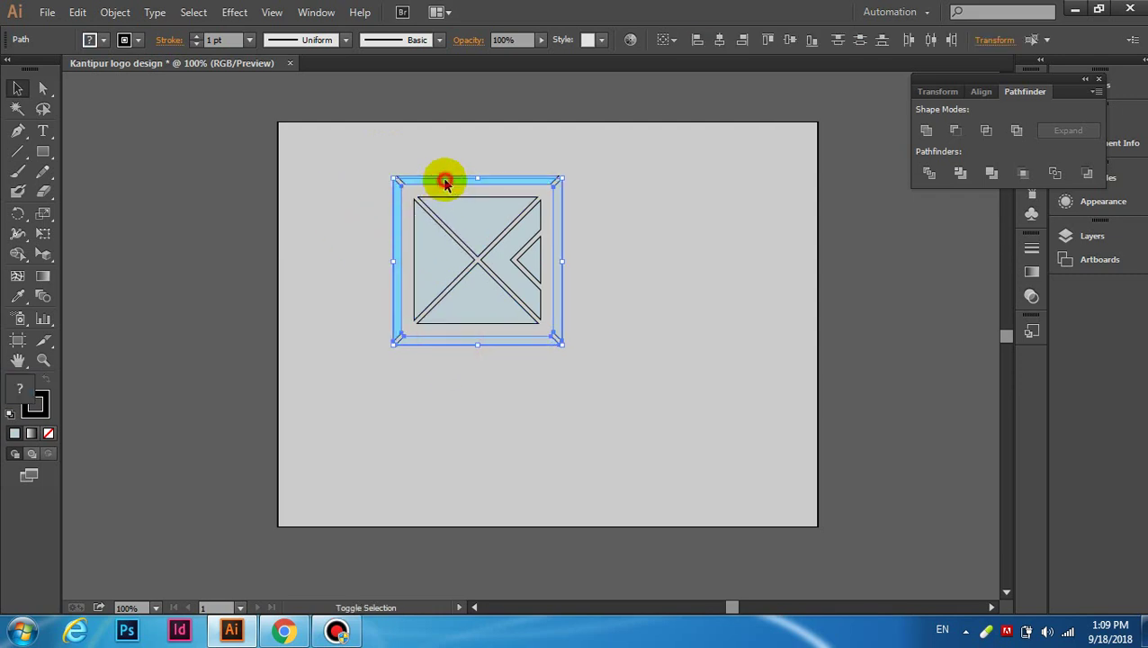
{"action": "left_click", "coordinate": [38, 409]}
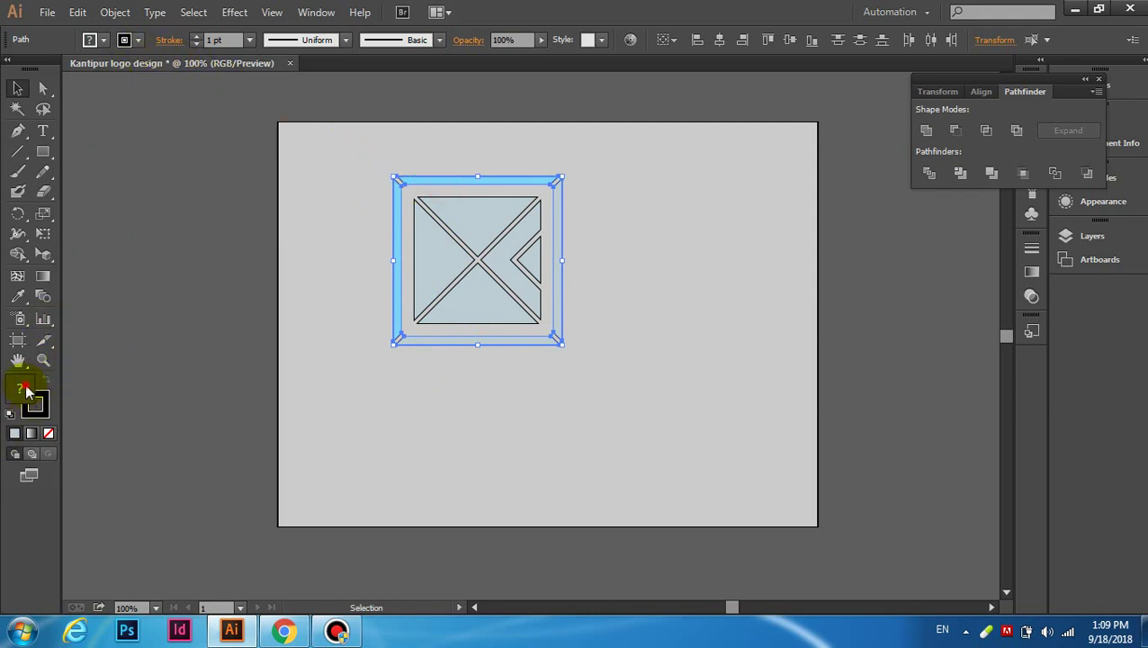
{"action": "double_click", "coordinate": [26, 386]}
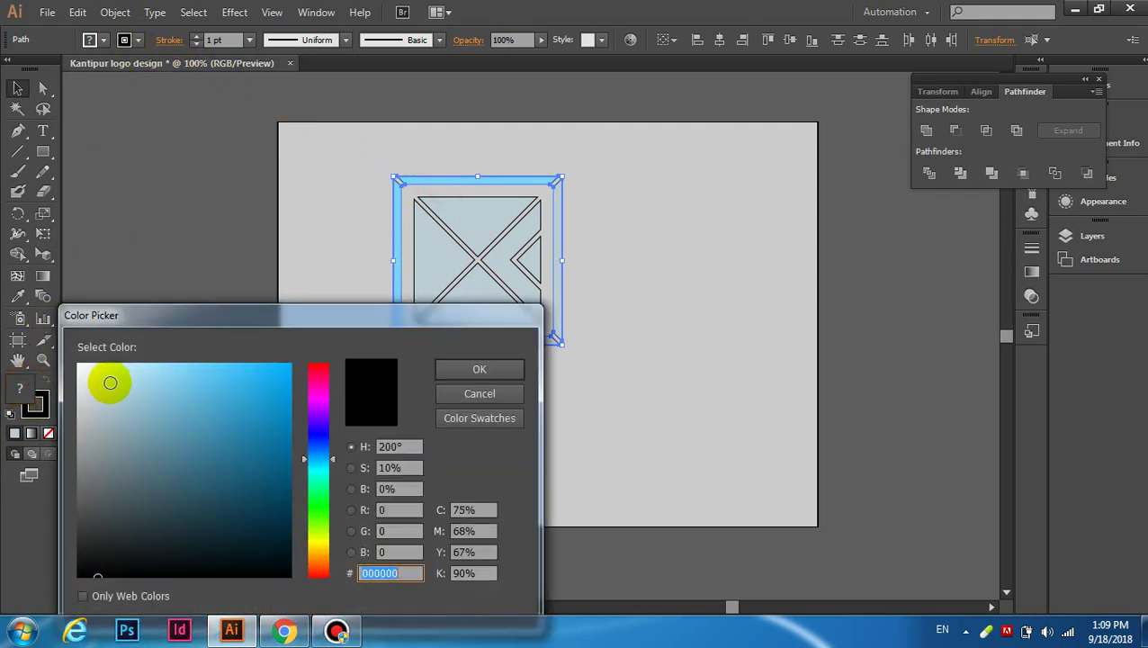
{"action": "left_click", "coordinate": [183, 370]}
{"action": "left_click_drag", "start_coordinate": [182, 370], "coordinate": [210, 372]}
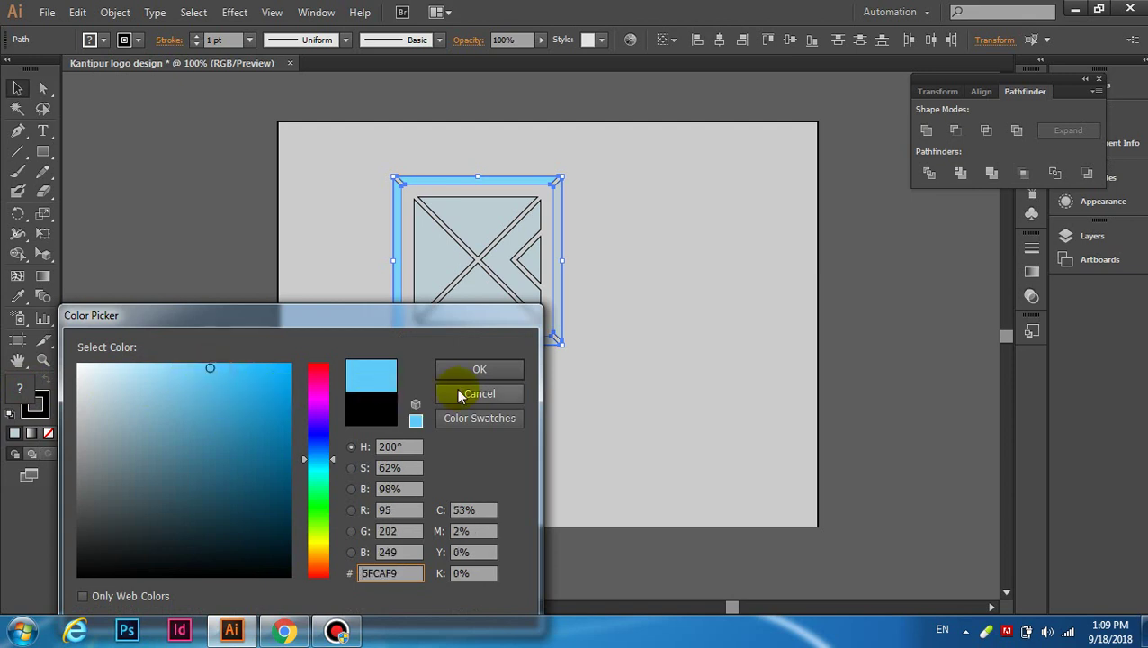
{"action": "left_click", "coordinate": [468, 368]}
{"action": "left_click", "coordinate": [670, 361]}
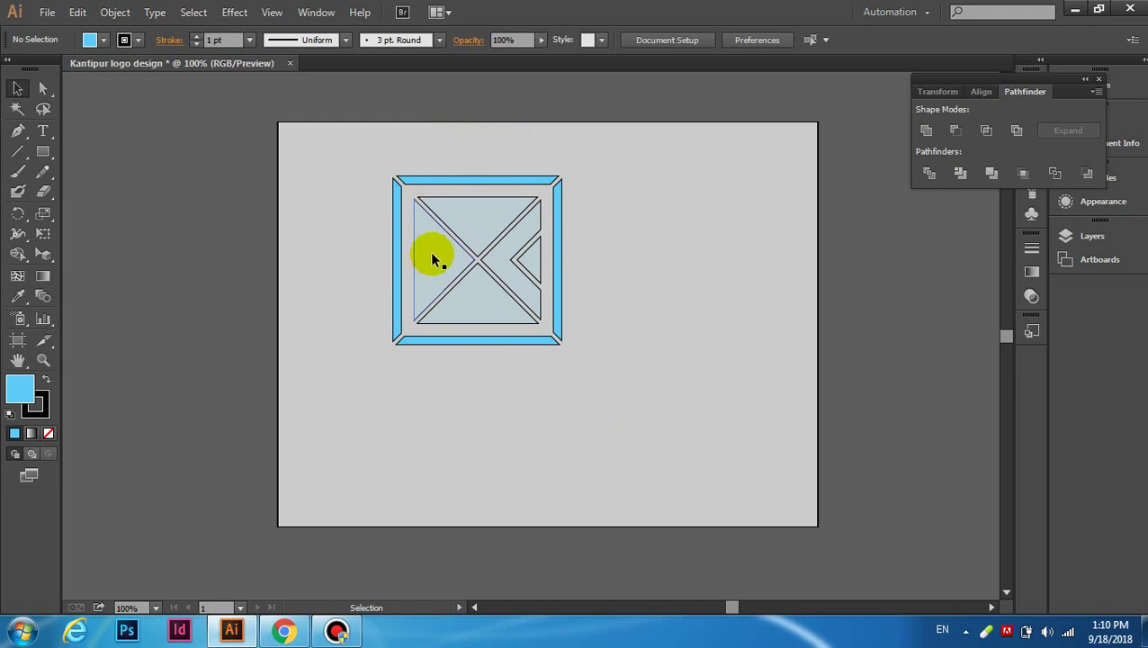
{"action": "left_click", "coordinate": [501, 259]}
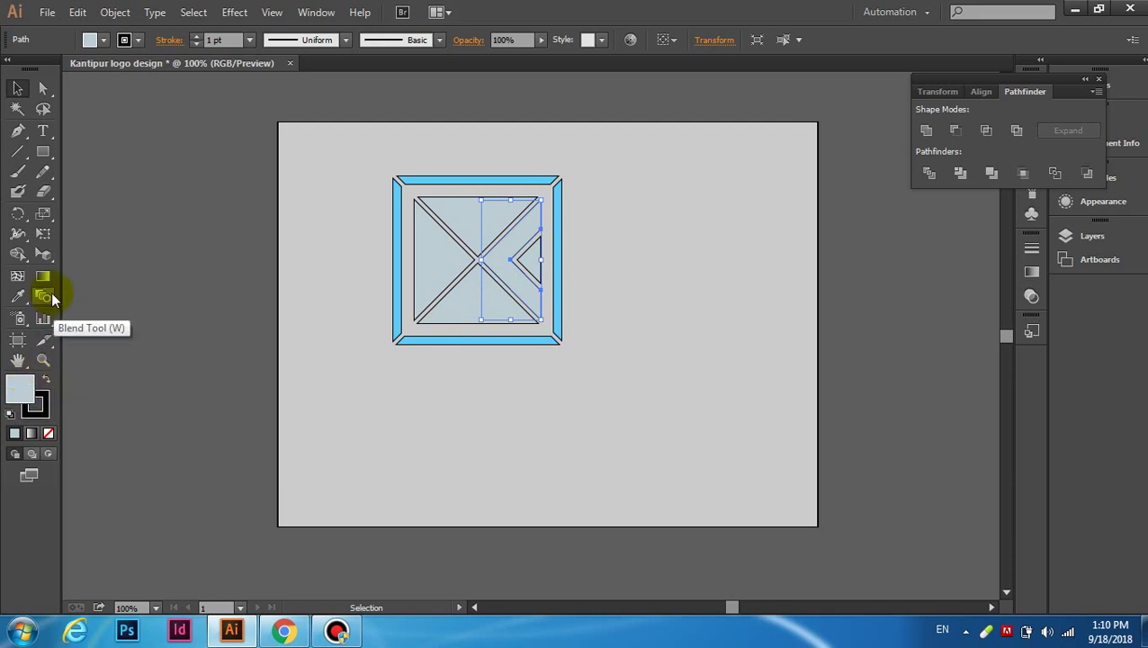
Step: Apply a linear gradient to the chevron and set a bright purple gradient colour
{"action": "left_click", "coordinate": [45, 281]}
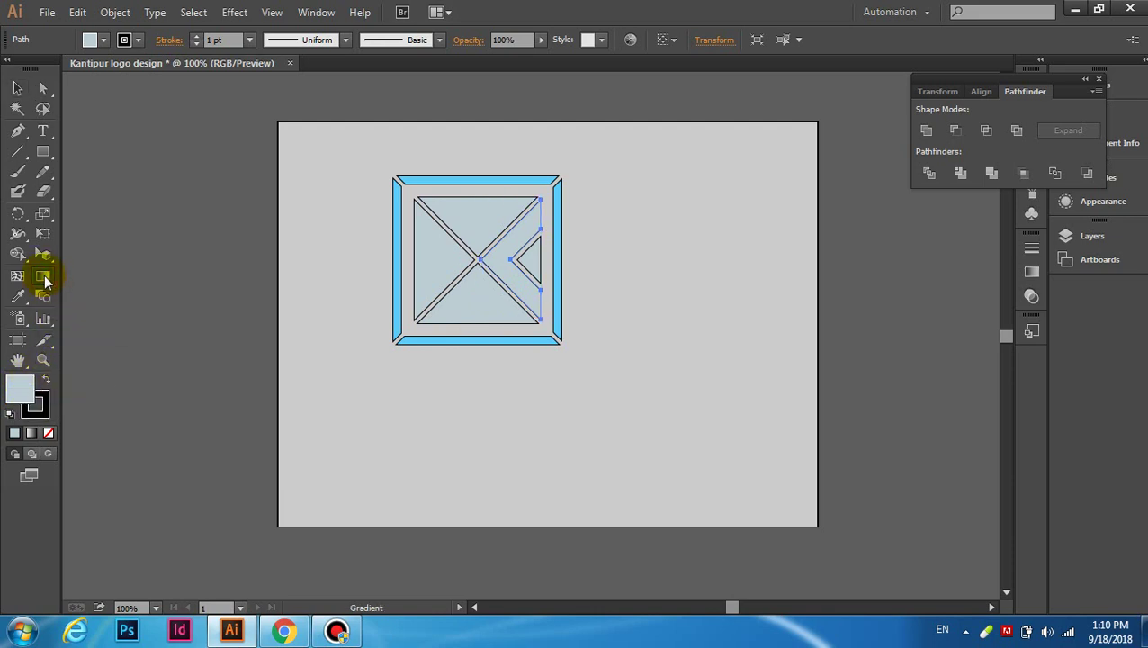
{"action": "double_click", "coordinate": [45, 282]}
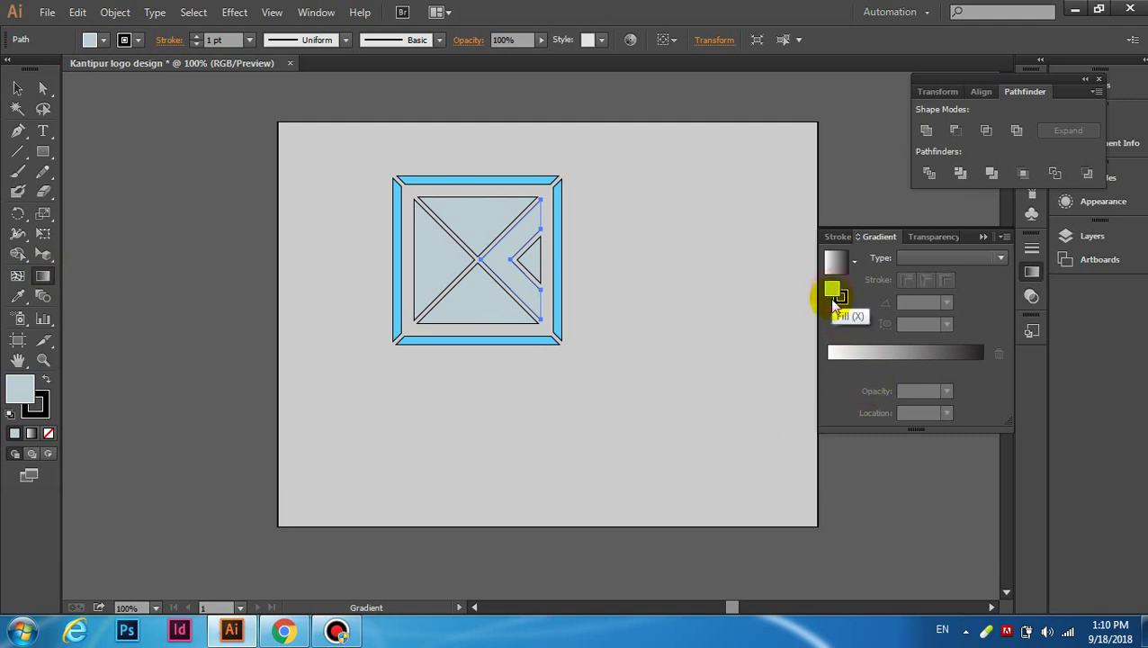
{"action": "left_click", "coordinate": [855, 261]}
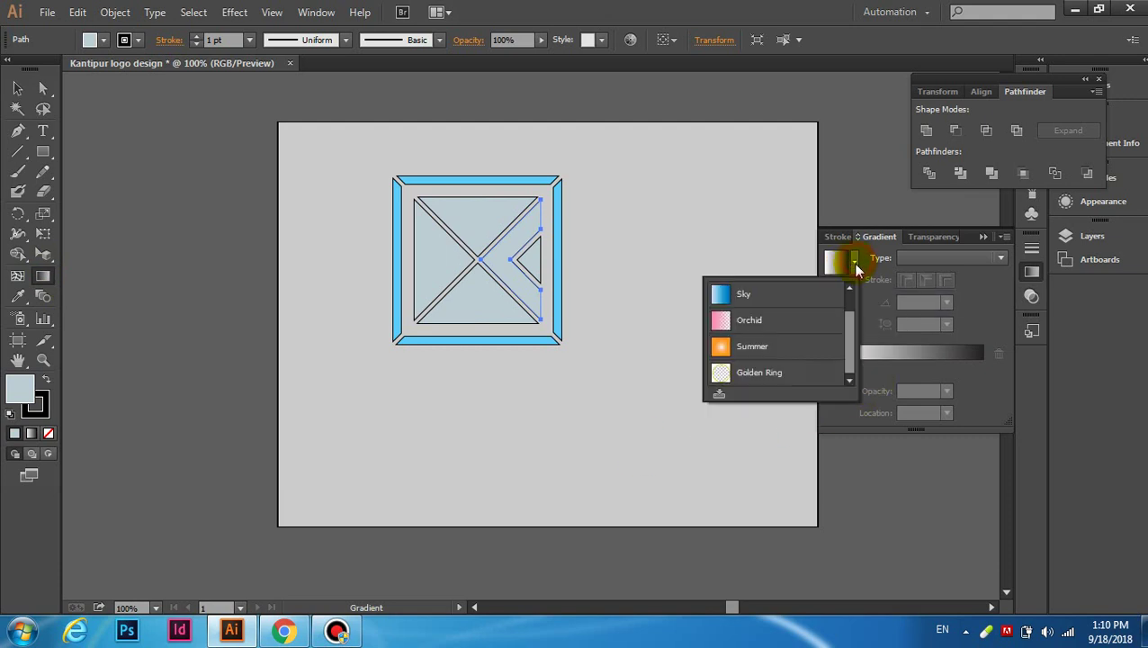
{"action": "left_click", "coordinate": [781, 290]}
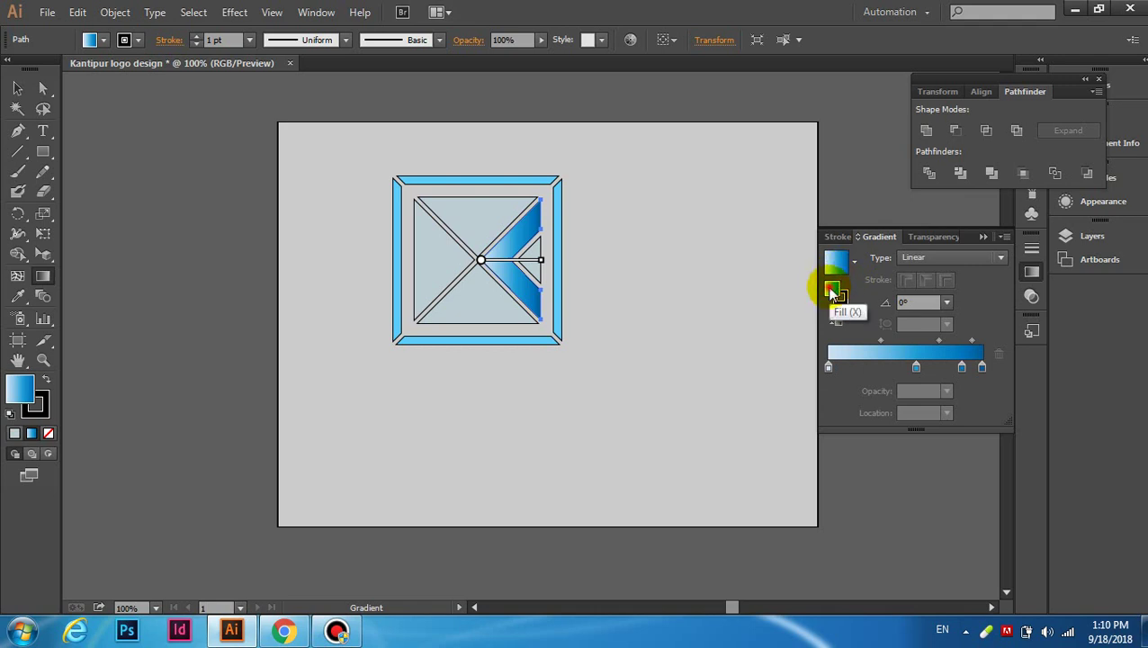
{"action": "double_click", "coordinate": [833, 294]}
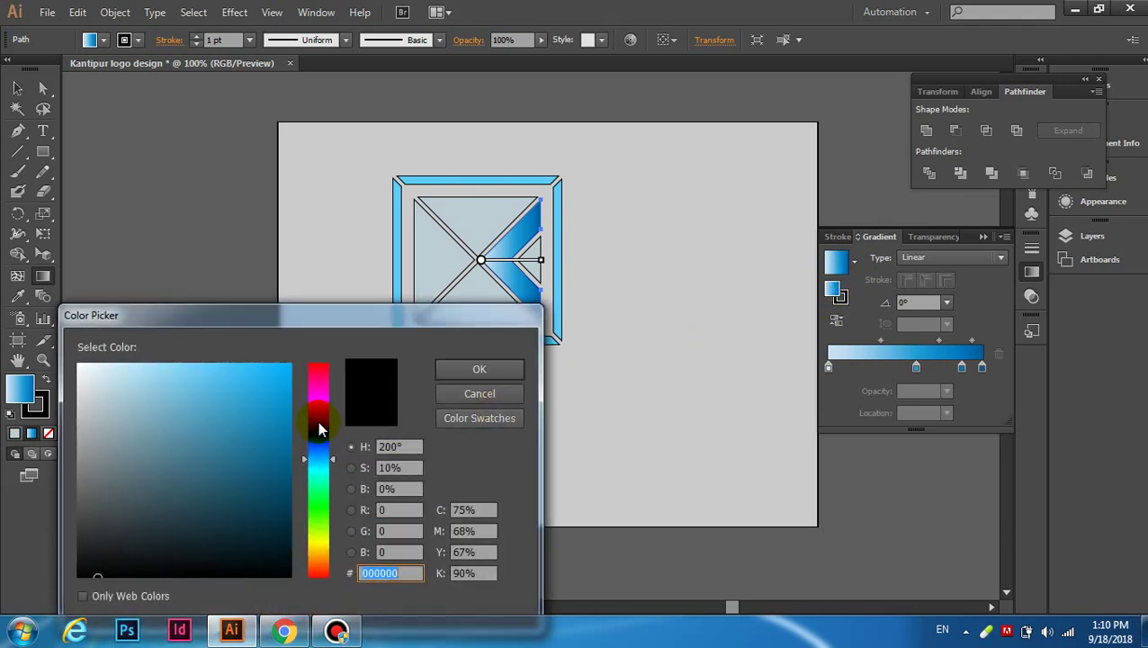
{"action": "left_click", "coordinate": [320, 409]}
{"action": "mouse_move", "coordinate": [259, 418]}
{"action": "left_mouse_down"}
{"action": "mouse_move", "coordinate": [223, 426]}
{"action": "mouse_move", "coordinate": [201, 385]}
{"action": "mouse_move", "coordinate": [238, 368]}
{"action": "left_mouse_up"}
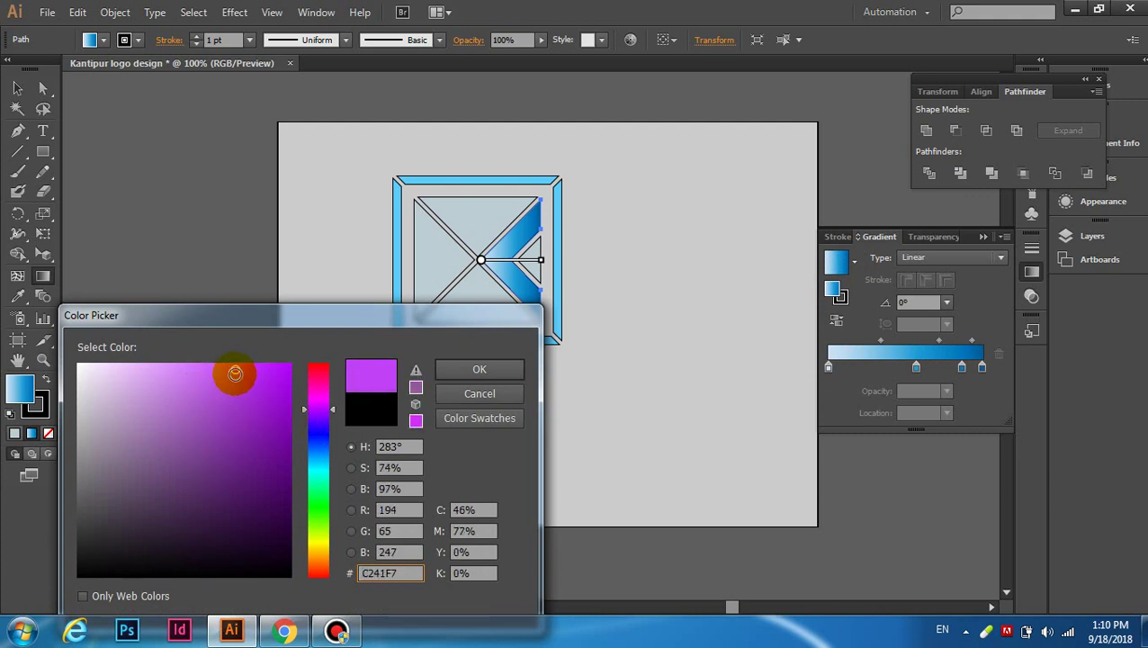
{"action": "left_click", "coordinate": [477, 369]}
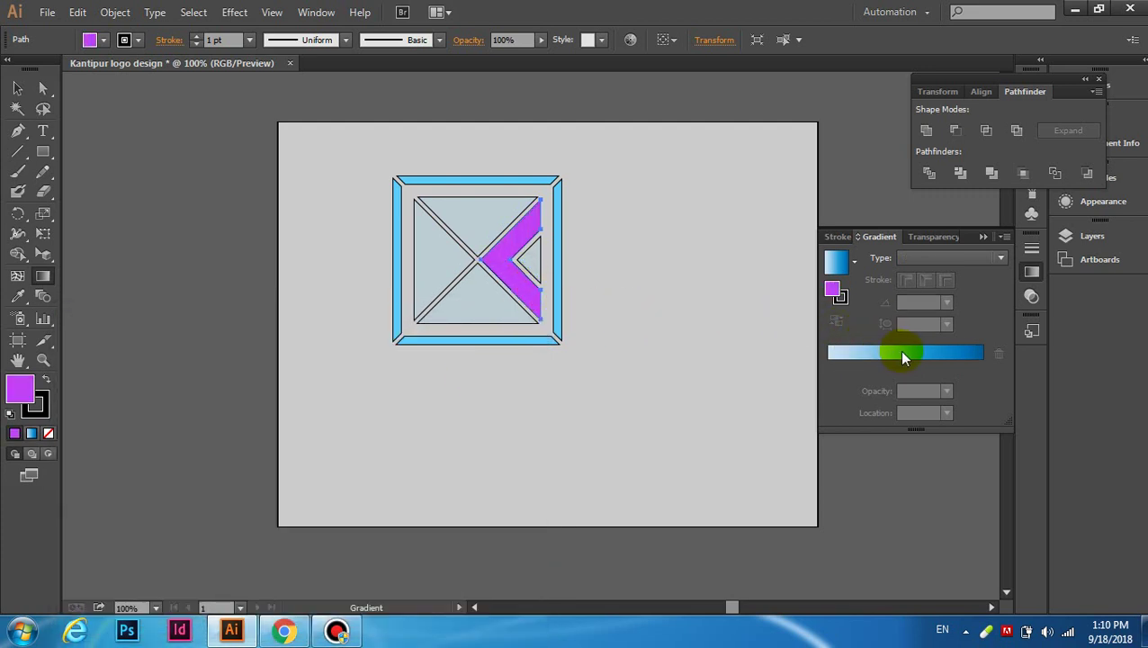
Step: Restore the linear gradient and give its leftmost stop a light purple colour
{"action": "left_click", "coordinate": [889, 354]}
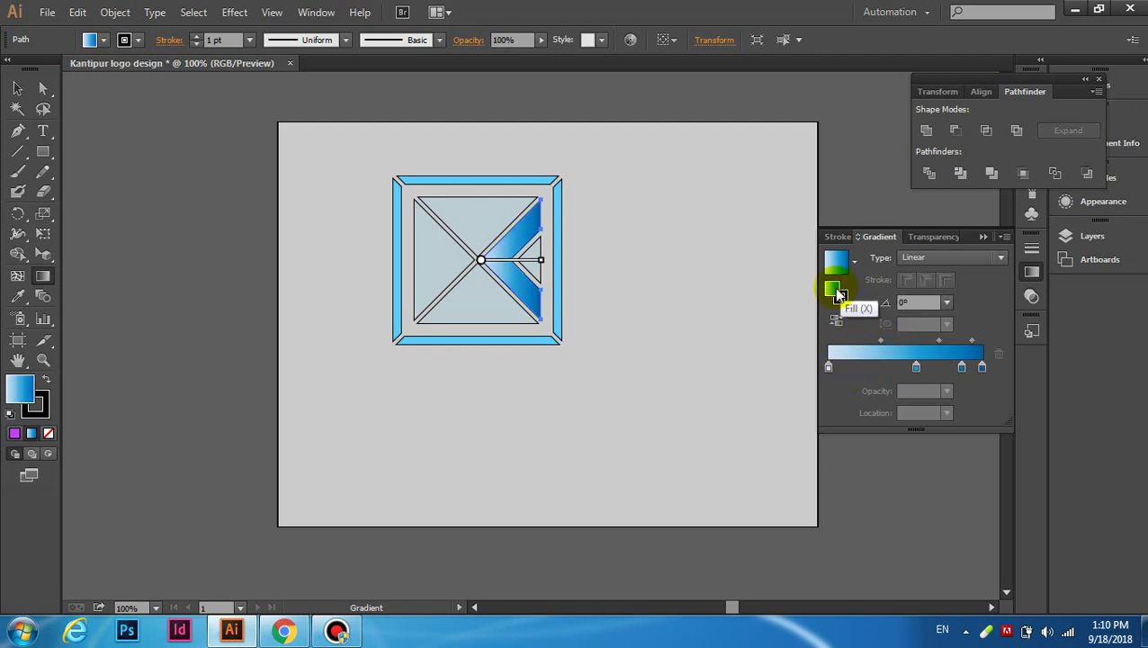
{"action": "left_click", "coordinate": [916, 368]}
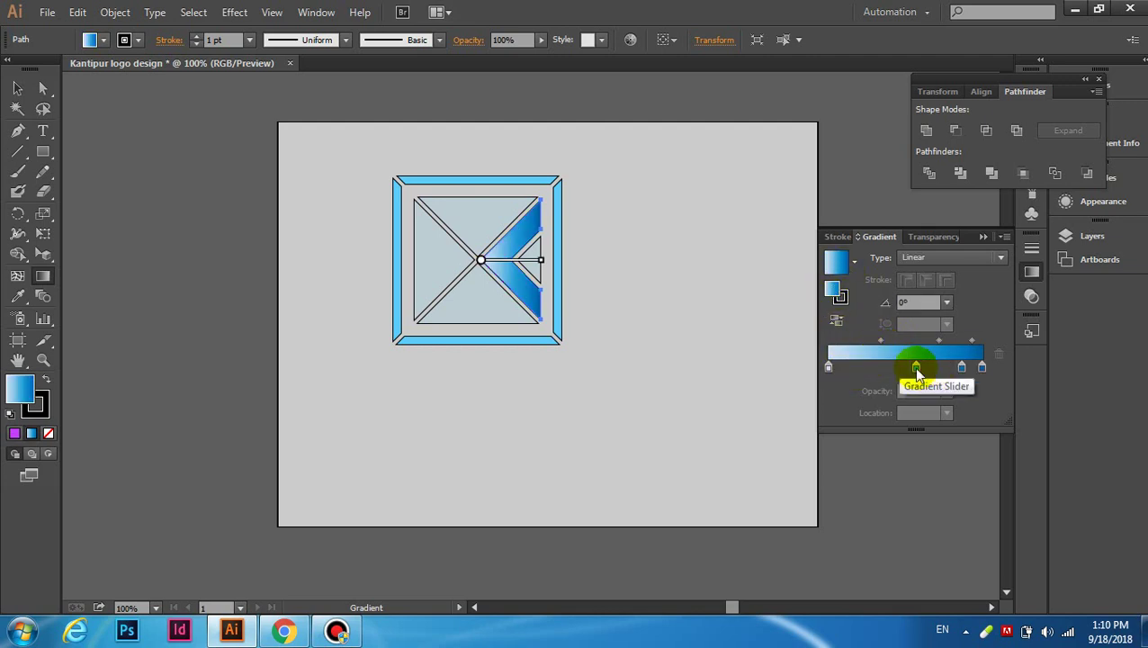
{"action": "left_click", "coordinate": [916, 368]}
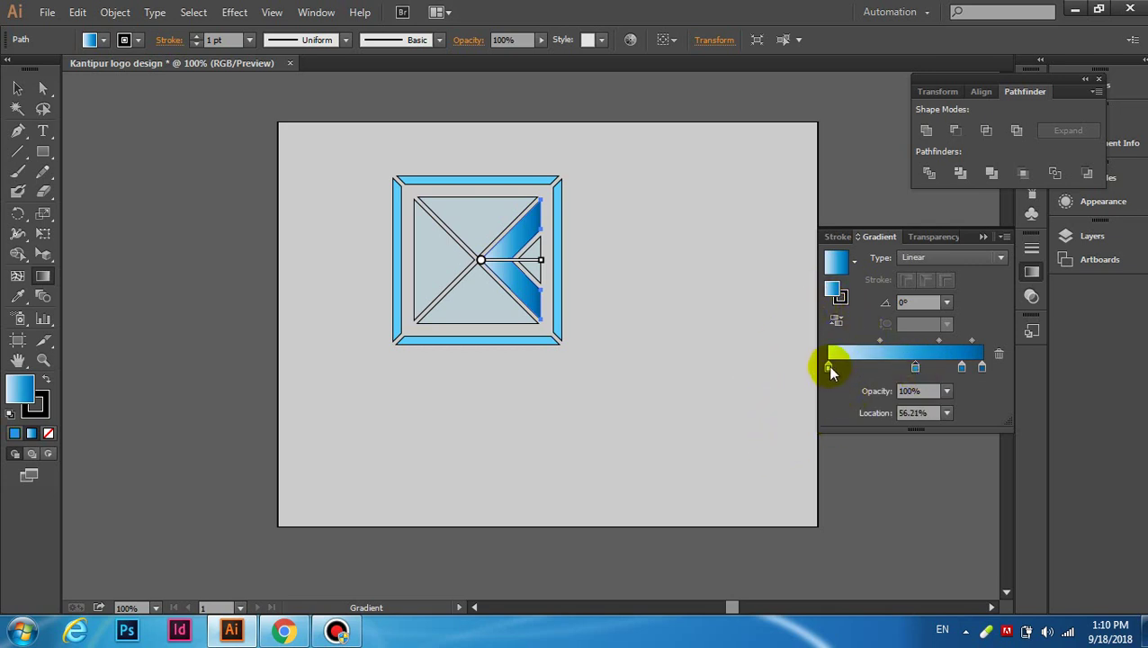
{"action": "left_click", "coordinate": [828, 366]}
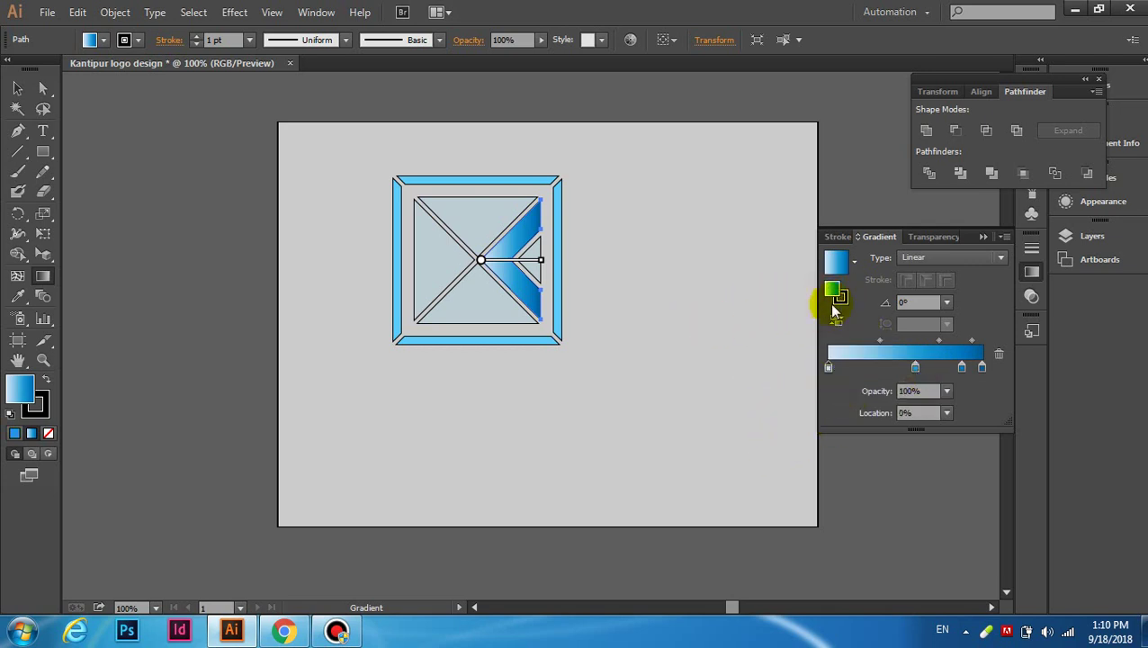
{"action": "left_click", "coordinate": [833, 289]}
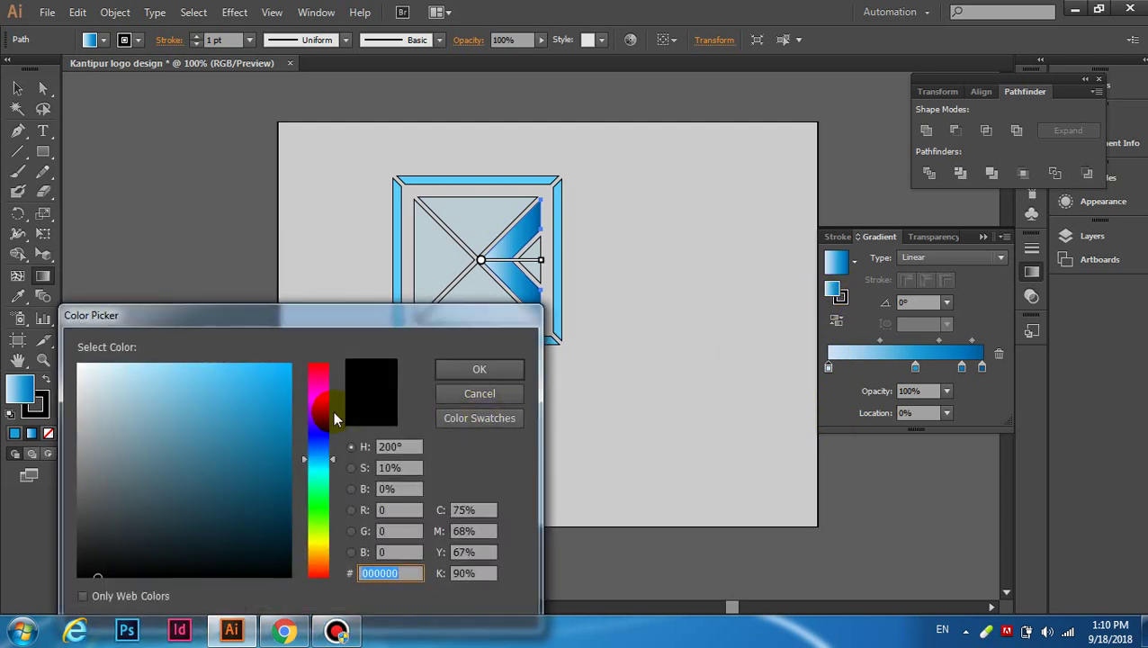
{"action": "left_click", "coordinate": [319, 414]}
{"action": "left_click", "coordinate": [242, 377]}
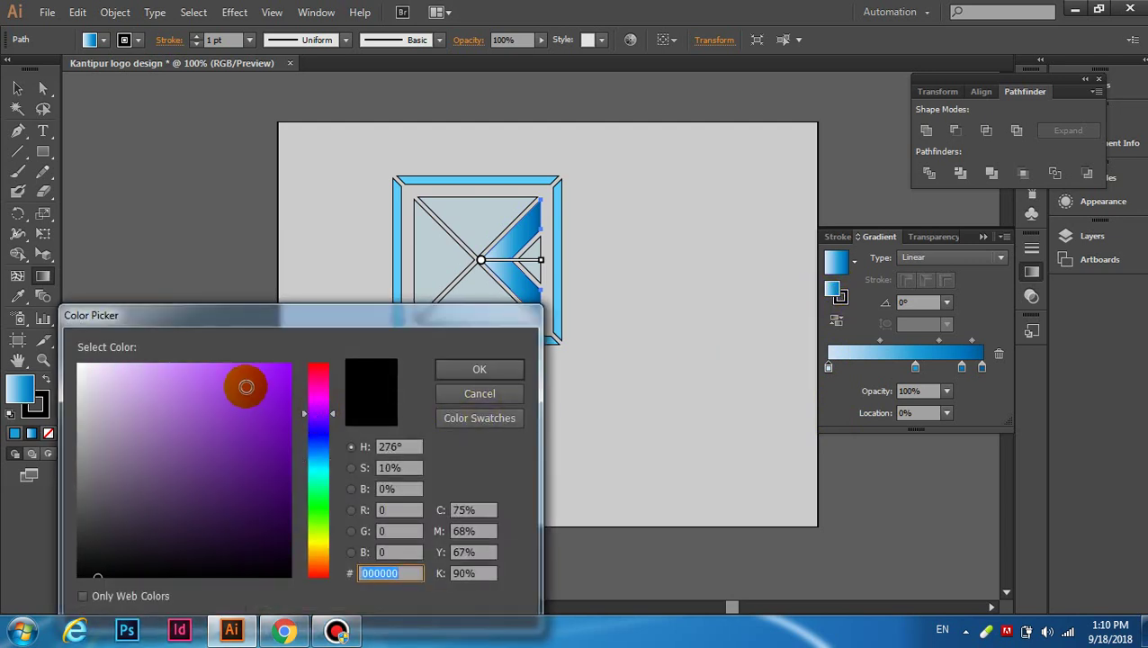
{"action": "left_click", "coordinate": [479, 371]}
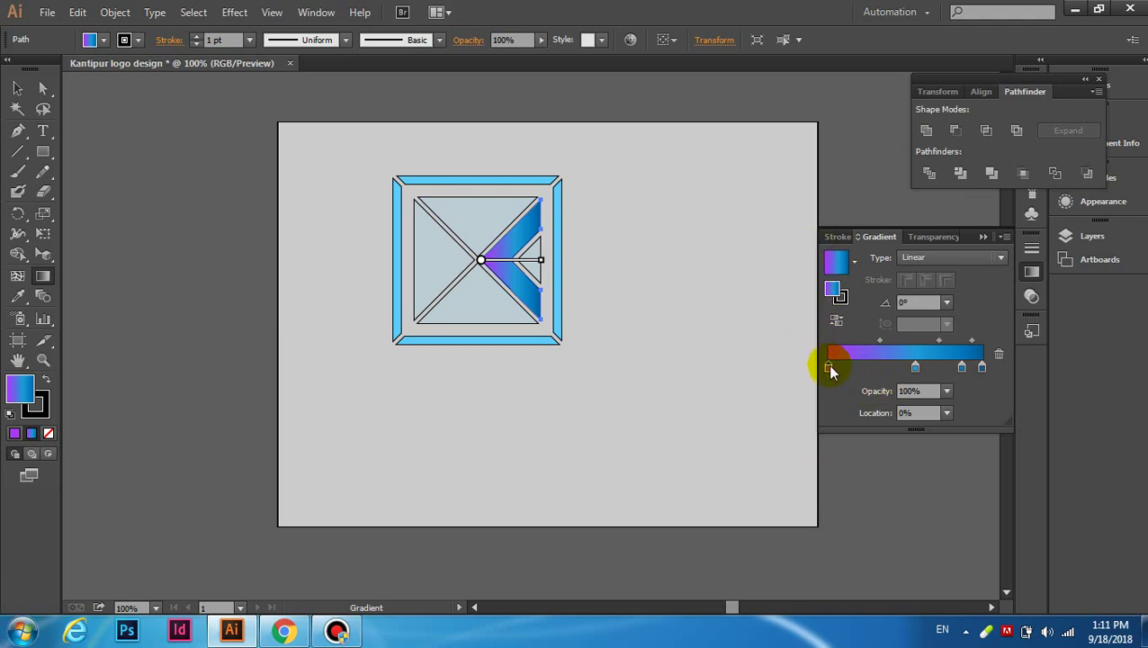
Step: Move the left stop inward and make the middle stop deep purple #8F14AD at 56.21%
{"action": "left_click_drag", "start_coordinate": [828, 365], "coordinate": [859, 365]}
{"action": "left_click", "coordinate": [916, 366]}
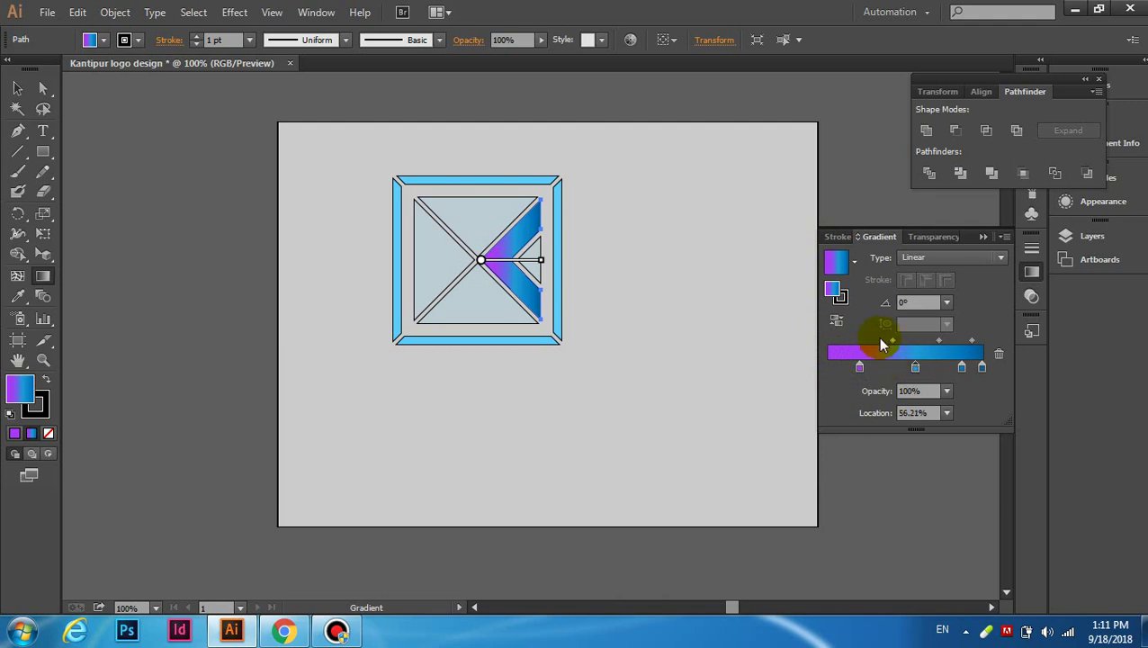
{"action": "double_click", "coordinate": [825, 296]}
{"action": "left_click_drag", "start_coordinate": [320, 436], "coordinate": [295, 416]}
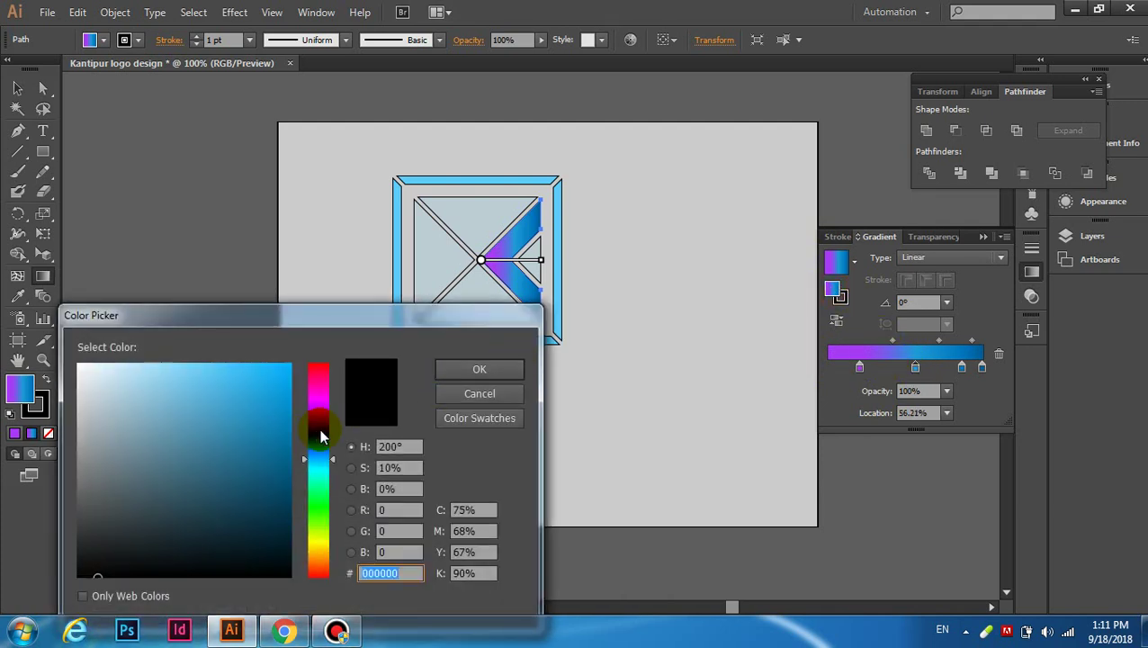
{"action": "left_click", "coordinate": [263, 453]}
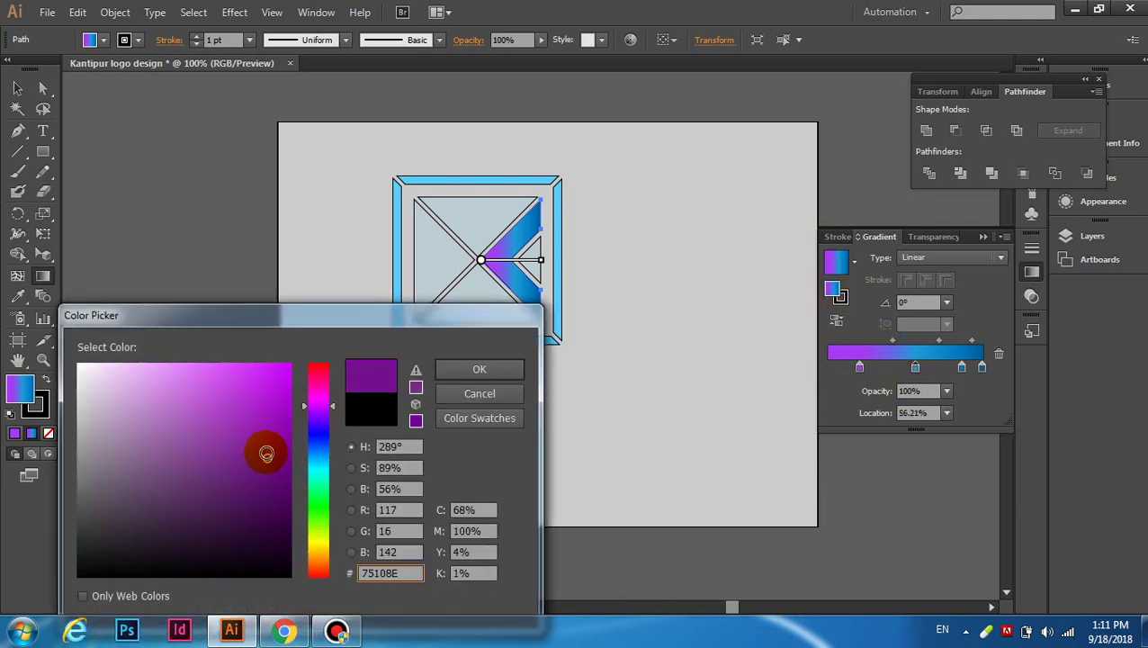
{"action": "left_click", "coordinate": [243, 392]}
{"action": "left_click", "coordinate": [267, 432]}
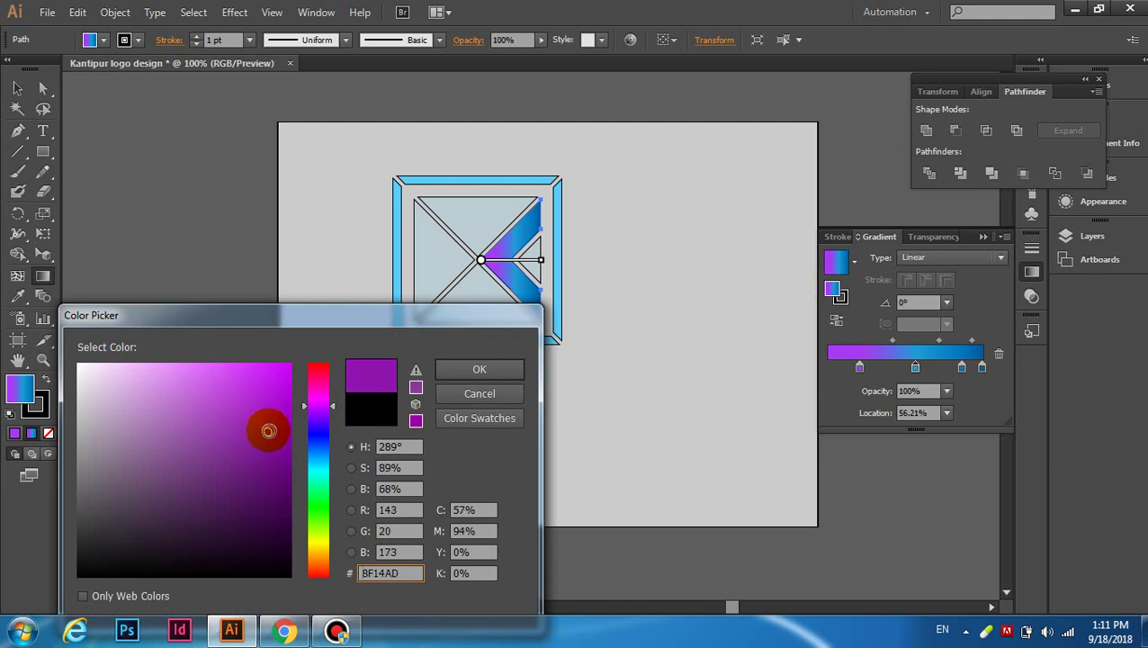
{"action": "left_click", "coordinate": [475, 370]}
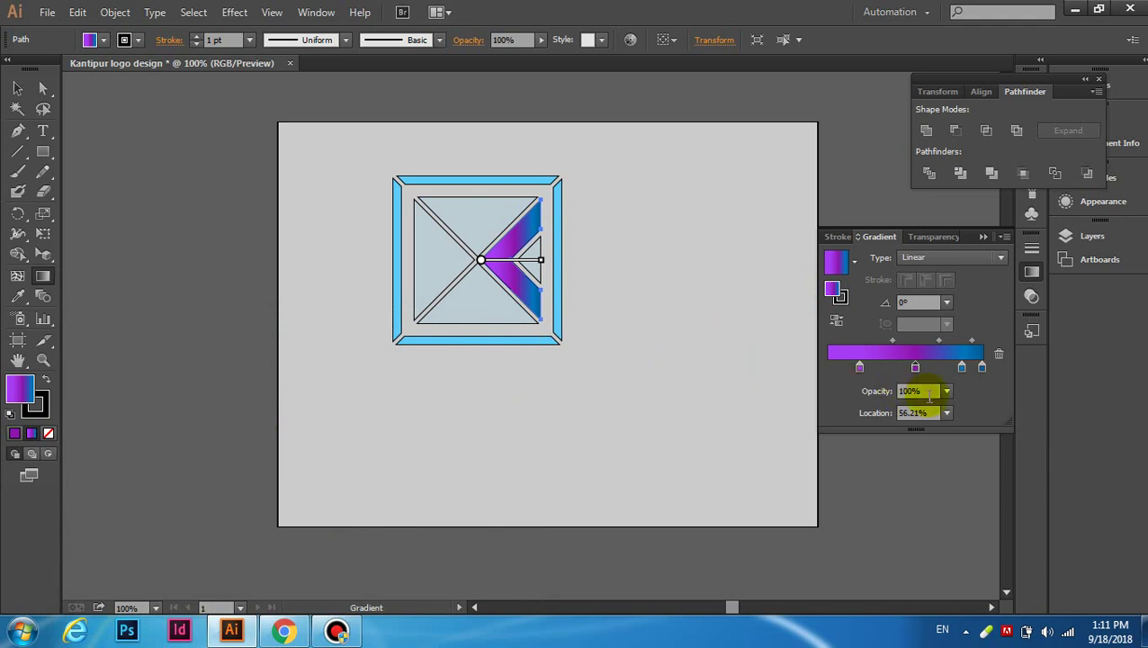
Step: Nudge the middle stops and give the stop near 86% a muted soft purple
{"action": "left_click", "coordinate": [914, 370]}
{"action": "left_click_drag", "start_coordinate": [915, 370], "coordinate": [934, 368]}
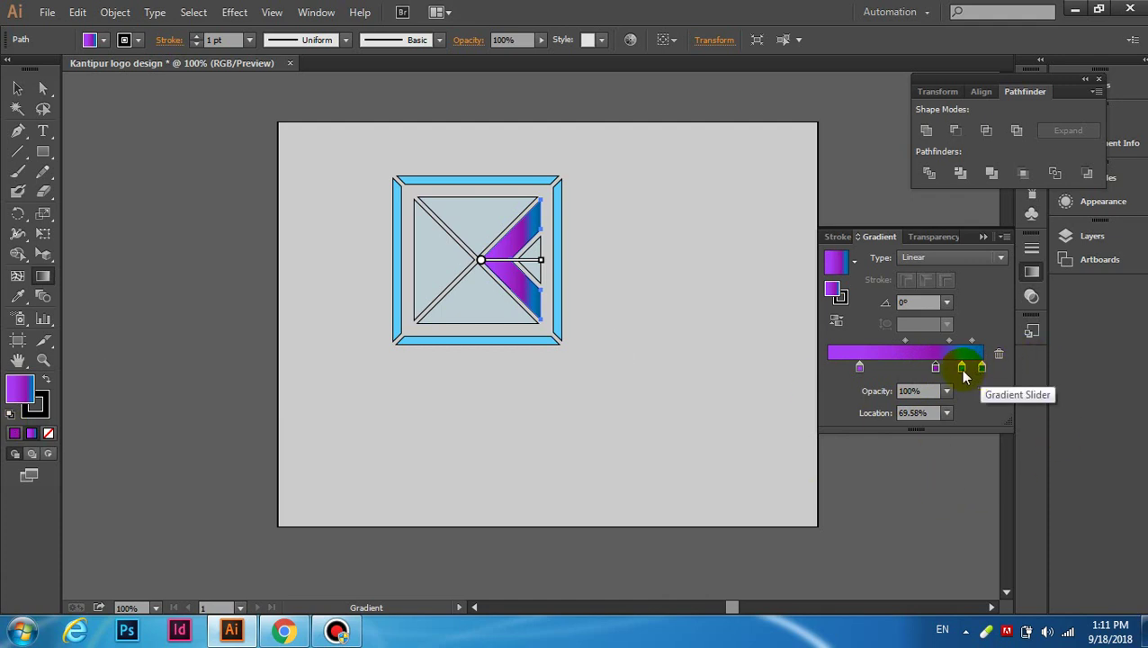
{"action": "left_click", "coordinate": [962, 368]}
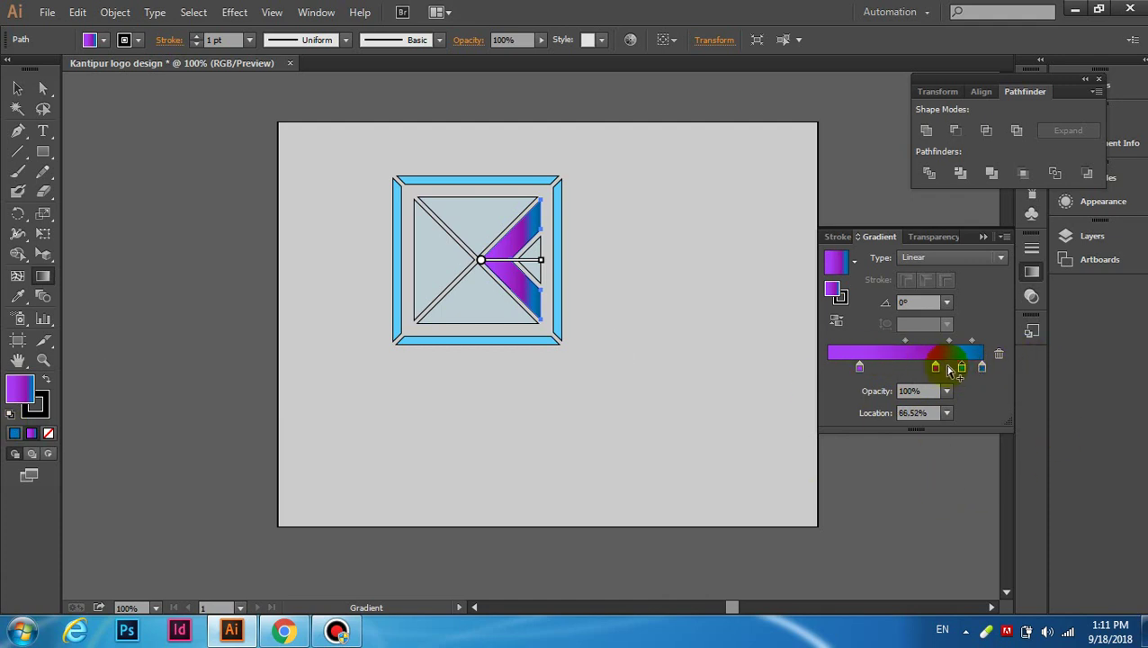
{"action": "left_click_drag", "start_coordinate": [964, 372], "coordinate": [961, 372]}
{"action": "left_click", "coordinate": [980, 368]}
{"action": "left_click", "coordinate": [961, 368]}
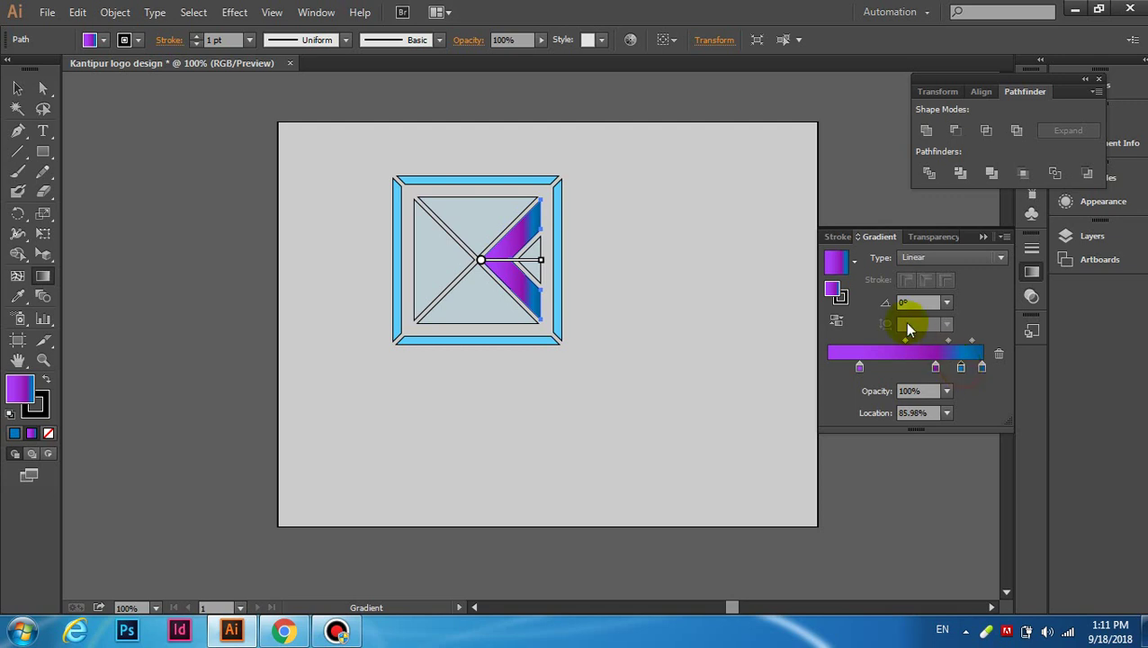
{"action": "double_click", "coordinate": [838, 295]}
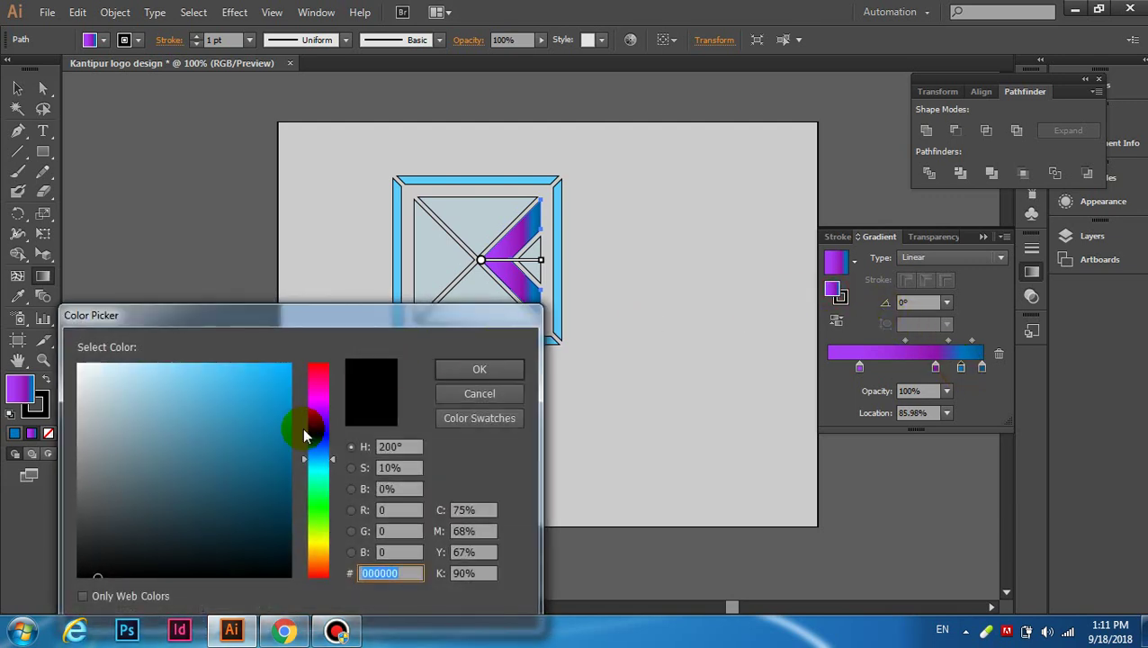
{"action": "mouse_move", "coordinate": [322, 420]}
{"action": "left_mouse_down"}
{"action": "mouse_move", "coordinate": [325, 397]}
{"action": "mouse_move", "coordinate": [322, 412]}
{"action": "left_mouse_up"}
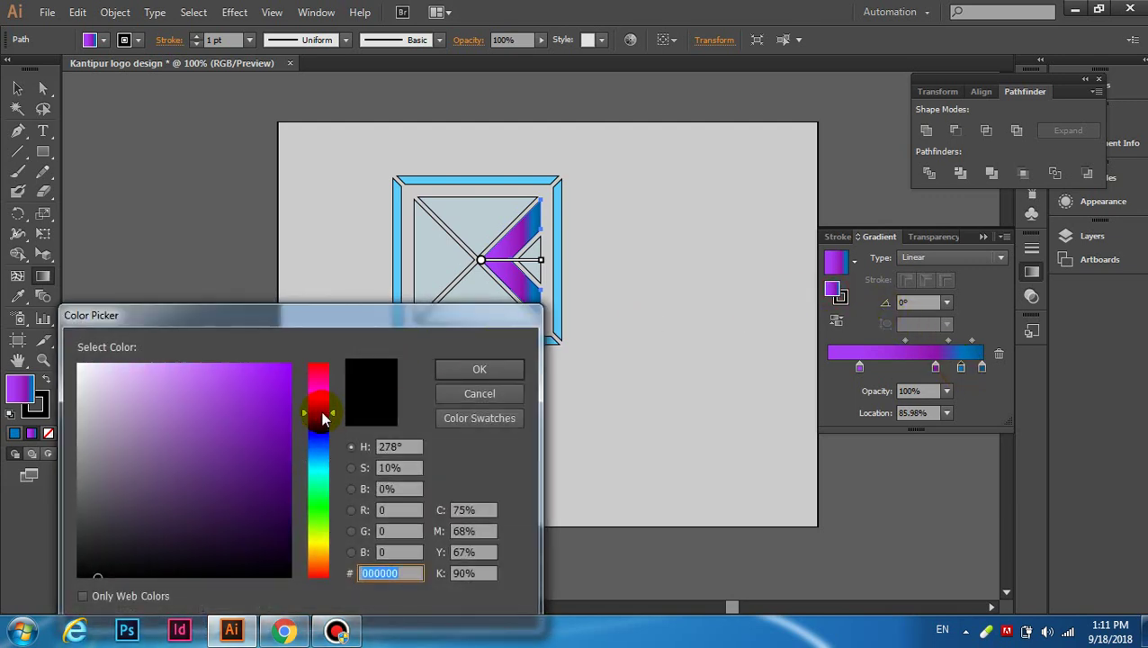
{"action": "mouse_move", "coordinate": [203, 389]}
{"action": "left_mouse_down"}
{"action": "mouse_move", "coordinate": [167, 388]}
{"action": "mouse_move", "coordinate": [173, 410]}
{"action": "left_mouse_up"}
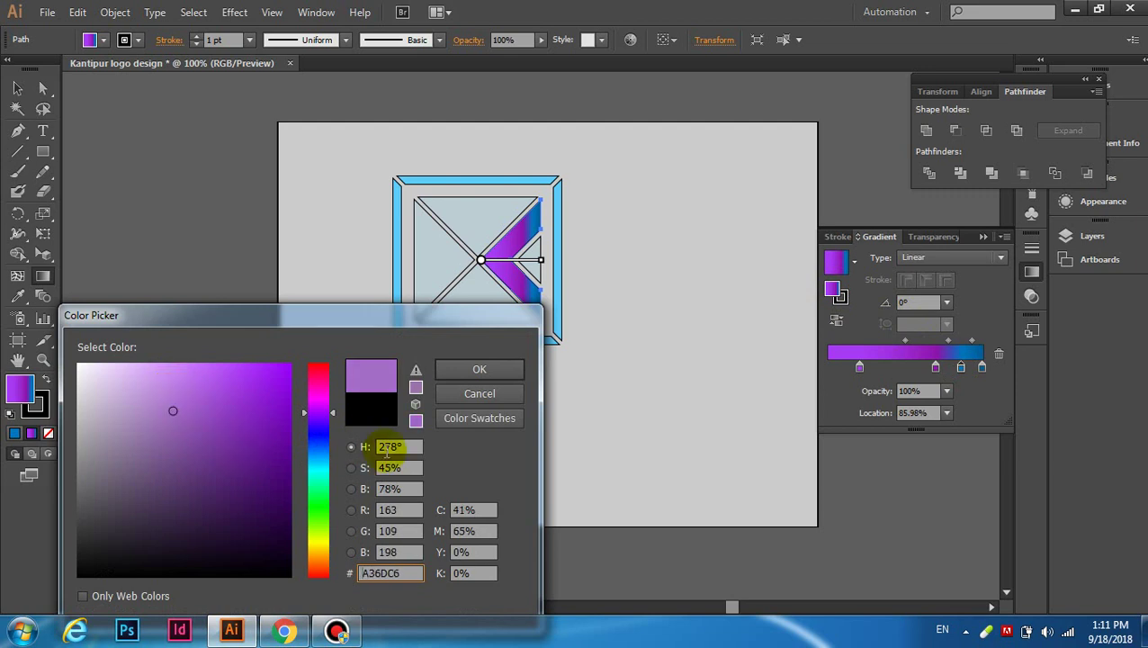
{"action": "left_click", "coordinate": [477, 370]}
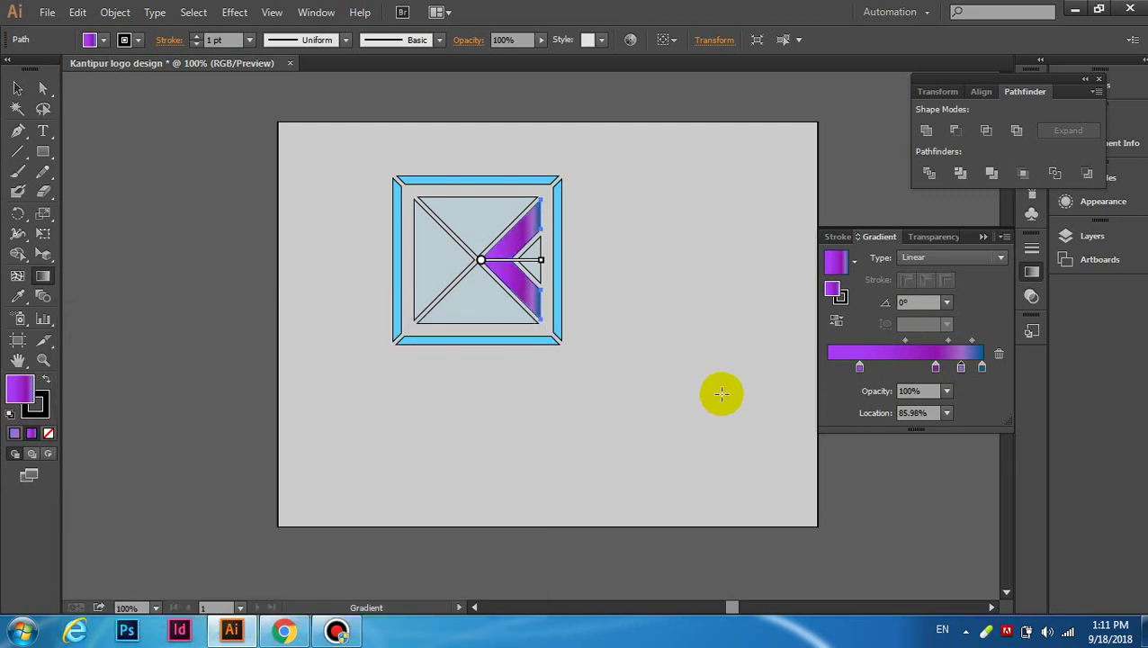
Step: Set the chevron gradient's rightmost stop to light pink C6ACCC
{"action": "left_click", "coordinate": [981, 369]}
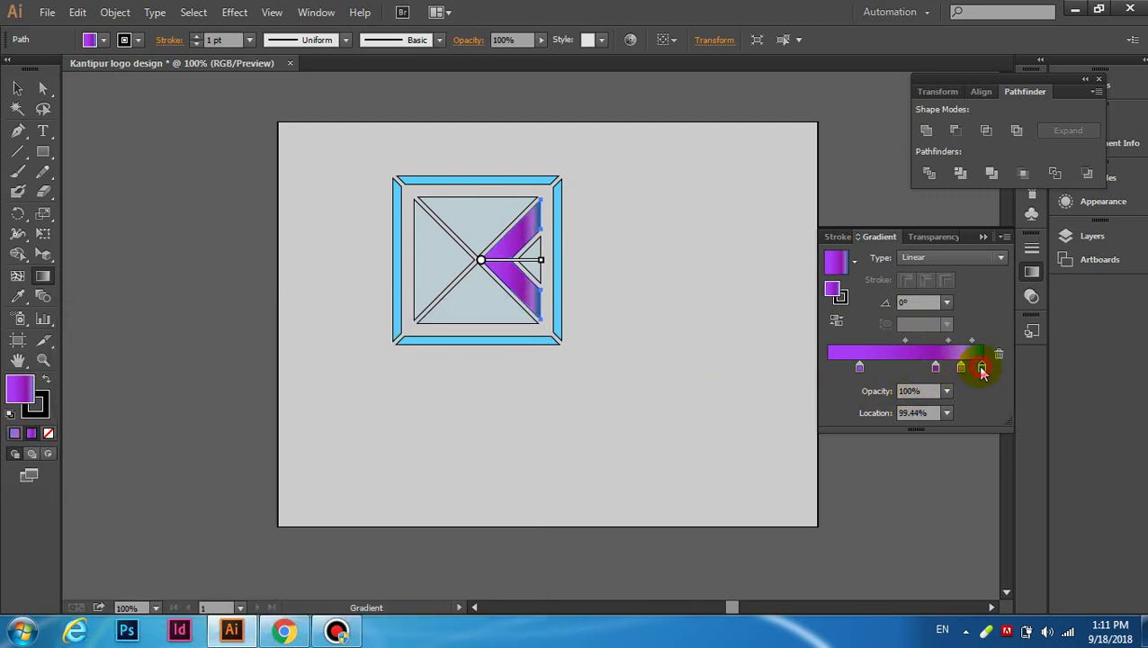
{"action": "double_click", "coordinate": [832, 289]}
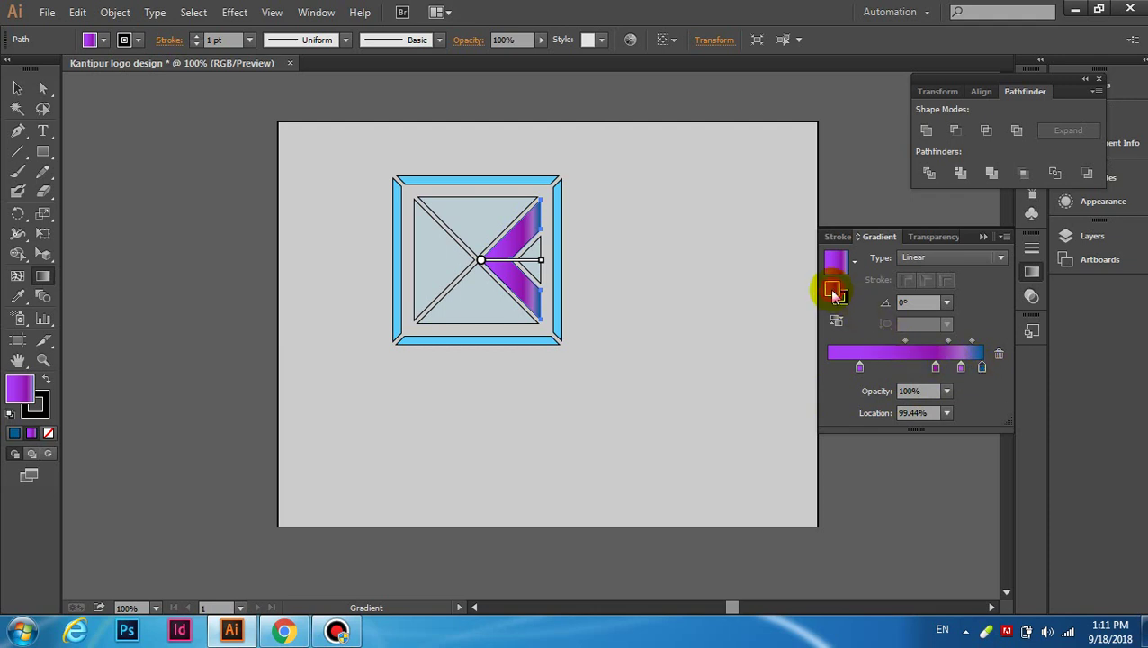
{"action": "left_click_drag", "start_coordinate": [314, 439], "coordinate": [316, 407]}
{"action": "mouse_move", "coordinate": [150, 407]}
{"action": "left_mouse_down"}
{"action": "mouse_move", "coordinate": [98, 445]}
{"action": "mouse_move", "coordinate": [133, 376]}
{"action": "left_mouse_up"}
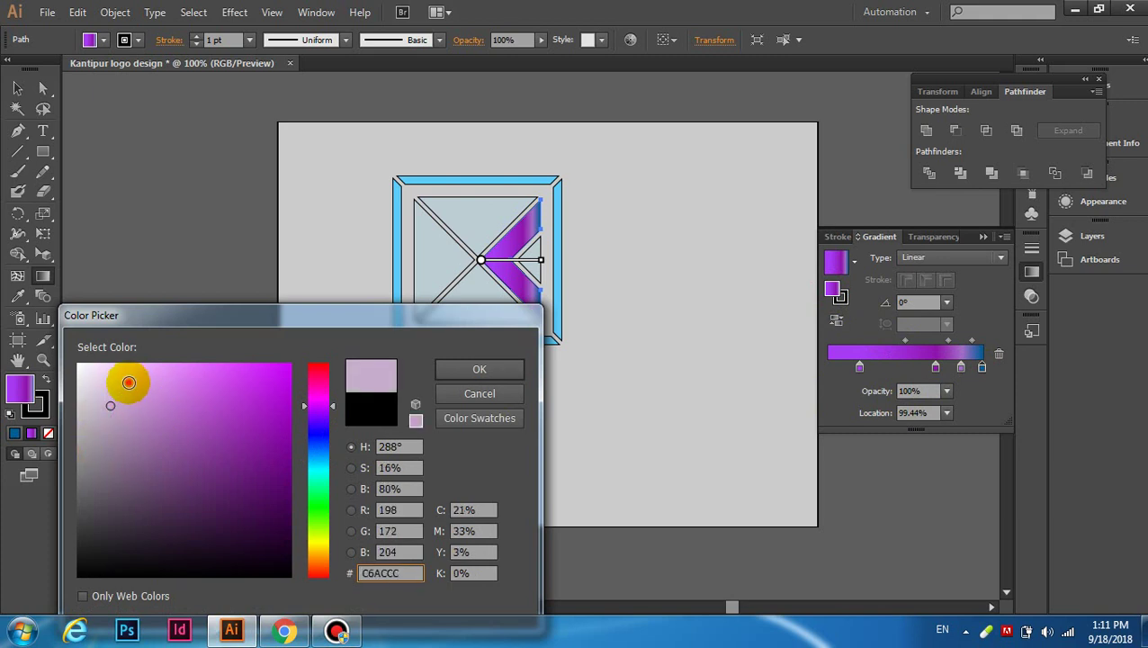
{"action": "left_click", "coordinate": [452, 373]}
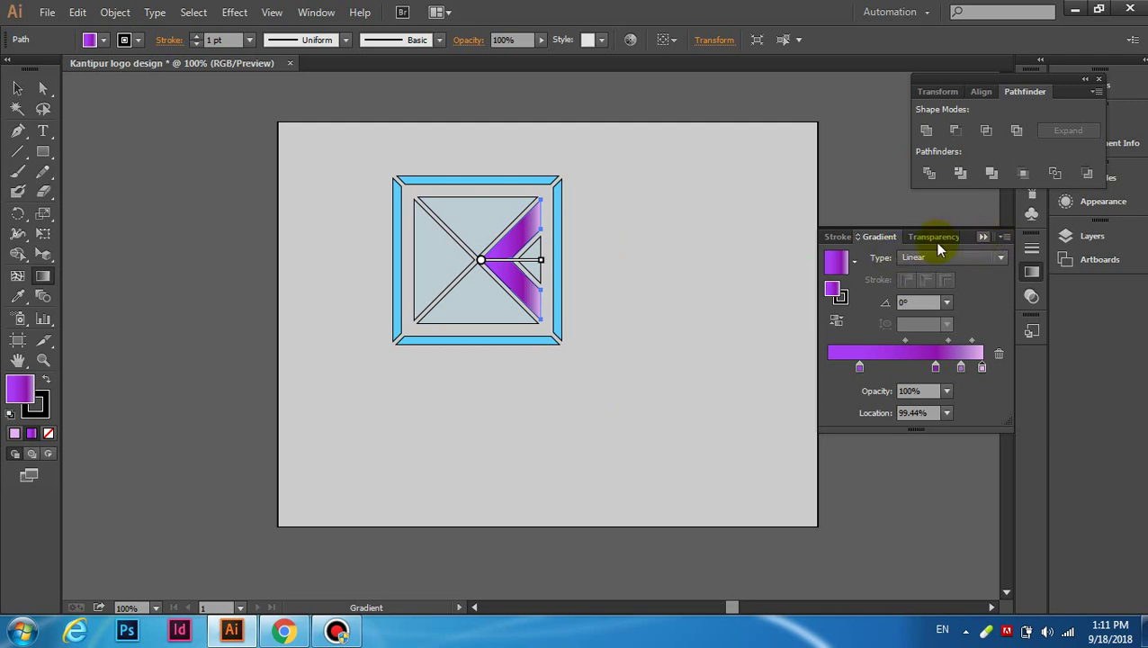
Step: Select the inner triangle beside the chevron, fill it with light blue 84D2F4, then deselect
{"action": "left_click", "coordinate": [613, 301]}
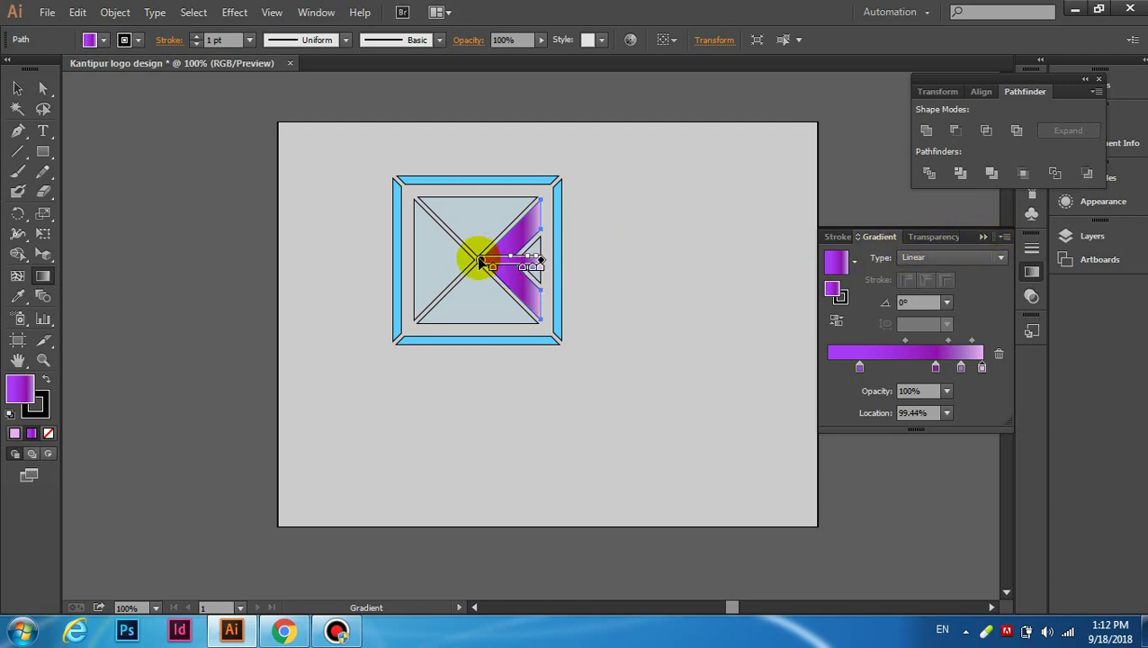
{"action": "left_click", "coordinate": [610, 274]}
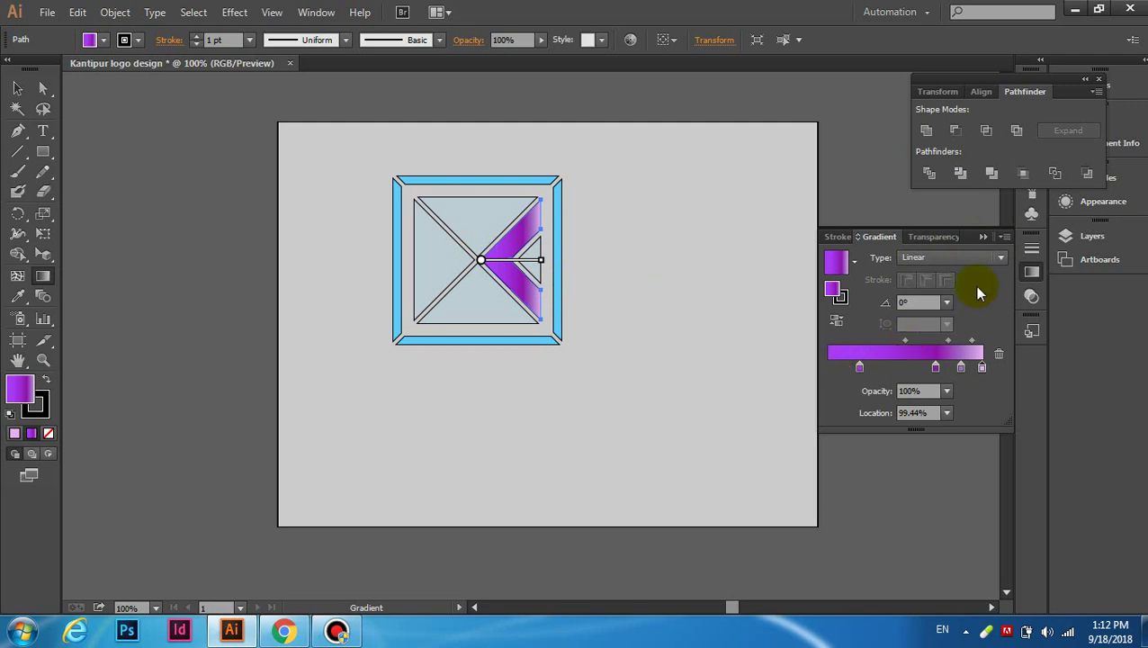
{"action": "left_click", "coordinate": [355, 304]}
{"action": "left_click", "coordinate": [17, 87]}
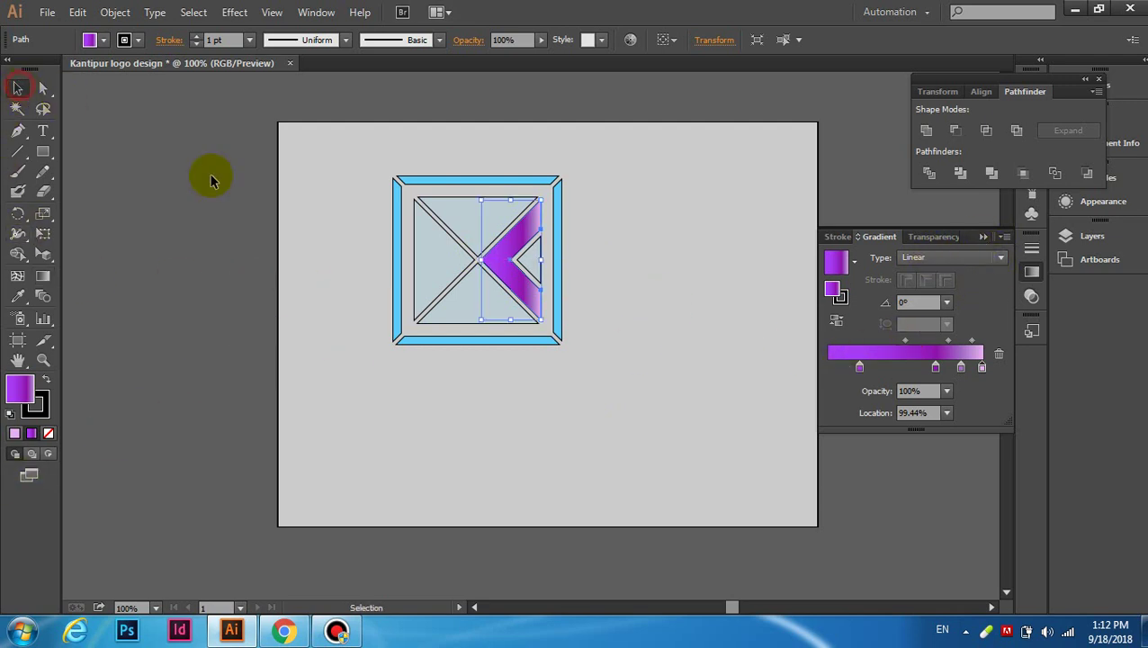
{"action": "left_click", "coordinate": [531, 260]}
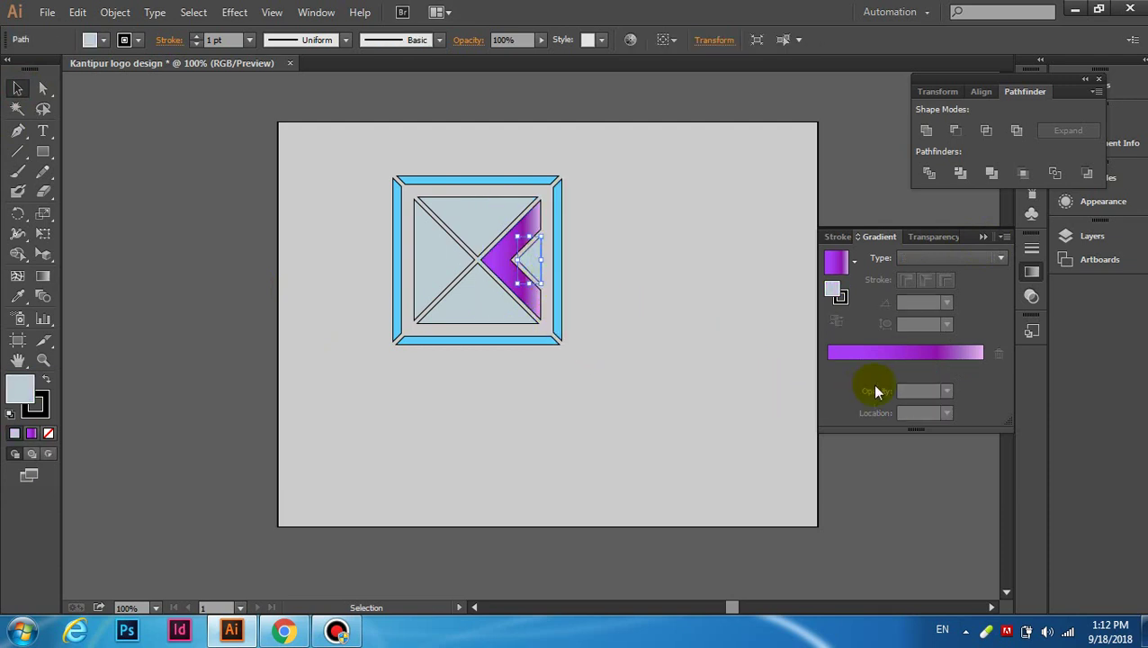
{"action": "double_click", "coordinate": [831, 290]}
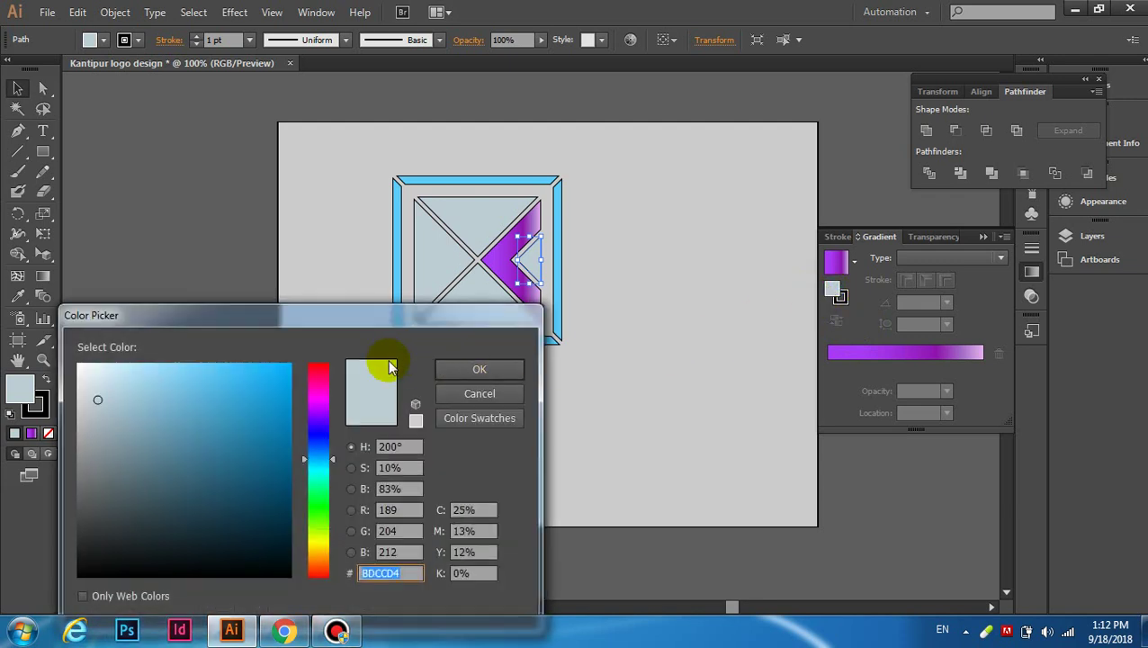
{"action": "mouse_move", "coordinate": [145, 394]}
{"action": "left_mouse_down"}
{"action": "mouse_move", "coordinate": [153, 414]}
{"action": "mouse_move", "coordinate": [181, 371]}
{"action": "left_mouse_up"}
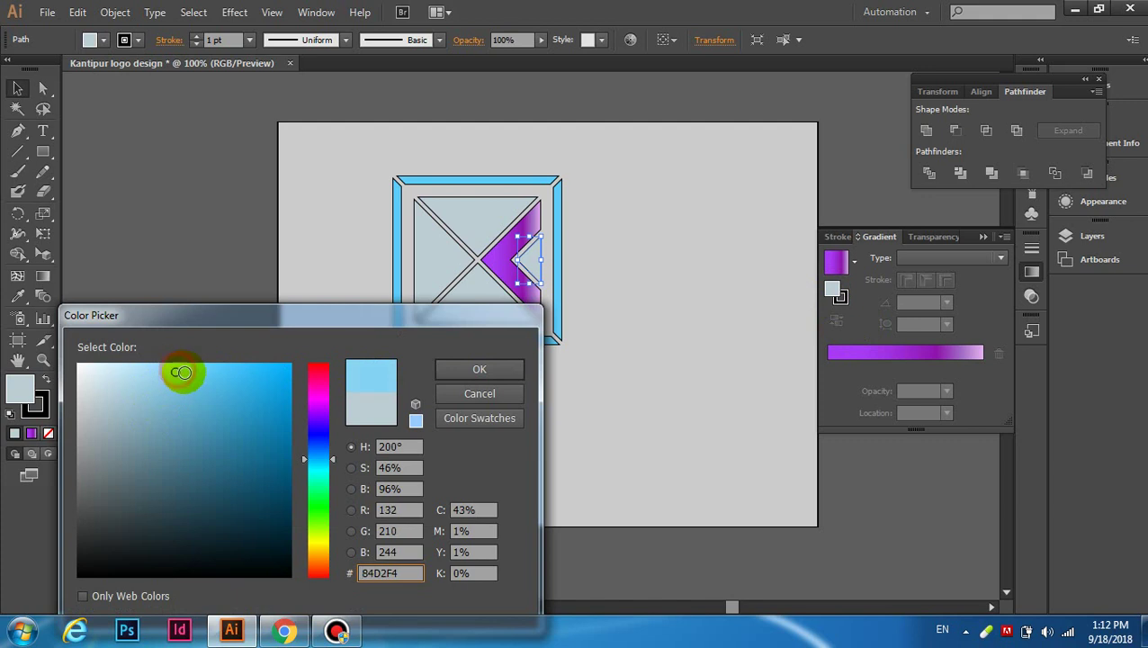
{"action": "left_click", "coordinate": [475, 369]}
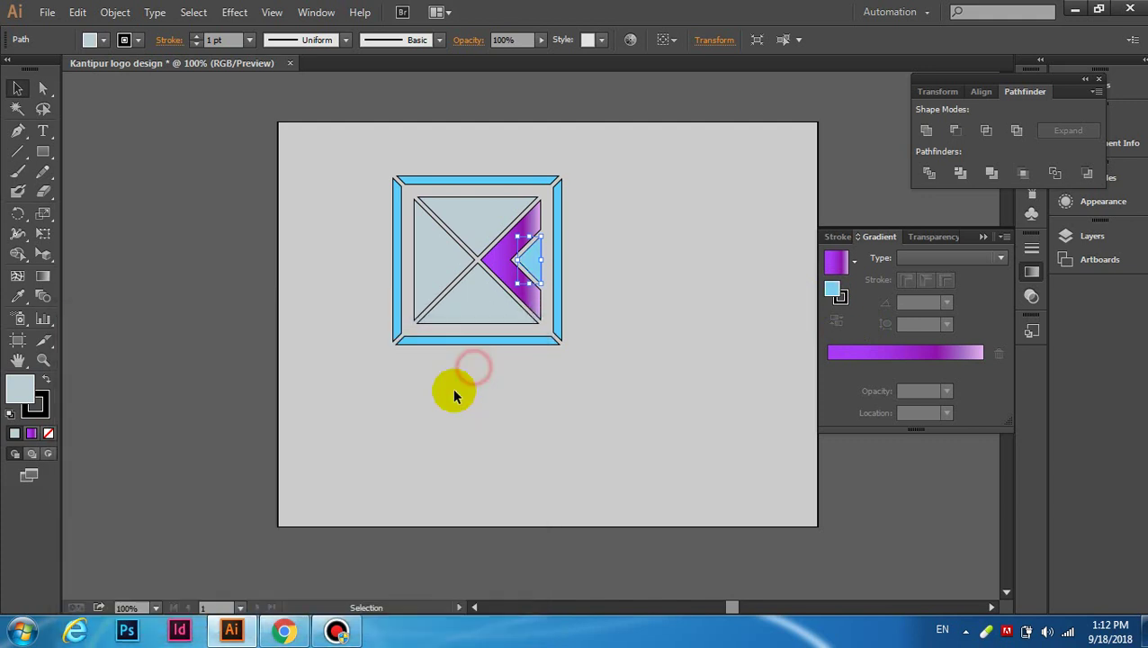
{"action": "left_click", "coordinate": [698, 363]}
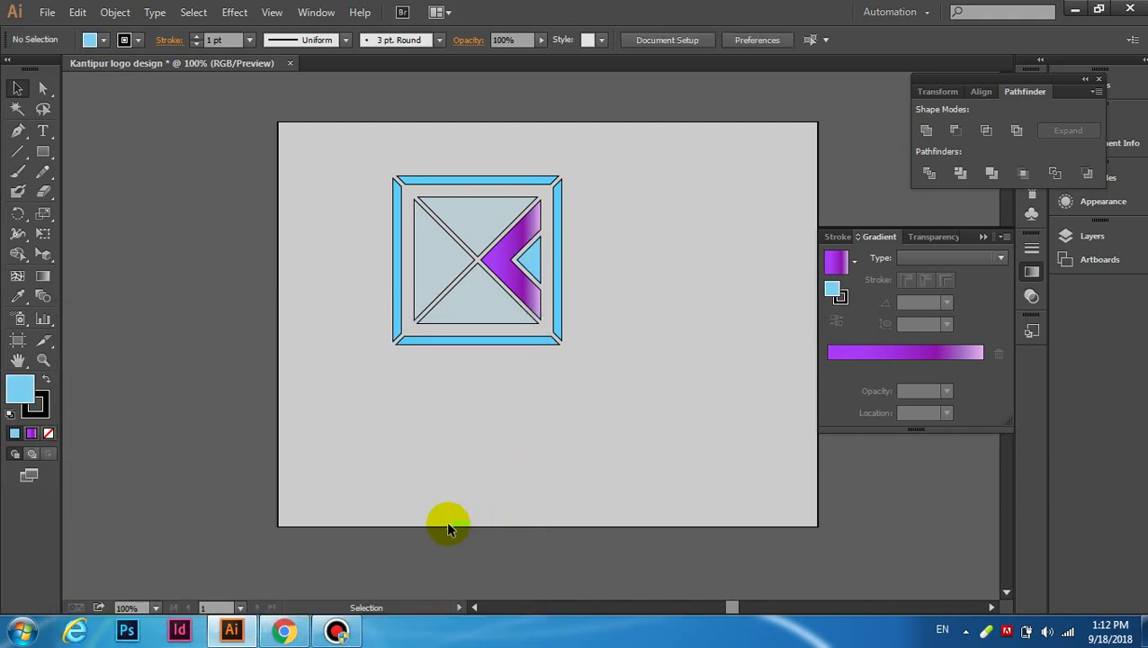
Step: Apply the purple gradient to the top triangle and add an extra colour stop
{"action": "left_click", "coordinate": [476, 221]}
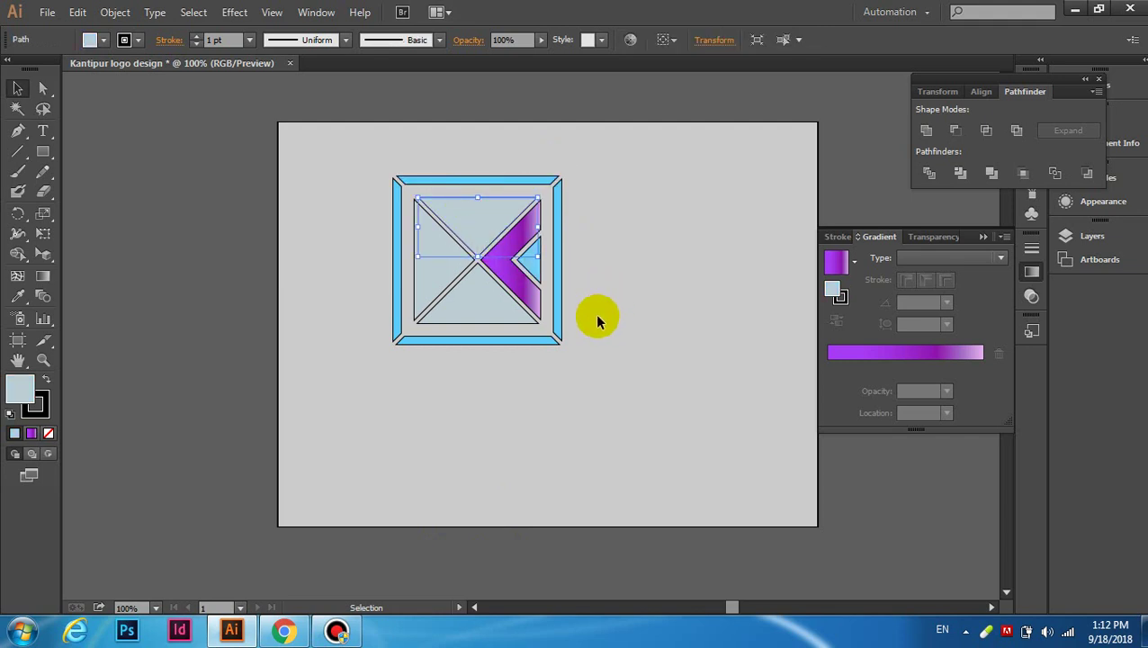
{"action": "left_click", "coordinate": [874, 355]}
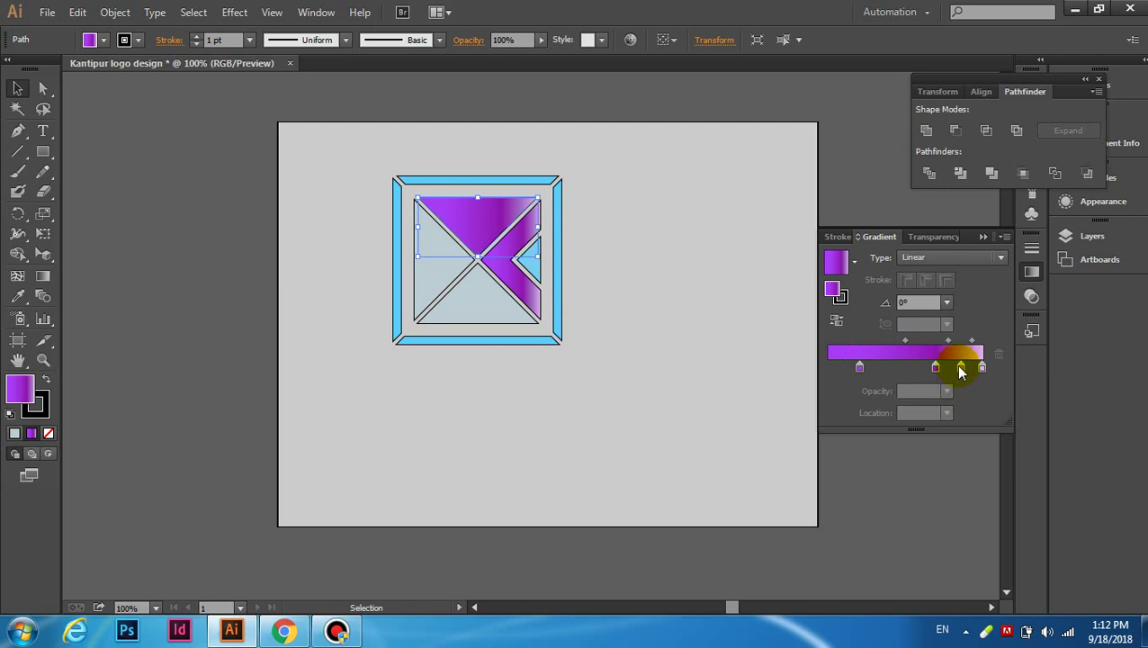
{"action": "left_click_drag", "start_coordinate": [961, 366], "coordinate": [935, 368]}
{"action": "left_click", "coordinate": [950, 367]}
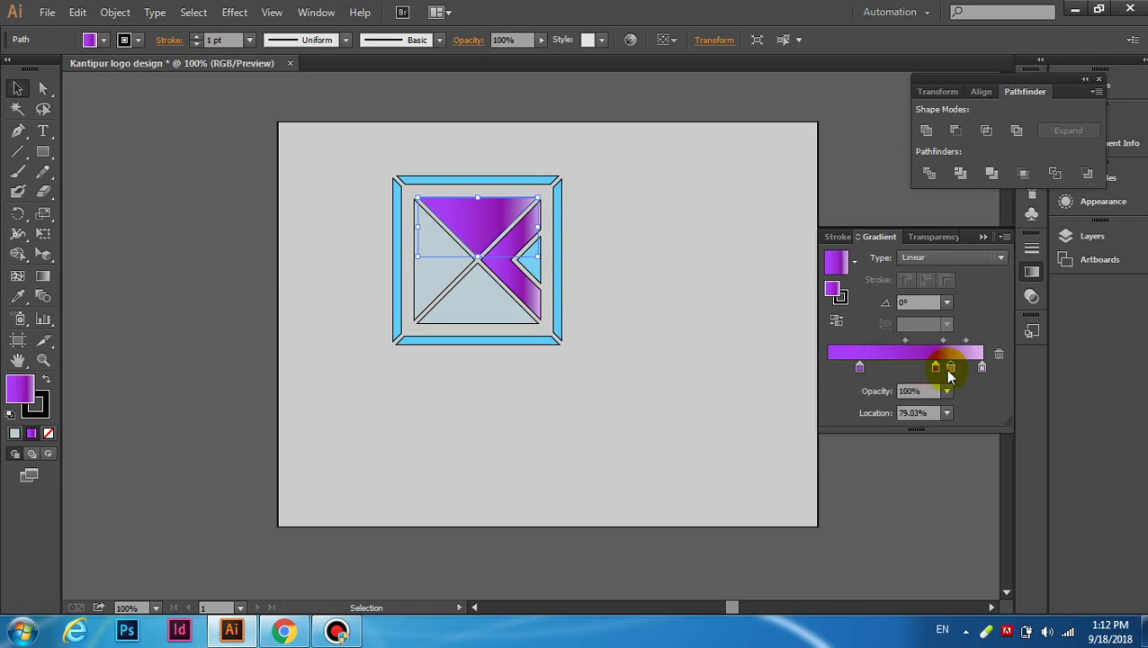
{"action": "left_click_drag", "start_coordinate": [950, 367], "coordinate": [963, 367]}
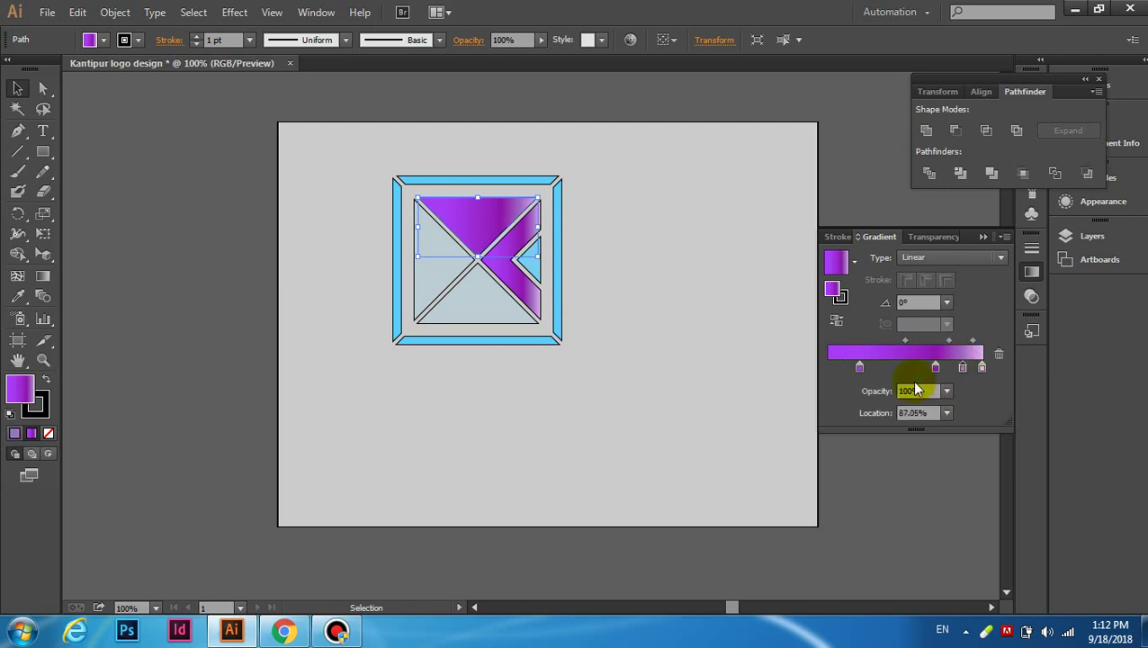
Step: Reposition the gradient stops (about 30%, 42%, 76.47%) to form a pale middle highlight
{"action": "mouse_move", "coordinate": [859, 366]}
{"action": "left_mouse_down"}
{"action": "mouse_move", "coordinate": [909, 368]}
{"action": "mouse_move", "coordinate": [902, 386]}
{"action": "mouse_move", "coordinate": [881, 385]}
{"action": "left_mouse_up"}
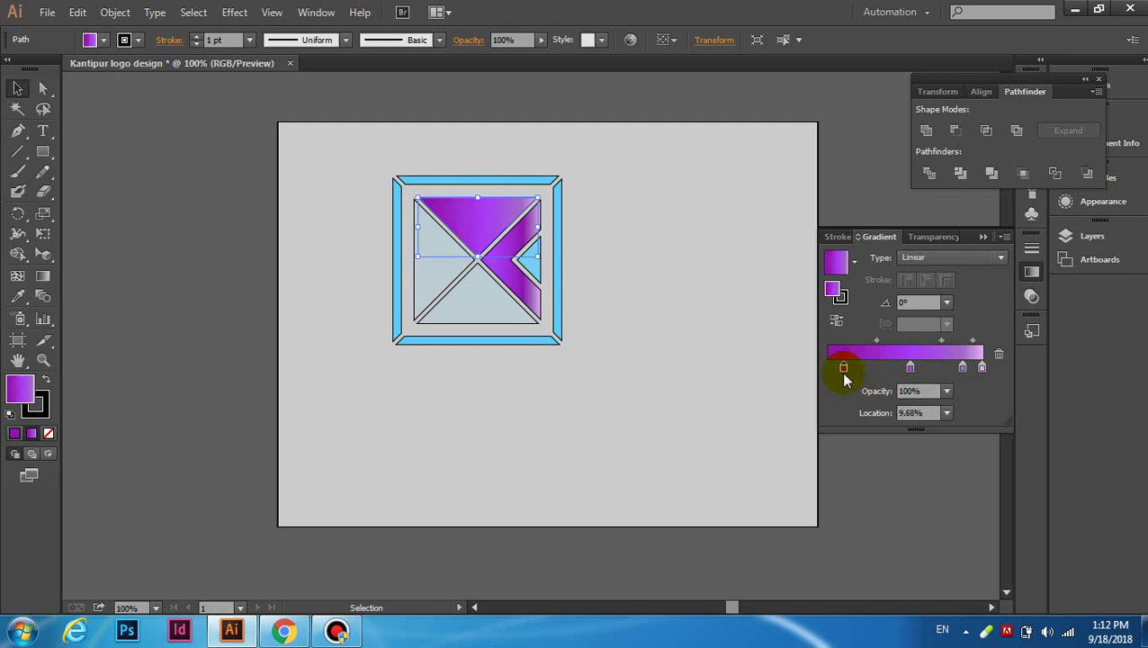
{"action": "left_click_drag", "start_coordinate": [844, 374], "coordinate": [877, 372]}
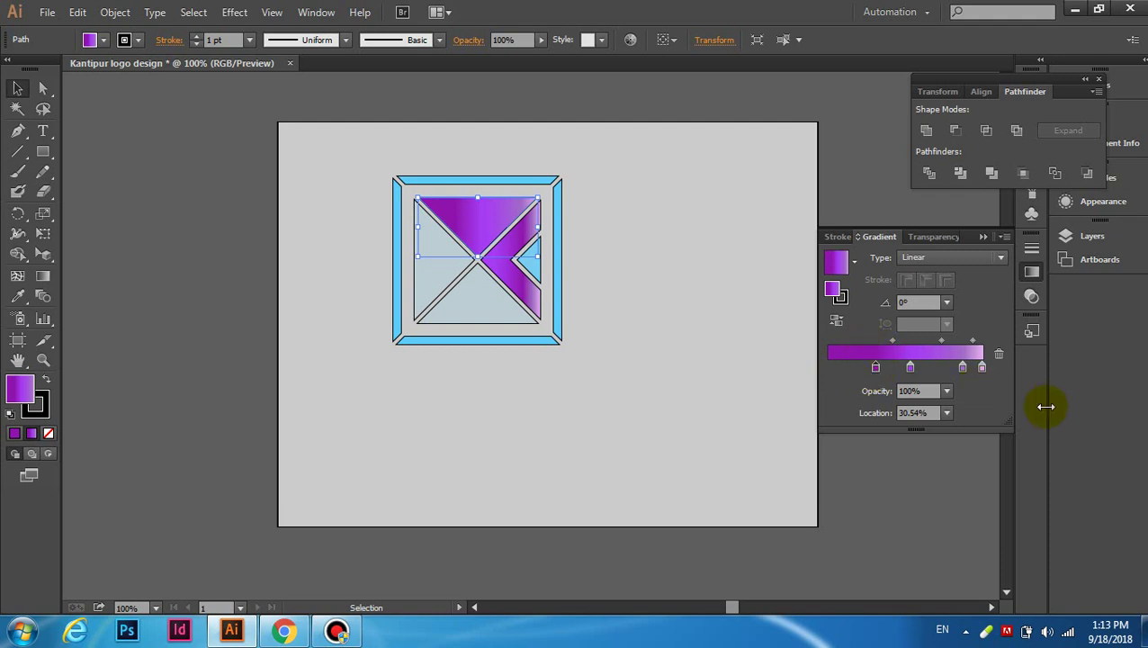
{"action": "left_click_drag", "start_coordinate": [983, 372], "coordinate": [841, 369]}
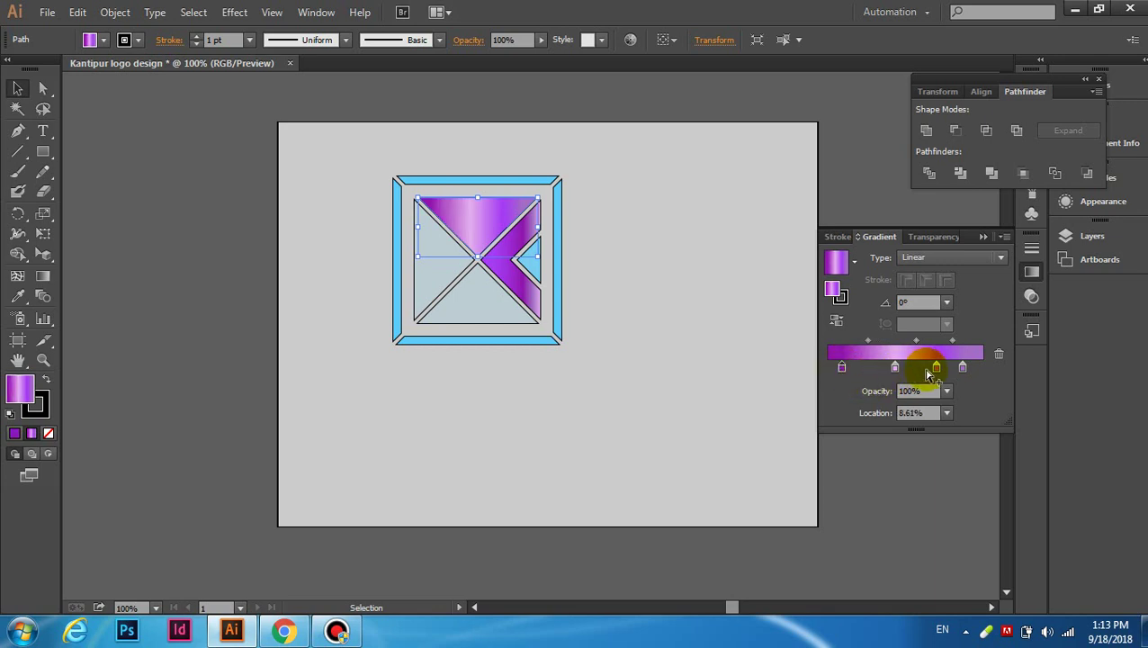
{"action": "left_click_drag", "start_coordinate": [895, 370], "coordinate": [943, 369]}
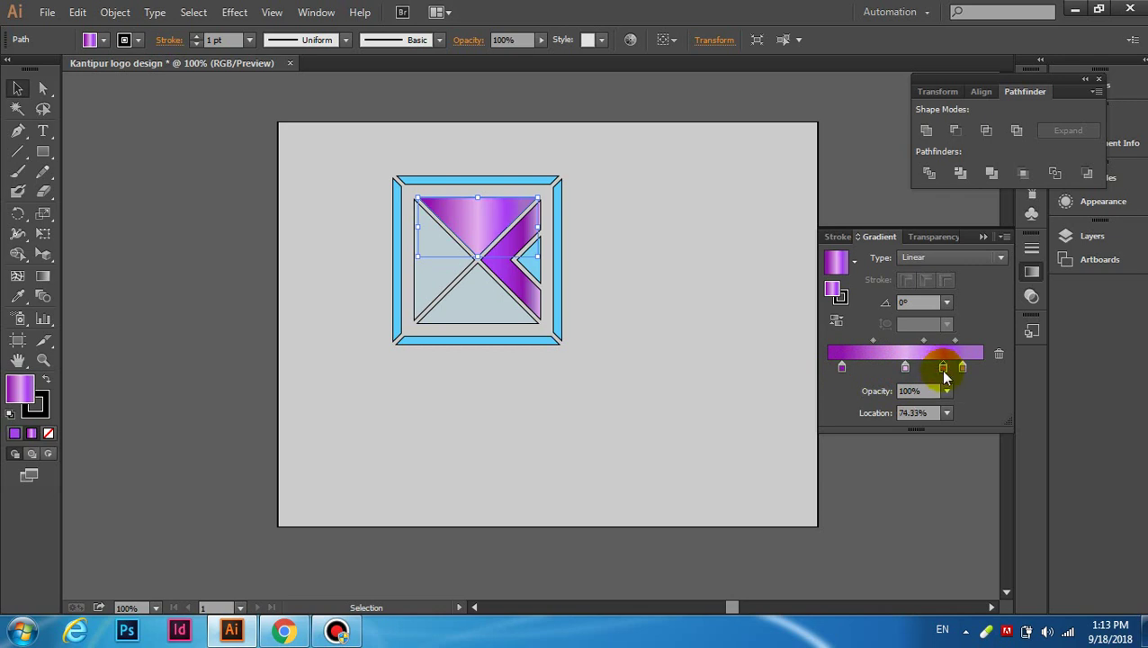
{"action": "left_click_drag", "start_coordinate": [944, 369], "coordinate": [947, 369]}
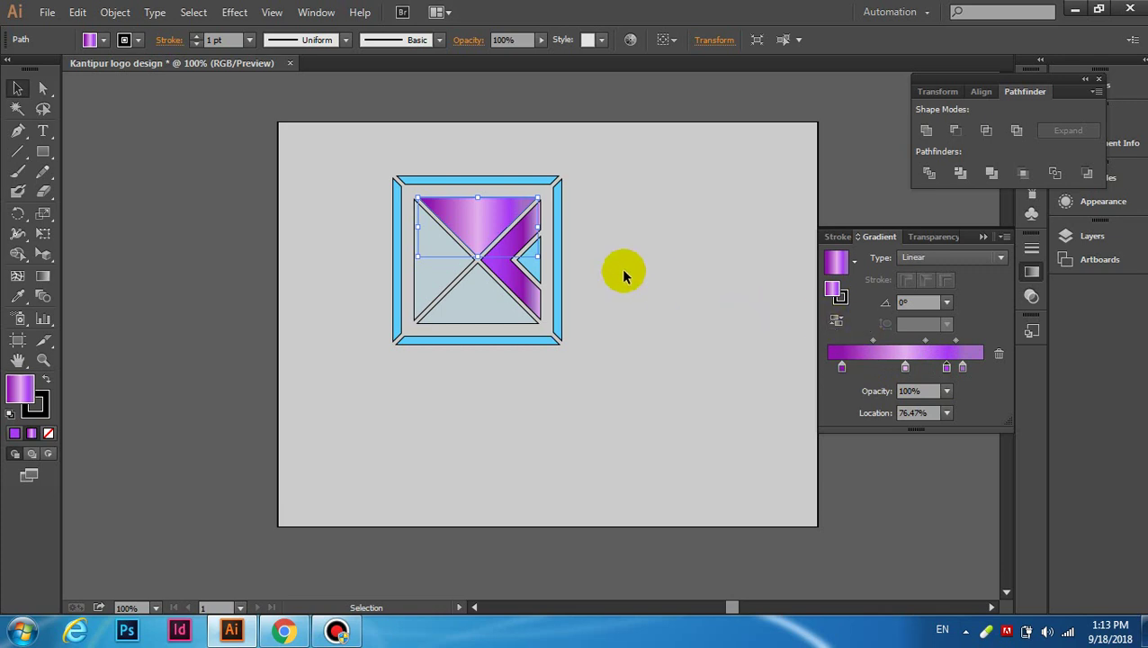
{"action": "left_click", "coordinate": [440, 262]}
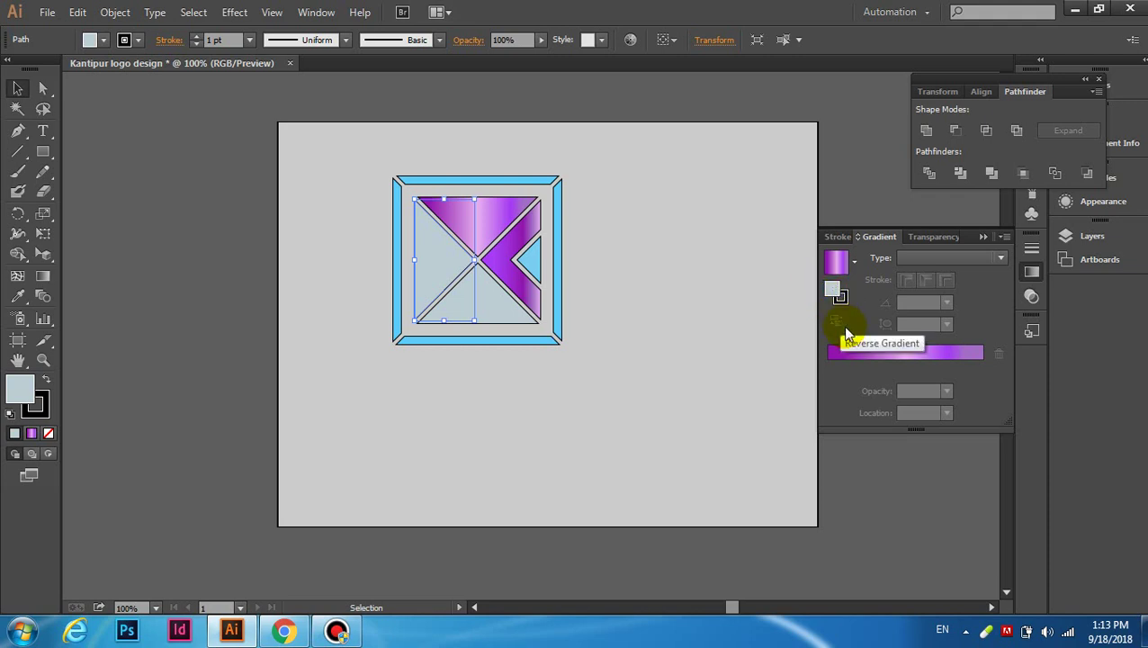
Step: Give the left and bottom triangles the same purple highlight gradient, then deselect
{"action": "left_click", "coordinate": [860, 356]}
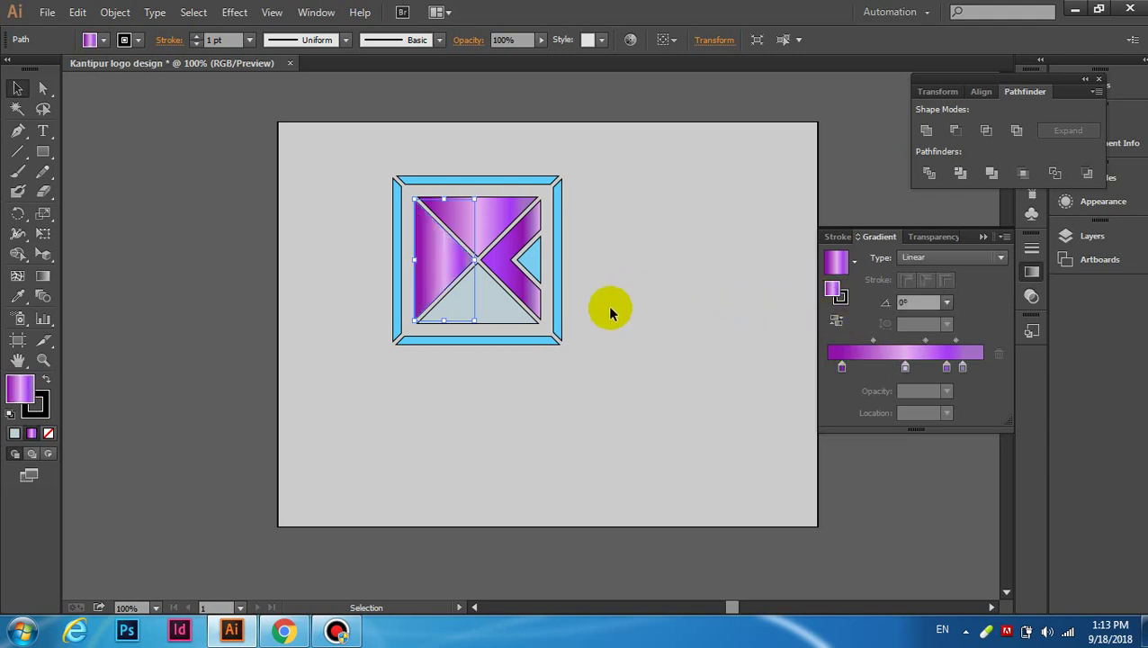
{"action": "left_click", "coordinate": [508, 309]}
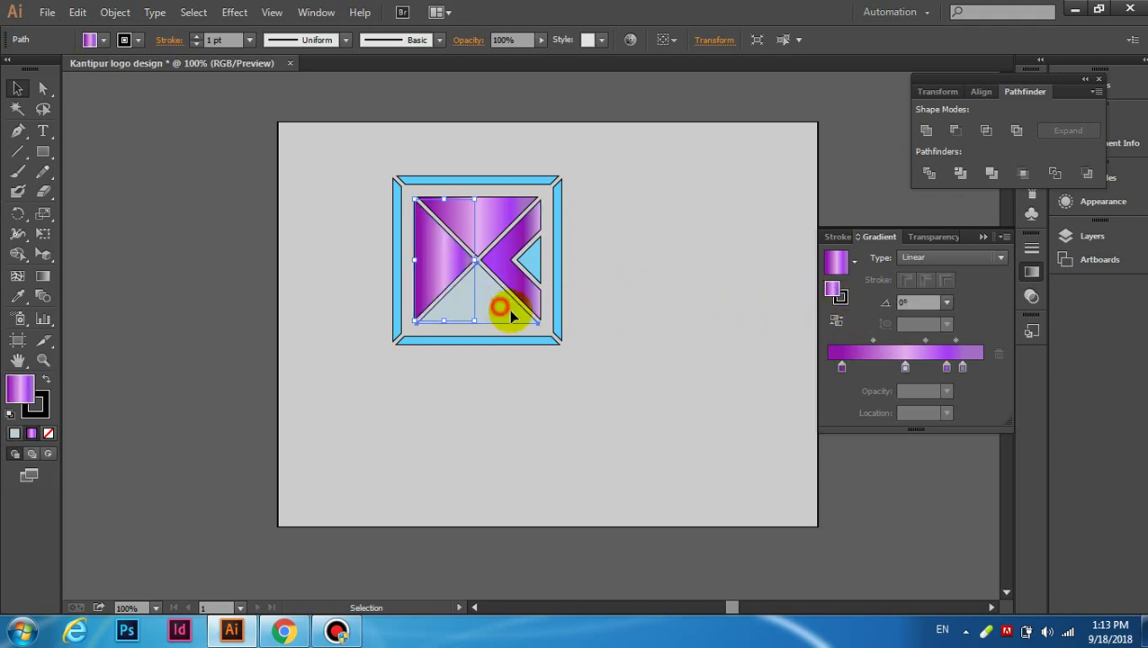
{"action": "left_click", "coordinate": [918, 357]}
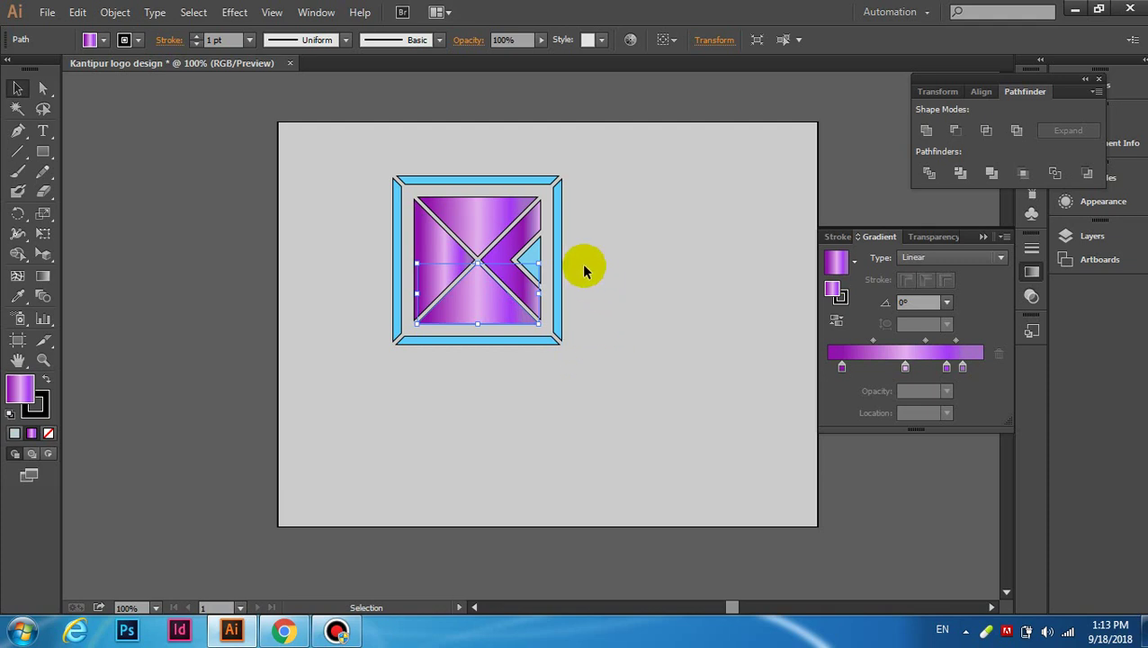
{"action": "left_click", "coordinate": [623, 260]}
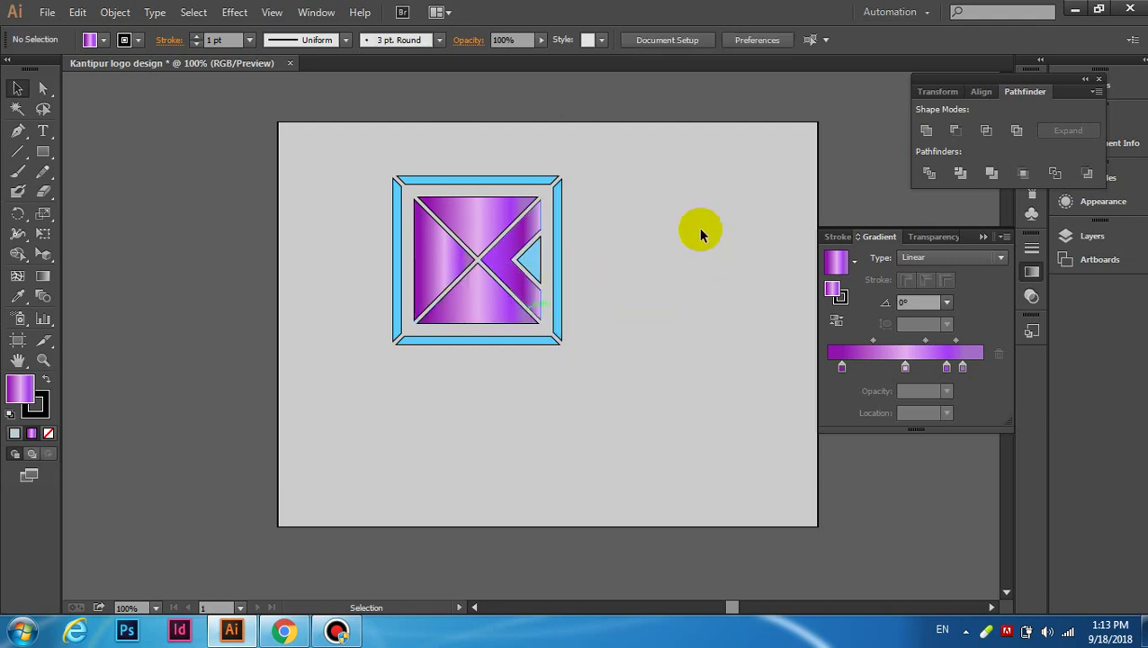
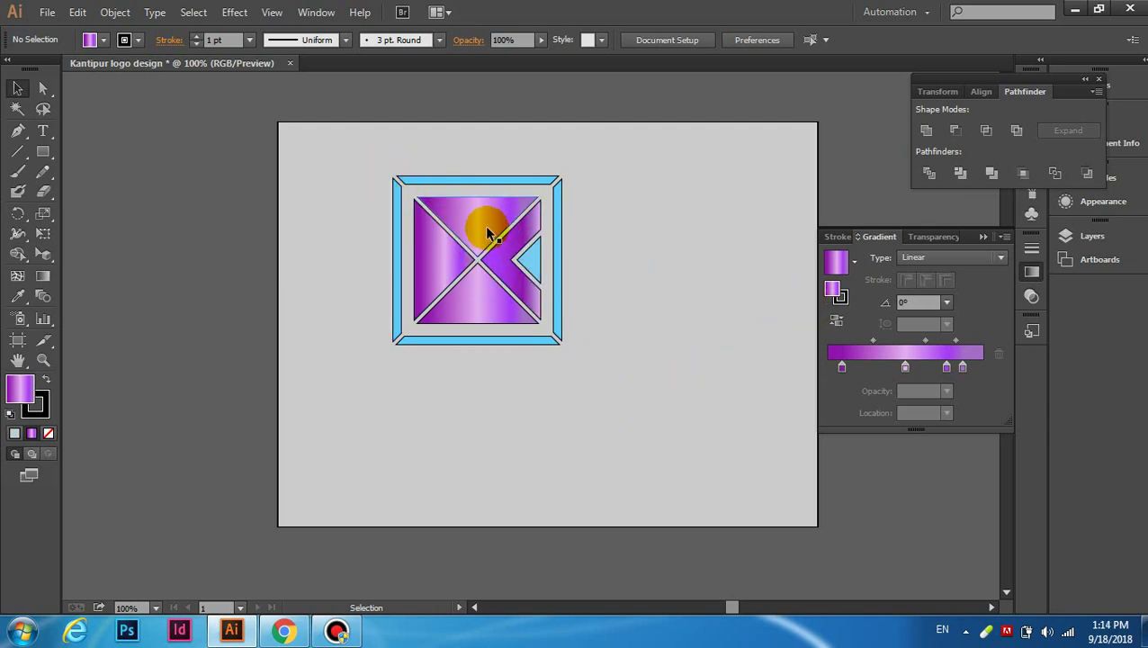
Step: Recolour the gradient's first stop blue-violet
{"action": "left_click", "coordinate": [842, 367]}
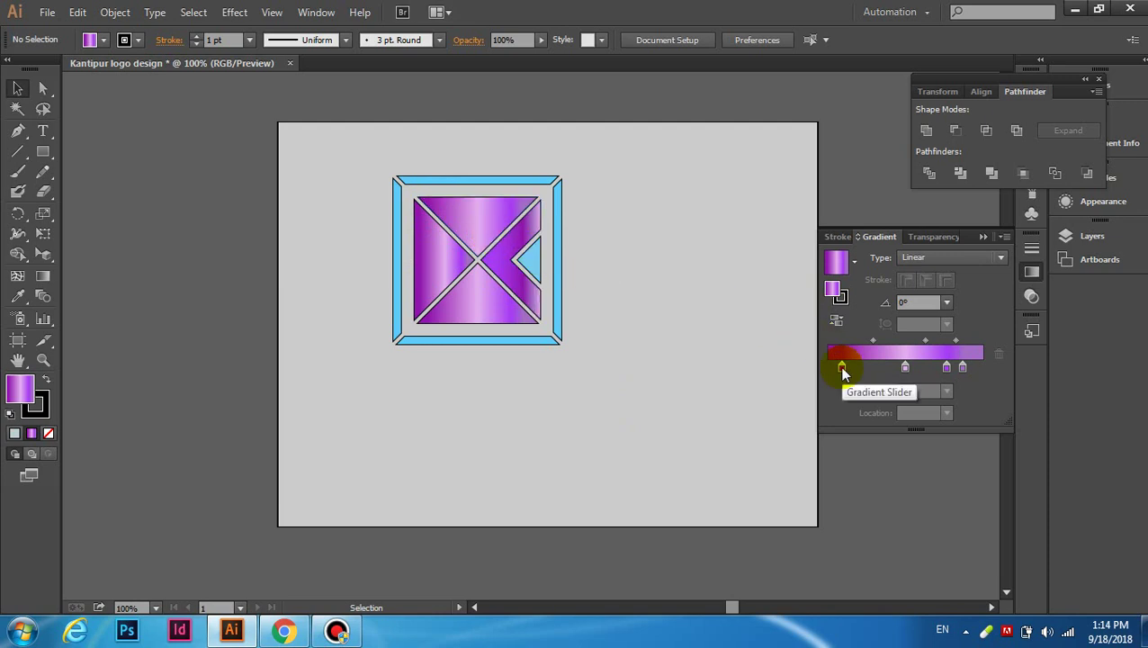
{"action": "left_click", "coordinate": [842, 368]}
{"action": "double_click", "coordinate": [833, 292]}
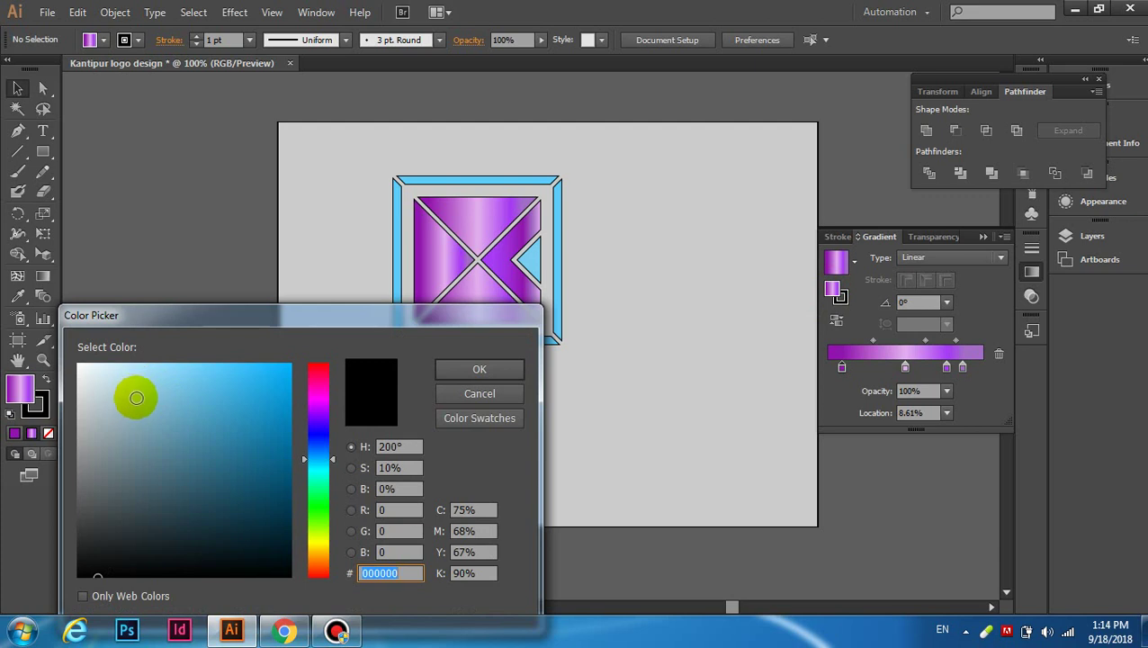
{"action": "left_click_drag", "start_coordinate": [136, 397], "coordinate": [165, 379]}
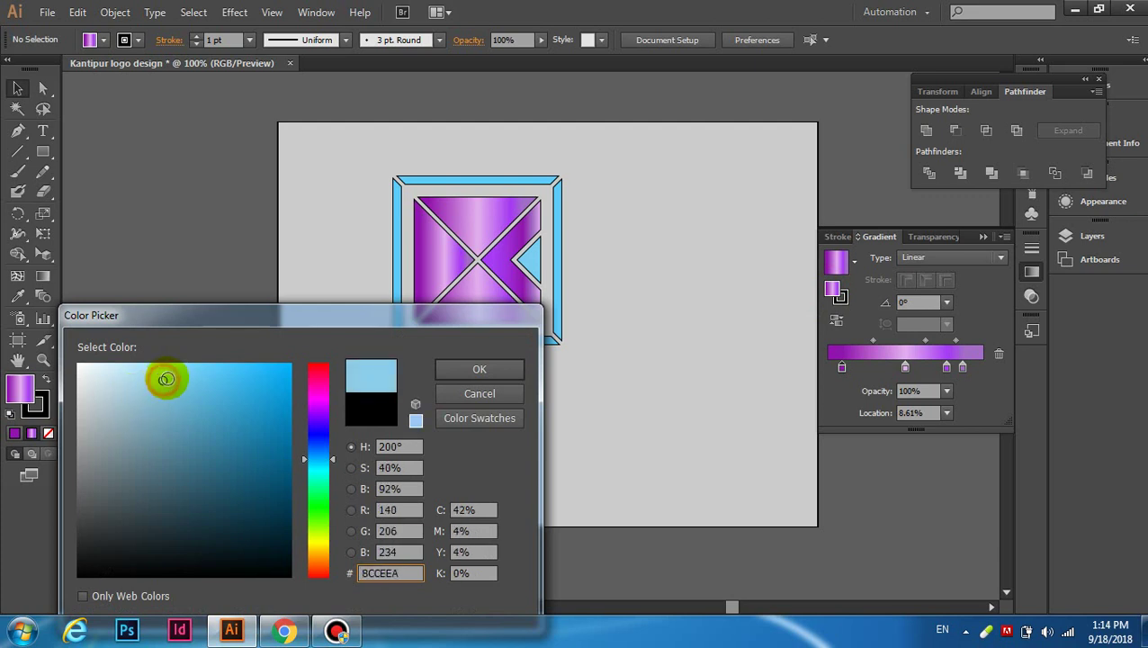
{"action": "left_click", "coordinate": [318, 416]}
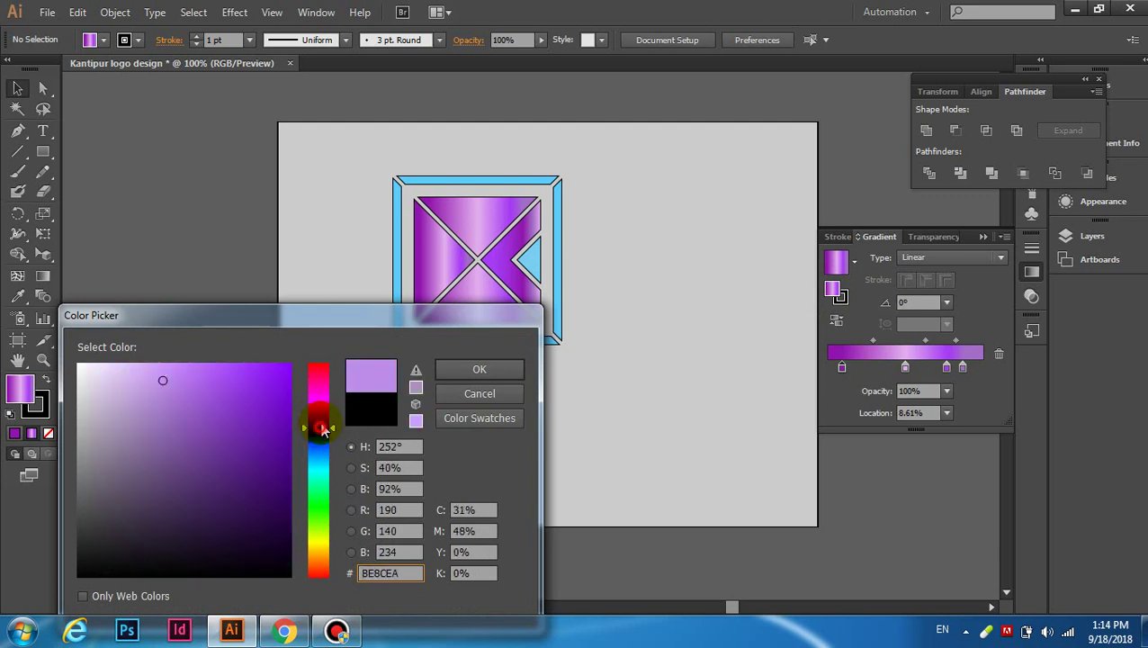
{"action": "left_click_drag", "start_coordinate": [322, 429], "coordinate": [319, 430]}
{"action": "mouse_move", "coordinate": [262, 408]}
{"action": "left_mouse_down"}
{"action": "mouse_move", "coordinate": [211, 415]}
{"action": "mouse_move", "coordinate": [204, 373]}
{"action": "left_mouse_up"}
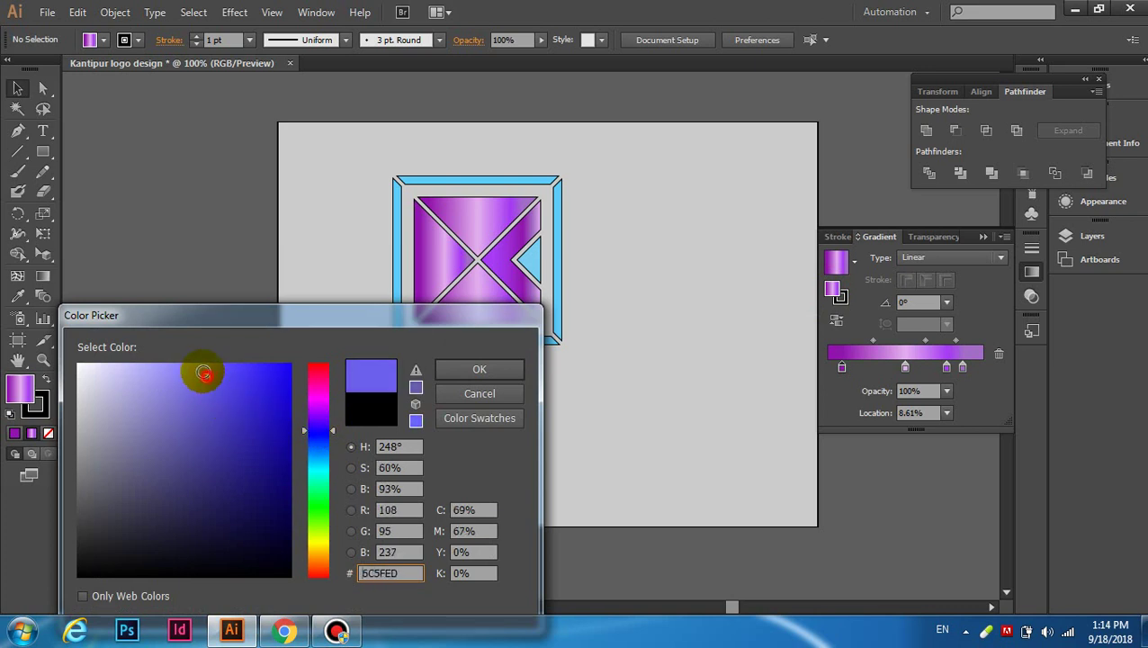
{"action": "left_click", "coordinate": [475, 370]}
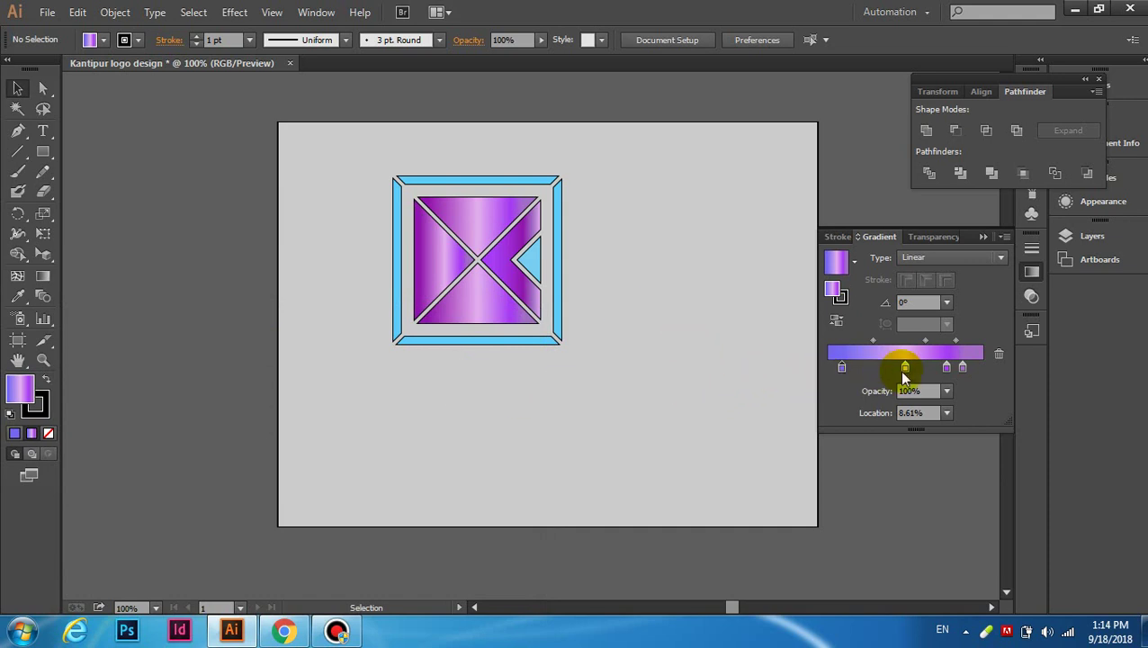
Step: Set the 76.47% gradient stop to light blue and select the logo's top triangle
{"action": "left_click", "coordinate": [948, 368]}
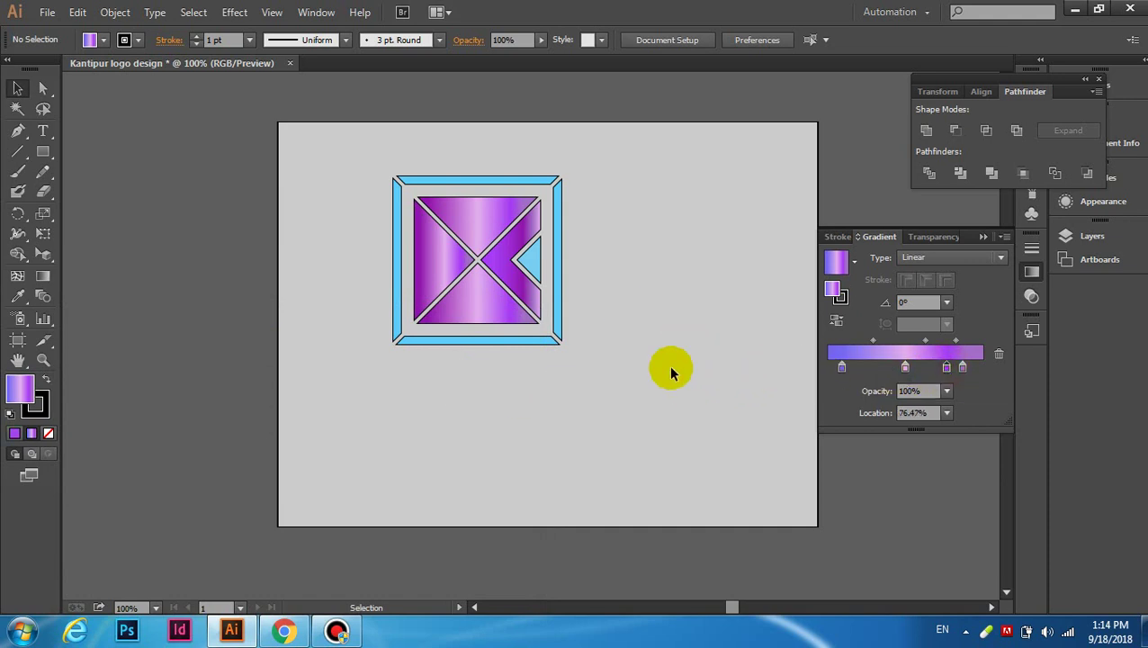
{"action": "double_click", "coordinate": [834, 292]}
{"action": "left_click_drag", "start_coordinate": [278, 453], "coordinate": [206, 377]}
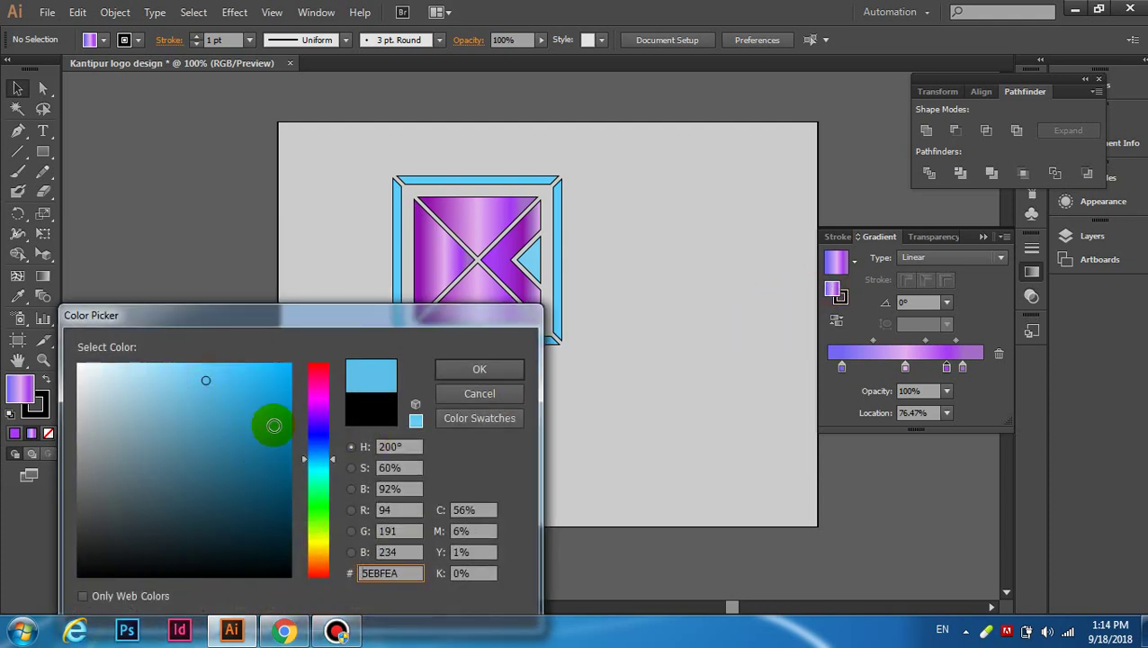
{"action": "left_click", "coordinate": [474, 372]}
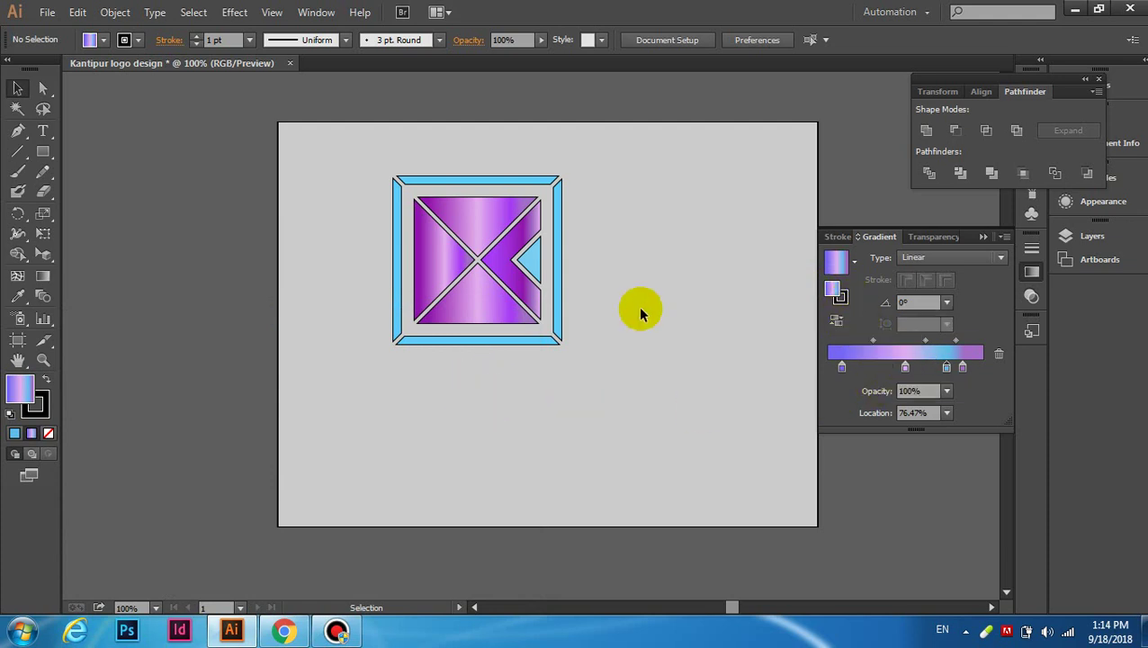
{"action": "left_click", "coordinate": [481, 228]}
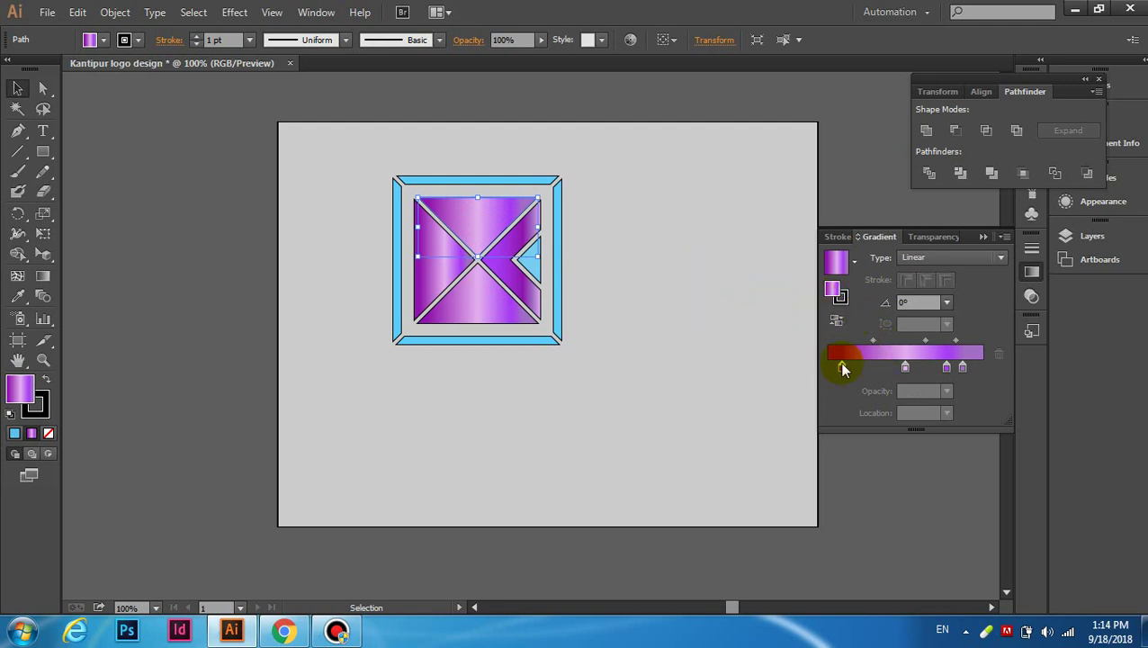
Step: Set the top triangle's left gradient stop to deep violet #8436F2 and nudge it right
{"action": "left_click", "coordinate": [905, 369]}
{"action": "left_click", "coordinate": [905, 367]}
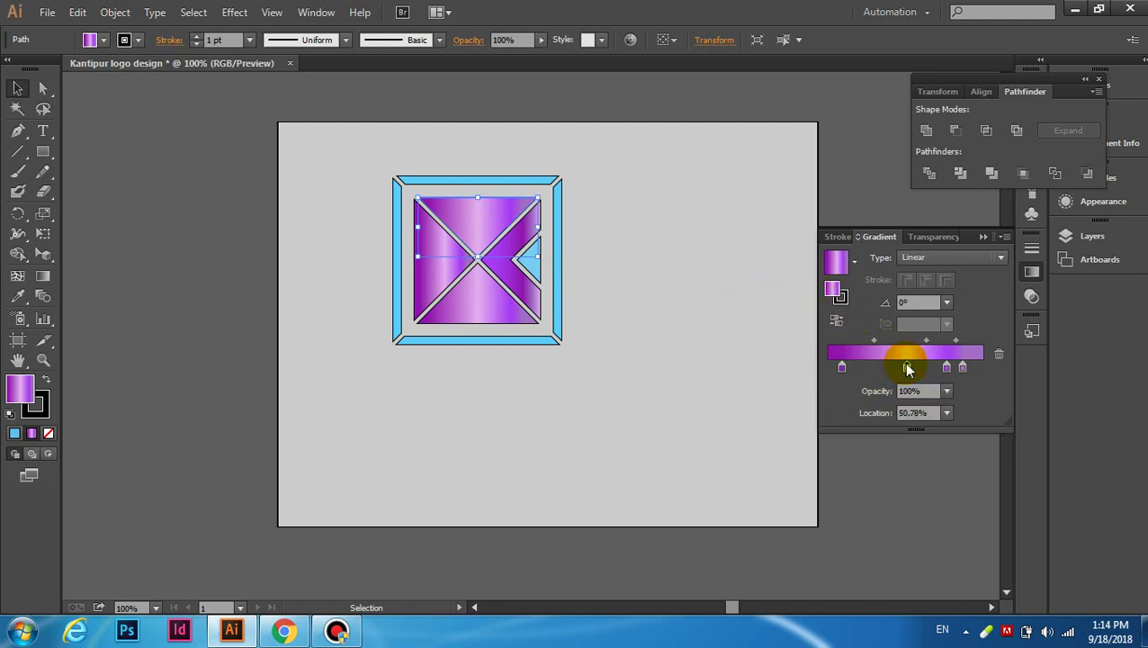
{"action": "left_click", "coordinate": [845, 367]}
{"action": "left_click", "coordinate": [842, 367]}
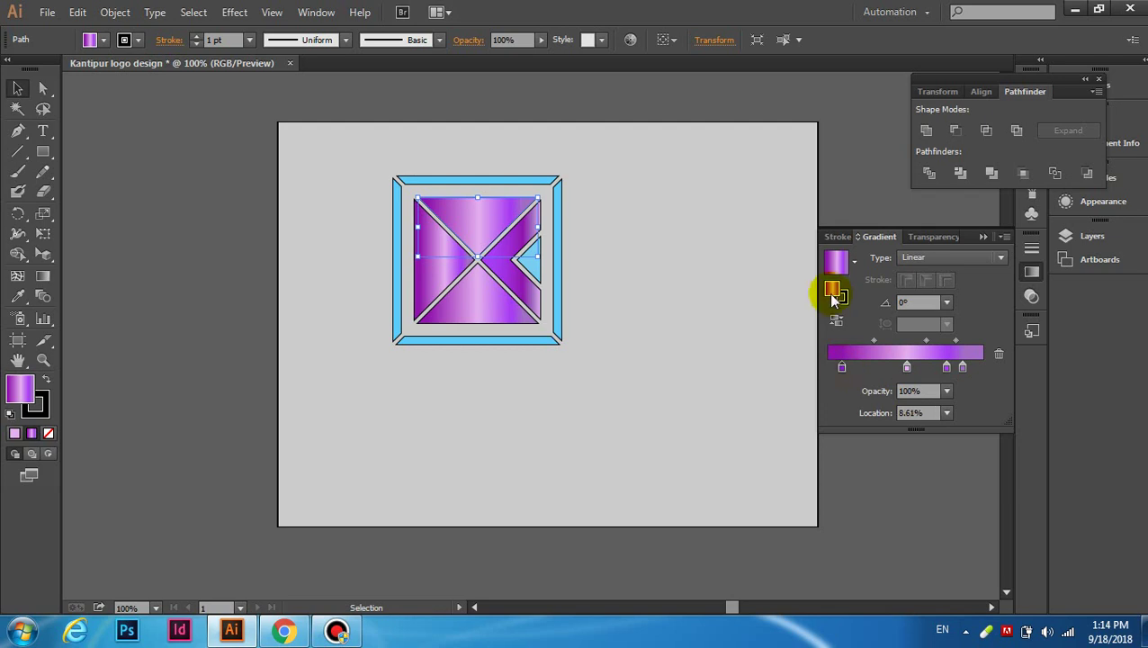
{"action": "double_click", "coordinate": [832, 292]}
{"action": "mouse_move", "coordinate": [200, 392]}
{"action": "left_mouse_down"}
{"action": "mouse_move", "coordinate": [187, 392]}
{"action": "mouse_move", "coordinate": [194, 421]}
{"action": "mouse_move", "coordinate": [168, 417]}
{"action": "left_mouse_up"}
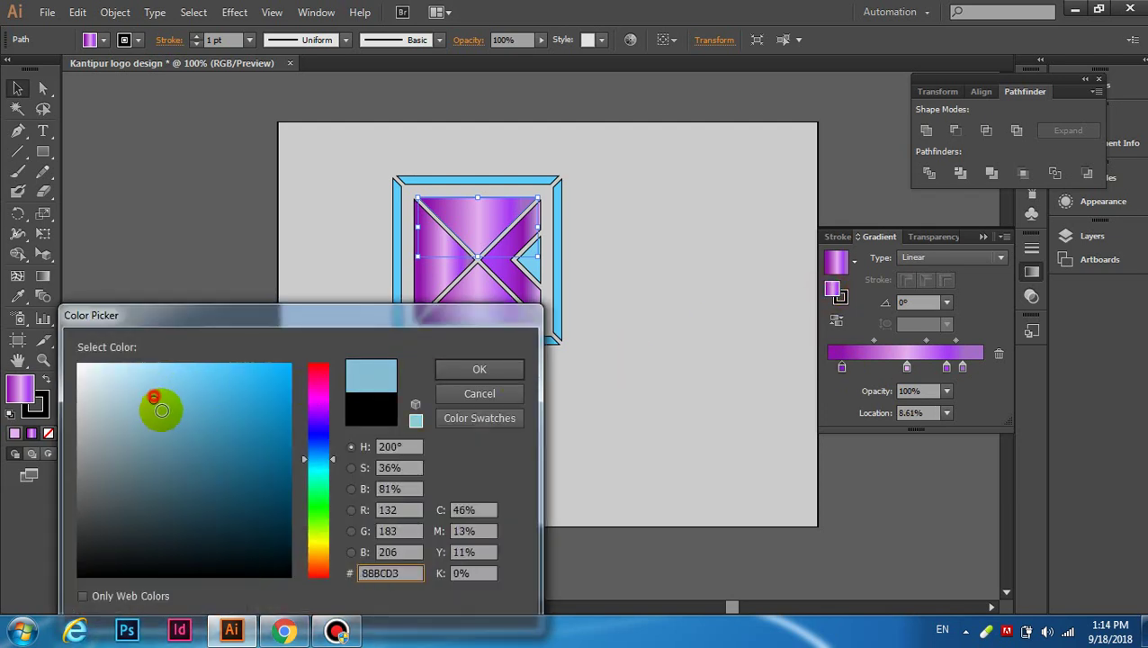
{"action": "left_click_drag", "start_coordinate": [319, 427], "coordinate": [313, 420]}
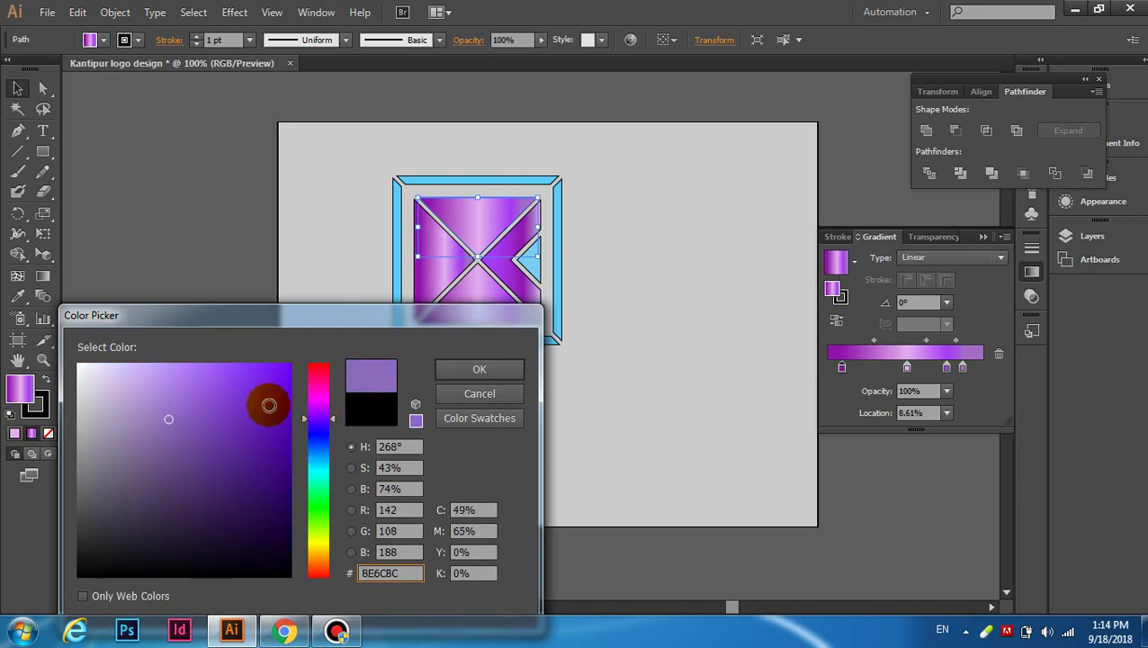
{"action": "left_click", "coordinate": [259, 377]}
{"action": "left_click_drag", "start_coordinate": [260, 381], "coordinate": [263, 378]}
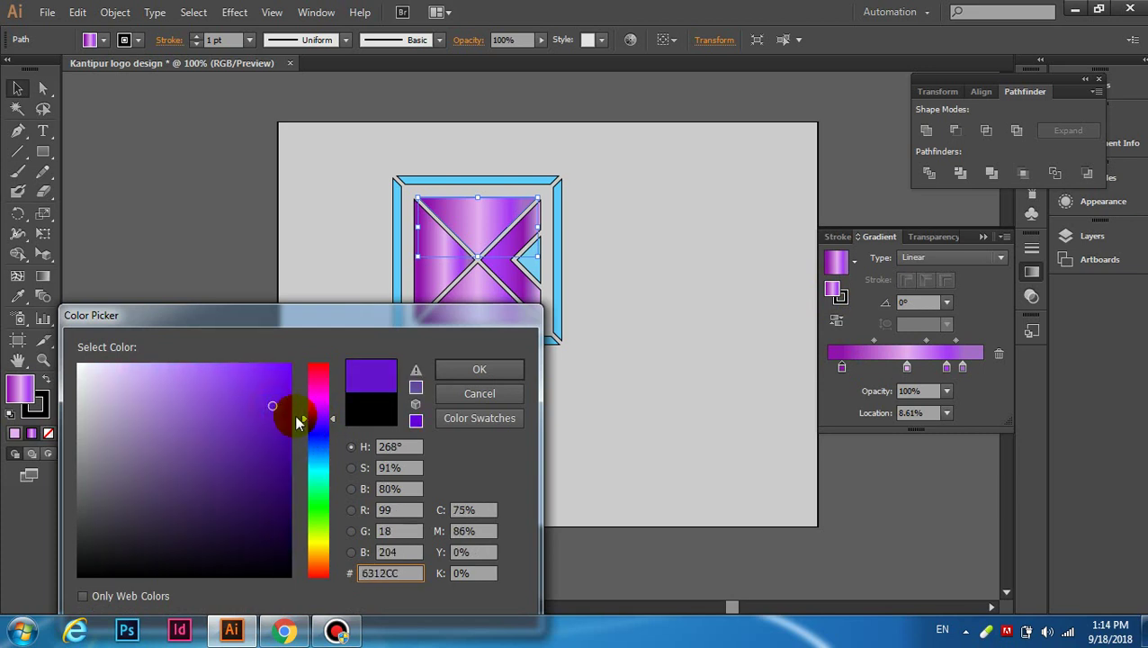
{"action": "left_click", "coordinate": [464, 370]}
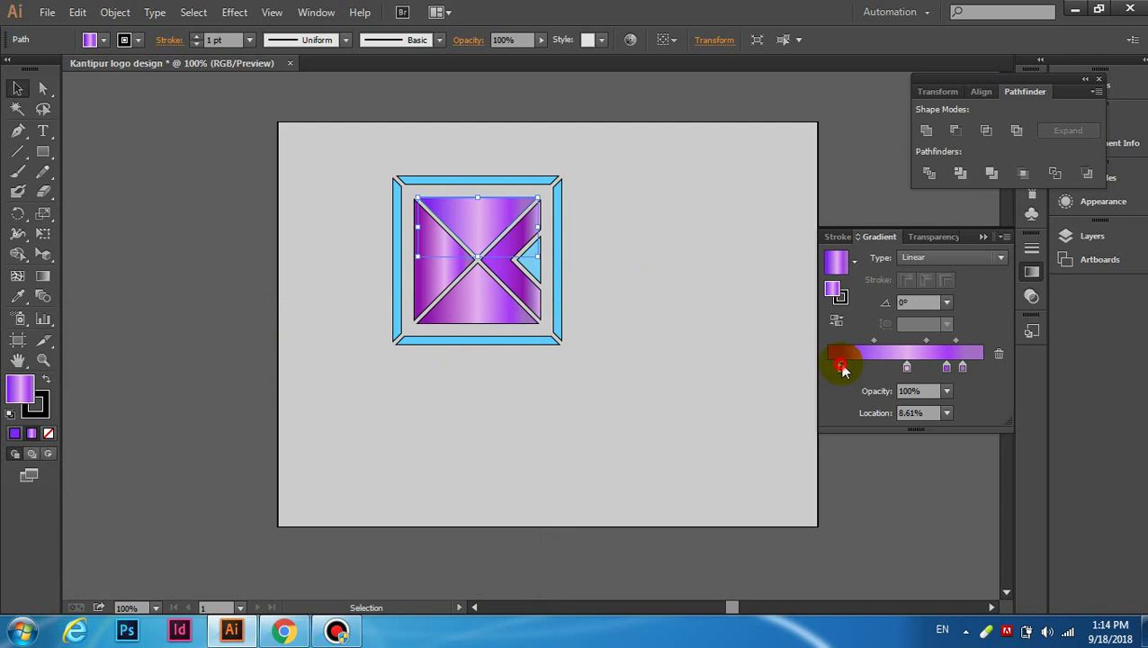
{"action": "left_click_drag", "start_coordinate": [852, 366], "coordinate": [863, 366]}
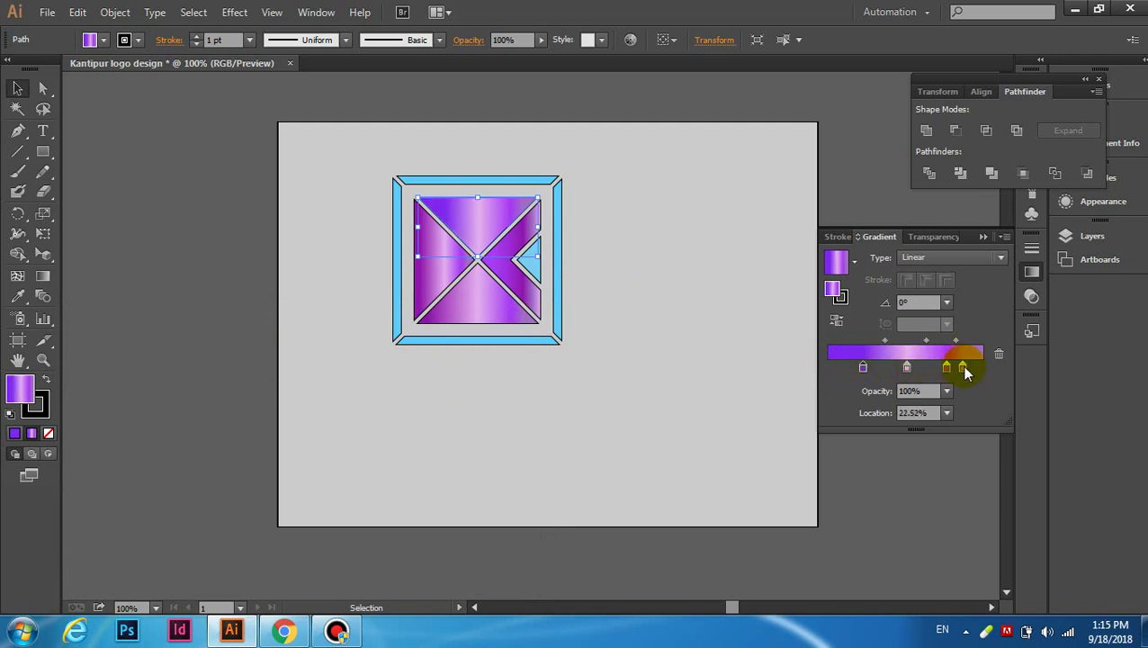
Step: Make the right stop purple and slide the 76% stop left to about 65%
{"action": "double_click", "coordinate": [830, 288]}
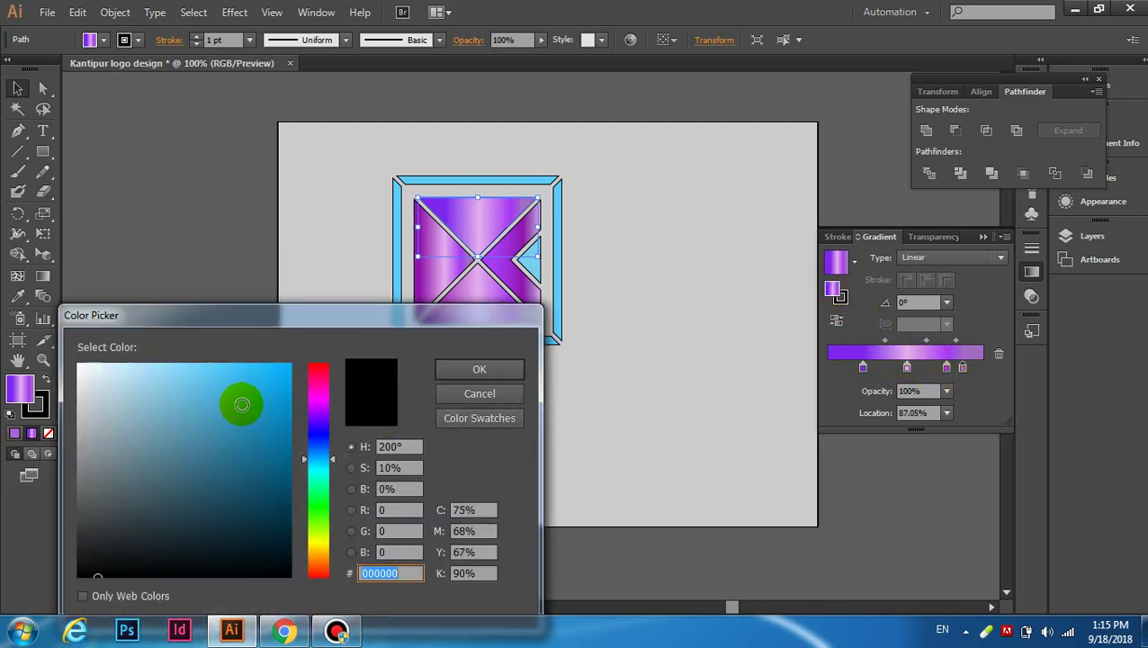
{"action": "mouse_move", "coordinate": [317, 436]}
{"action": "left_mouse_down"}
{"action": "mouse_move", "coordinate": [316, 420]}
{"action": "mouse_move", "coordinate": [244, 373]}
{"action": "left_mouse_up"}
{"action": "left_click", "coordinate": [502, 371]}
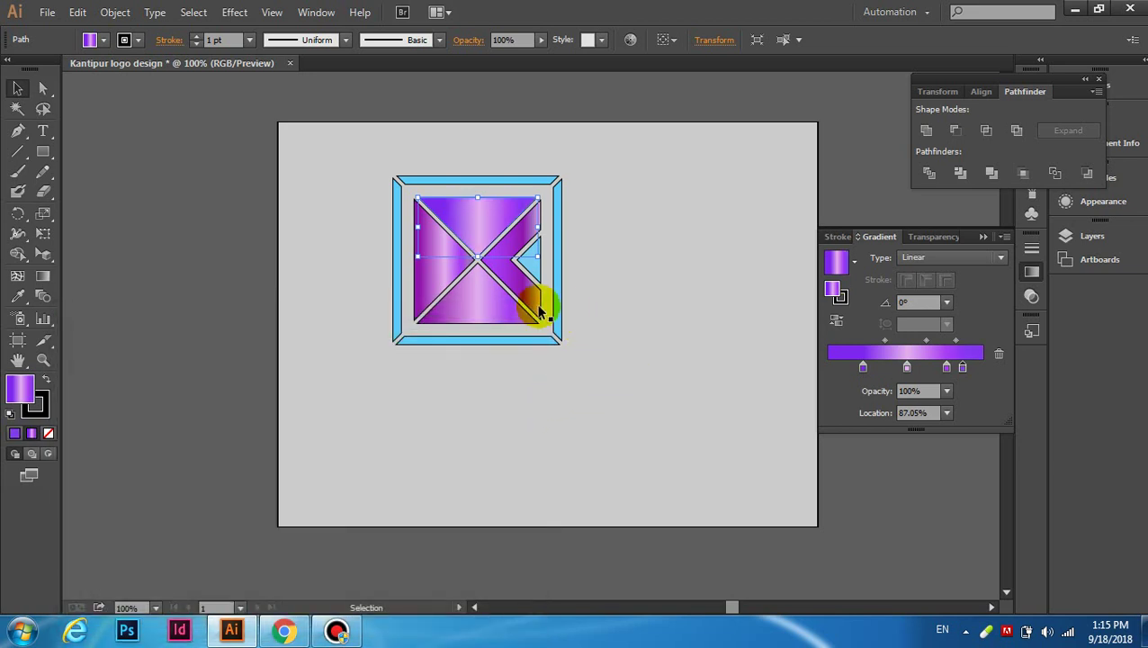
{"action": "left_click", "coordinate": [947, 368]}
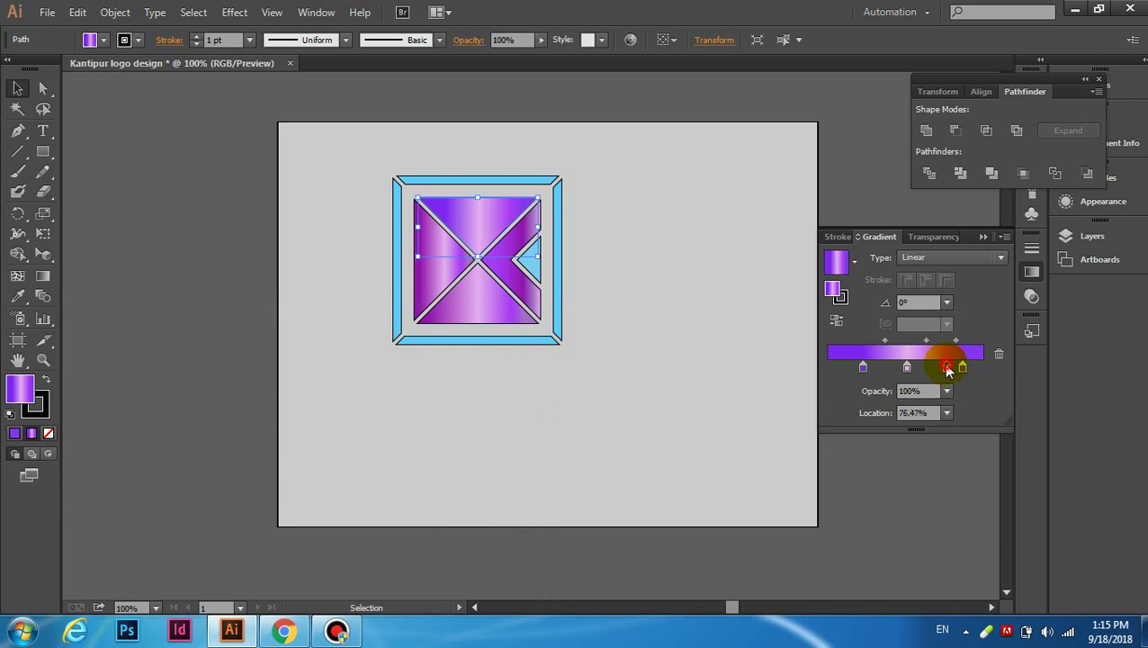
{"action": "left_click_drag", "start_coordinate": [947, 368], "coordinate": [936, 368]}
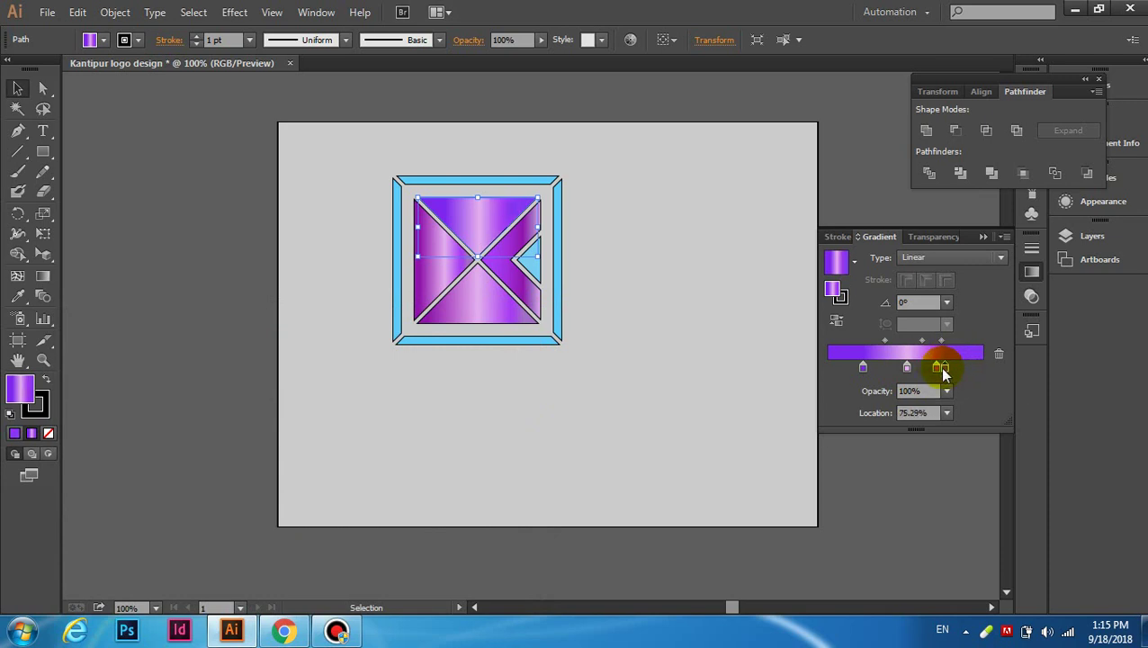
{"action": "left_click_drag", "start_coordinate": [938, 371], "coordinate": [930, 374]}
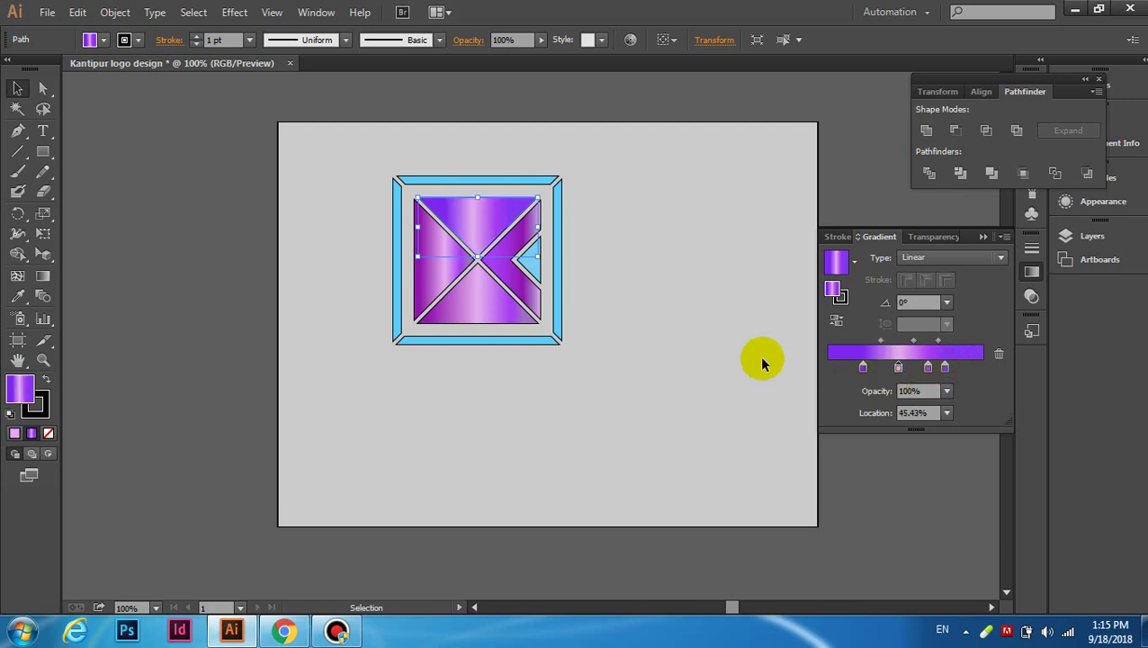
Step: Set the left triangle's leftmost gradient stop to deep purple #3C18AD
{"action": "left_click", "coordinate": [440, 268]}
{"action": "left_click", "coordinate": [877, 358]}
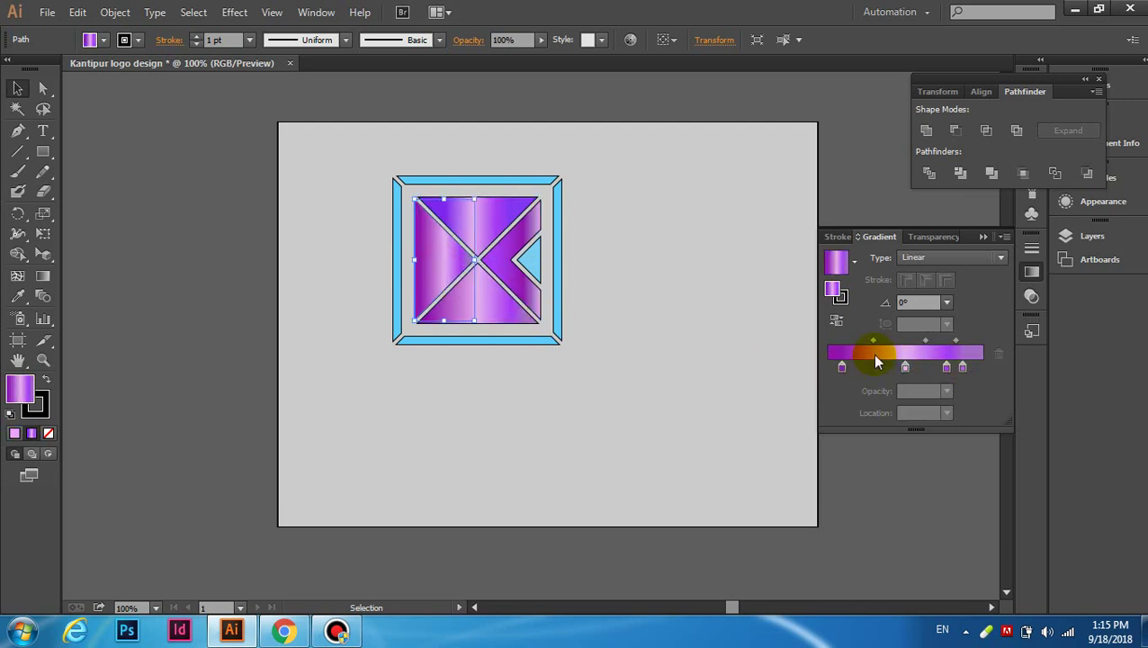
{"action": "left_click", "coordinate": [886, 355]}
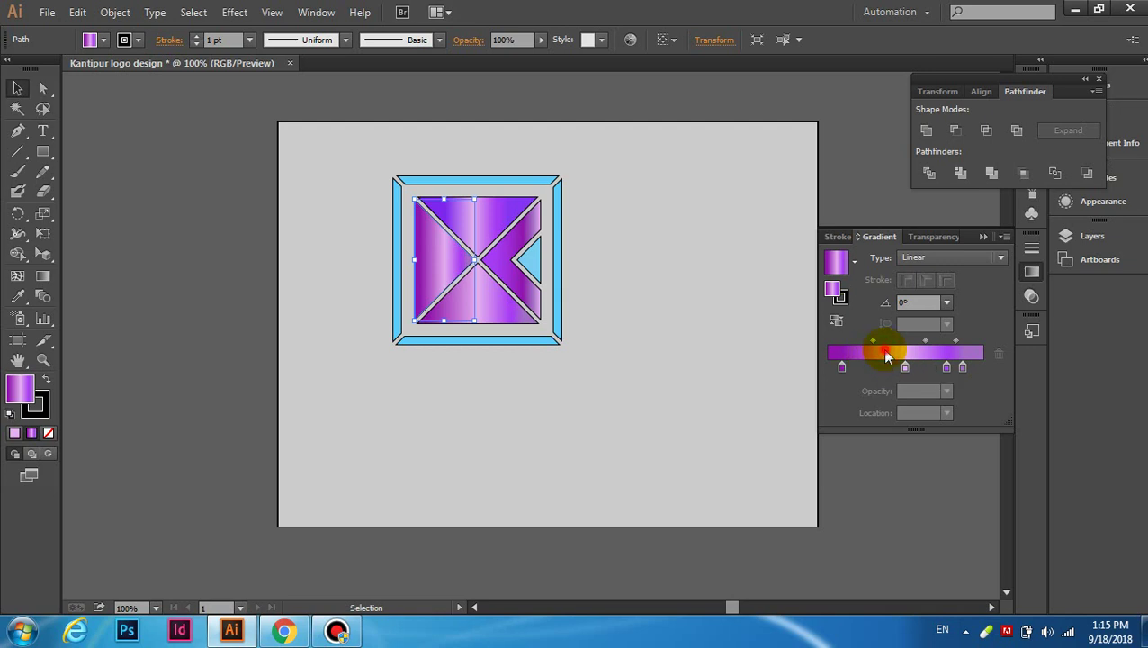
{"action": "left_click", "coordinate": [841, 367]}
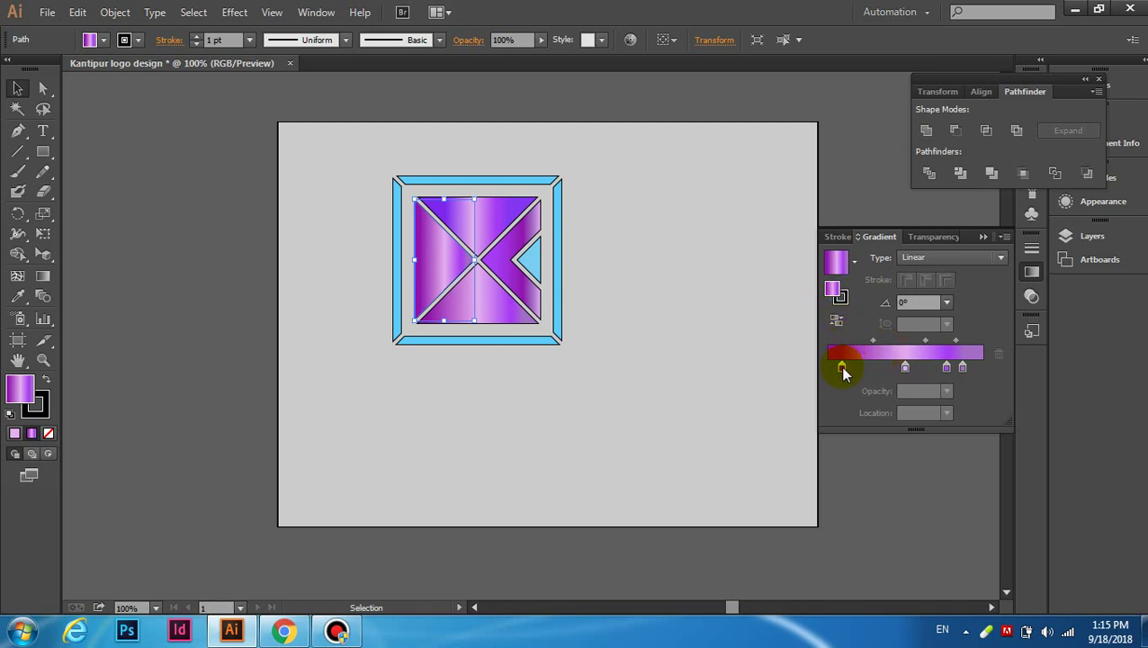
{"action": "double_click", "coordinate": [832, 291]}
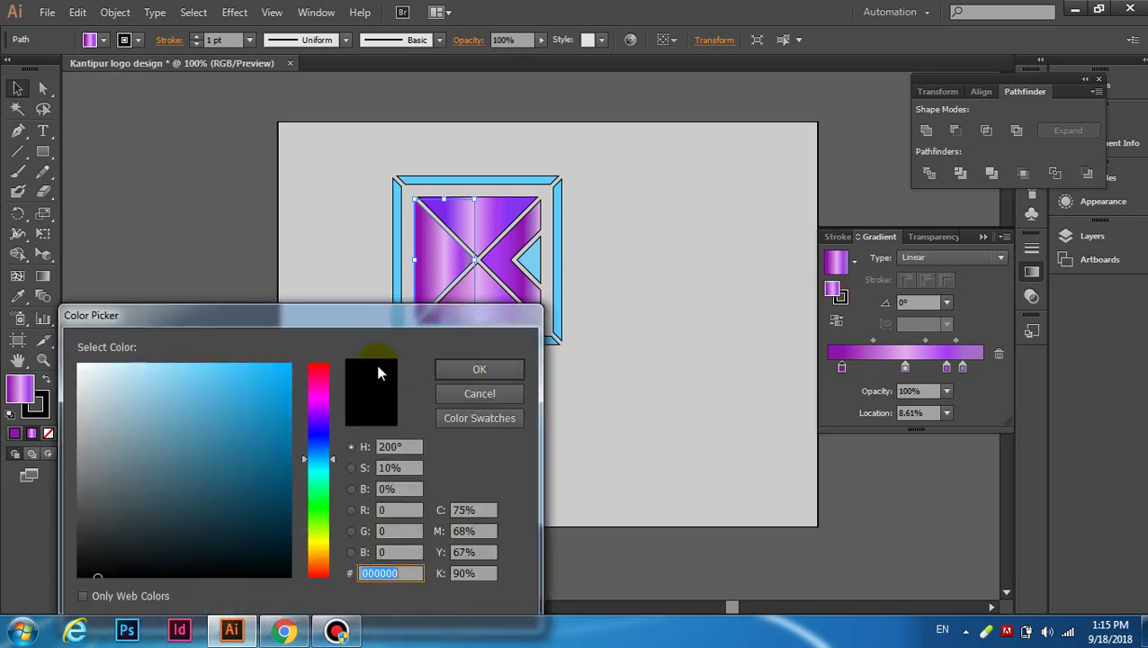
{"action": "left_click_drag", "start_coordinate": [304, 435], "coordinate": [294, 428]}
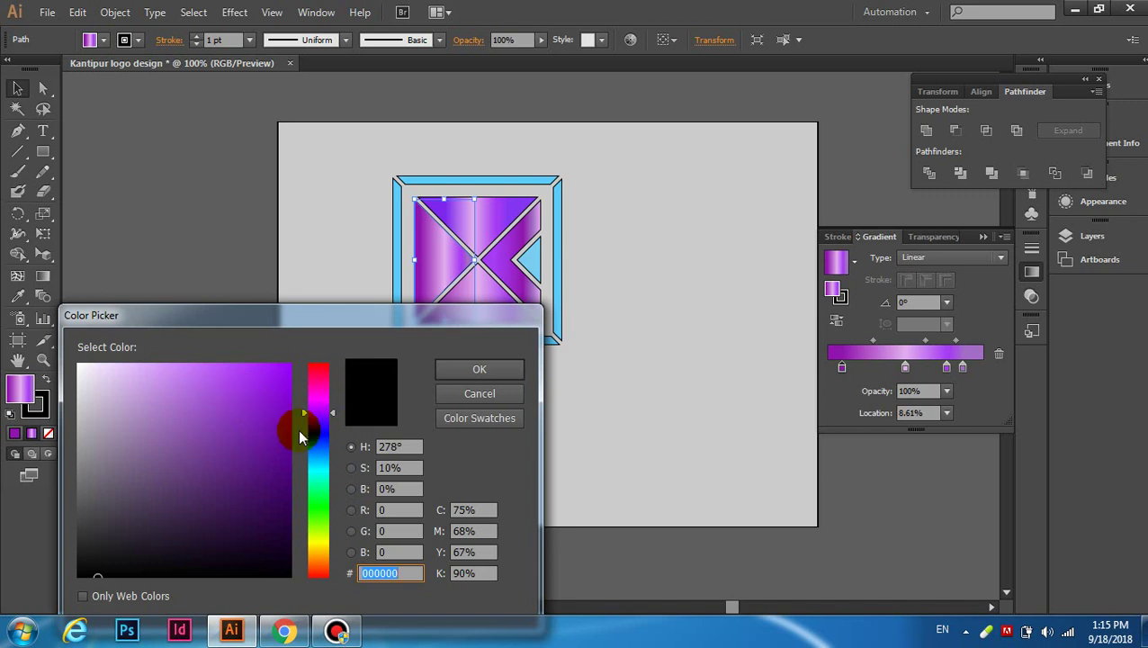
{"action": "left_click", "coordinate": [316, 425]}
{"action": "left_click_drag", "start_coordinate": [243, 407], "coordinate": [261, 432]}
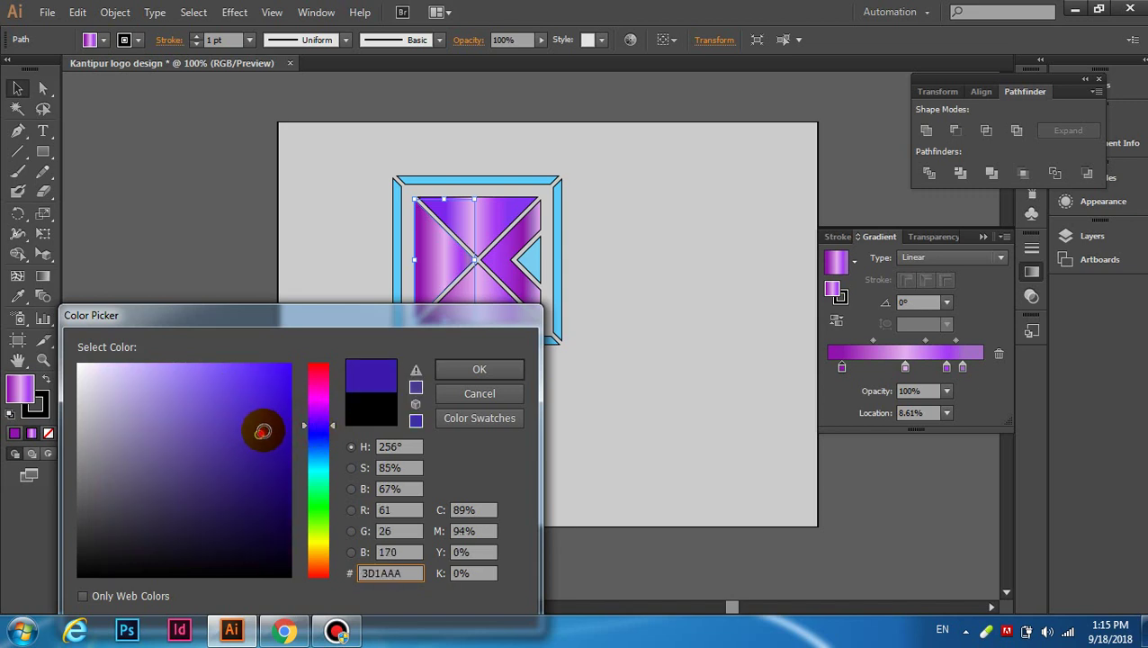
{"action": "left_click", "coordinate": [478, 370]}
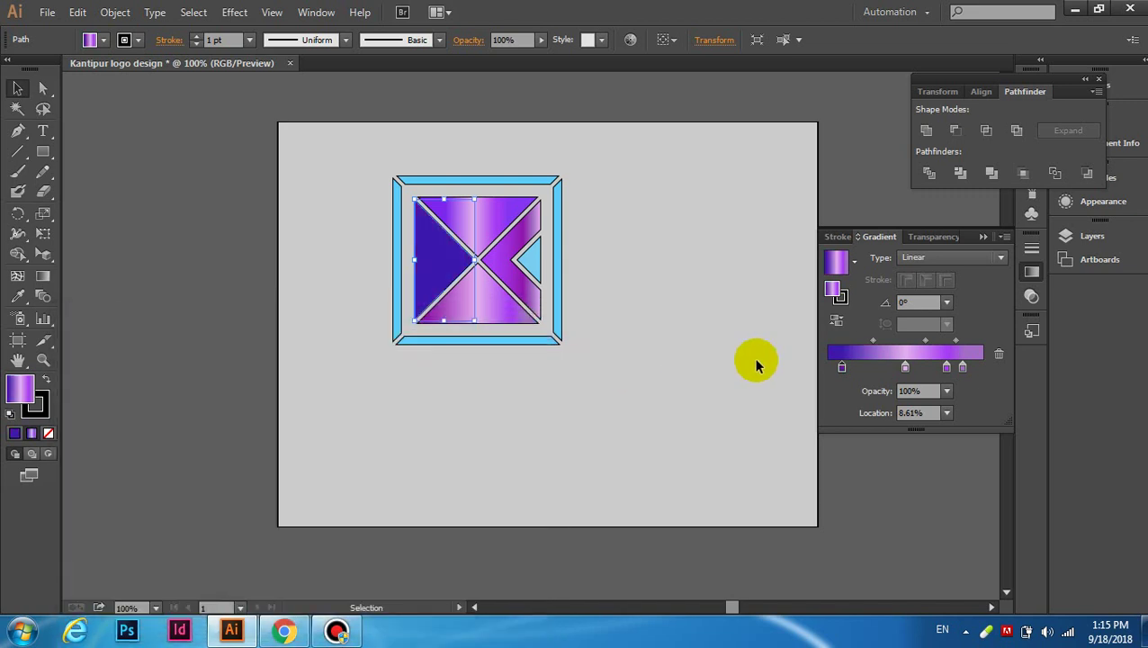
Step: Fill the bottom triangle dark blue #1E1E87, then switch it to a default white-to-black gradient
{"action": "left_click", "coordinate": [486, 305]}
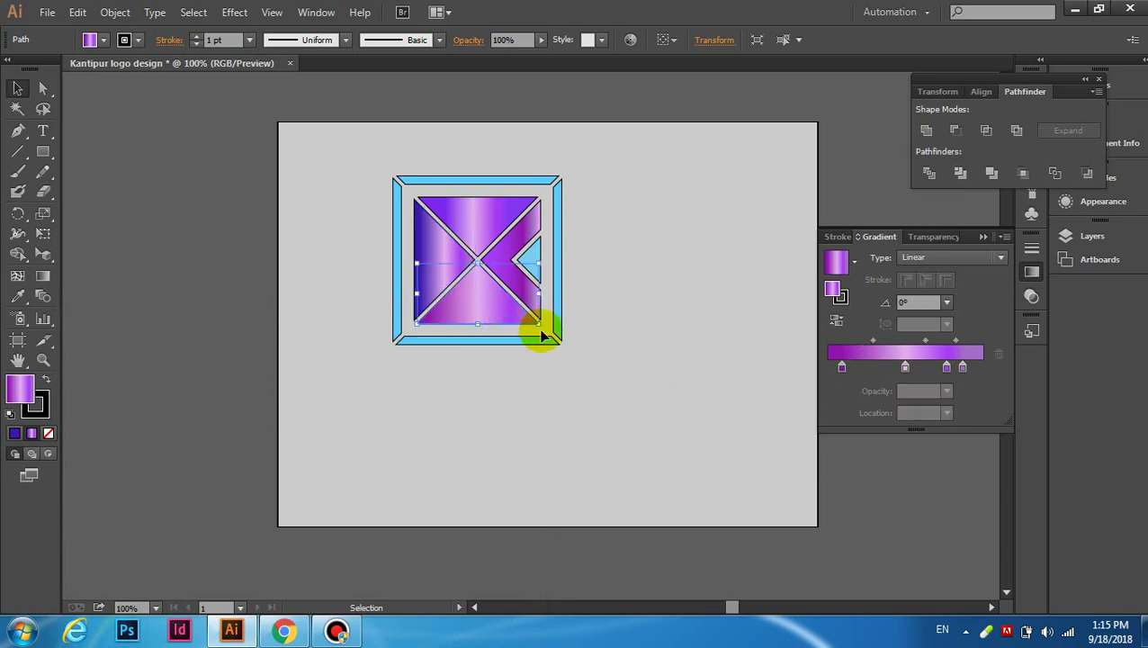
{"action": "double_click", "coordinate": [832, 292]}
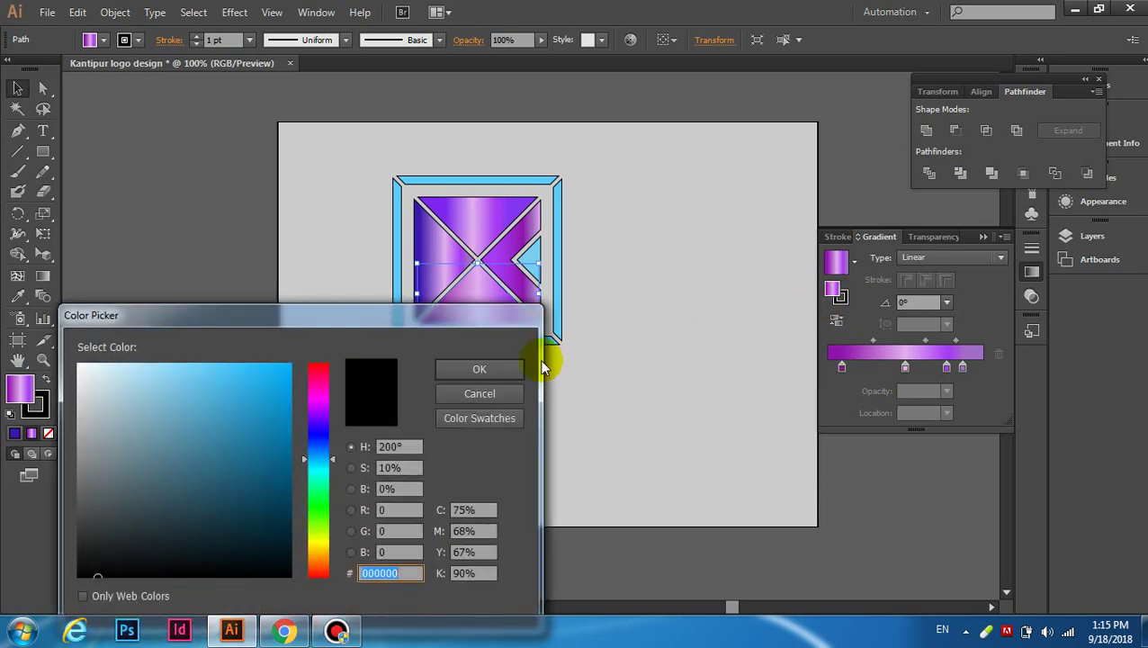
{"action": "left_click_drag", "start_coordinate": [317, 447], "coordinate": [317, 435]}
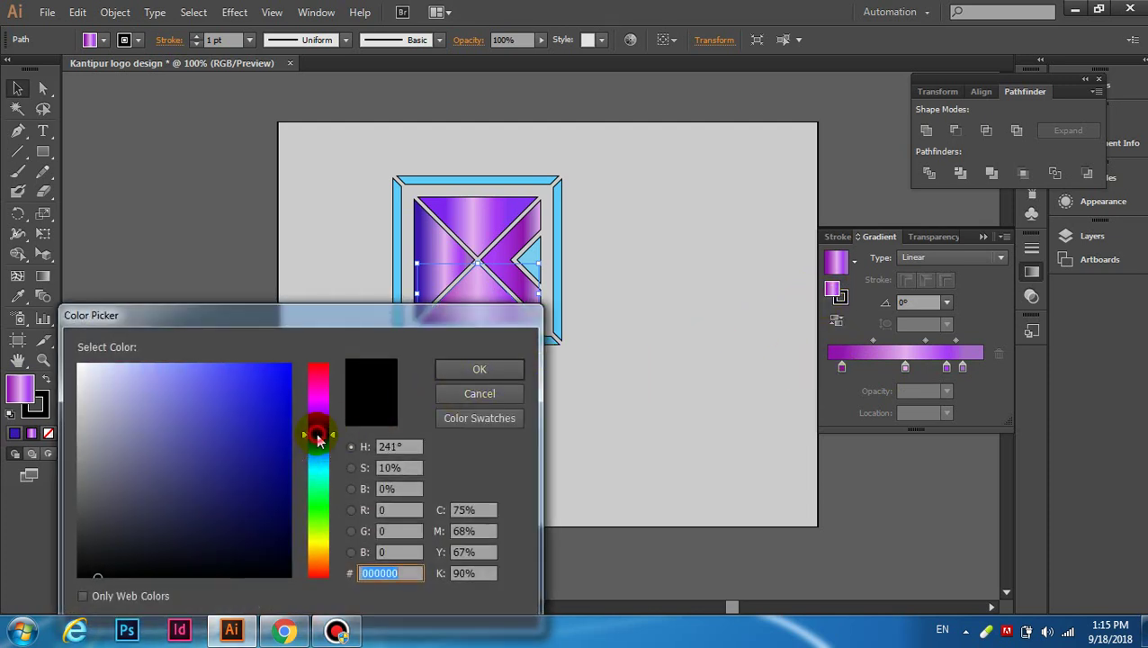
{"action": "left_click_drag", "start_coordinate": [233, 453], "coordinate": [244, 463]}
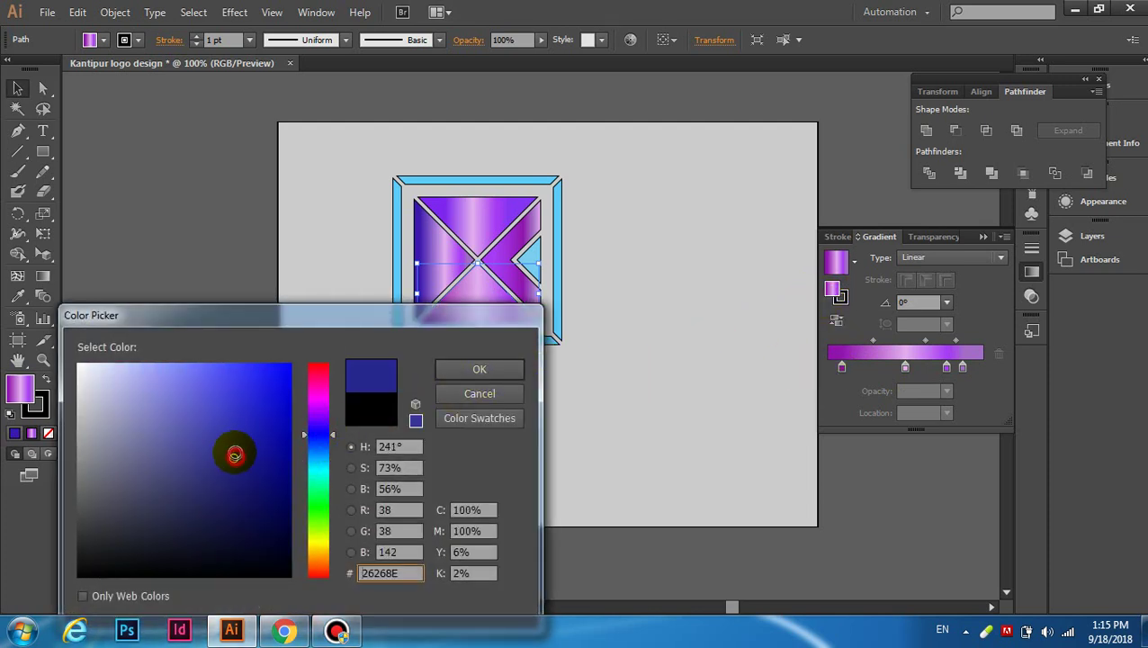
{"action": "left_click", "coordinate": [490, 369]}
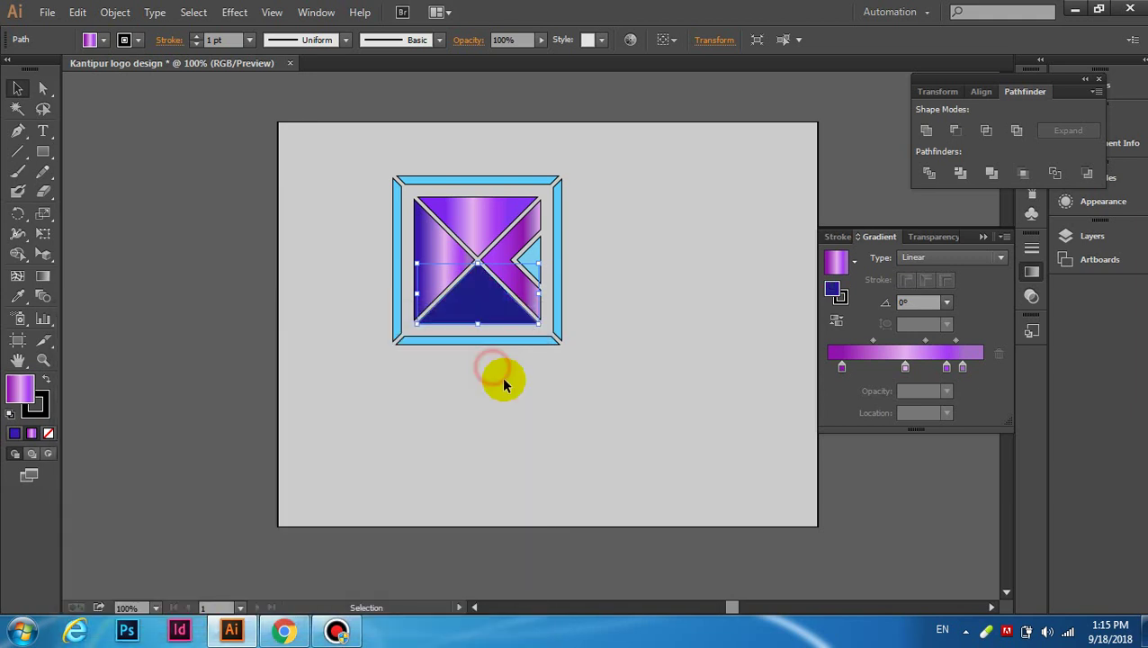
{"action": "left_click", "coordinate": [853, 358]}
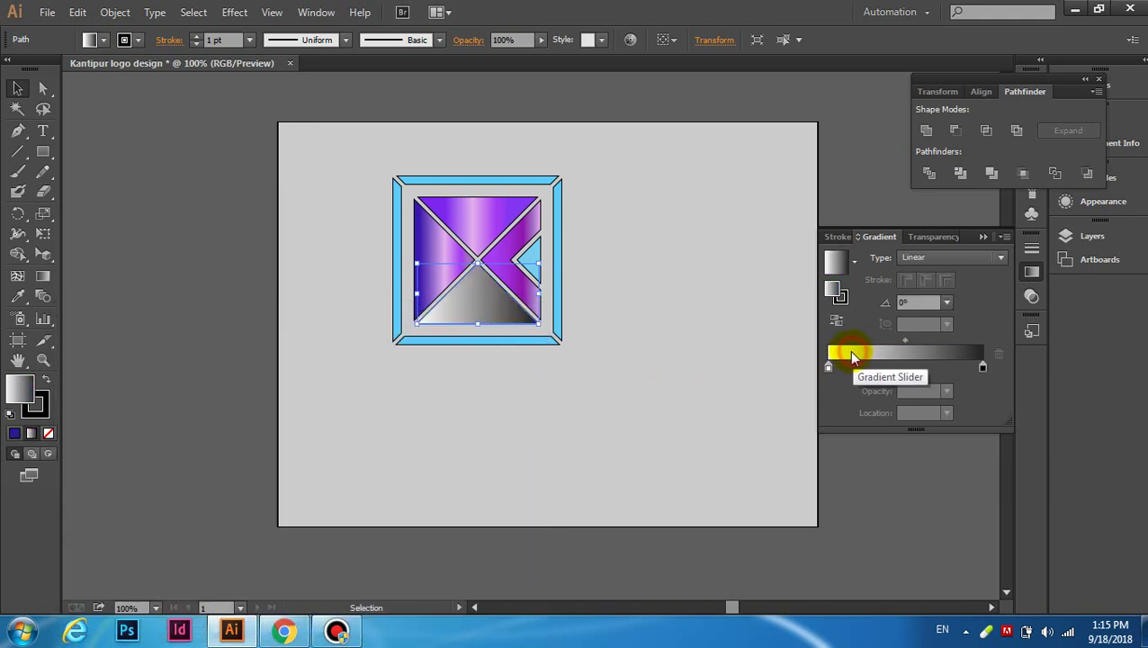
Step: Apply the blue gradient preset and set its left stop to blue #271FCC
{"action": "left_click", "coordinate": [855, 263]}
{"action": "left_click", "coordinate": [768, 303]}
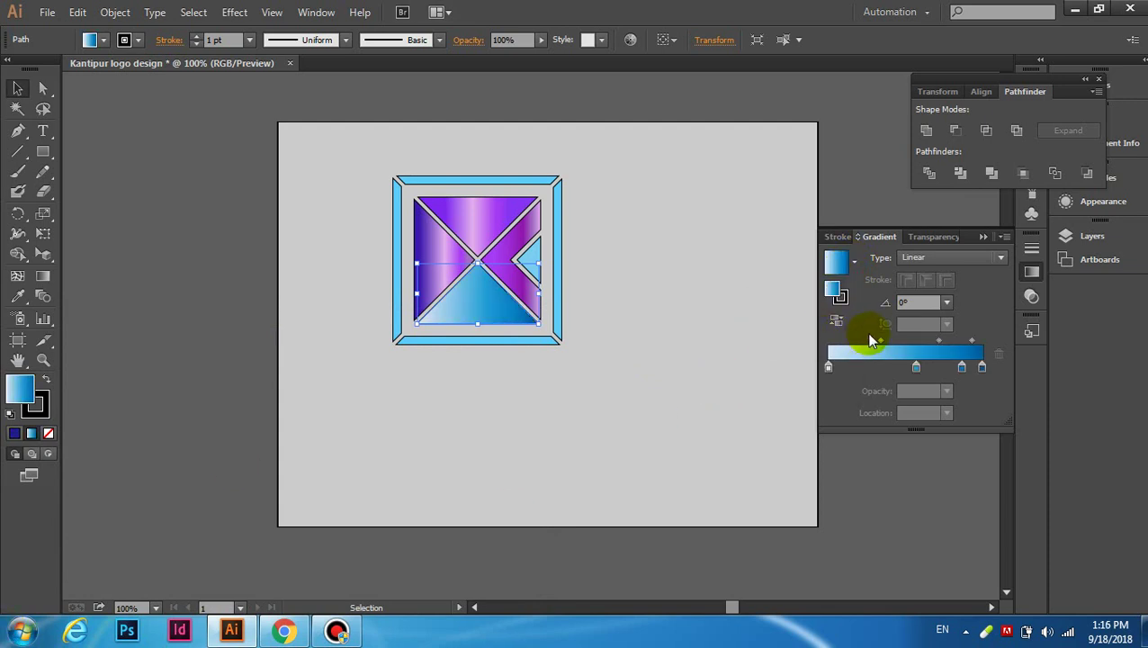
{"action": "left_click", "coordinate": [828, 367]}
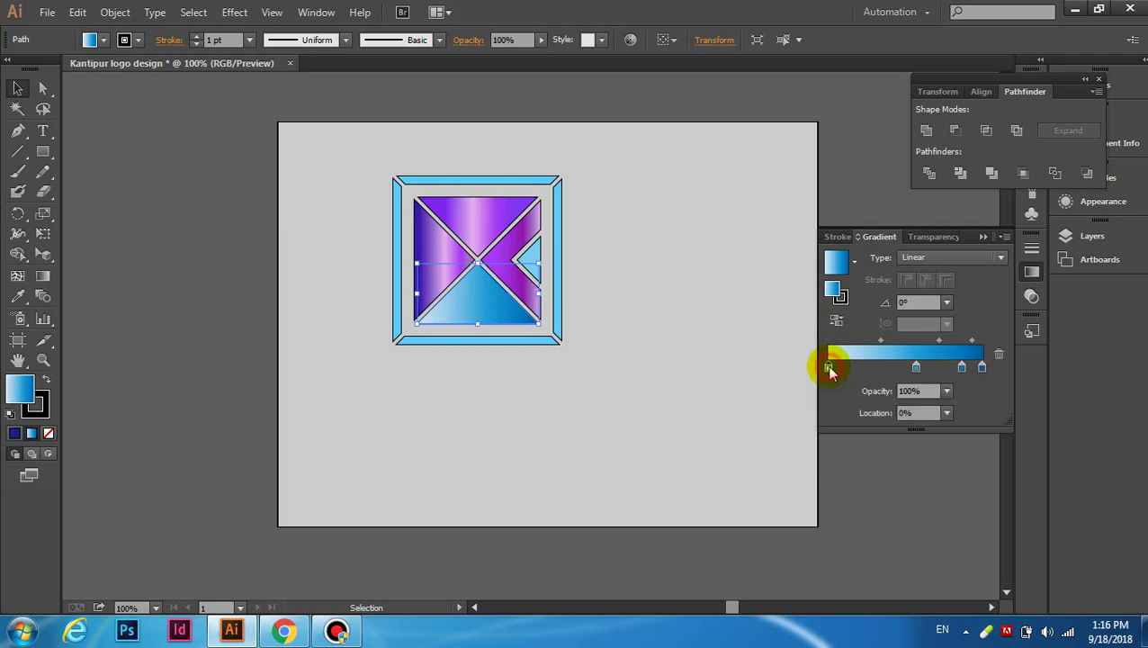
{"action": "double_click", "coordinate": [834, 290]}
{"action": "mouse_move", "coordinate": [256, 392]}
{"action": "left_mouse_down"}
{"action": "mouse_move", "coordinate": [261, 410]}
{"action": "mouse_move", "coordinate": [310, 433]}
{"action": "mouse_move", "coordinate": [238, 404]}
{"action": "left_mouse_up"}
{"action": "left_click", "coordinate": [458, 371]}
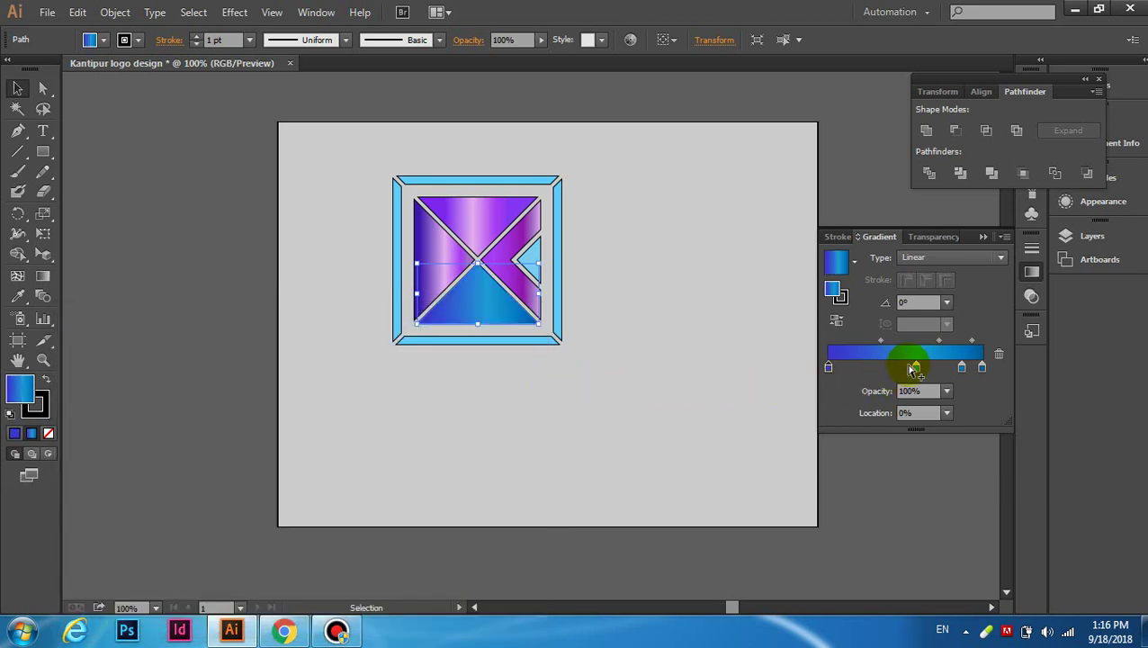
Step: Shift the middle stop left to about 48% and colour it light blue-grey
{"action": "left_click_drag", "start_coordinate": [914, 367], "coordinate": [904, 369]}
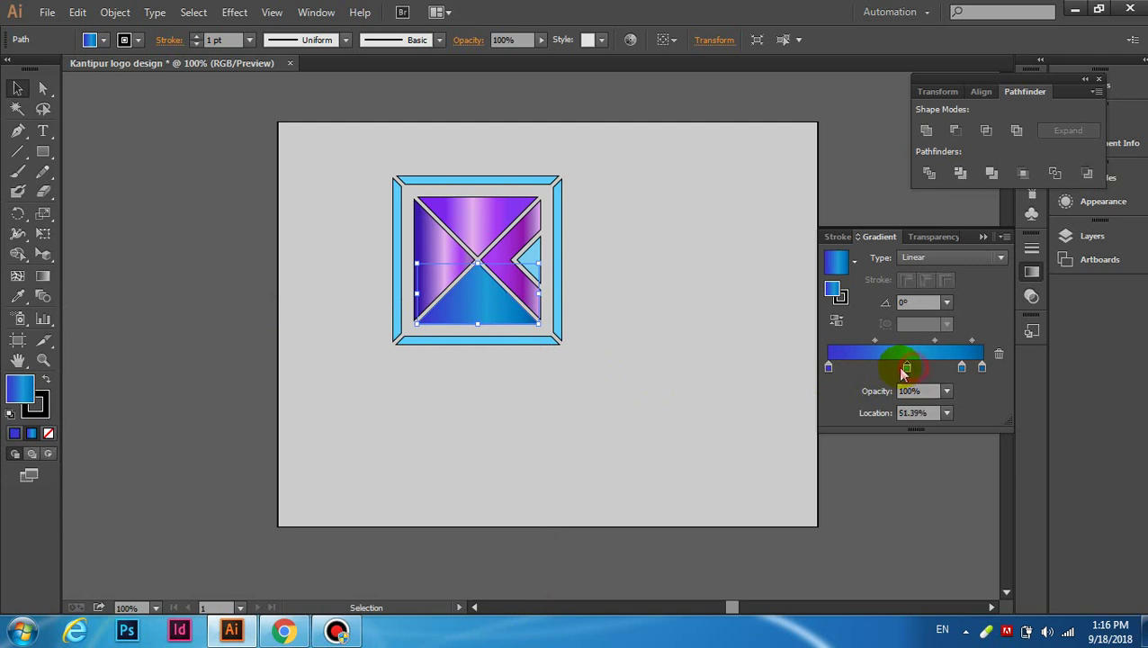
{"action": "double_click", "coordinate": [830, 292]}
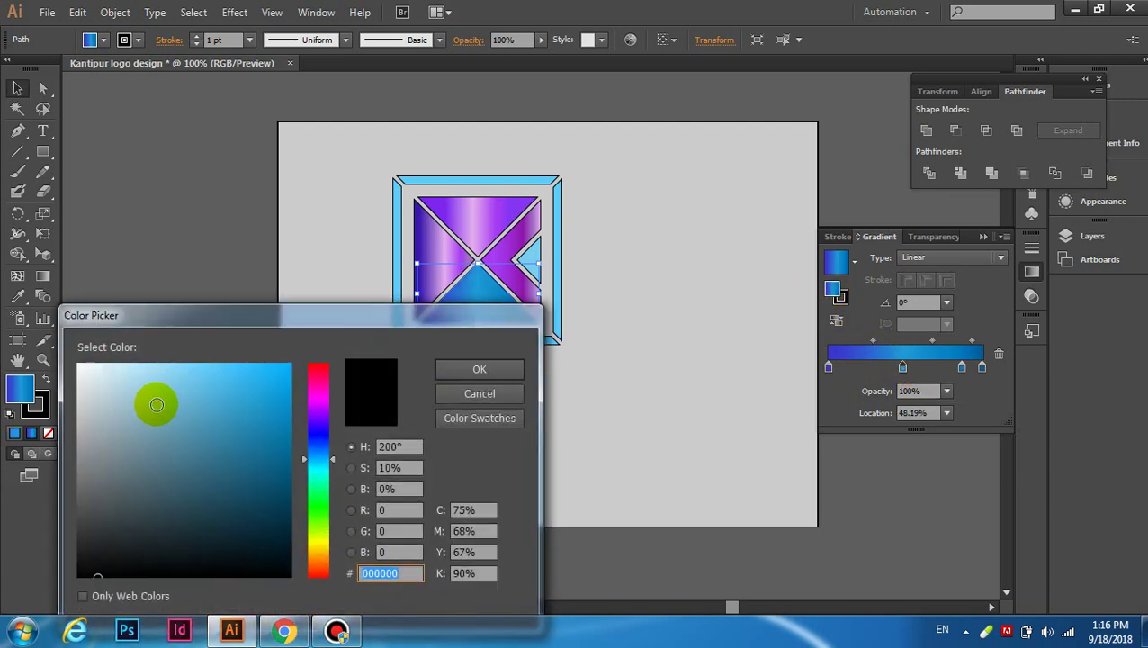
{"action": "left_click", "coordinate": [131, 415]}
{"action": "left_click_drag", "start_coordinate": [131, 415], "coordinate": [132, 416]}
{"action": "left_click", "coordinate": [480, 372]}
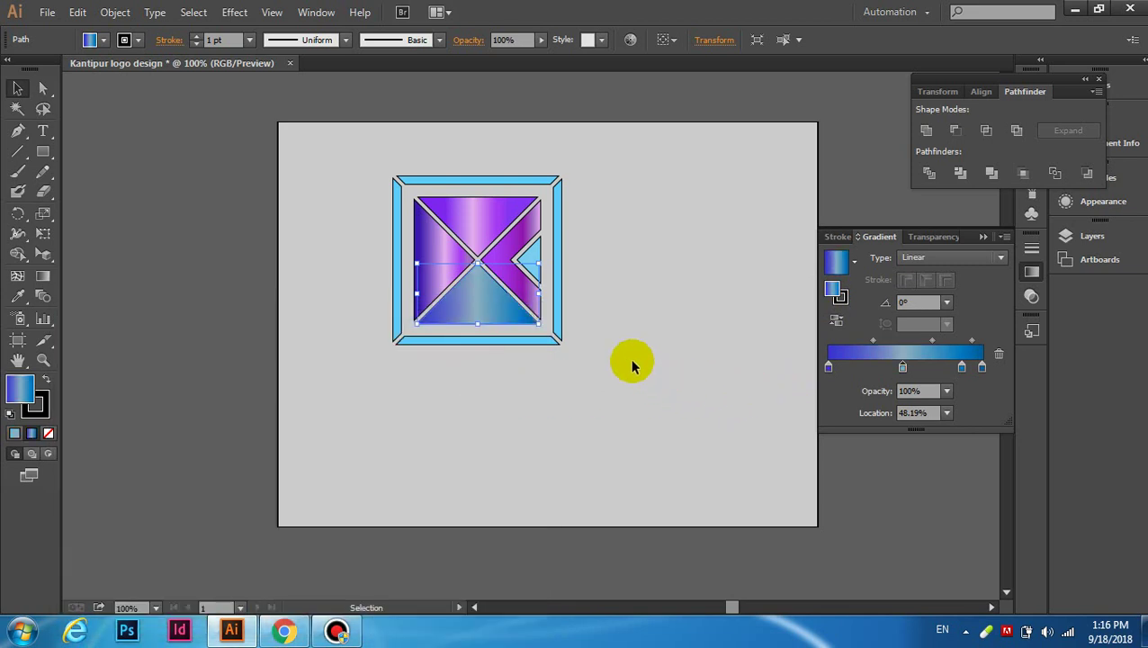
Step: Set the left triangle's first gradient stop to blue-violet #422FD1
{"action": "left_click", "coordinate": [442, 256]}
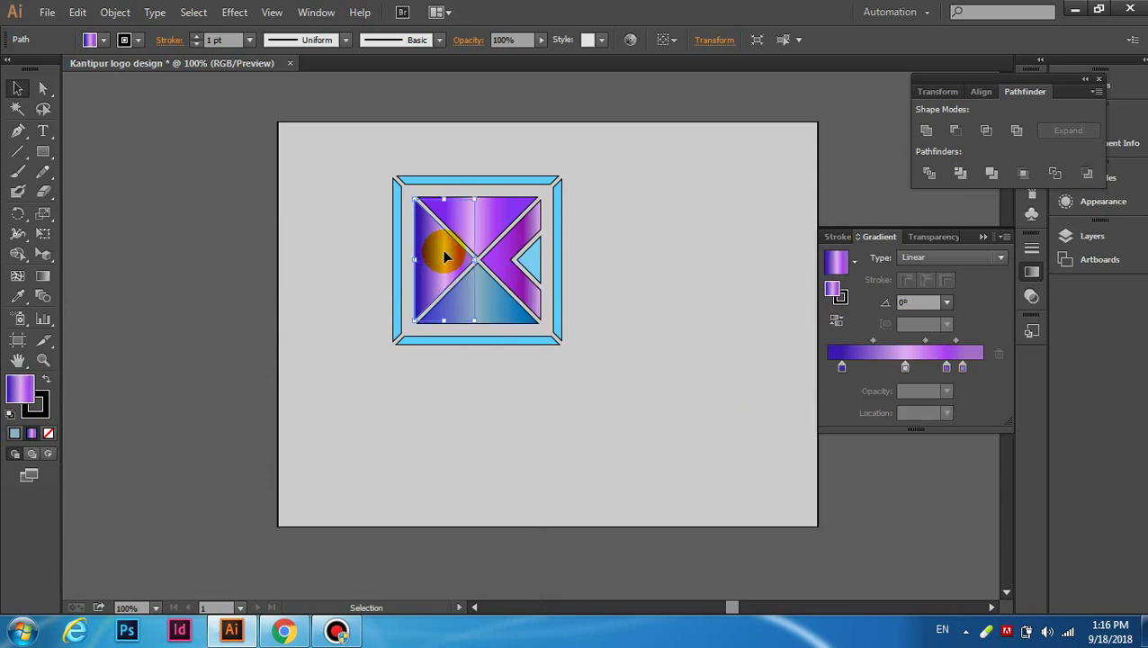
{"action": "left_click", "coordinate": [886, 352]}
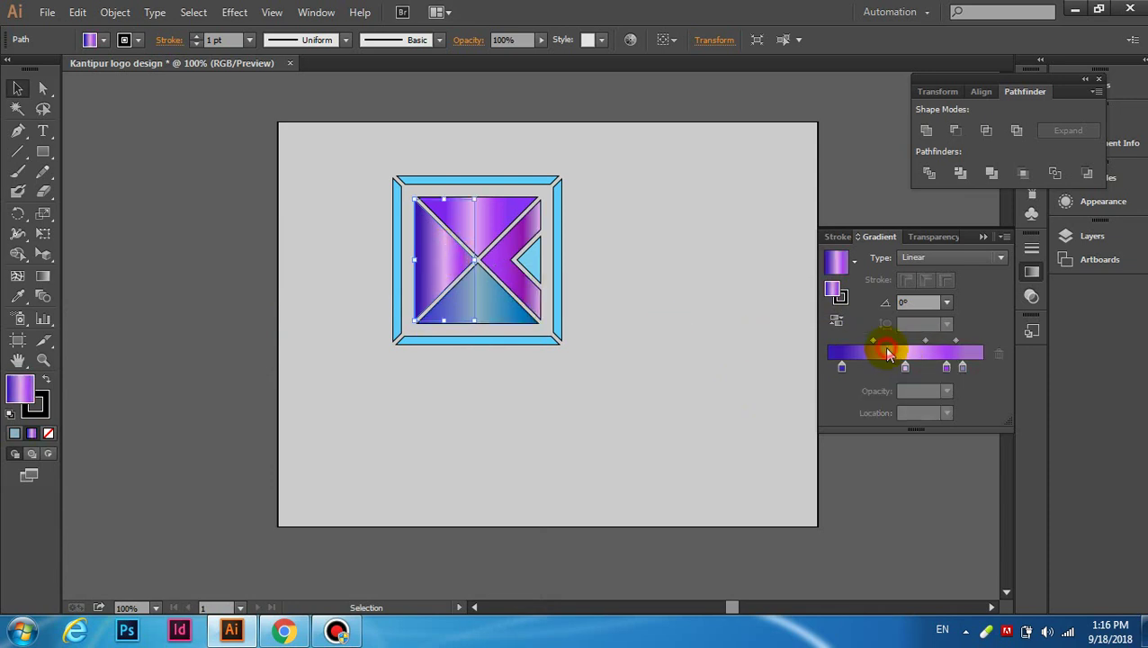
{"action": "left_click", "coordinate": [461, 276]}
{"action": "double_click", "coordinate": [841, 367]}
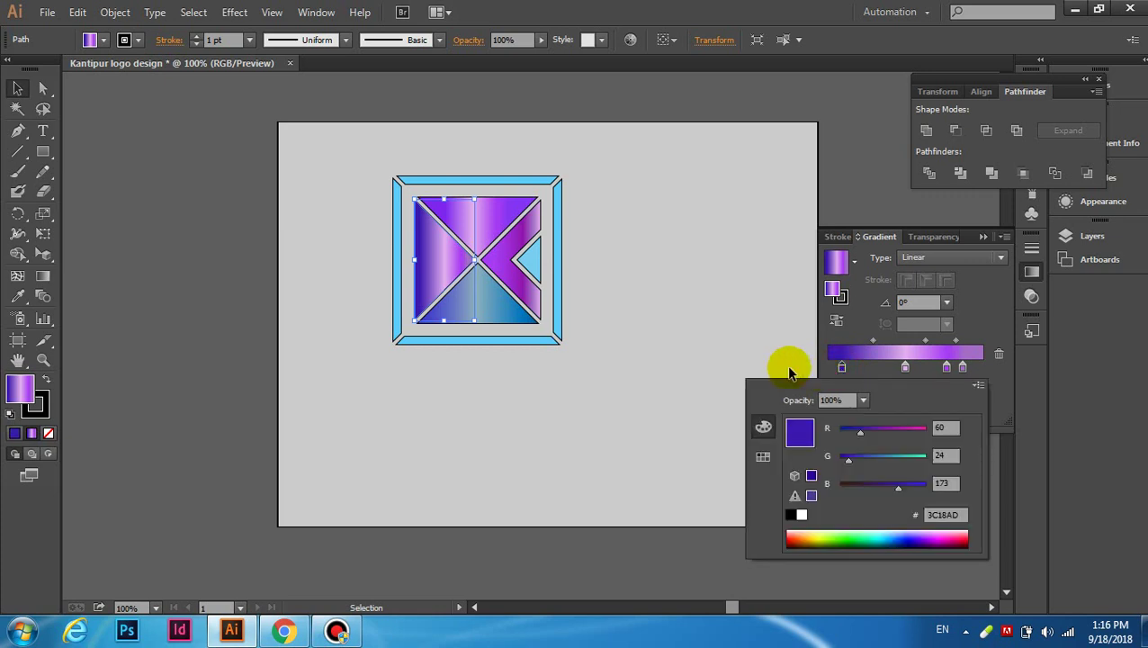
{"action": "left_click", "coordinate": [840, 365]}
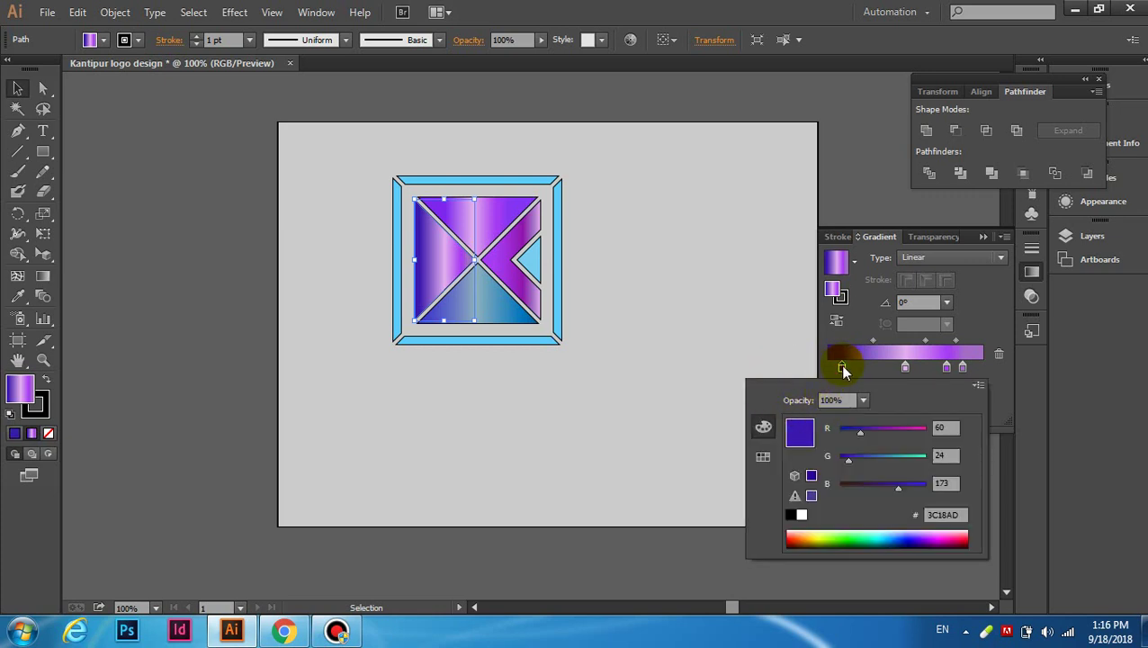
{"action": "double_click", "coordinate": [833, 289]}
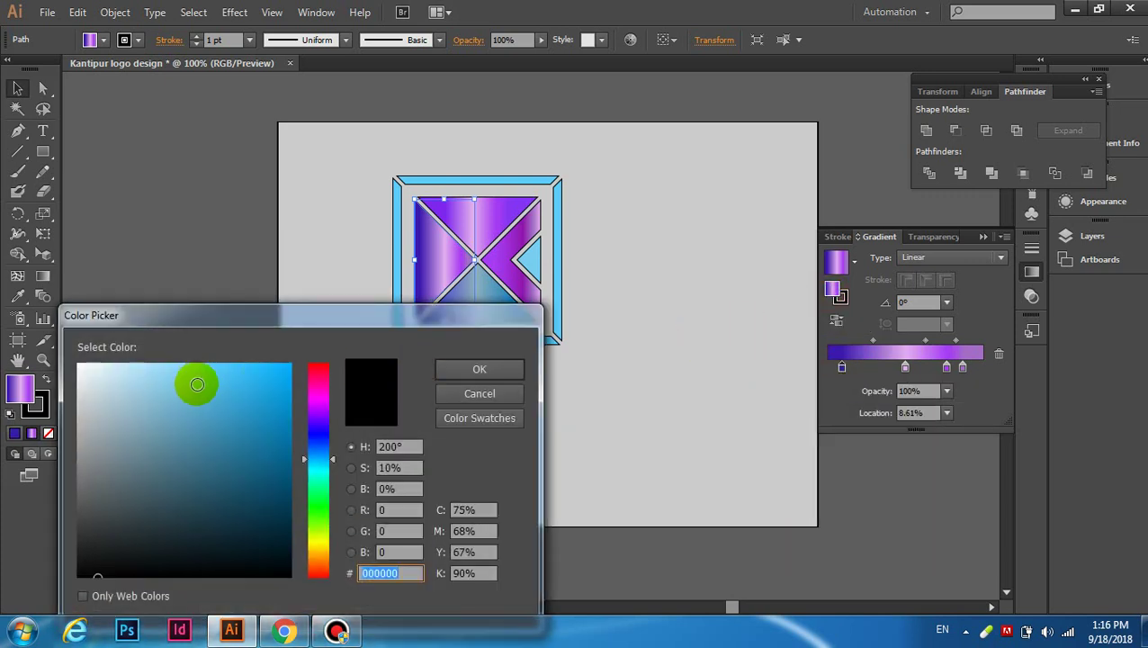
{"action": "left_click", "coordinate": [317, 430]}
{"action": "left_click", "coordinate": [224, 395]}
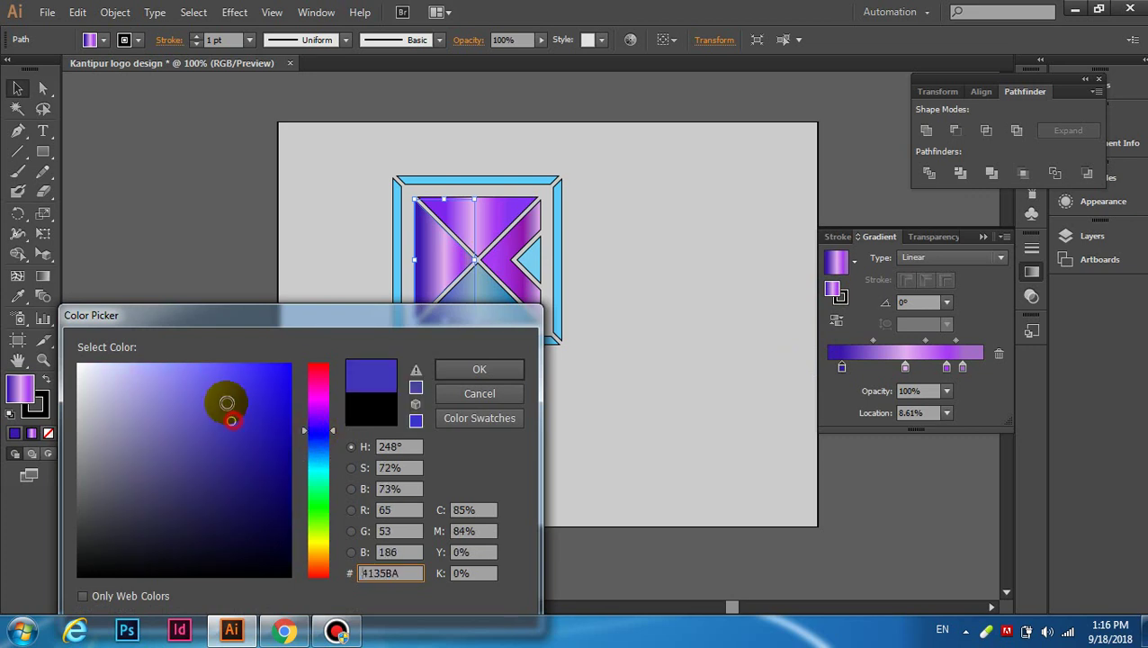
{"action": "left_click", "coordinate": [455, 369]}
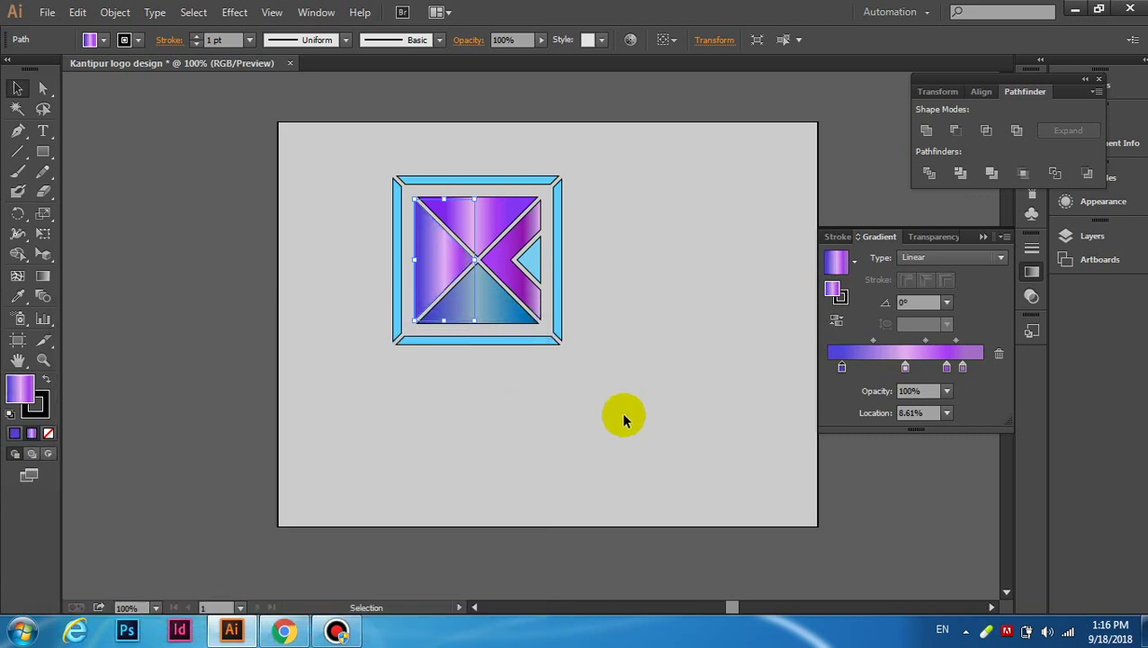
Step: Move the top triangle's left gradient stop right and make it saturated blue-violet
{"action": "left_click", "coordinate": [509, 241]}
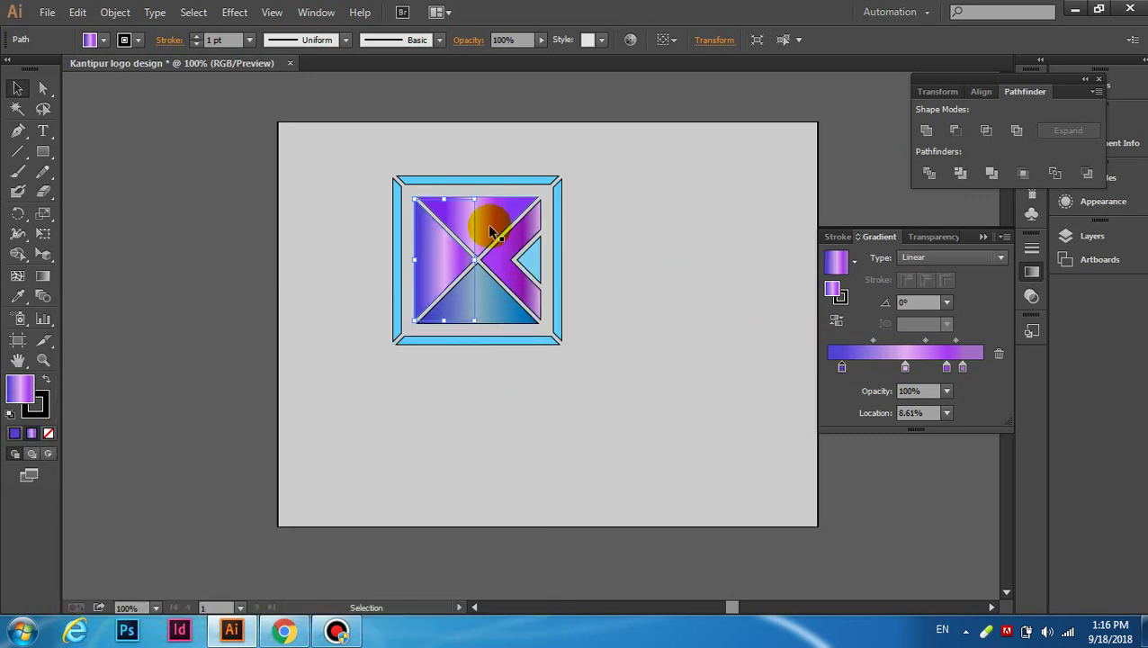
{"action": "left_click", "coordinate": [491, 231]}
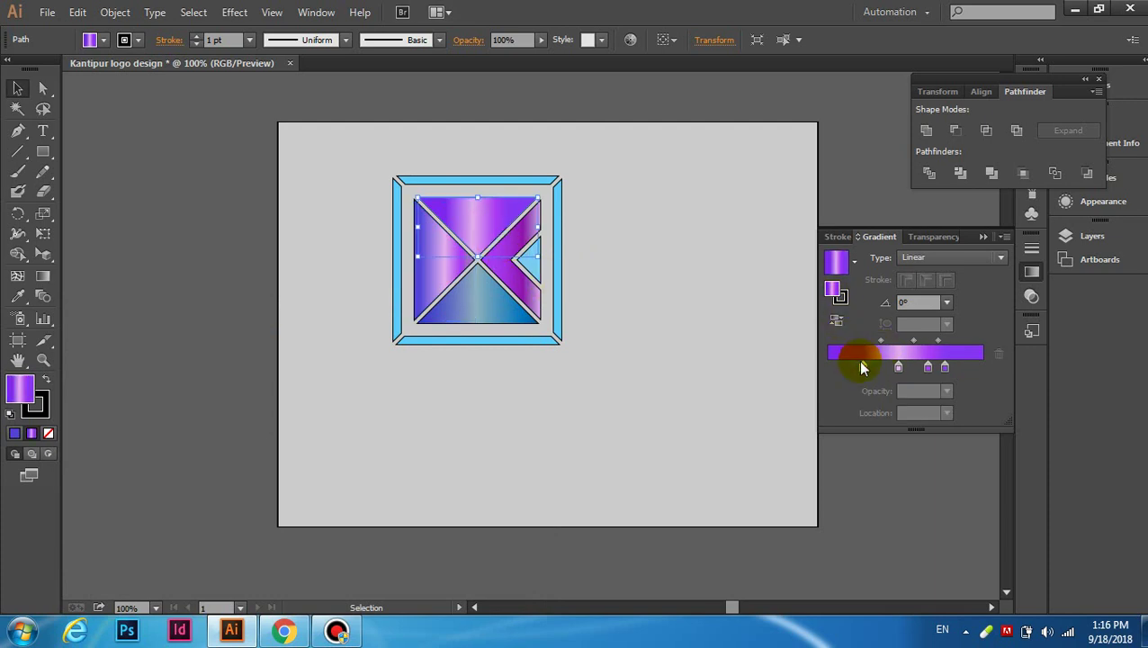
{"action": "left_click_drag", "start_coordinate": [846, 366], "coordinate": [864, 368]}
{"action": "double_click", "coordinate": [833, 288]}
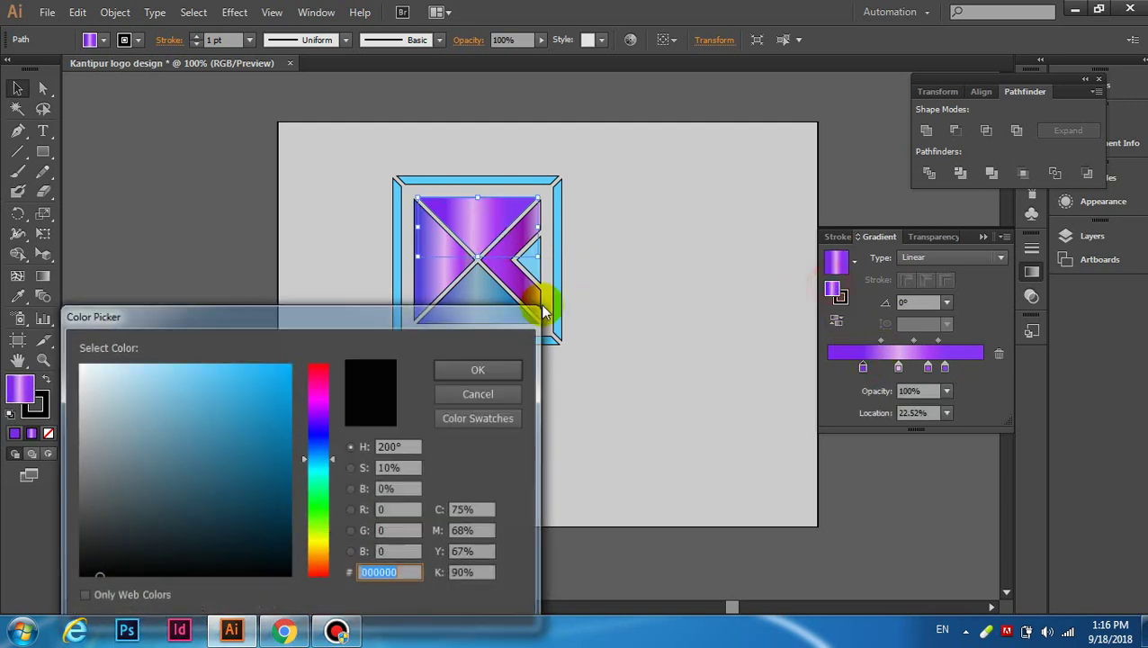
{"action": "left_click", "coordinate": [317, 430]}
{"action": "left_click", "coordinate": [238, 396]}
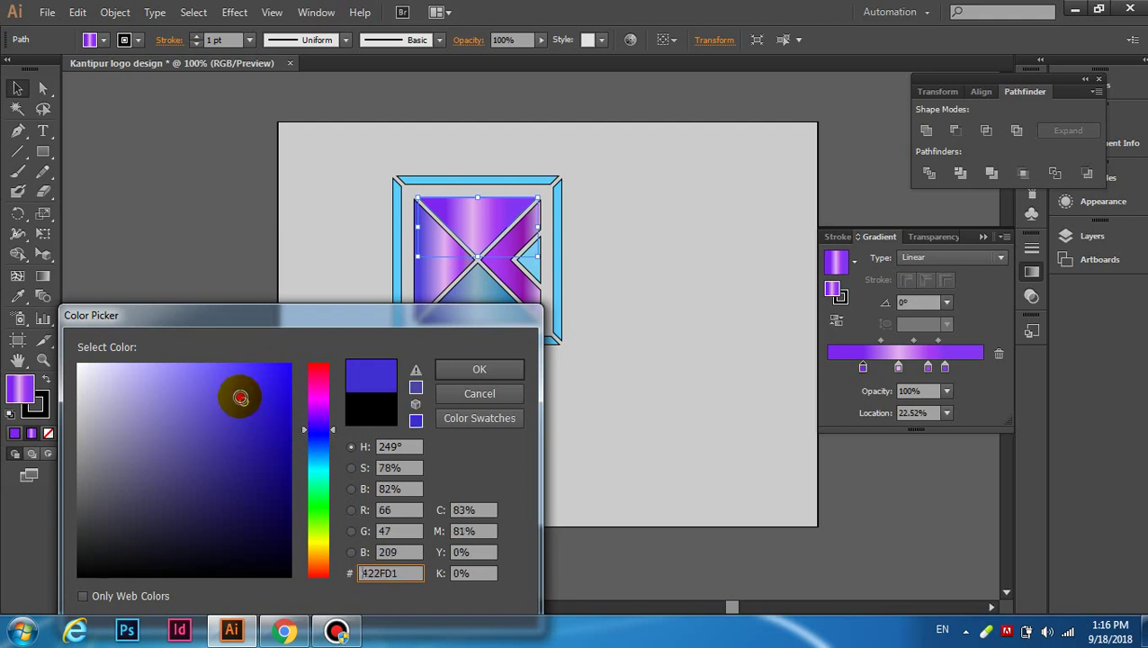
{"action": "left_click", "coordinate": [502, 371]}
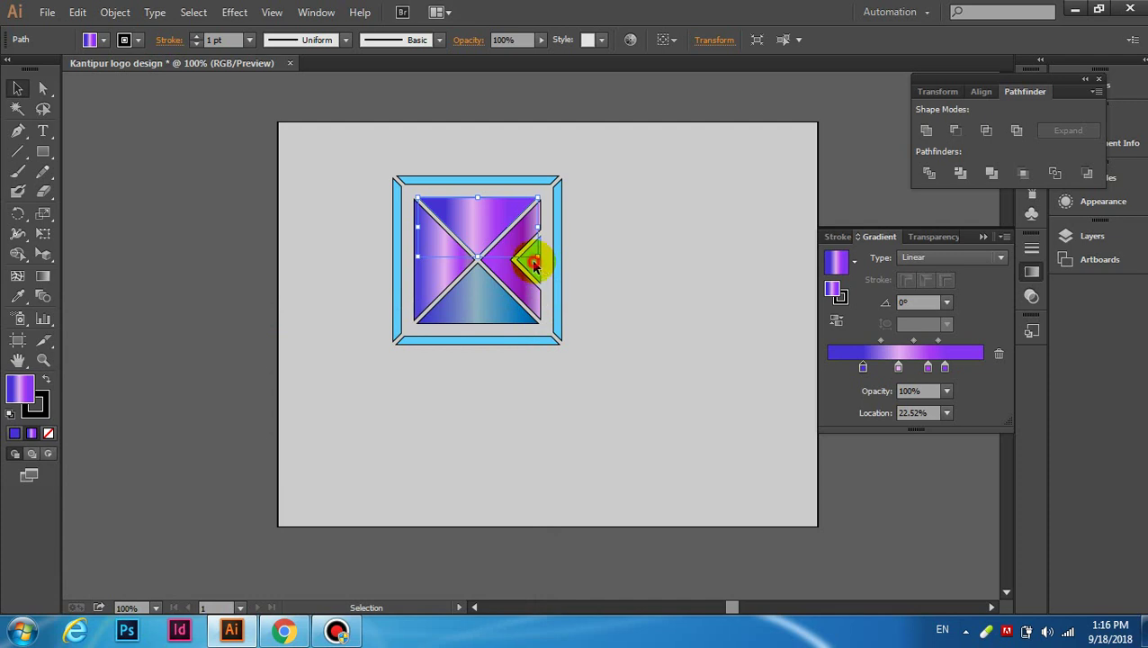
{"action": "left_click", "coordinate": [533, 263]}
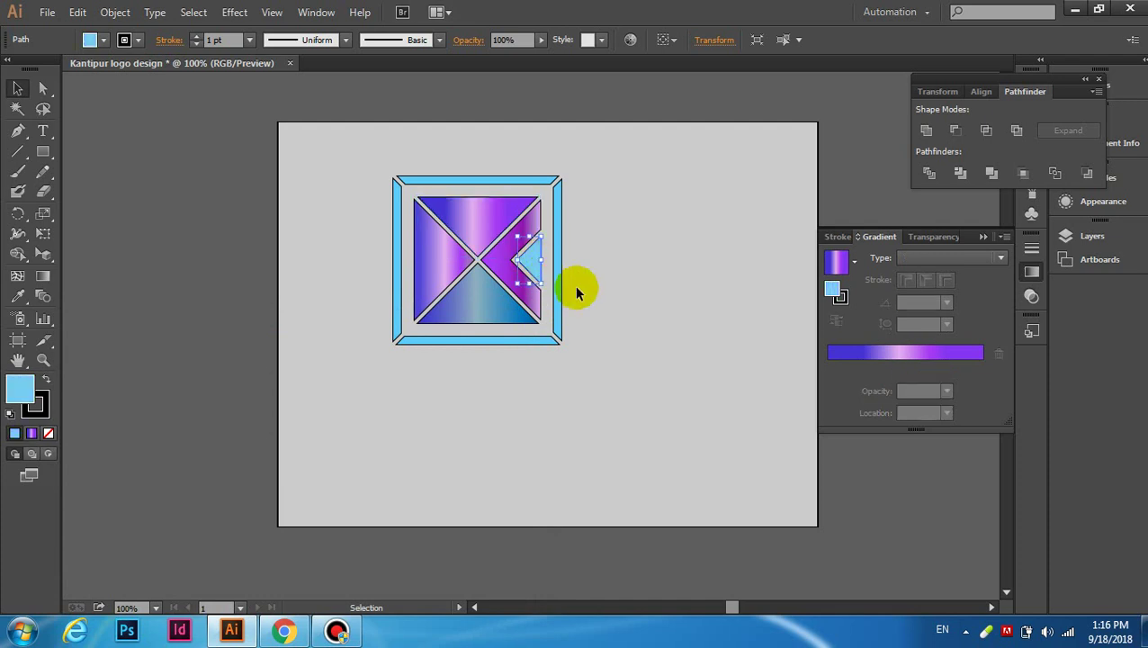
Step: Fill the small notch triangle with muted grey-blue #5D8EA0
{"action": "double_click", "coordinate": [833, 291]}
{"action": "mouse_move", "coordinate": [243, 415]}
{"action": "left_mouse_down"}
{"action": "mouse_move", "coordinate": [202, 414]}
{"action": "mouse_move", "coordinate": [166, 442]}
{"action": "left_mouse_up"}
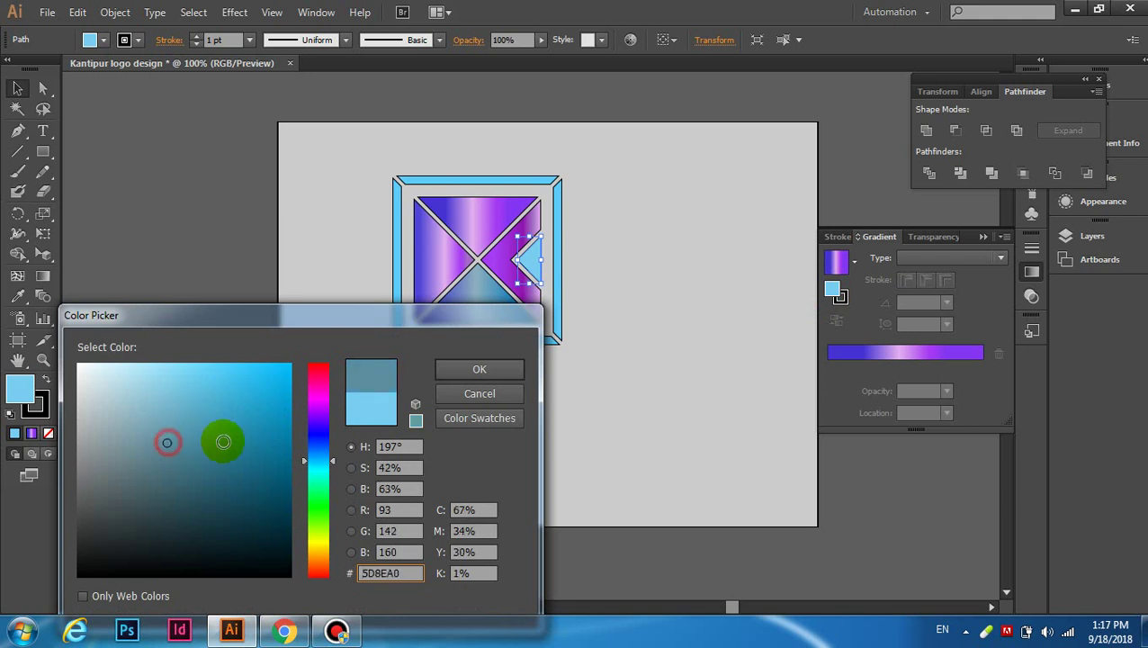
{"action": "left_click", "coordinate": [480, 369]}
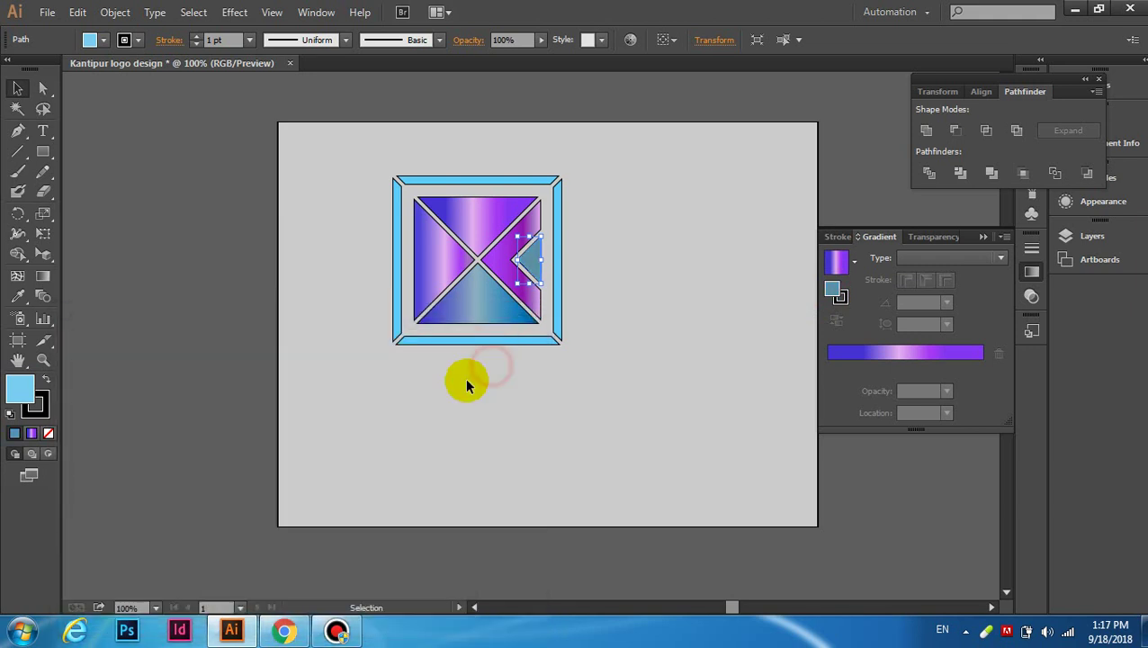
{"action": "left_click", "coordinate": [738, 352]}
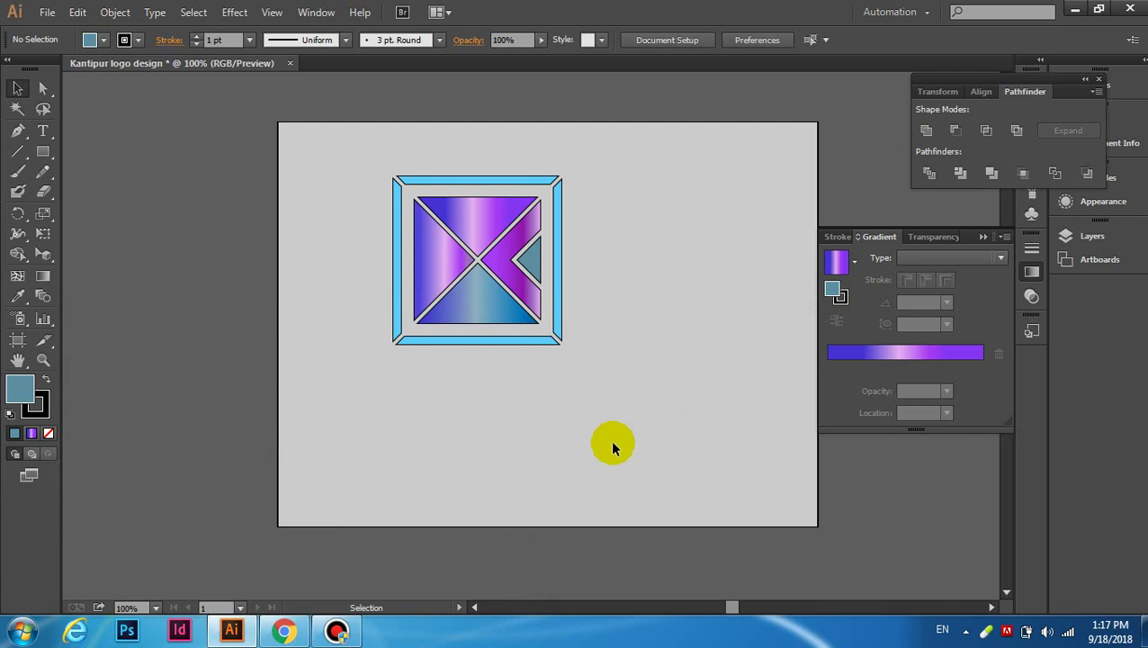
Step: Set the stroke weight of all logo shapes to 0 to remove their outlines
{"action": "left_click_drag", "start_coordinate": [360, 142], "coordinate": [621, 414]}
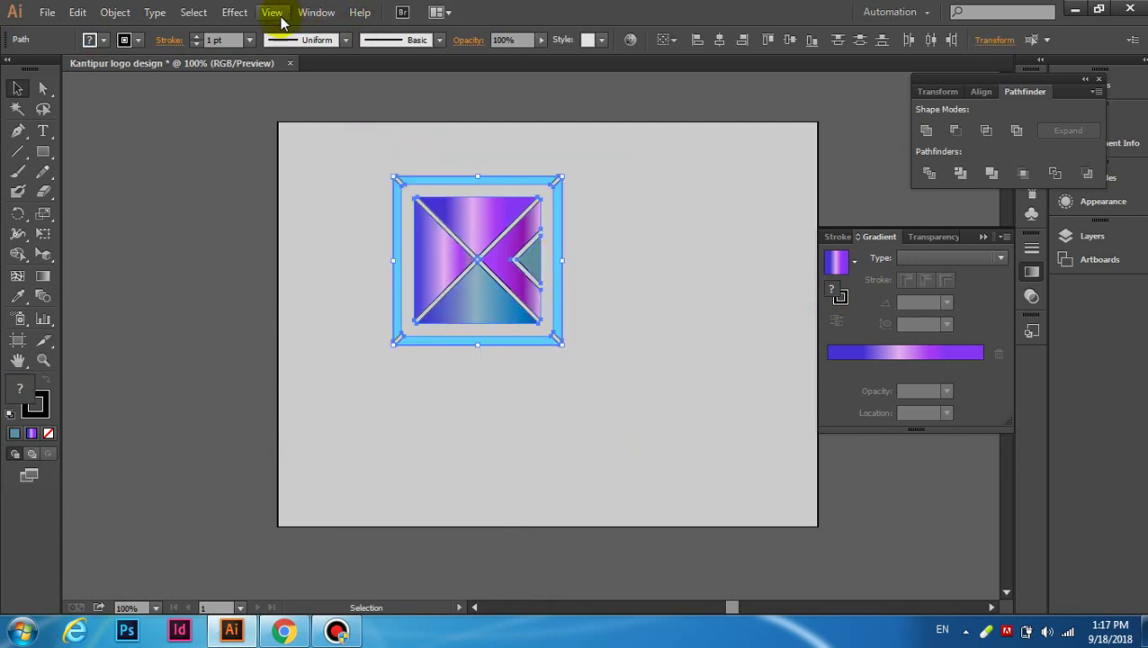
{"action": "left_click", "coordinate": [230, 39]}
{"action": "type", "text": "0"}
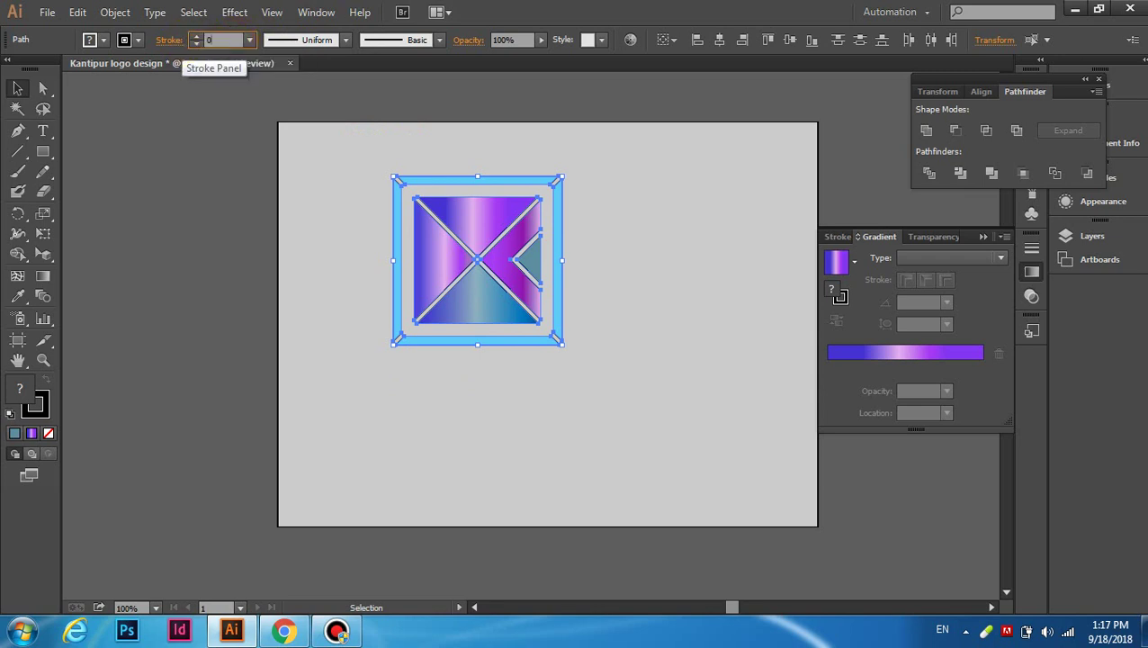
{"action": "key", "text": "Return"}
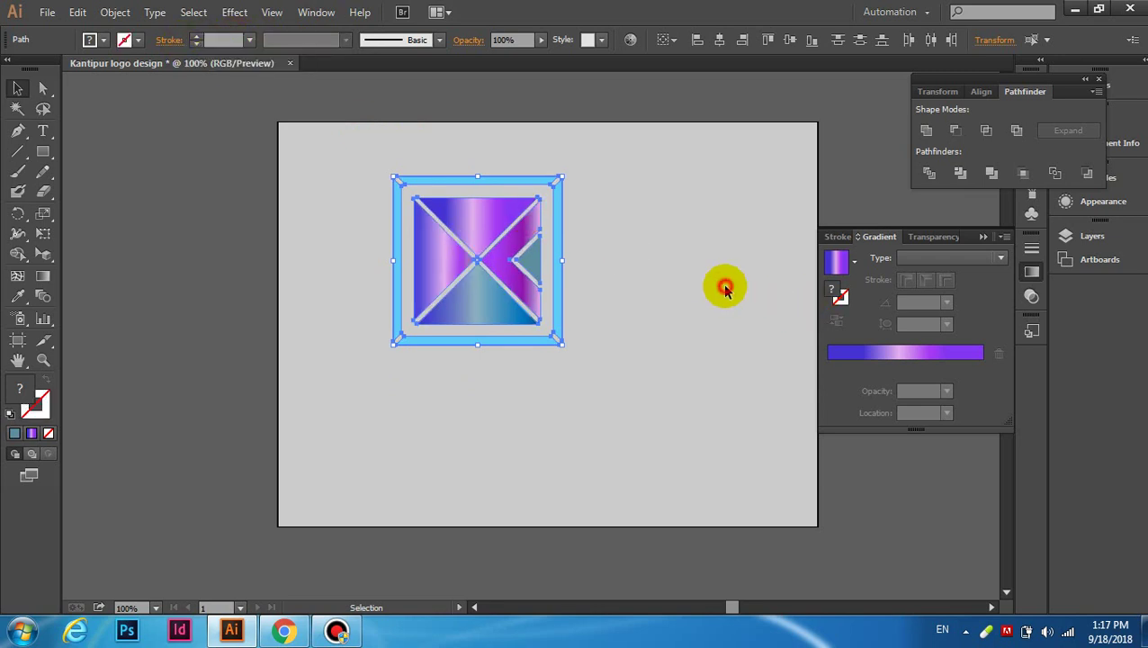
{"action": "left_click", "coordinate": [725, 288]}
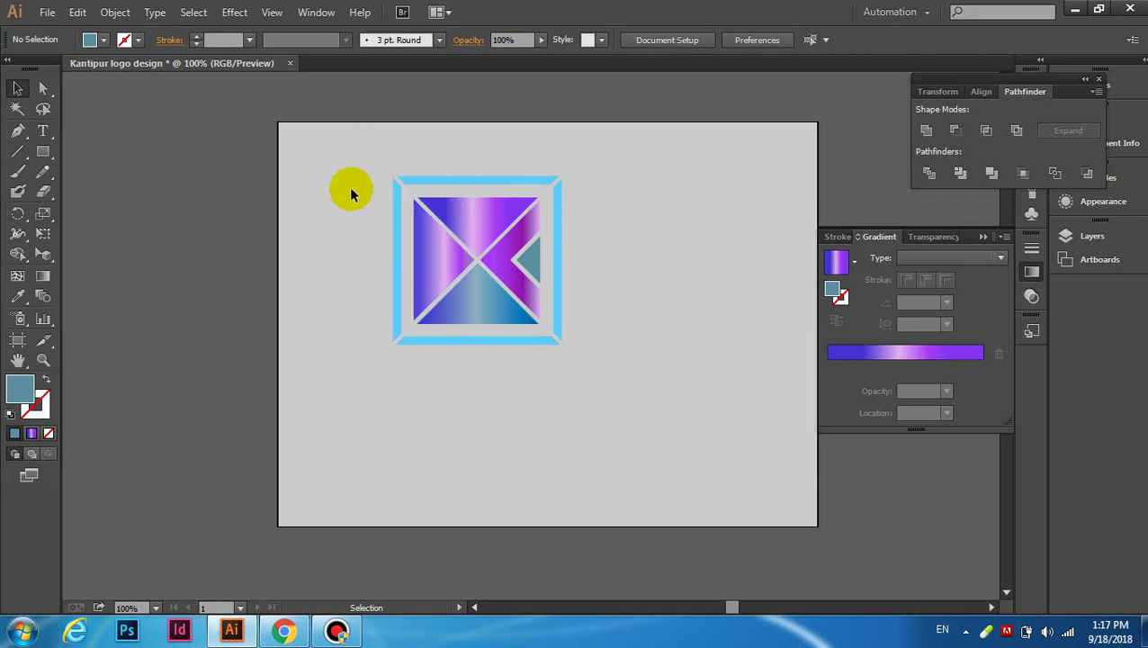
Step: Close the floating Stroke/Gradient/Transparency panel and collapse the Transform/Align/Pathfinder group
{"action": "scroll", "coordinate": [516, 230], "scroll_direction": "up", "scroll_amount": 1}
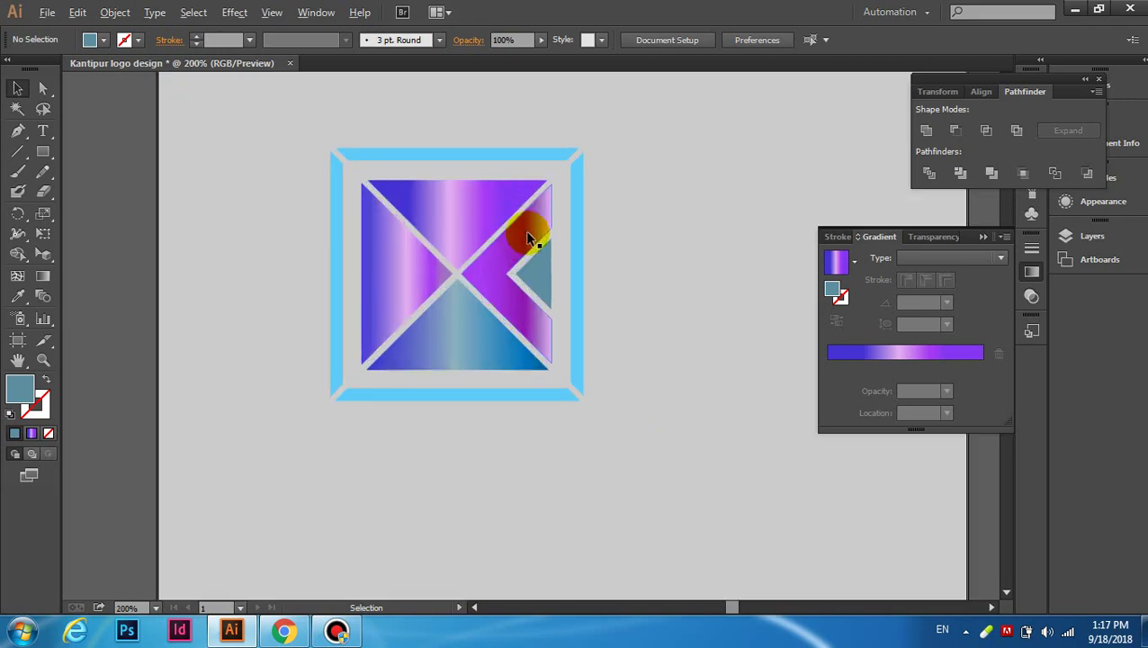
{"action": "scroll", "coordinate": [528, 236], "scroll_direction": "up", "scroll_amount": 1}
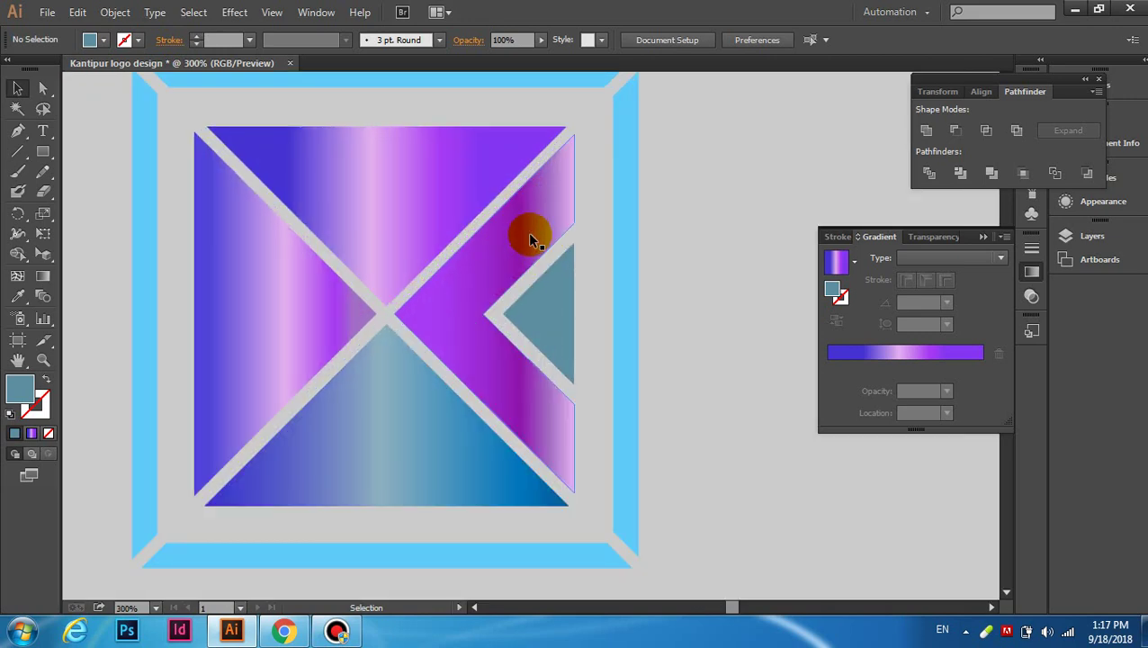
{"action": "scroll", "coordinate": [529, 232], "scroll_direction": "down", "scroll_amount": 1}
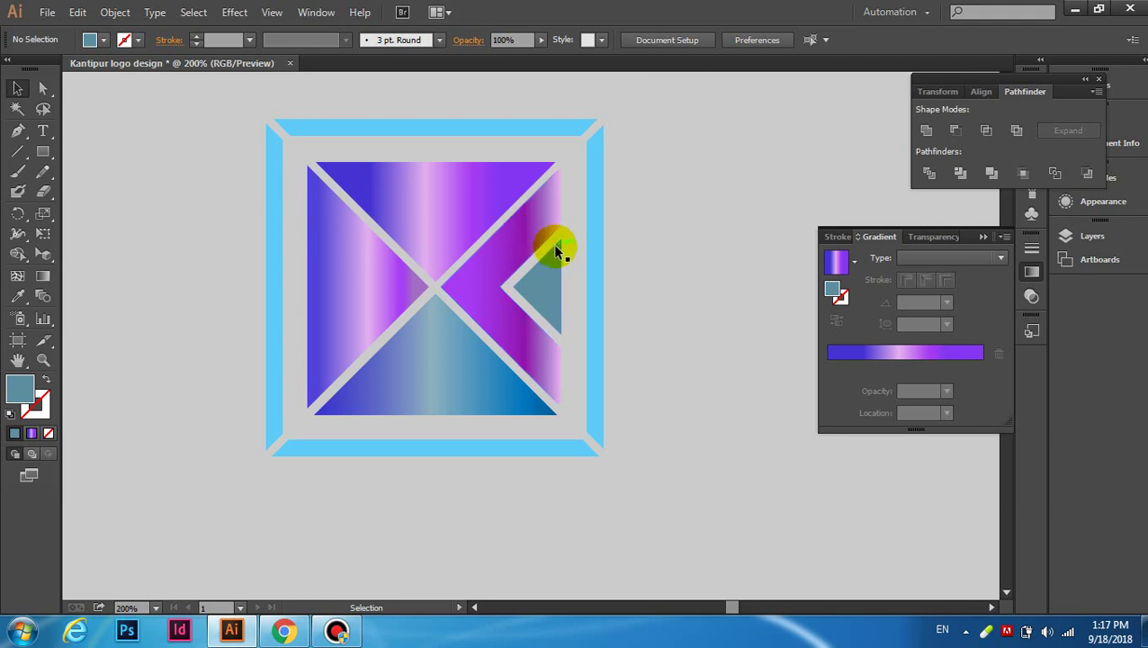
{"action": "scroll", "coordinate": [580, 247], "scroll_direction": "down", "scroll_amount": 1}
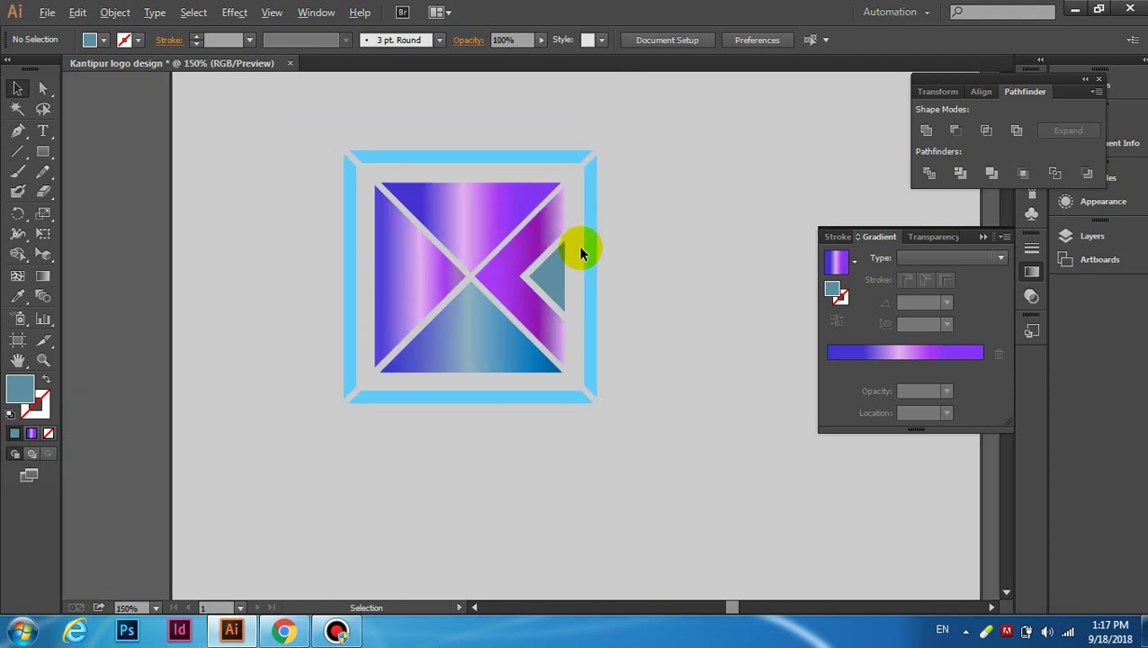
{"action": "left_click", "coordinate": [983, 236]}
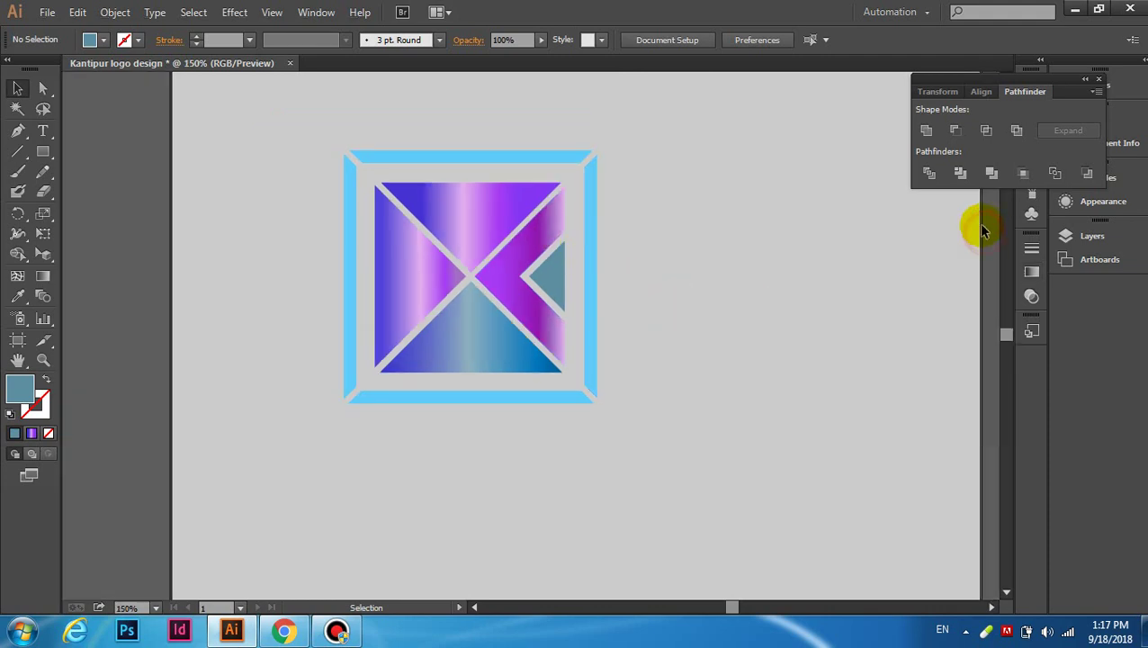
{"action": "left_click", "coordinate": [1084, 81]}
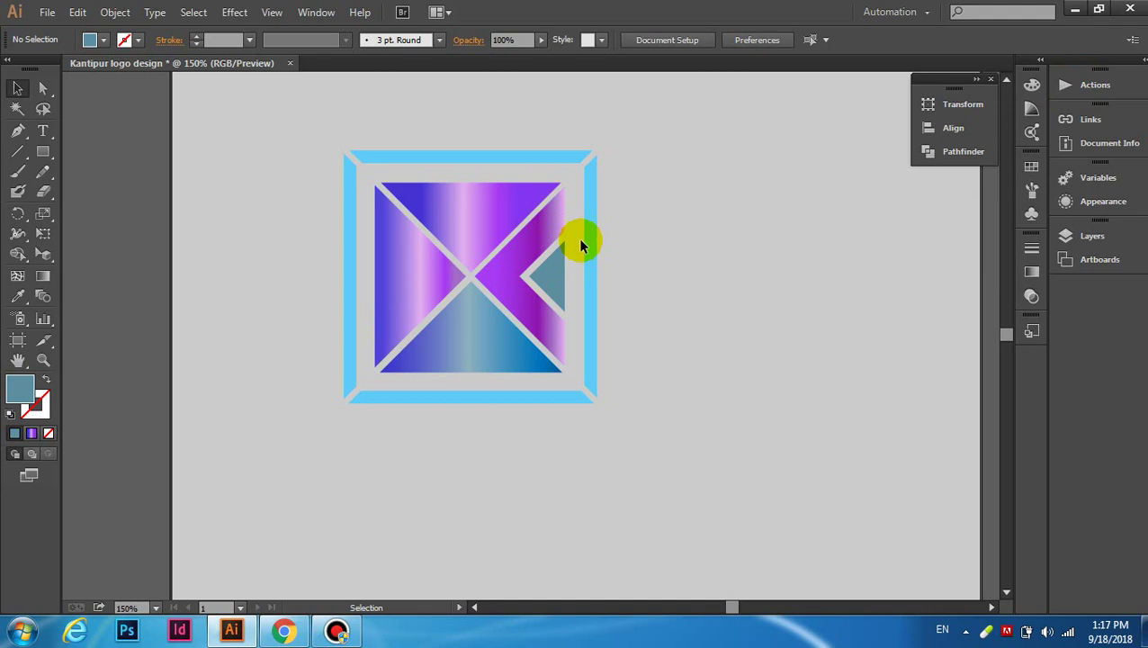
{"action": "scroll", "coordinate": [580, 245], "scroll_direction": "up", "scroll_amount": 1, "text": "alt"}
{"action": "scroll", "coordinate": [578, 237], "scroll_direction": "down", "scroll_amount": 2, "text": "alt"}
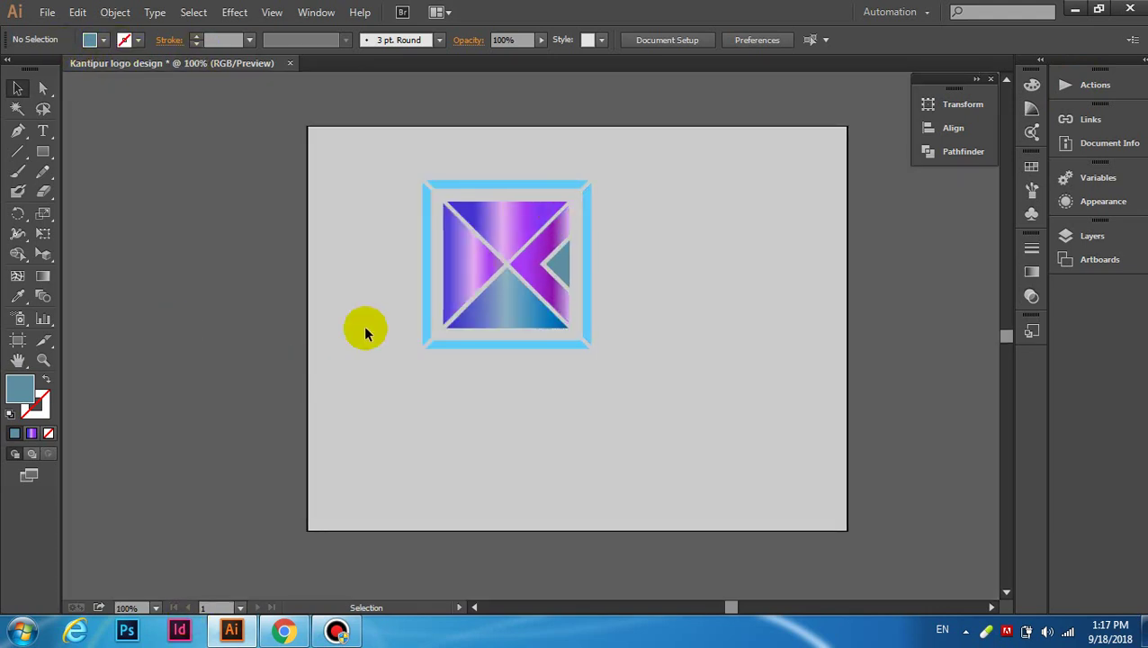
Step: Add 'HD' text in Bold 21 pt and place it at the frame's top-right corner
{"action": "left_click", "coordinate": [42, 131]}
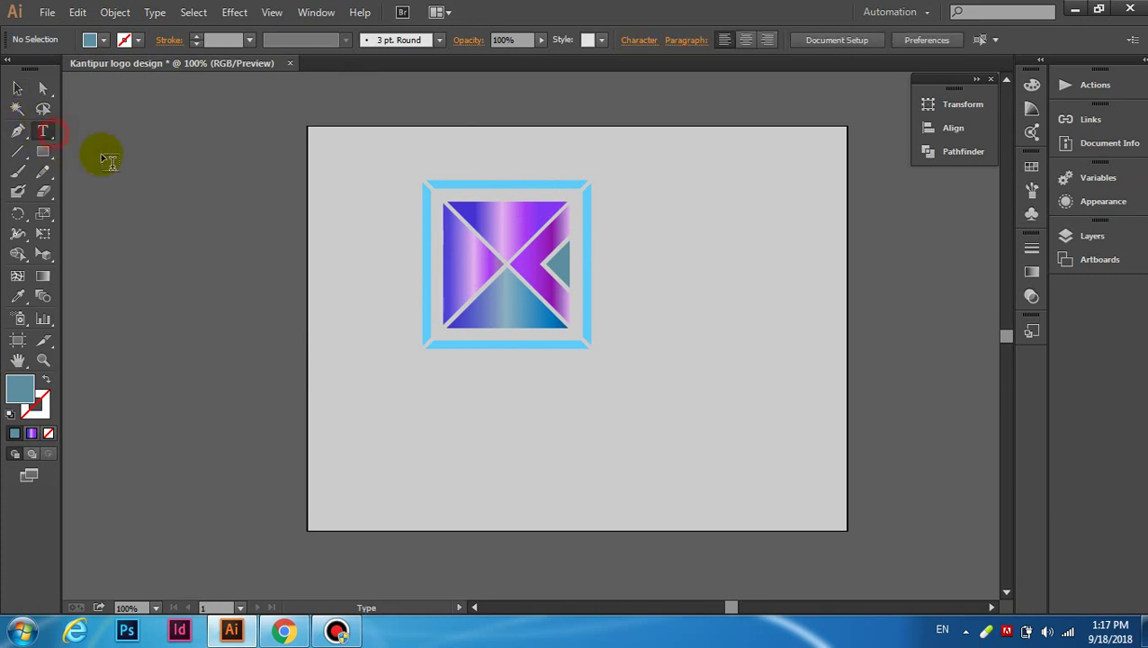
{"action": "left_click", "coordinate": [559, 162]}
{"action": "type", "text": "HD"}
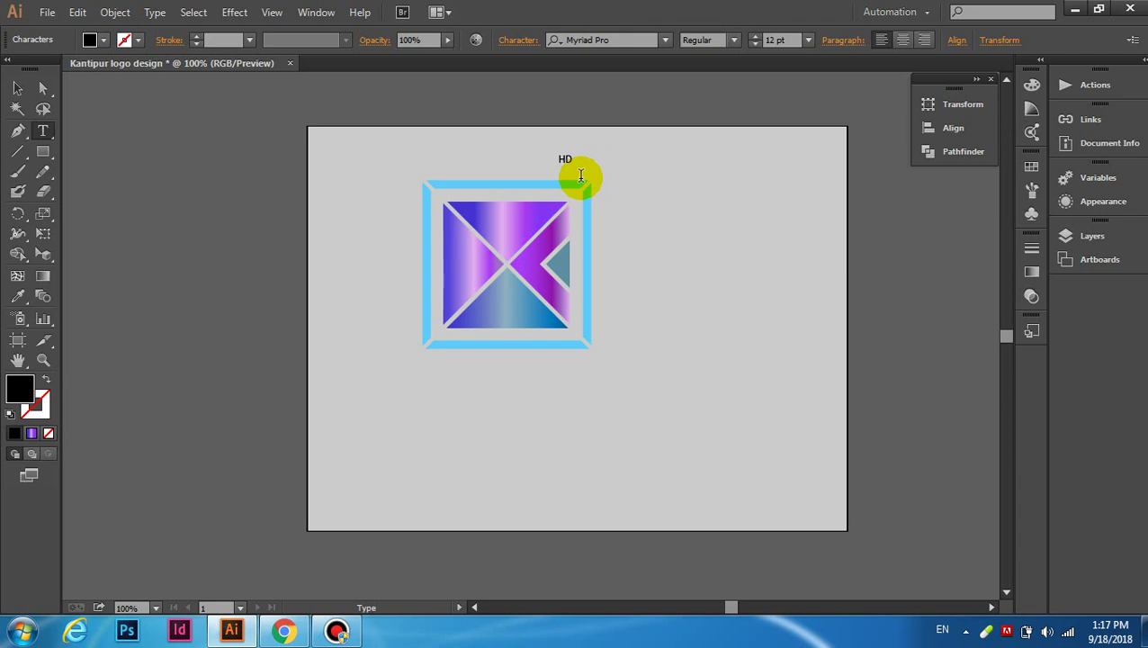
{"action": "double_click", "coordinate": [561, 159]}
{"action": "left_click", "coordinate": [732, 41]}
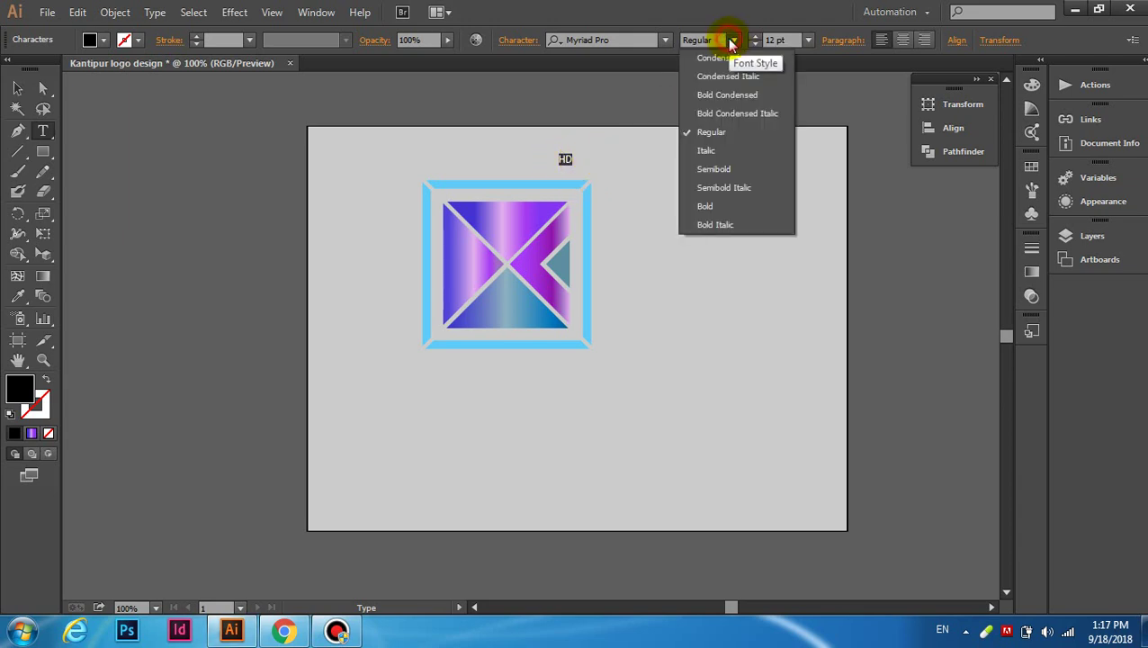
{"action": "left_click", "coordinate": [717, 209]}
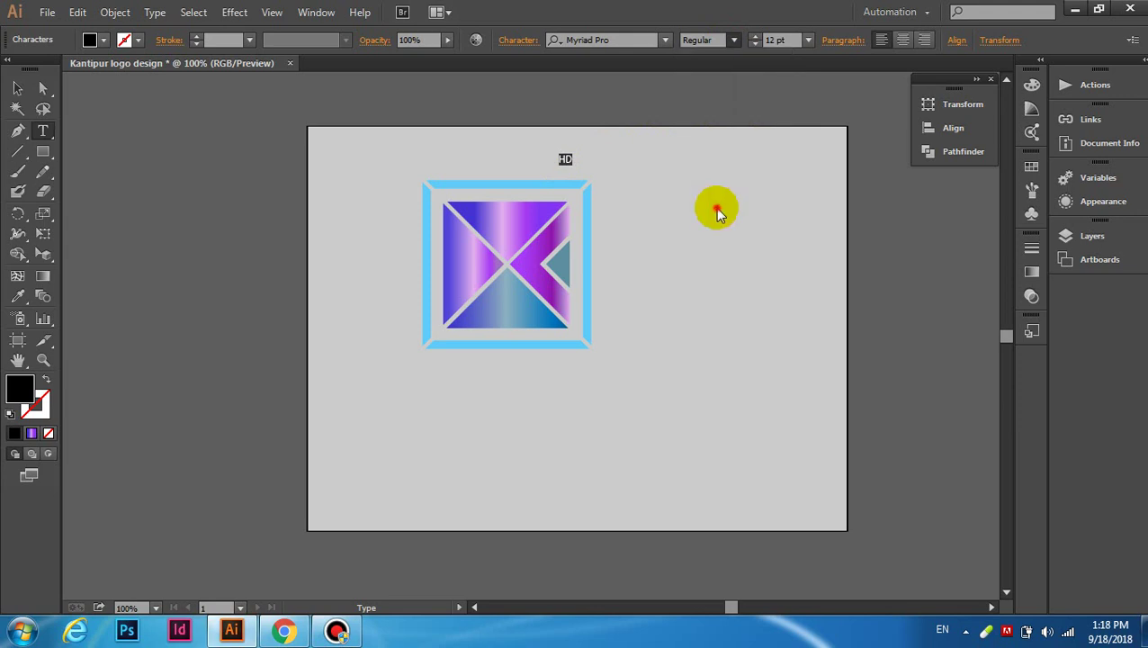
{"action": "left_click", "coordinate": [808, 40]}
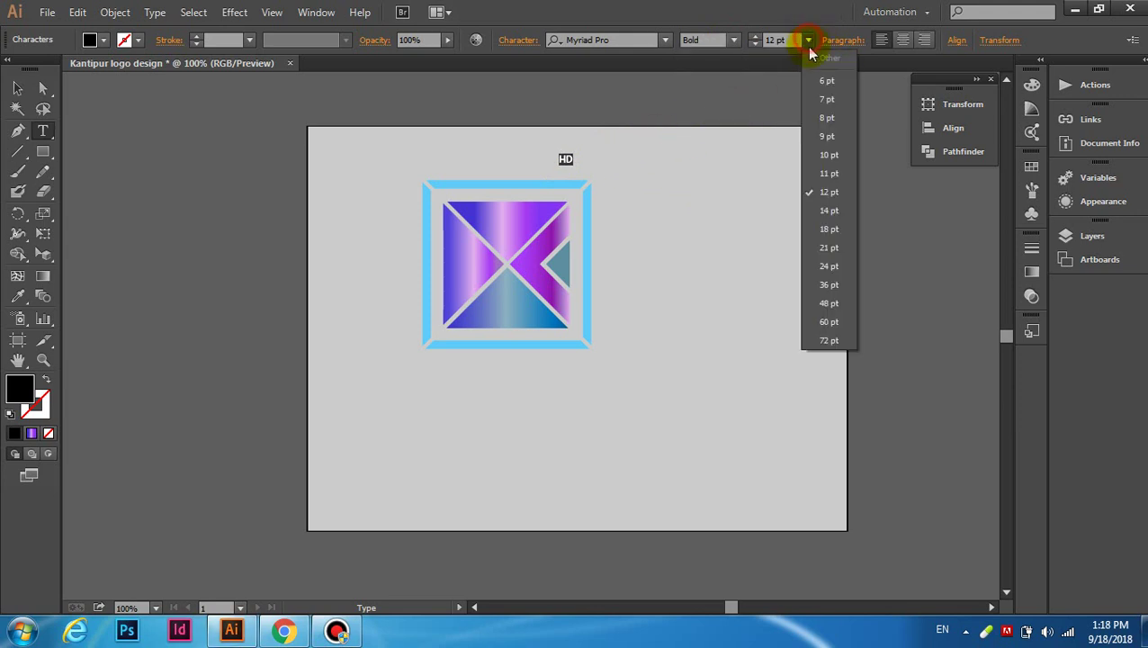
{"action": "left_click", "coordinate": [832, 246]}
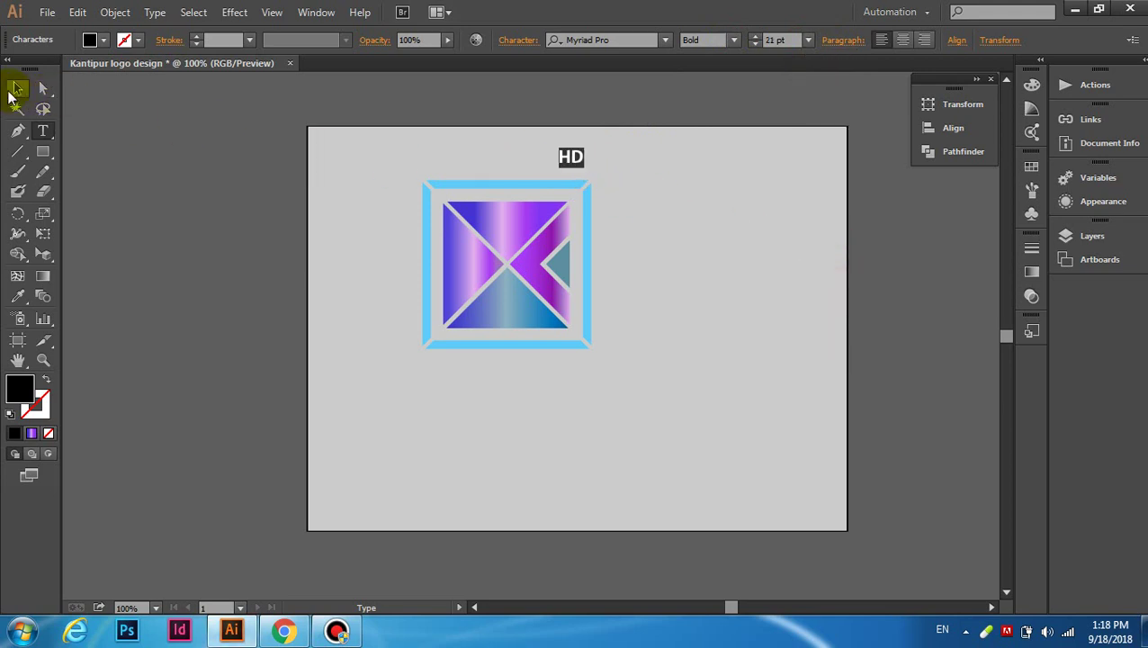
{"action": "left_click", "coordinate": [17, 87]}
{"action": "left_click", "coordinate": [570, 157]}
{"action": "left_click_drag", "start_coordinate": [574, 157], "coordinate": [592, 174]}
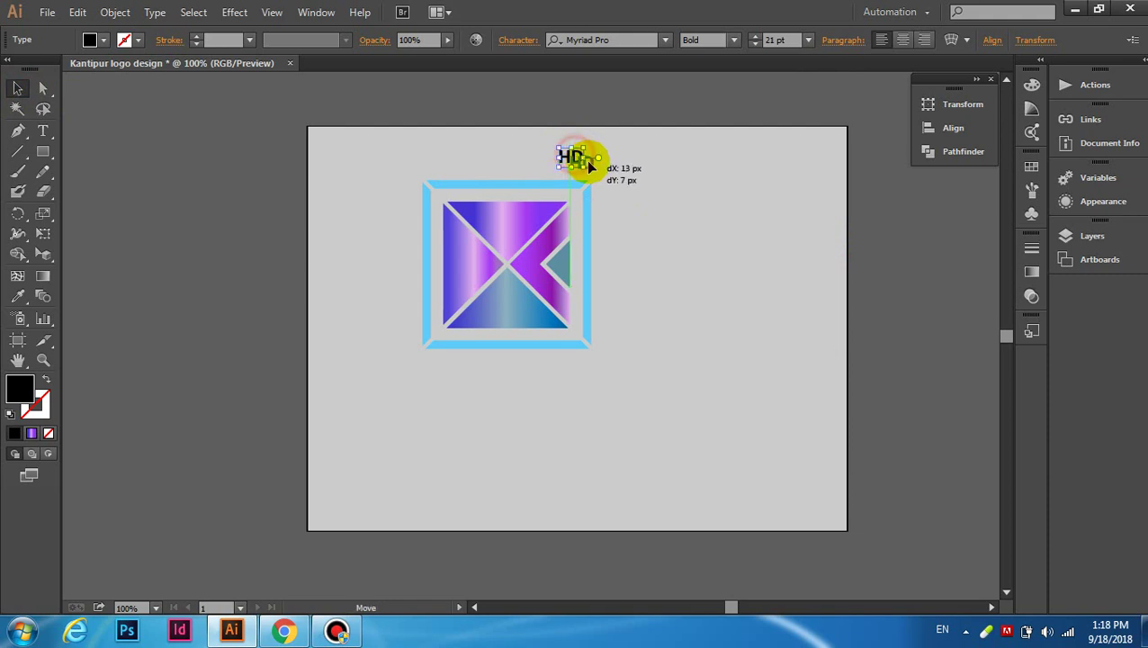
{"action": "left_click", "coordinate": [710, 169]}
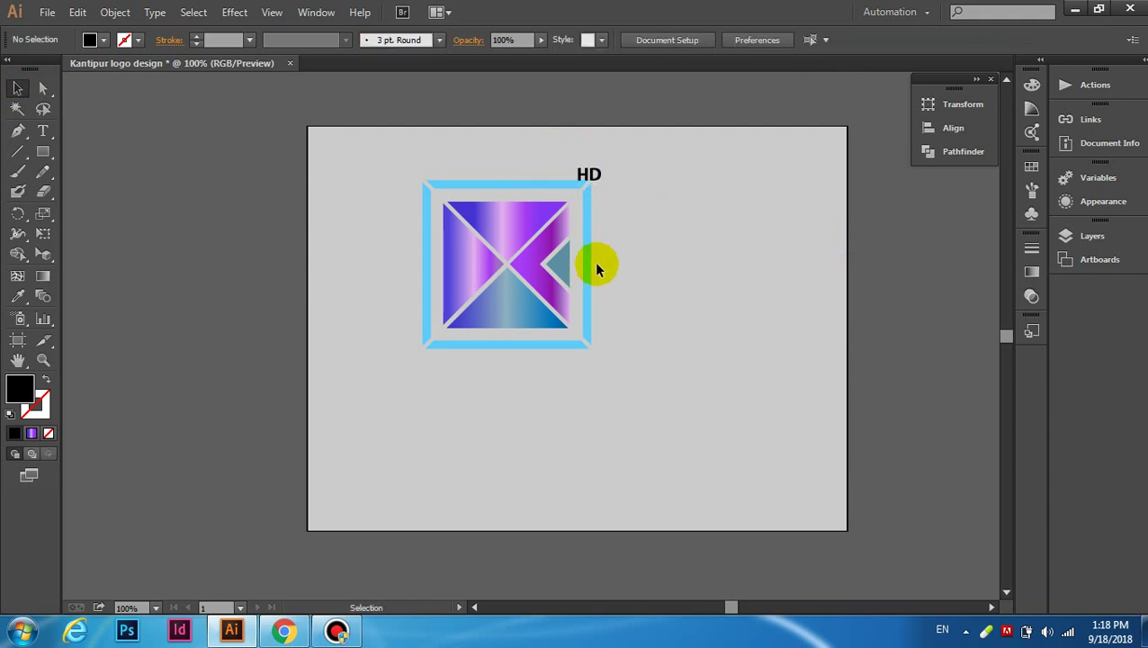
Step: Resize the Bold 'KANTIPUR' text to 24 pt and nudge it up-left beneath the frame
{"action": "left_click", "coordinate": [42, 130]}
{"action": "left_click", "coordinate": [472, 378]}
{"action": "type", "text": "KANTIPUR"}
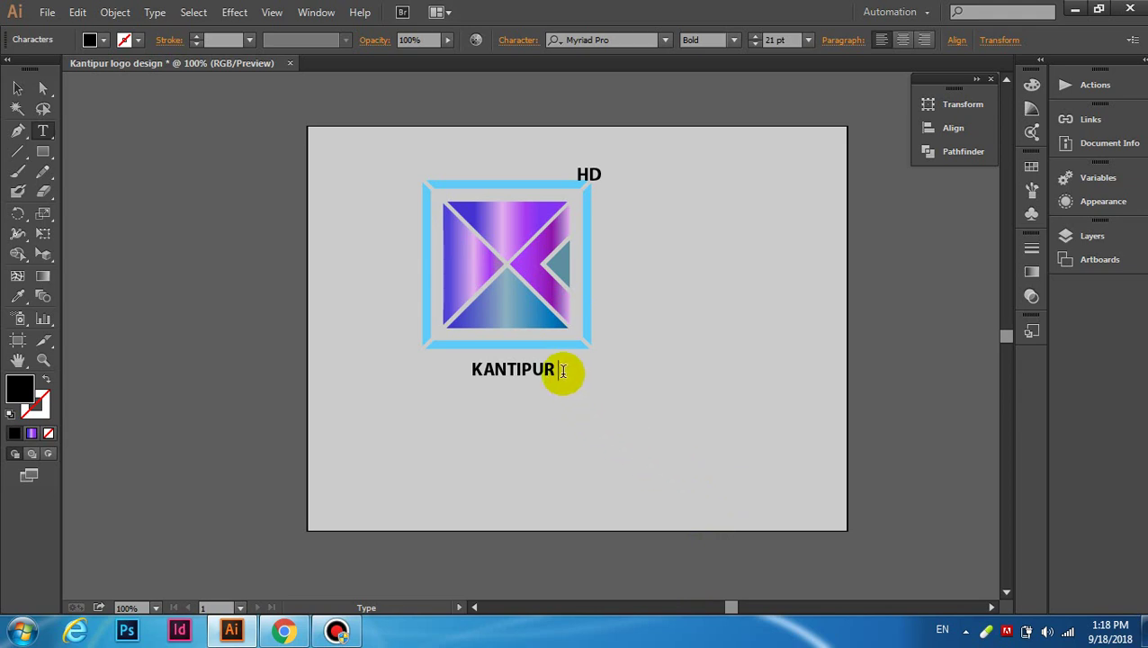
{"action": "left_click_drag", "start_coordinate": [559, 371], "coordinate": [461, 374]}
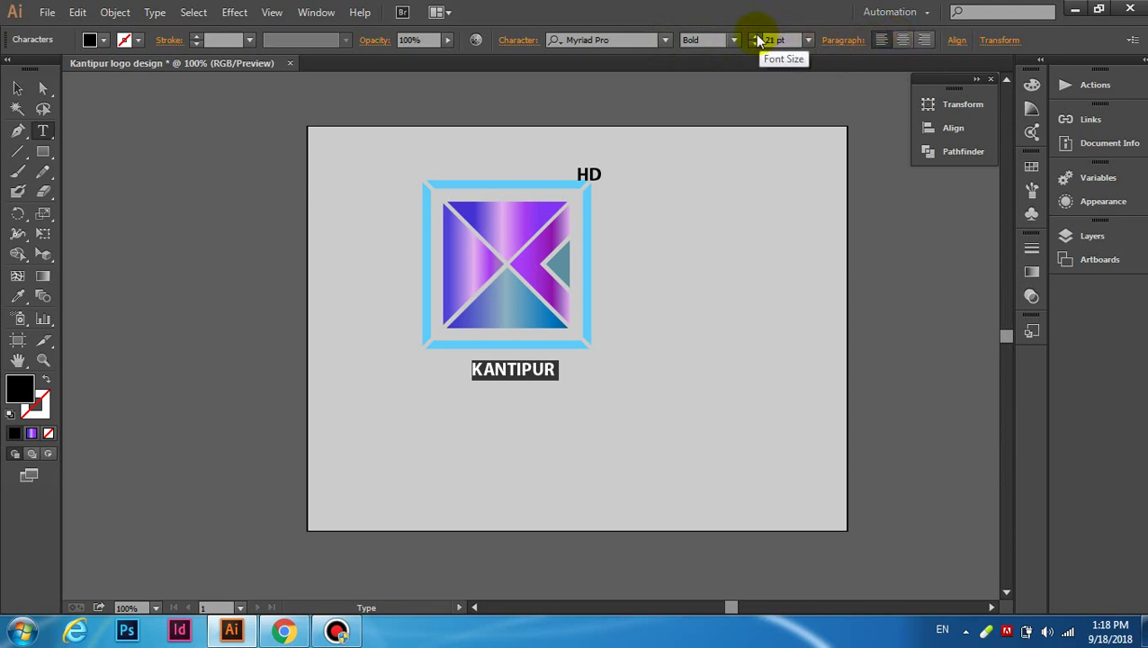
{"action": "left_click", "coordinate": [808, 39]}
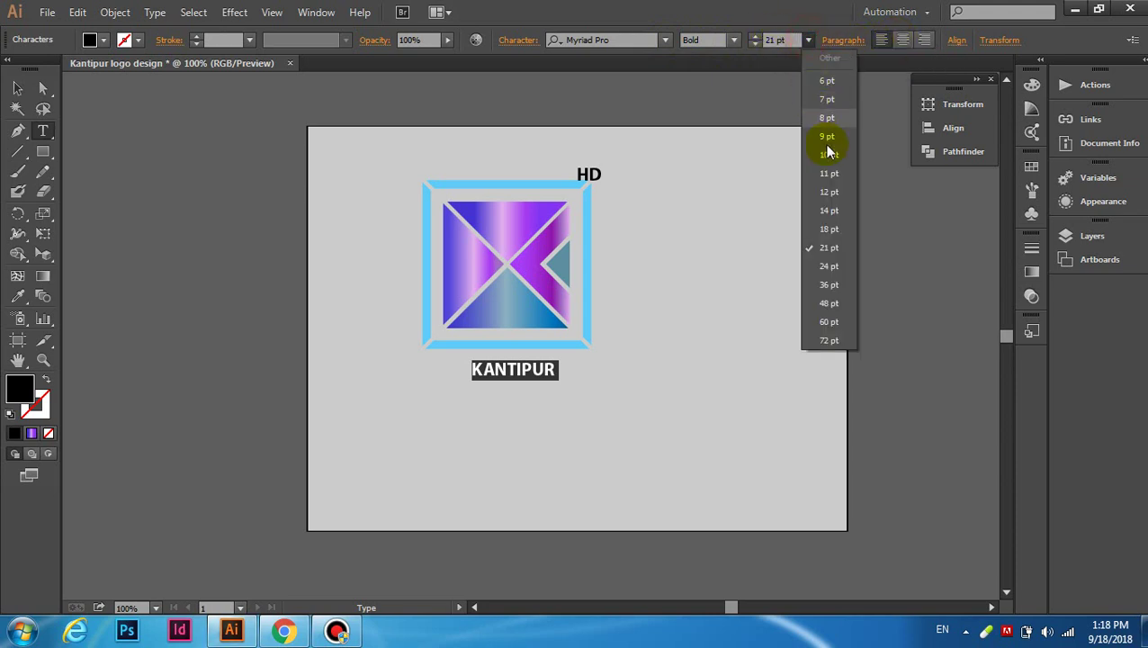
{"action": "left_click", "coordinate": [829, 266]}
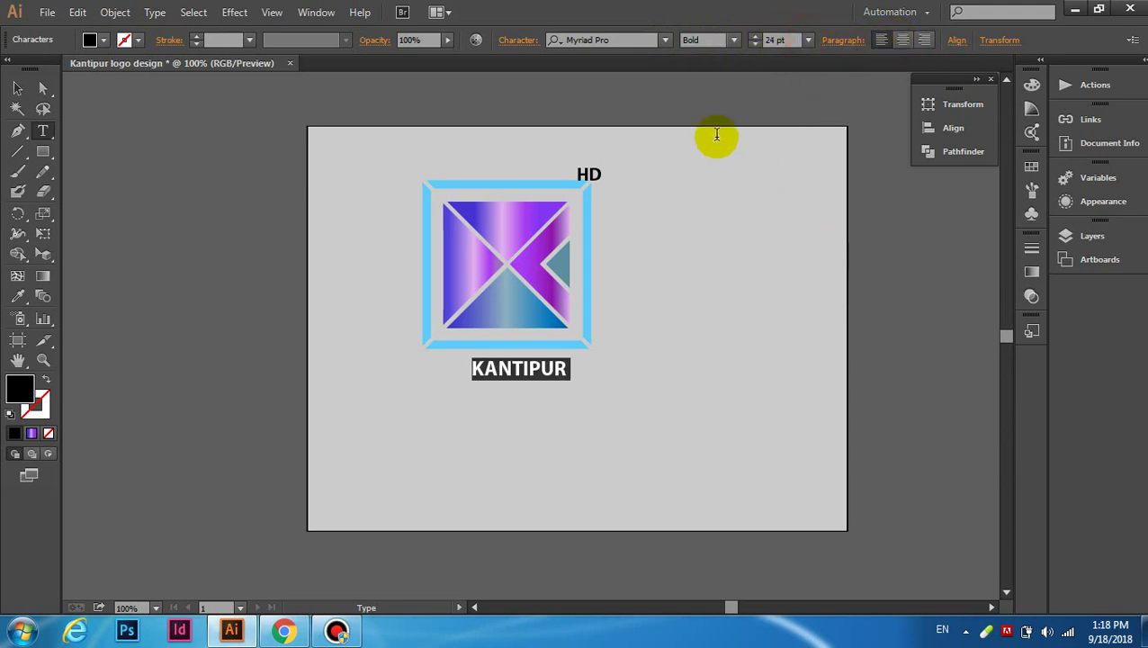
{"action": "left_click", "coordinate": [666, 40]}
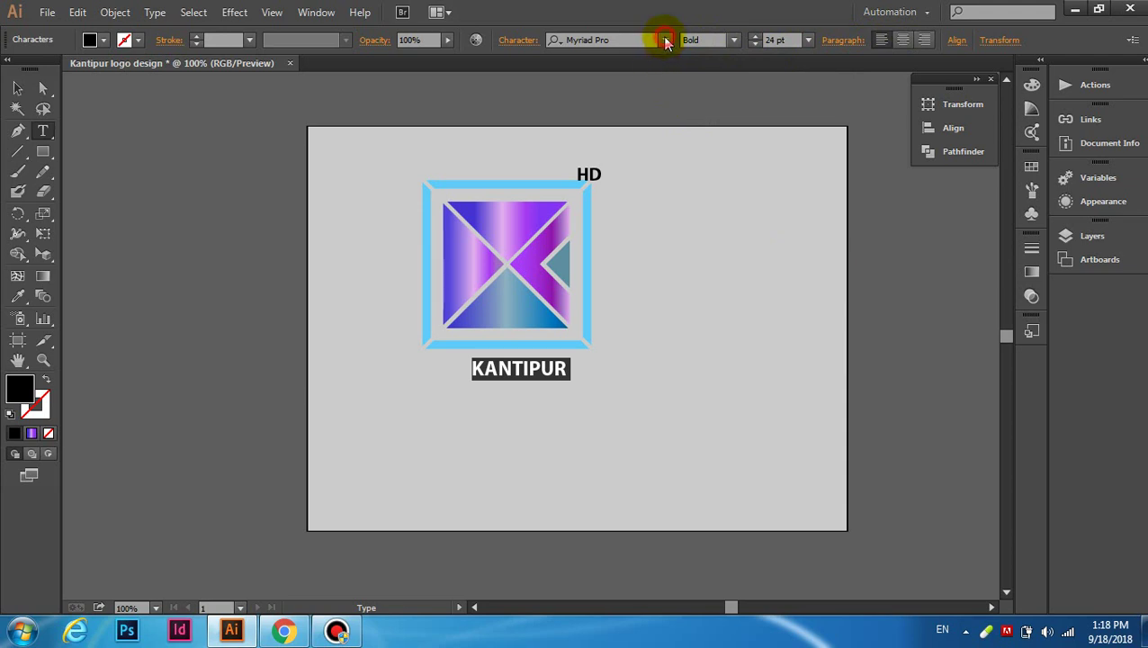
{"action": "left_click", "coordinate": [735, 40]}
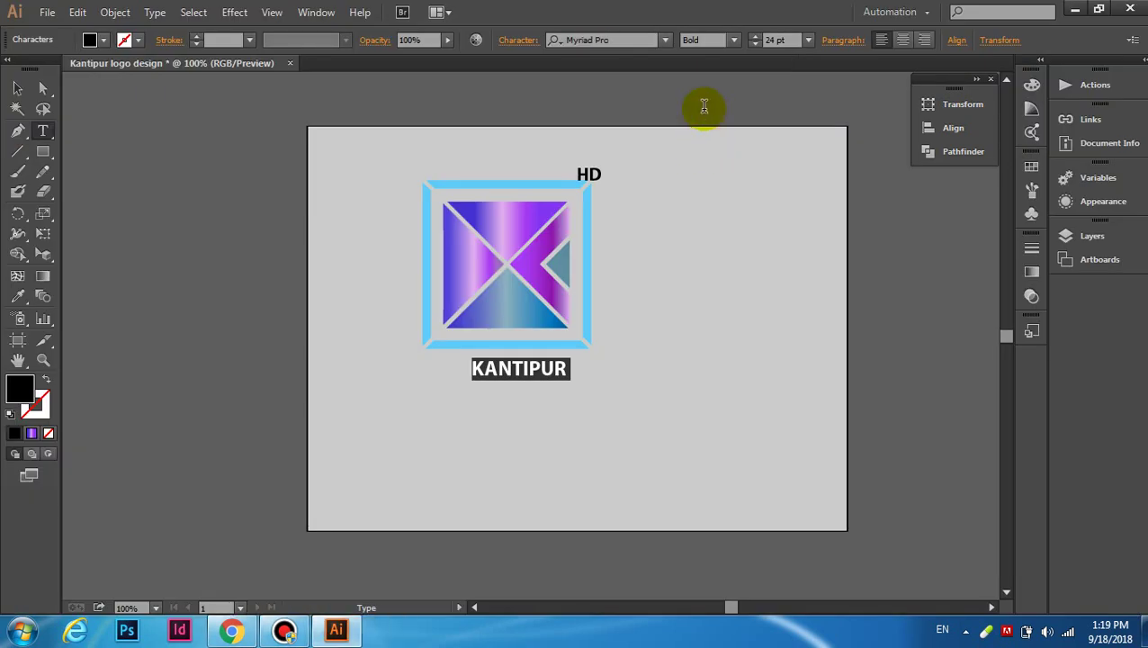
{"action": "left_click", "coordinate": [734, 40]}
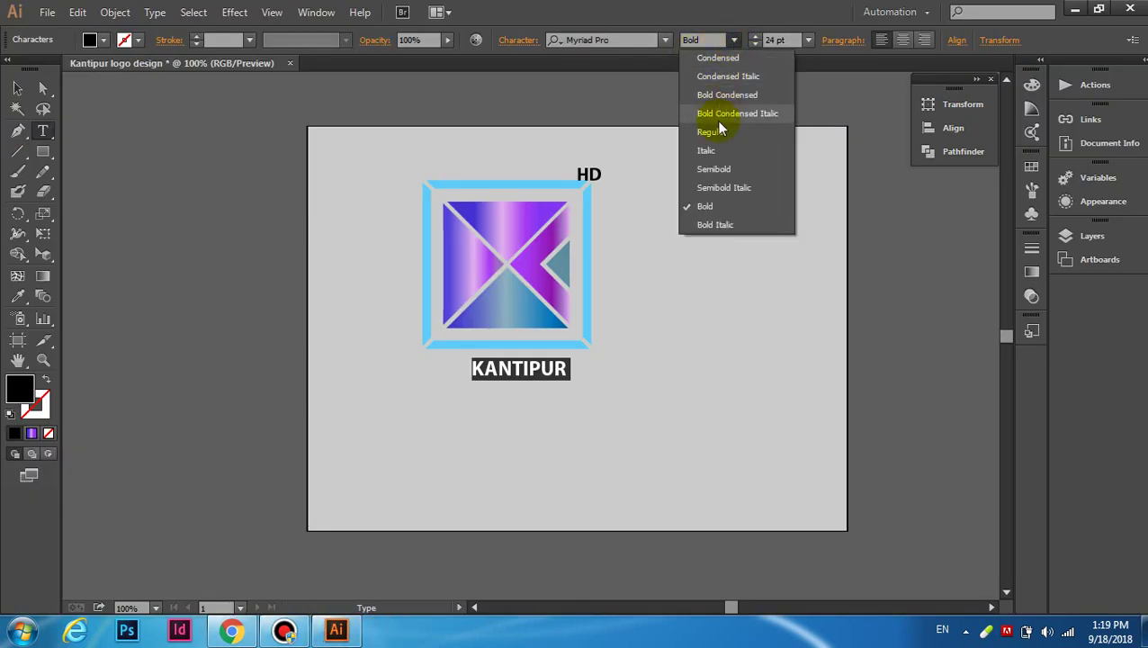
{"action": "left_click", "coordinate": [820, 108]}
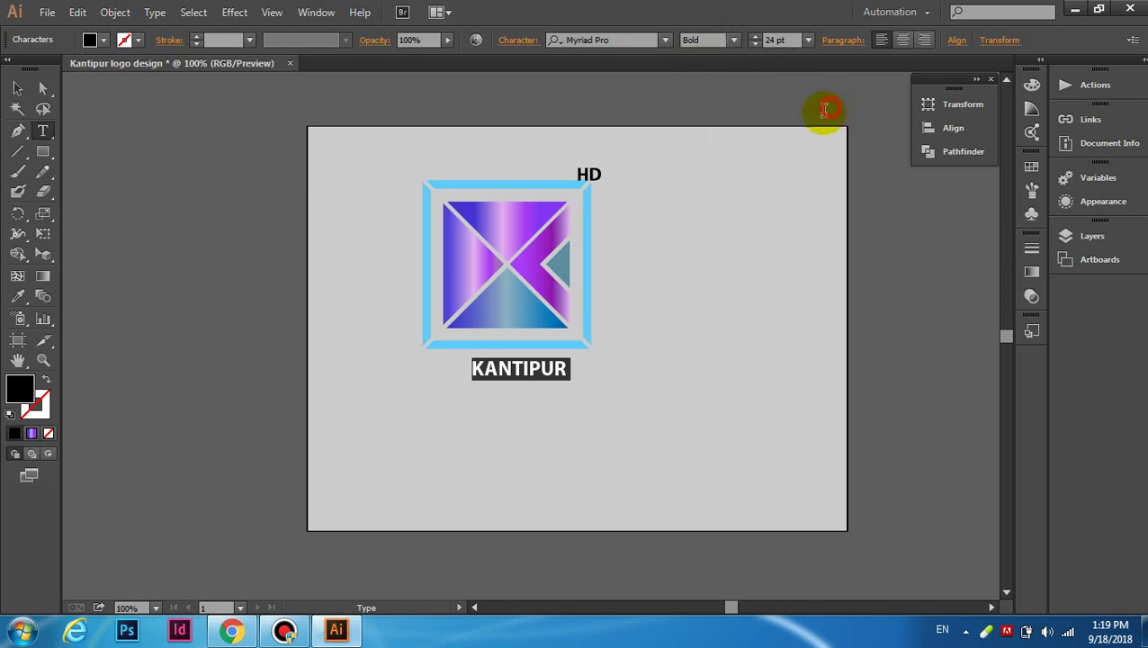
{"action": "left_click", "coordinate": [17, 88]}
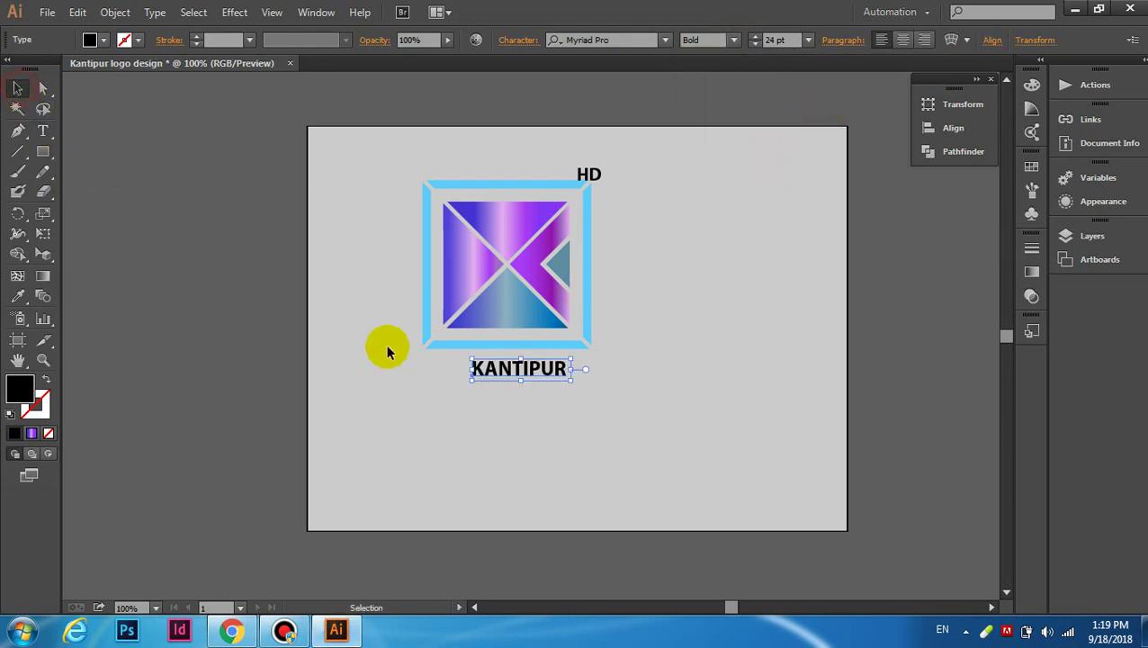
{"action": "left_click_drag", "start_coordinate": [519, 369], "coordinate": [501, 366]}
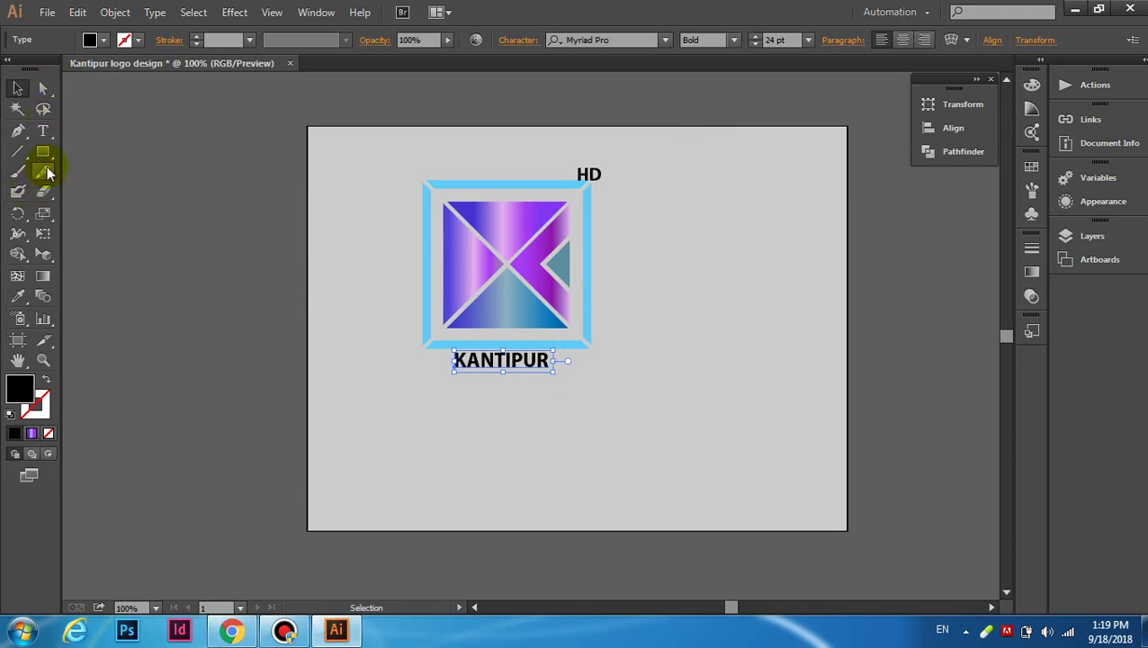
Step: Recolour the word KANTIPUR light blue #2ECBFF from the Color panel spectrum
{"action": "left_click", "coordinate": [43, 131]}
{"action": "left_click_drag", "start_coordinate": [549, 360], "coordinate": [452, 362]}
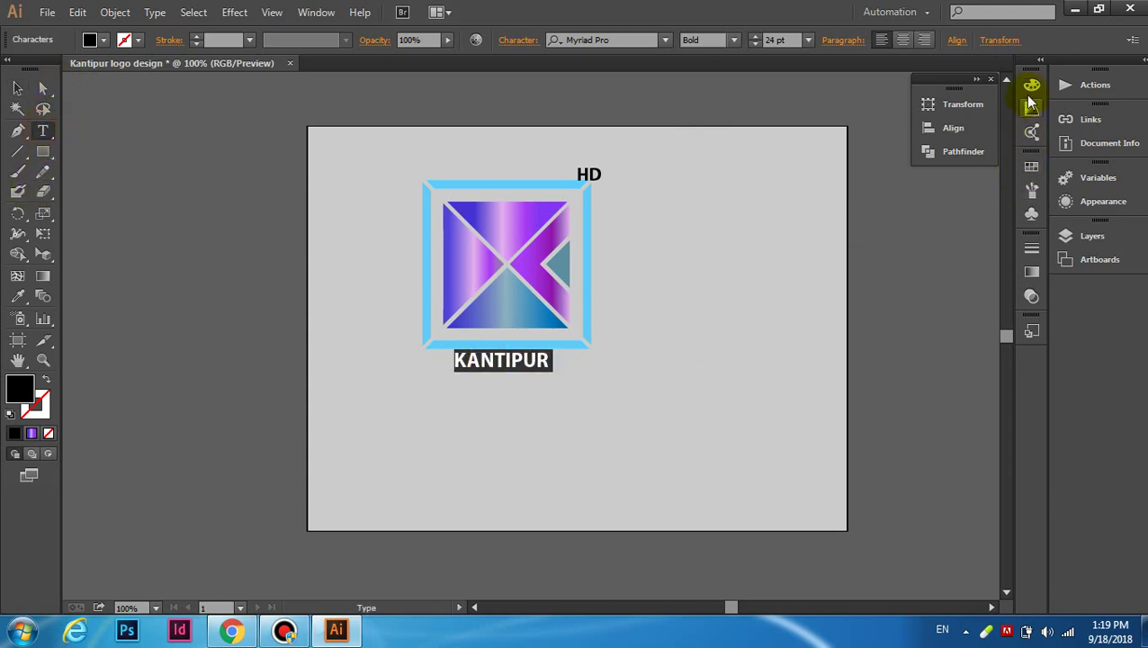
{"action": "left_click", "coordinate": [1031, 85]}
{"action": "left_click", "coordinate": [899, 206]}
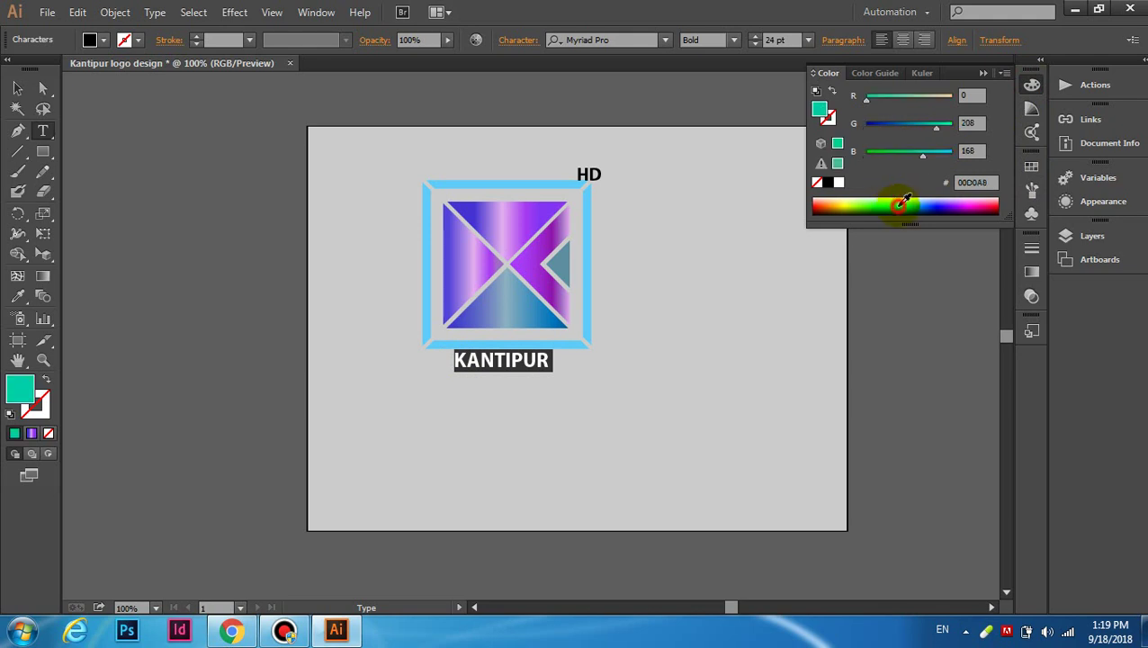
{"action": "left_click", "coordinate": [744, 285]}
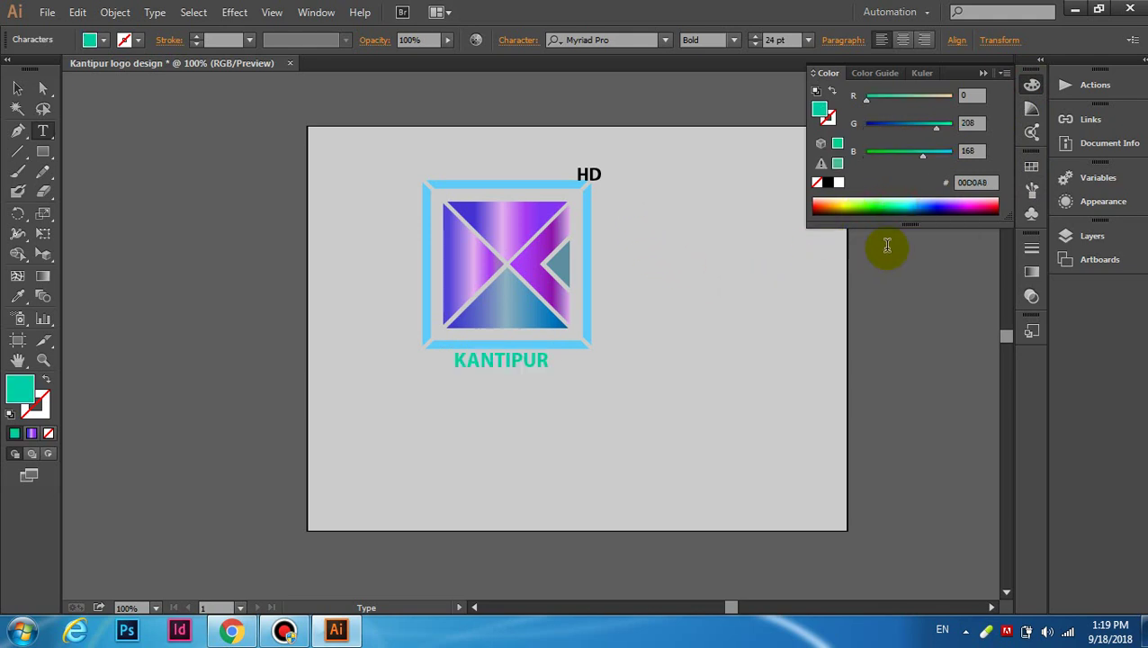
{"action": "left_click_drag", "start_coordinate": [552, 363], "coordinate": [448, 369]}
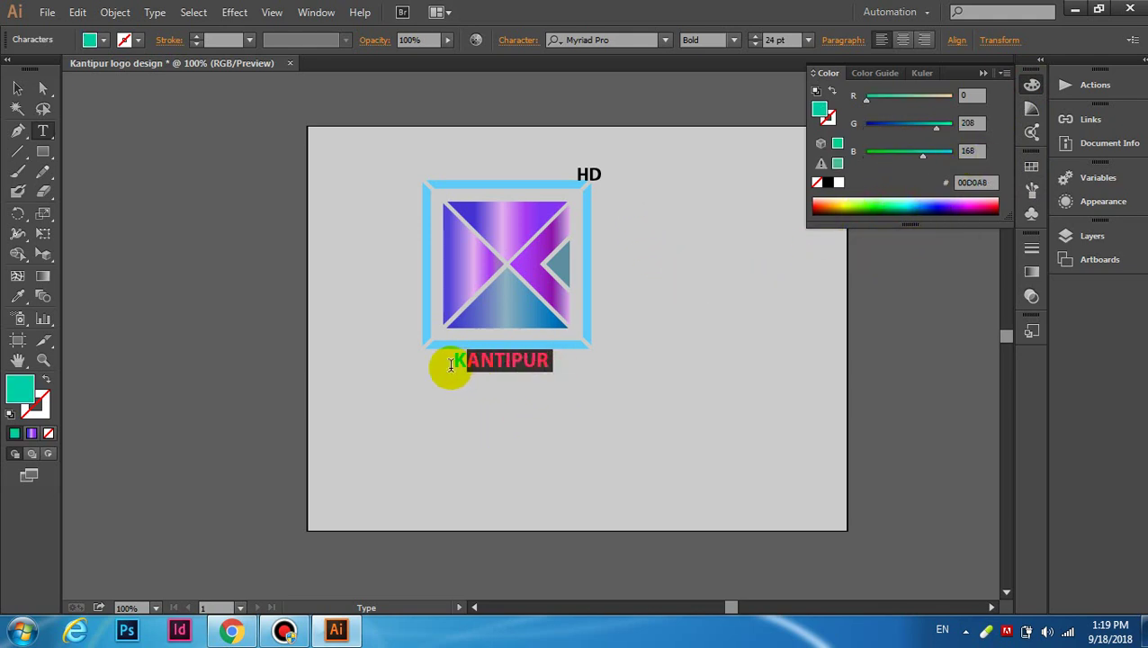
{"action": "left_click", "coordinate": [910, 201]}
{"action": "left_click", "coordinate": [601, 357]}
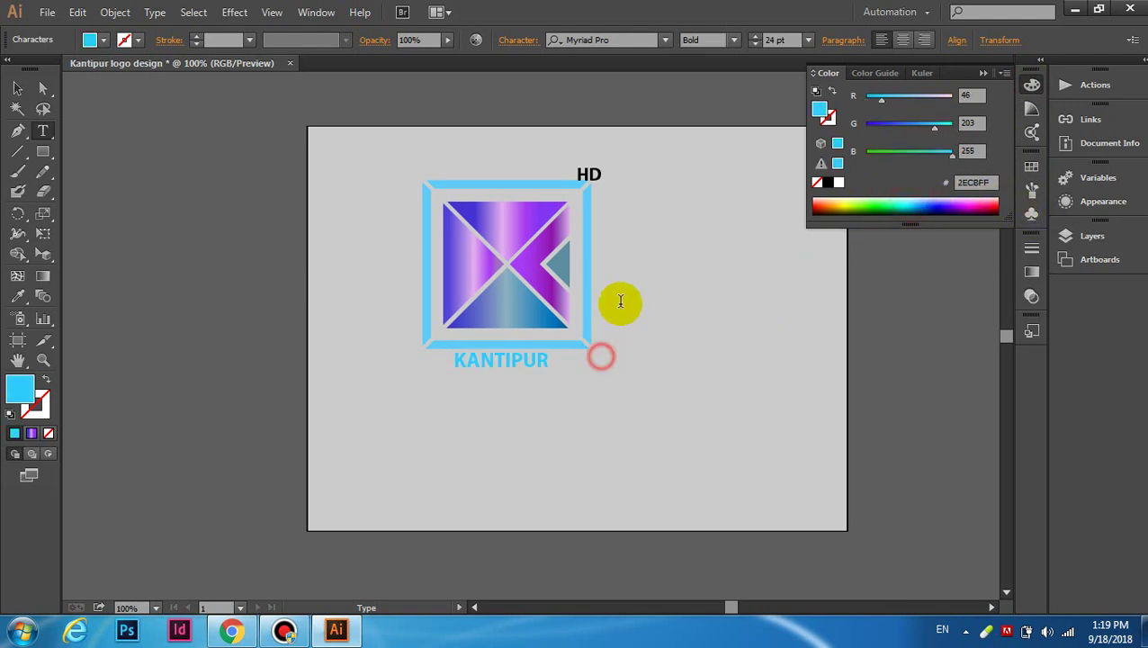
Step: Colour the HD text deeper blue #4567FF, then collapse the Color panel
{"action": "left_click", "coordinate": [614, 171]}
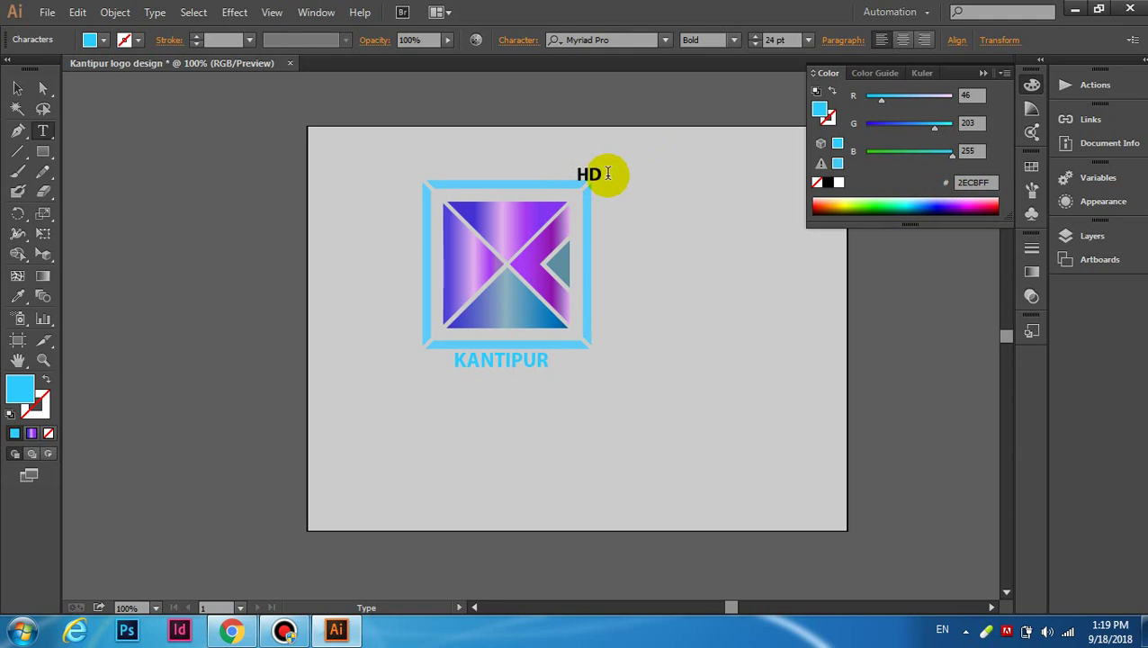
{"action": "left_click", "coordinate": [604, 173]}
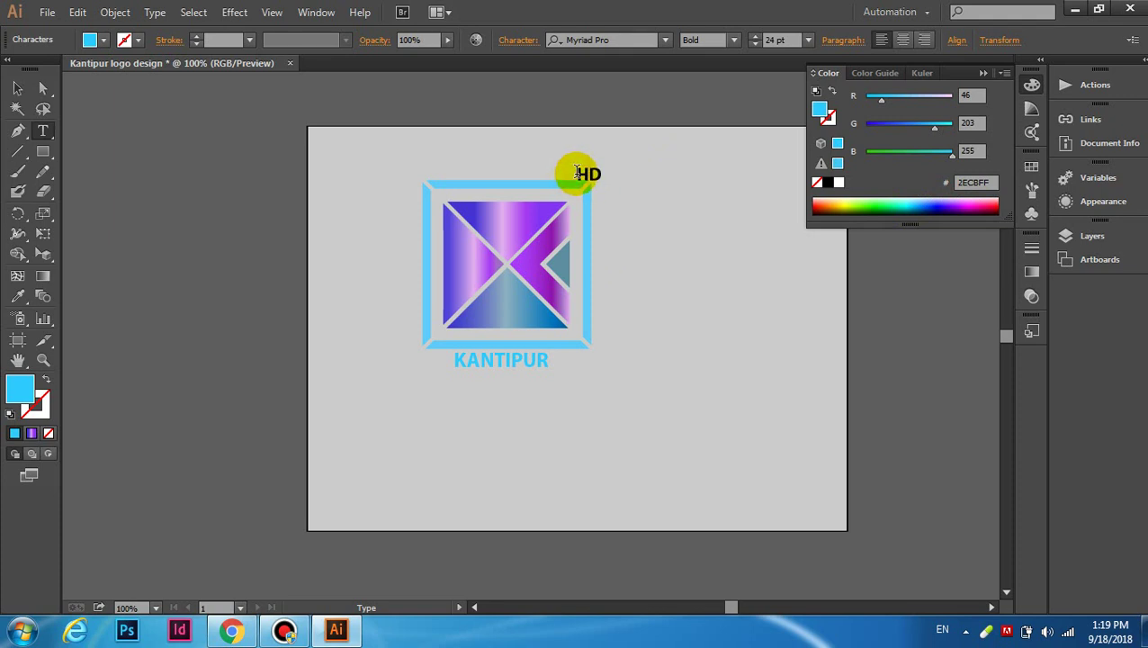
{"action": "left_click", "coordinate": [588, 174]}
{"action": "left_click_drag", "start_coordinate": [605, 173], "coordinate": [572, 173]}
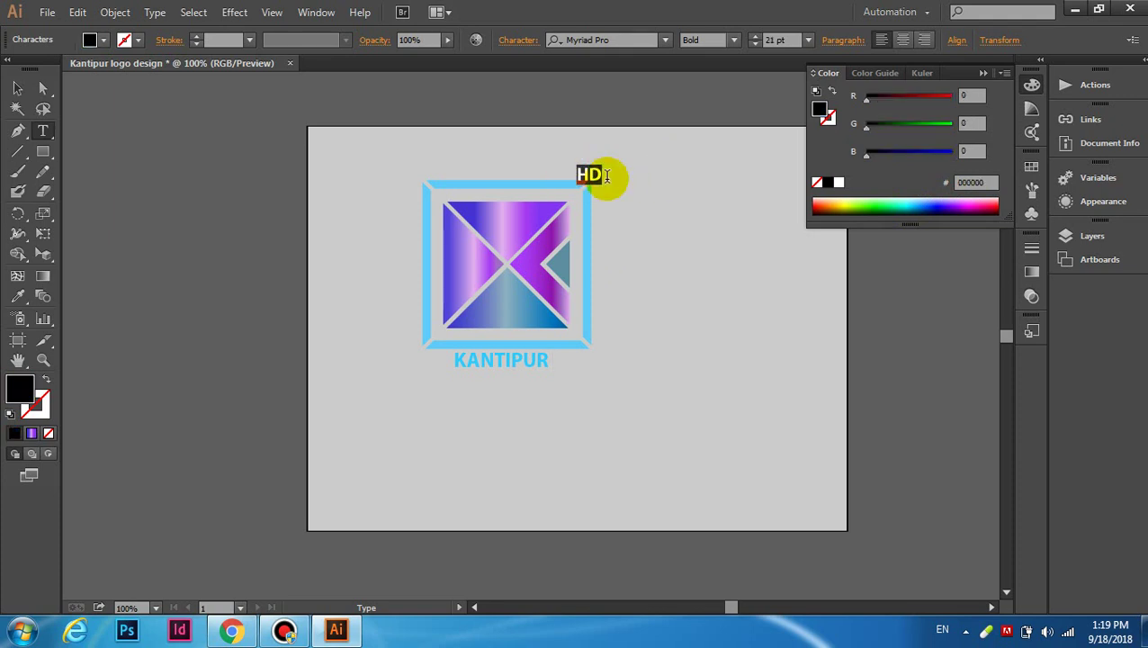
{"action": "left_click", "coordinate": [934, 198]}
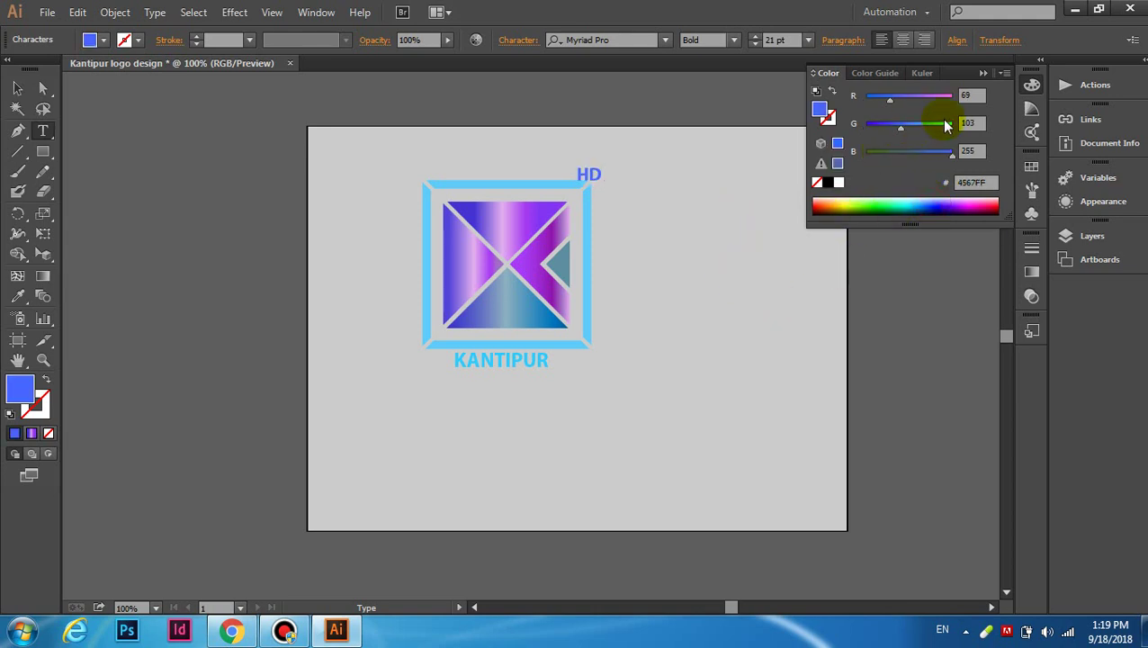
{"action": "left_click", "coordinate": [983, 76]}
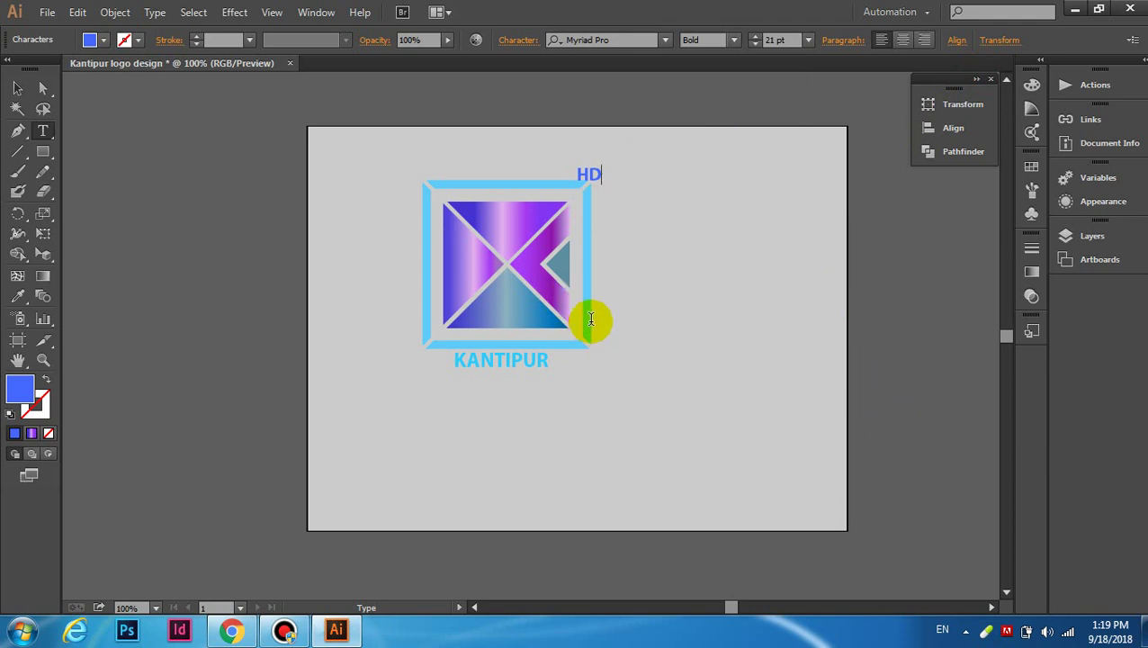
{"action": "scroll", "coordinate": [591, 319], "scroll_direction": "up", "scroll_amount": 1, "text": "alt"}
{"action": "scroll", "coordinate": [594, 315], "scroll_direction": "up", "scroll_amount": 1, "text": "alt"}
{"action": "scroll", "coordinate": [629, 297], "scroll_direction": "up", "scroll_amount": 1}
{"action": "scroll", "coordinate": [661, 290], "scroll_direction": "up", "scroll_amount": 1}
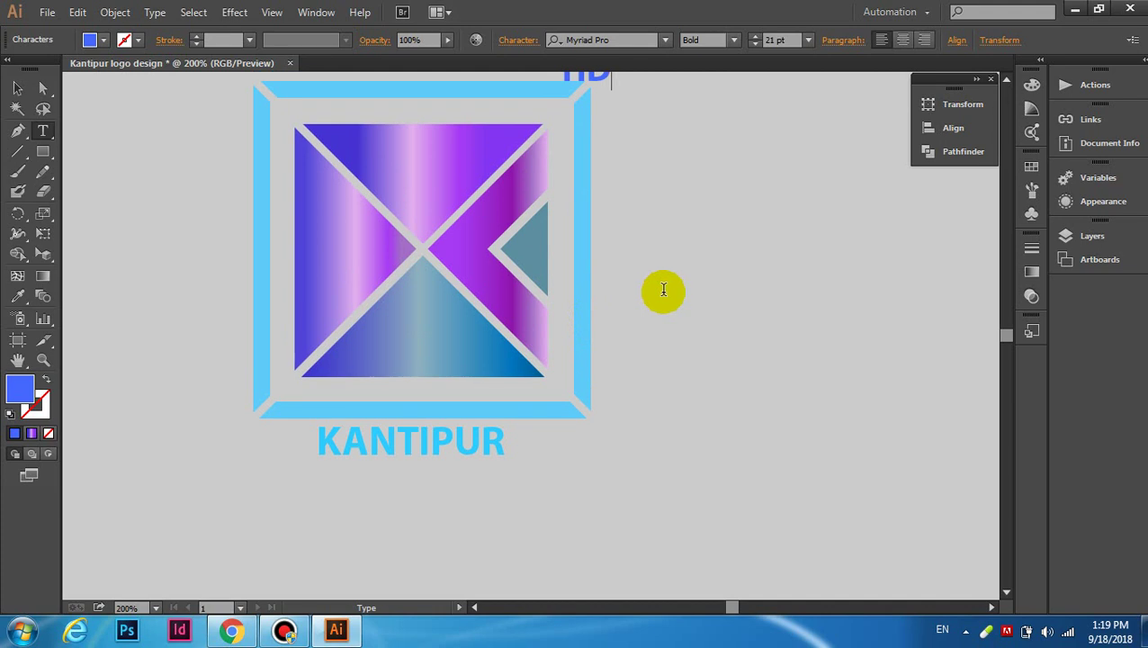
{"action": "scroll", "coordinate": [663, 290], "scroll_direction": "up", "scroll_amount": 1}
{"action": "scroll", "coordinate": [664, 289], "scroll_direction": "up", "scroll_amount": 1, "text": "alt"}
{"action": "scroll", "coordinate": [670, 290], "scroll_direction": "down", "scroll_amount": 1}
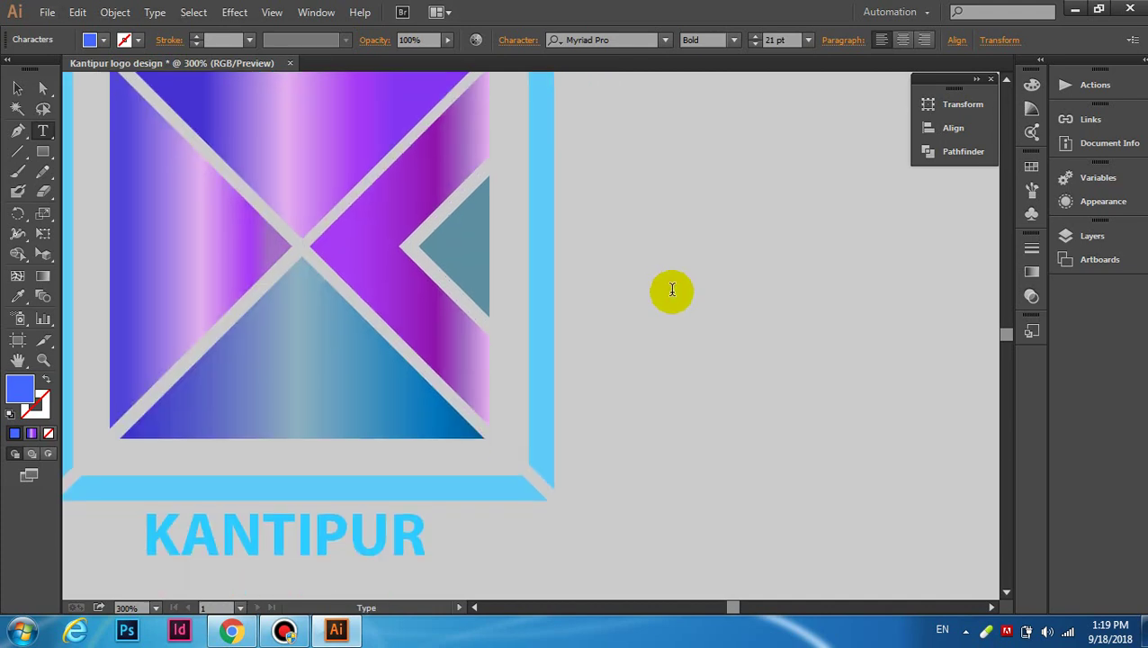
{"action": "scroll", "coordinate": [672, 291], "scroll_direction": "down", "scroll_amount": 1, "text": "alt"}
{"action": "scroll", "coordinate": [672, 290], "scroll_direction": "down", "scroll_amount": 1, "text": "alt"}
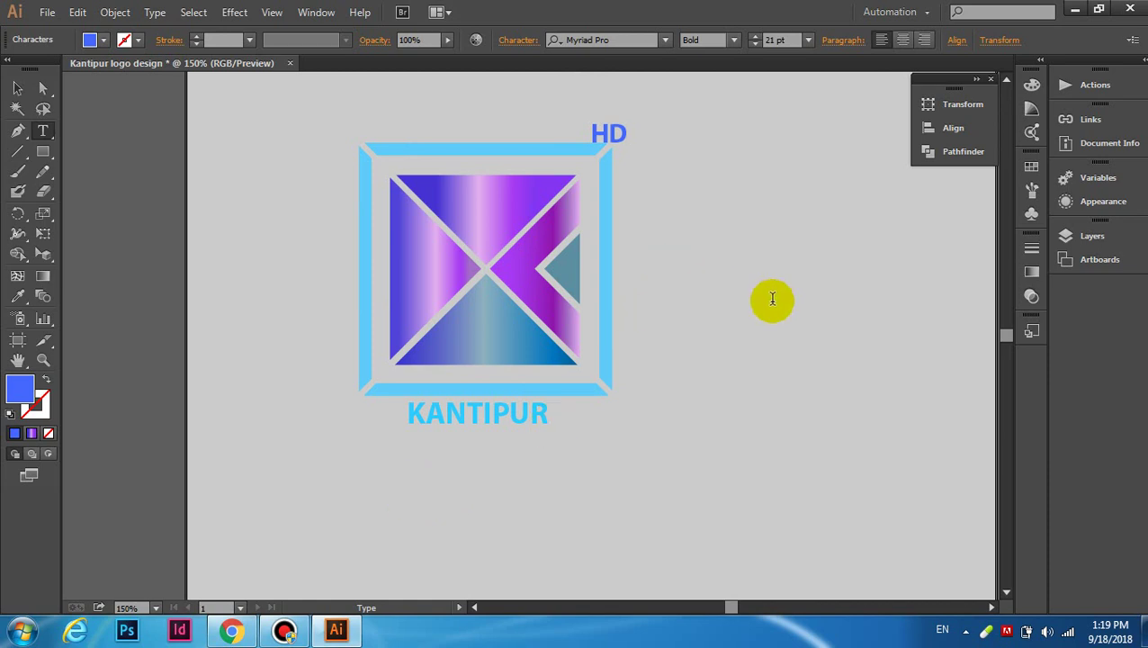
{"action": "scroll", "coordinate": [772, 300], "scroll_direction": "down", "scroll_amount": 1, "text": "alt"}
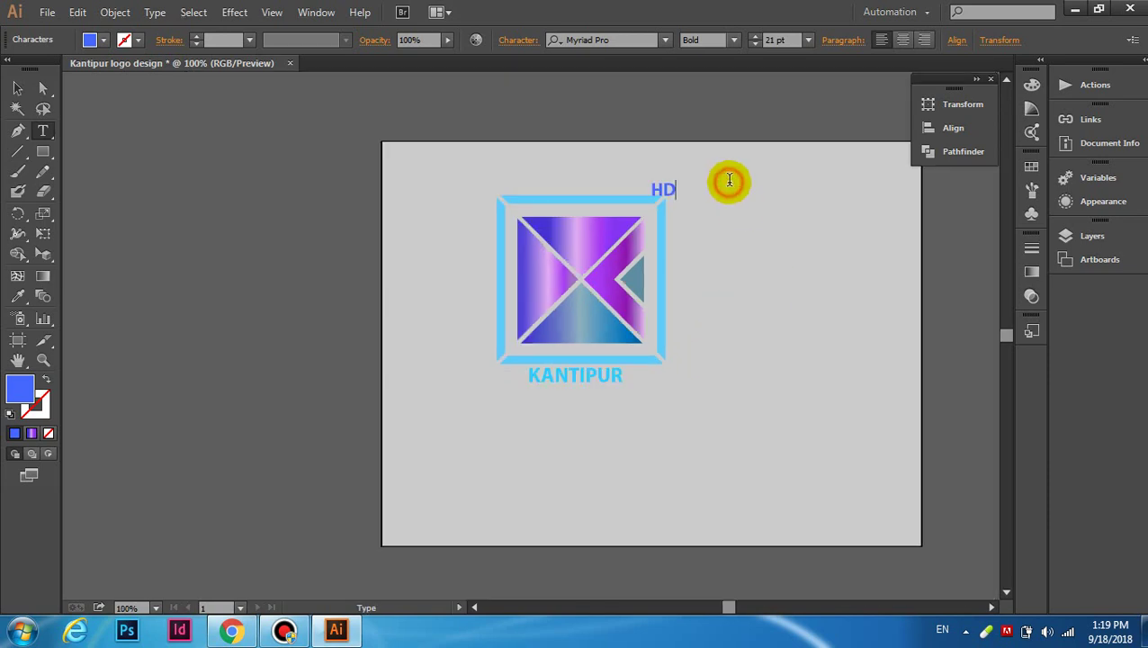
{"action": "left_click", "coordinate": [286, 633]}
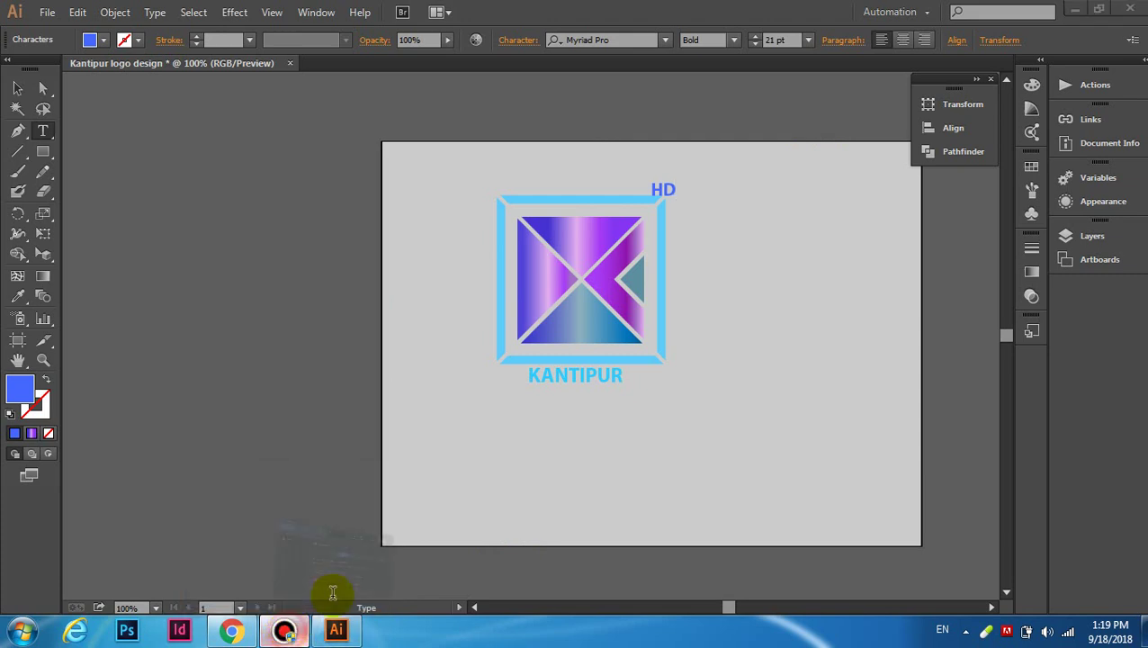